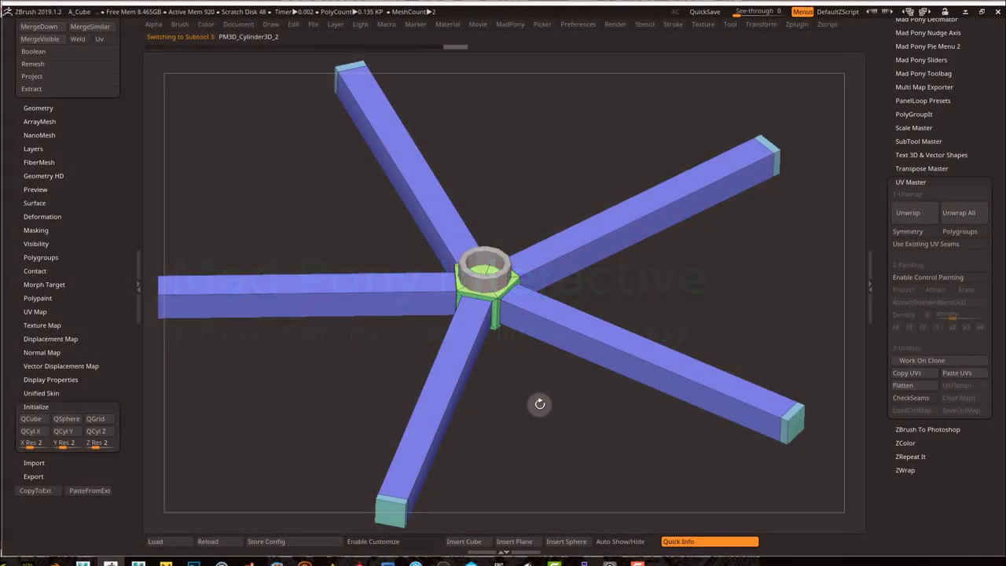
Crease the edges of the five-armed base and check the result around the hub and at an arm's end
{"action": "left_click_drag", "start_coordinate": [539, 404], "coordinate": [571, 380]}
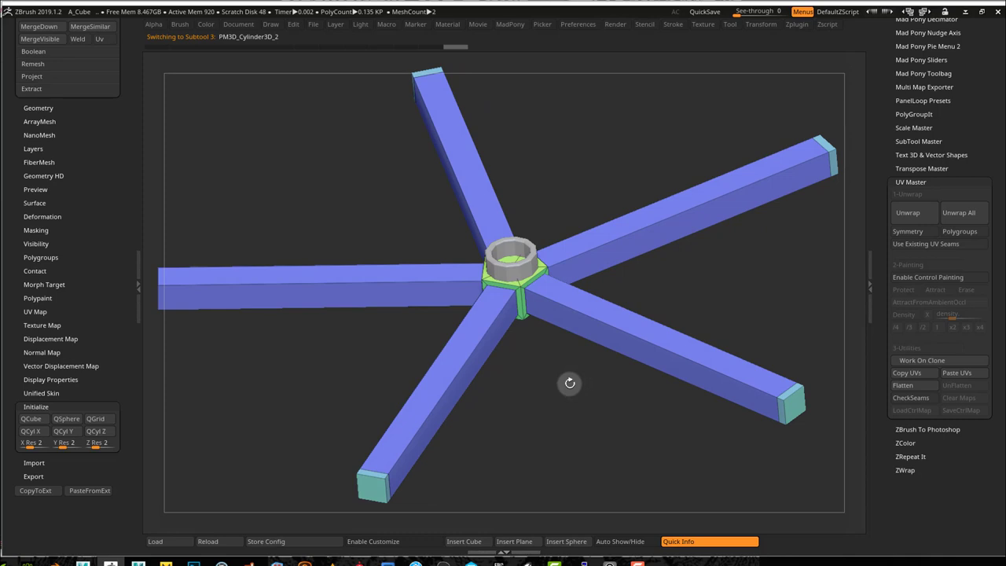
{"action": "left_click", "coordinate": [52, 111]}
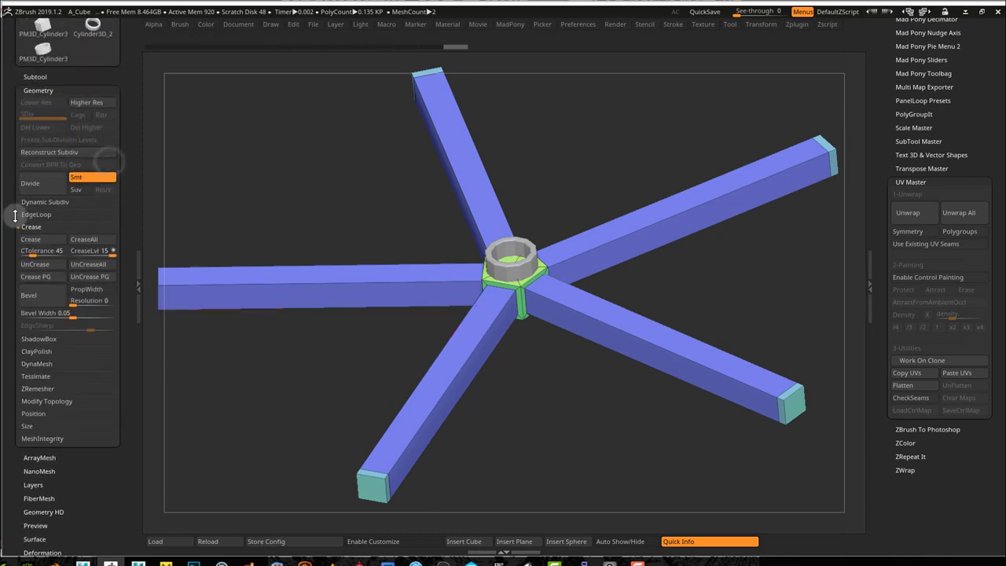
{"action": "left_click", "coordinate": [90, 240]}
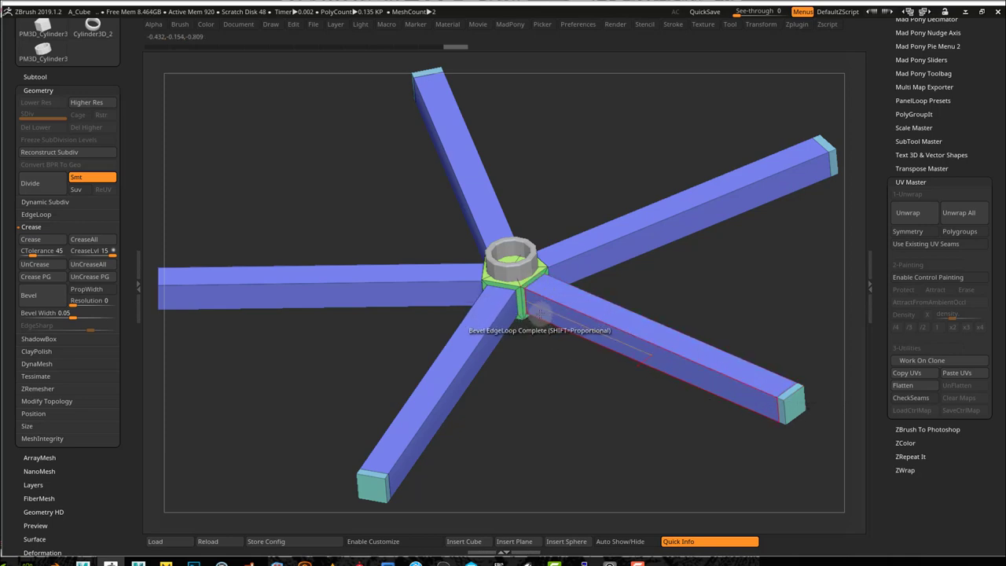
{"action": "left_click_drag", "start_coordinate": [546, 380], "coordinate": [547, 375]}
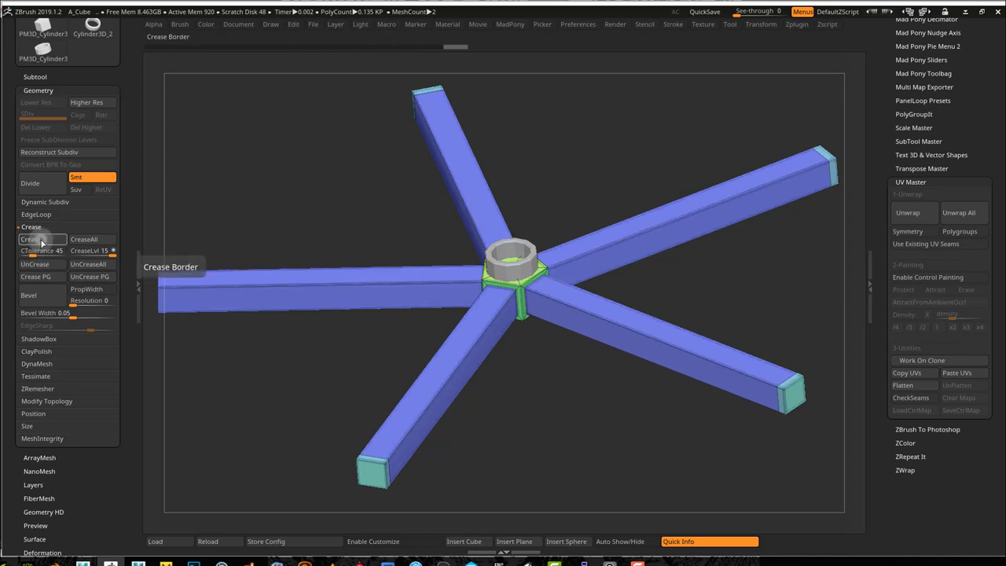
{"action": "right_click_drag", "start_coordinate": [516, 290], "coordinate": [793, 375], "text": "ctrl"}
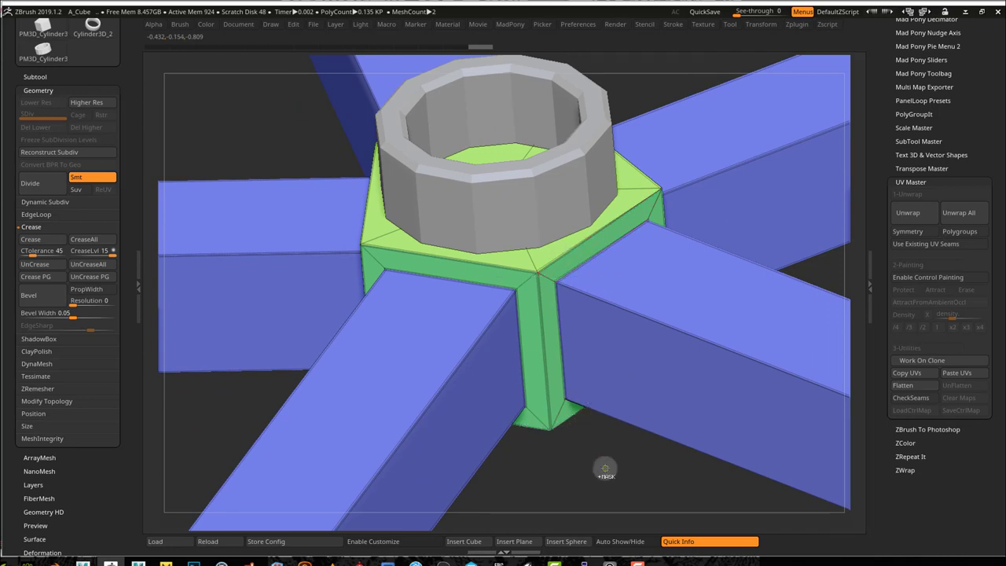
{"action": "right_click_drag", "start_coordinate": [592, 439], "coordinate": [420, 400], "text": "ctrl"}
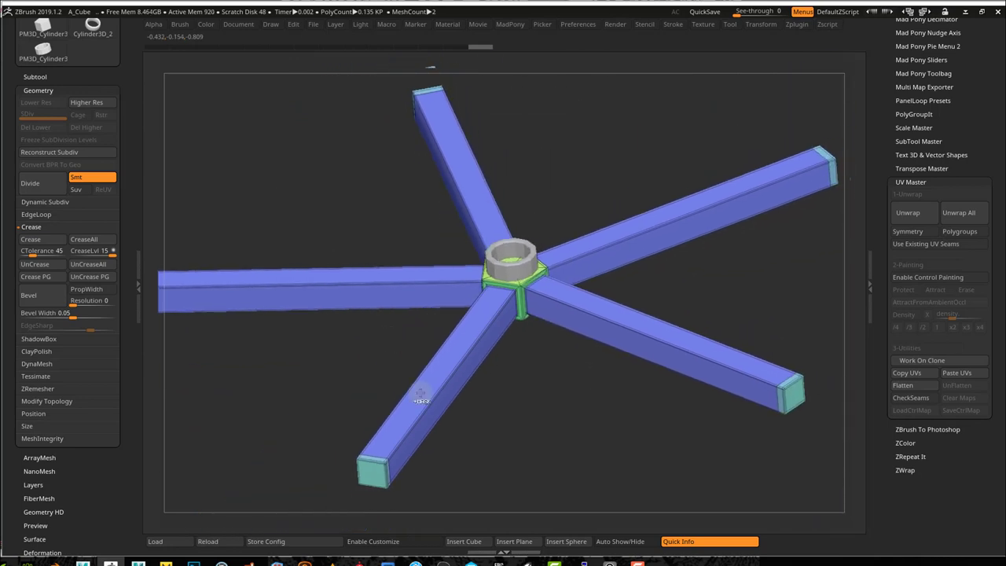
{"action": "right_click_drag", "start_coordinate": [375, 474], "coordinate": [666, 527], "text": "ctrl"}
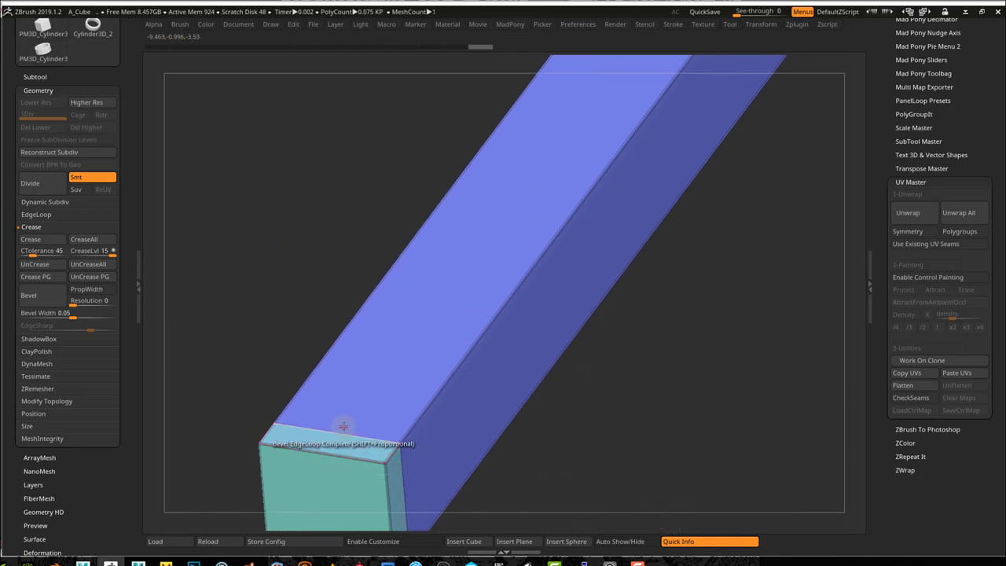
{"action": "right_click_drag", "start_coordinate": [674, 420], "coordinate": [409, 323], "text": "ctrl"}
{"action": "right_click_drag", "start_coordinate": [616, 411], "coordinate": [622, 424], "text": "alt"}
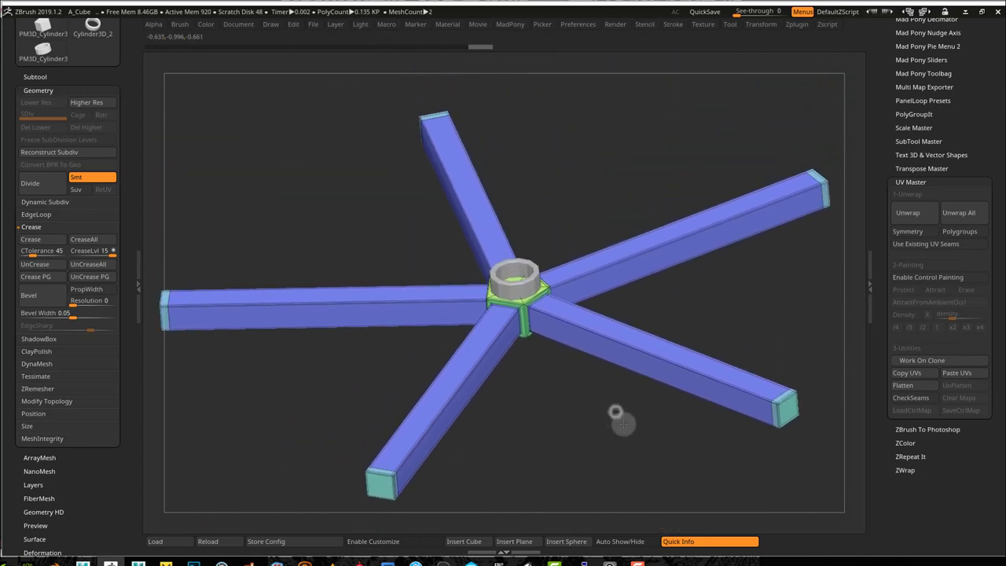
Bevel the base's creased edges with a bevel width of 0.06351 and quick-save the project
{"action": "left_click", "coordinate": [75, 316]}
{"action": "left_click_drag", "start_coordinate": [74, 315], "coordinate": [76, 315]}
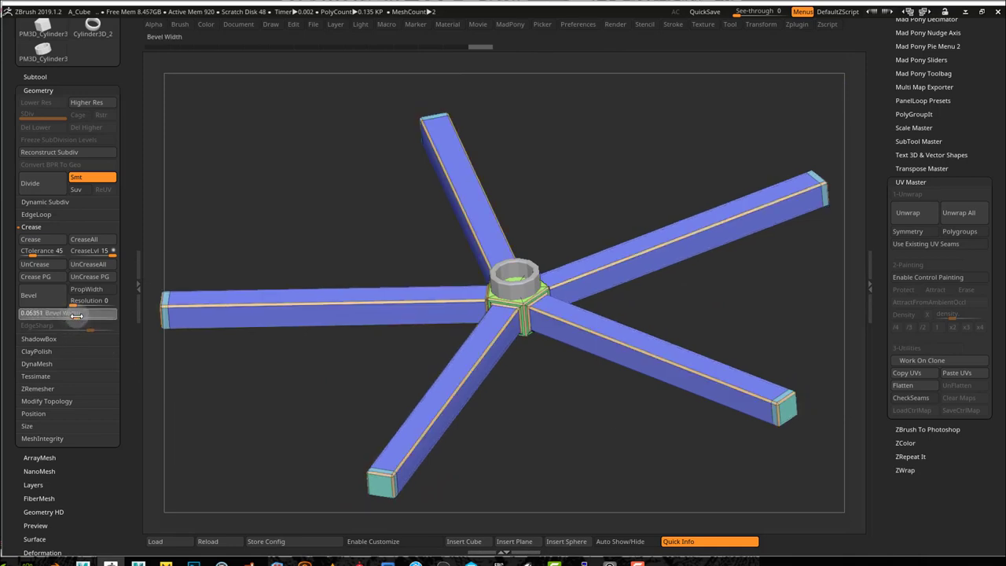
{"action": "mouse_move", "coordinate": [499, 310]}
{"action": "right_mouse_down", "text": "ctrl"}
{"action": "mouse_move", "coordinate": [743, 404]}
{"action": "mouse_move", "coordinate": [427, 323]}
{"action": "mouse_move", "coordinate": [502, 327]}
{"action": "right_mouse_up", "text": "ctrl"}
{"action": "scroll", "coordinate": [484, 320], "scroll_direction": "down", "scroll_amount": 4}
{"action": "scroll", "coordinate": [472, 324], "scroll_direction": "up", "scroll_amount": 2}
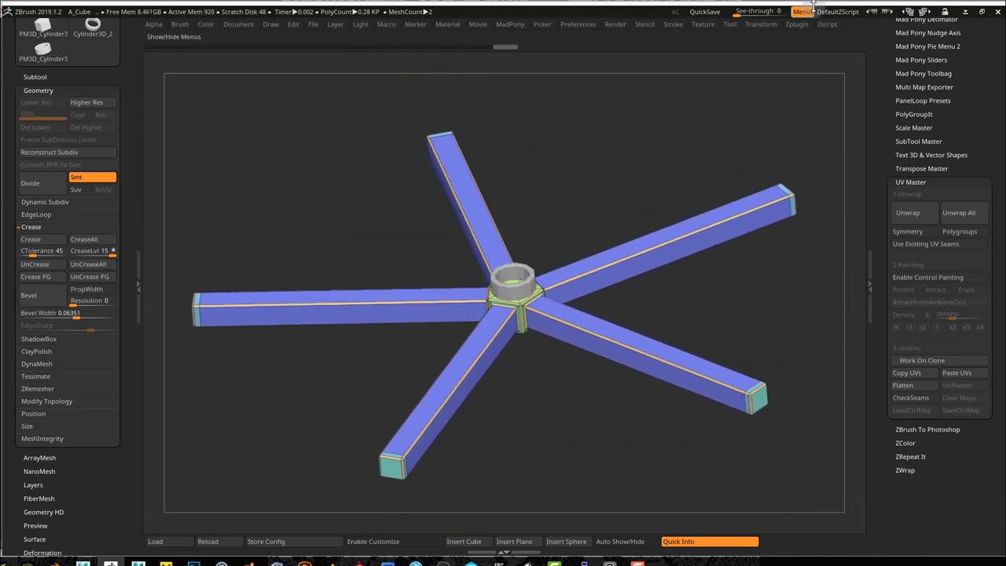
{"action": "left_click", "coordinate": [704, 12]}
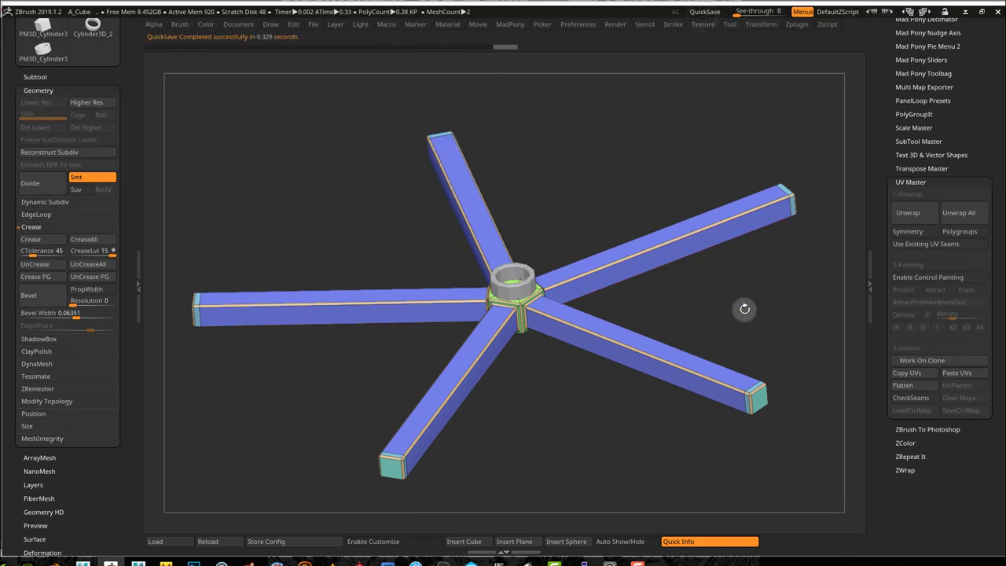
Unwrap the beveled base with UV Master, check its flattened UV layout and restore the 3D shape
{"action": "left_click", "coordinate": [911, 212]}
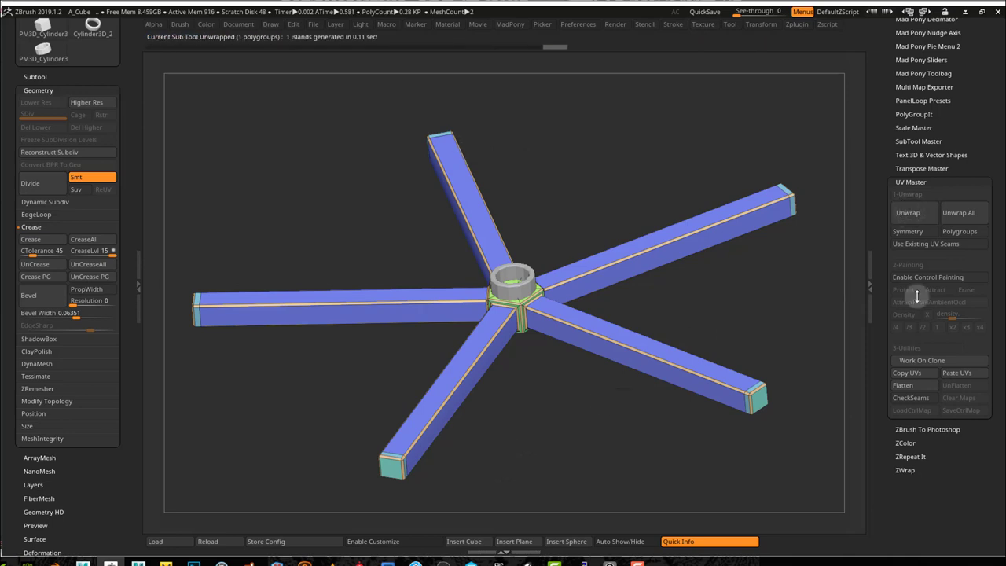
{"action": "left_click", "coordinate": [910, 389]}
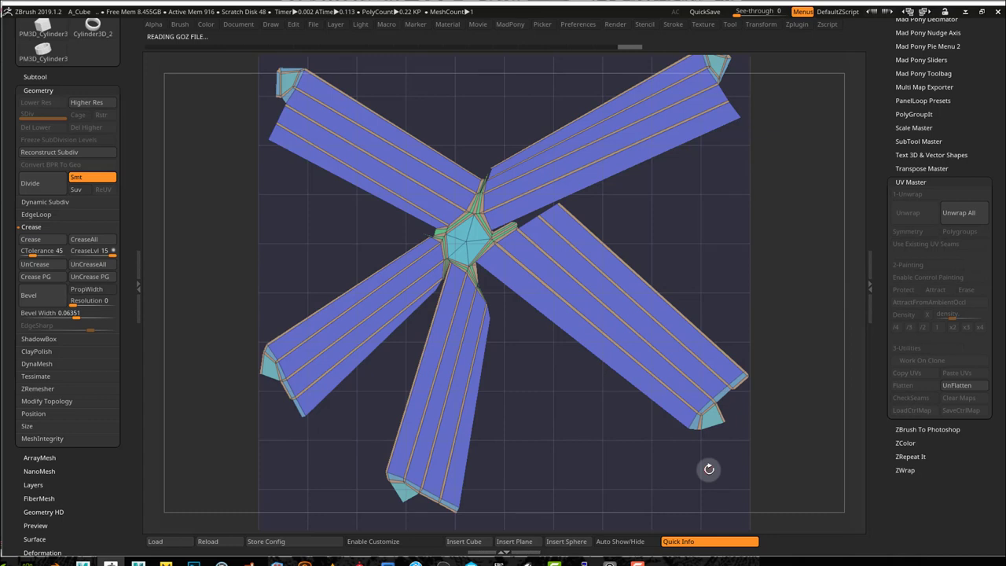
{"action": "left_click", "coordinate": [957, 385]}
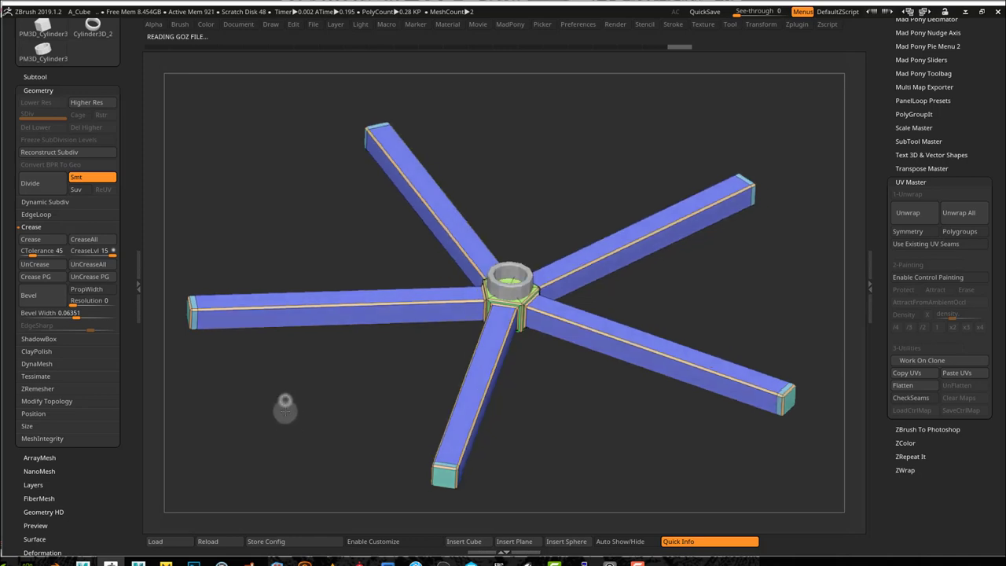
Copy the base mesh for external transfer and switch to Substance Painter
{"action": "left_click_drag", "start_coordinate": [127, 482], "coordinate": [128, 375]}
{"action": "left_click", "coordinate": [38, 458]}
{"action": "left_click", "coordinate": [37, 460]}
{"action": "key", "text": "alt+Tab"}
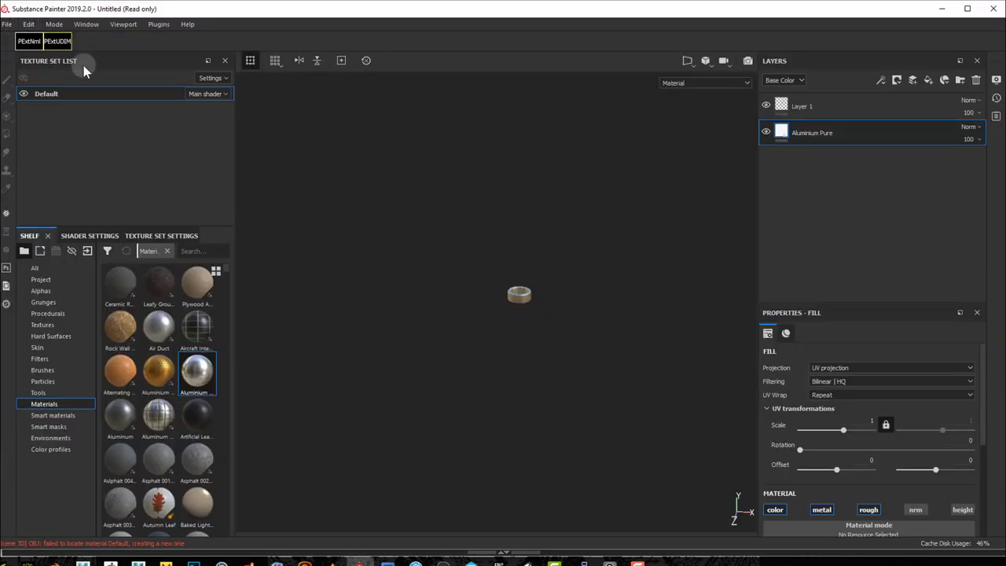
Load the copied base mesh as a new Substance Painter project and check the shading of its beveled edges
{"action": "left_click", "coordinate": [463, 294]}
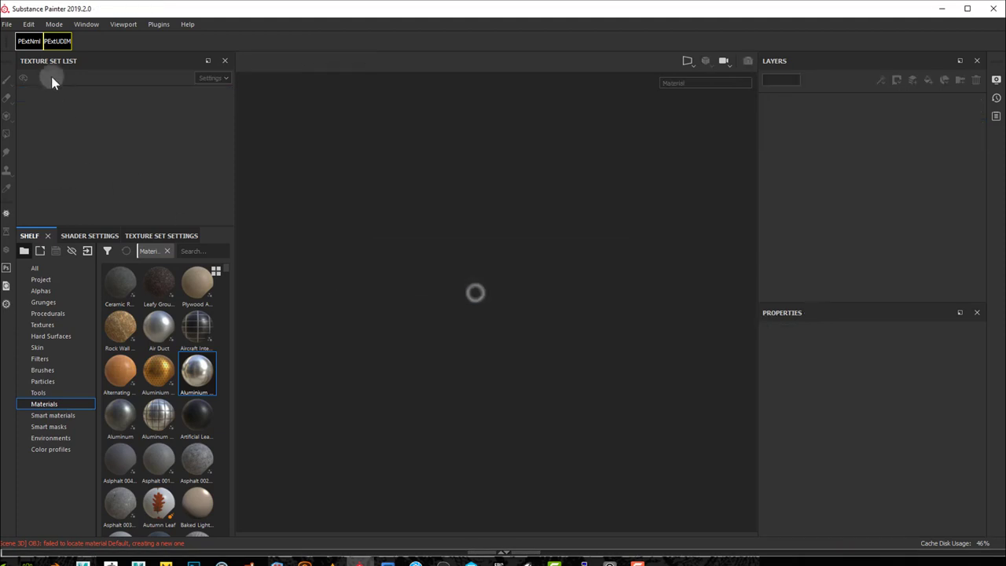
{"action": "scroll", "coordinate": [542, 309], "scroll_direction": "down", "scroll_amount": 4}
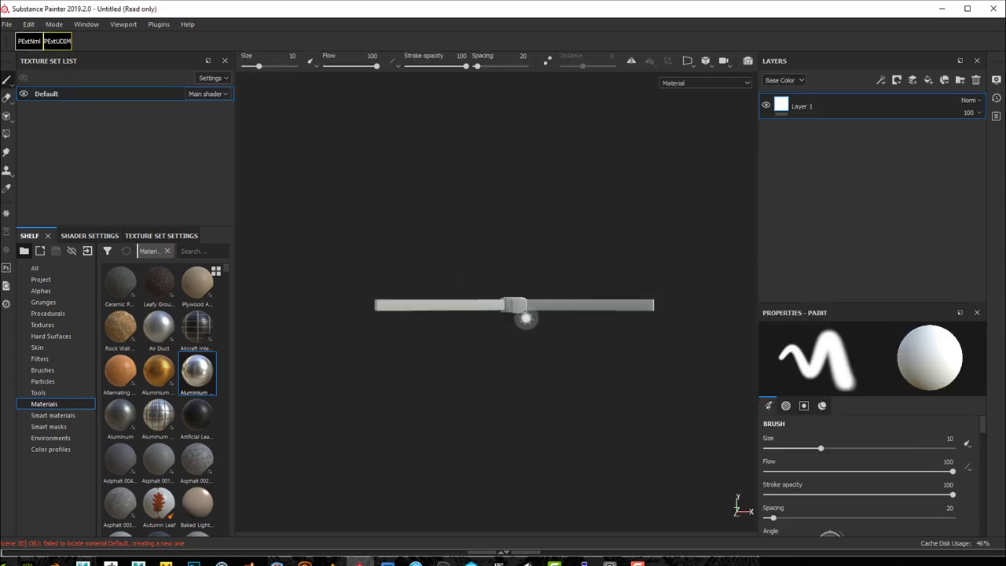
{"action": "scroll", "coordinate": [526, 317], "scroll_direction": "up", "scroll_amount": 8}
{"action": "mouse_move", "coordinate": [535, 351]}
{"action": "left_mouse_down", "text": "alt"}
{"action": "mouse_move", "coordinate": [539, 337]}
{"action": "mouse_move", "coordinate": [407, 383]}
{"action": "mouse_move", "coordinate": [379, 373]}
{"action": "mouse_move", "coordinate": [292, 381]}
{"action": "mouse_move", "coordinate": [503, 391]}
{"action": "mouse_move", "coordinate": [541, 443]}
{"action": "mouse_move", "coordinate": [568, 355]}
{"action": "left_mouse_up", "text": "alt"}
{"action": "mouse_move", "coordinate": [629, 382]}
{"action": "left_mouse_down", "text": "alt"}
{"action": "mouse_move", "coordinate": [636, 399]}
{"action": "mouse_move", "coordinate": [606, 461]}
{"action": "mouse_move", "coordinate": [511, 423]}
{"action": "mouse_move", "coordinate": [476, 355]}
{"action": "mouse_move", "coordinate": [404, 367]}
{"action": "mouse_move", "coordinate": [479, 205]}
{"action": "mouse_move", "coordinate": [496, 321]}
{"action": "mouse_move", "coordinate": [492, 395]}
{"action": "mouse_move", "coordinate": [520, 437]}
{"action": "mouse_move", "coordinate": [597, 438]}
{"action": "mouse_move", "coordinate": [592, 488]}
{"action": "mouse_move", "coordinate": [559, 395]}
{"action": "mouse_move", "coordinate": [563, 427]}
{"action": "left_mouse_up", "text": "alt"}
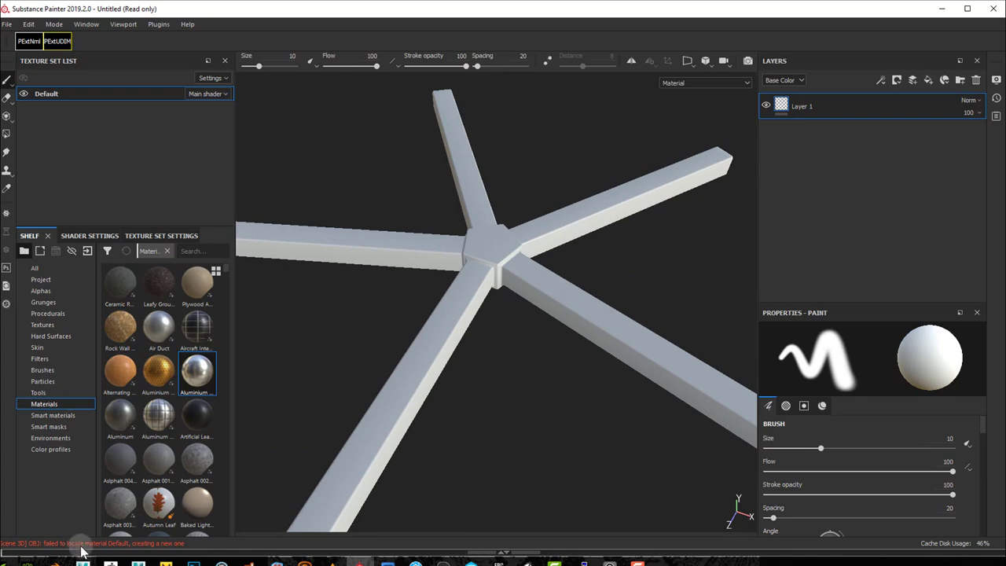
Switch back to ZBrush and examine the IV pole reference image around the knob, the collar, the pole and the base joint
{"action": "left_click", "coordinate": [112, 563]}
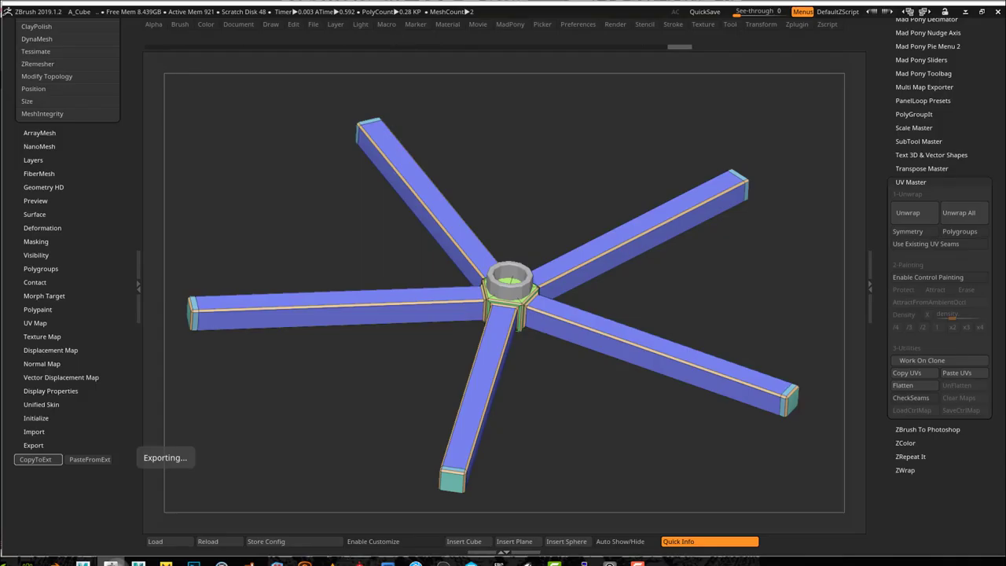
{"action": "mouse_move", "coordinate": [617, 449]}
{"action": "left_mouse_down"}
{"action": "mouse_move", "coordinate": [583, 433]}
{"action": "mouse_move", "coordinate": [595, 427]}
{"action": "left_mouse_up"}
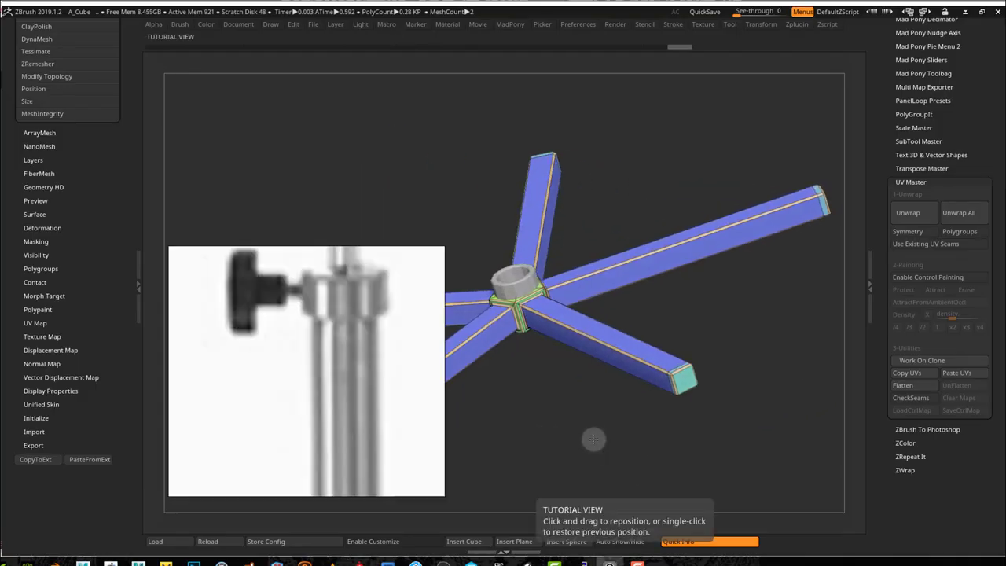
{"action": "scroll", "coordinate": [366, 394], "scroll_direction": "down", "scroll_amount": 6}
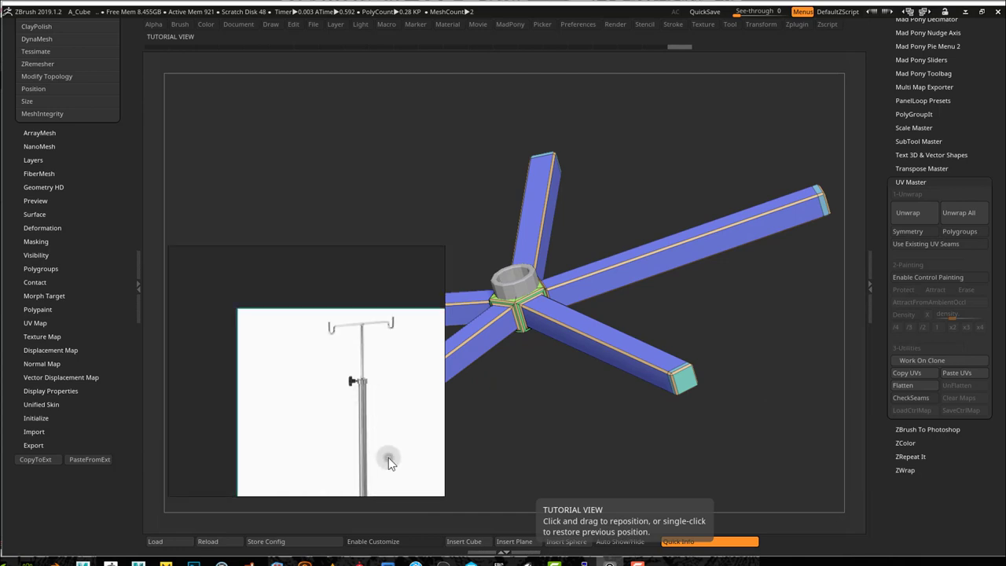
{"action": "scroll", "coordinate": [386, 354], "scroll_direction": "up", "scroll_amount": 3}
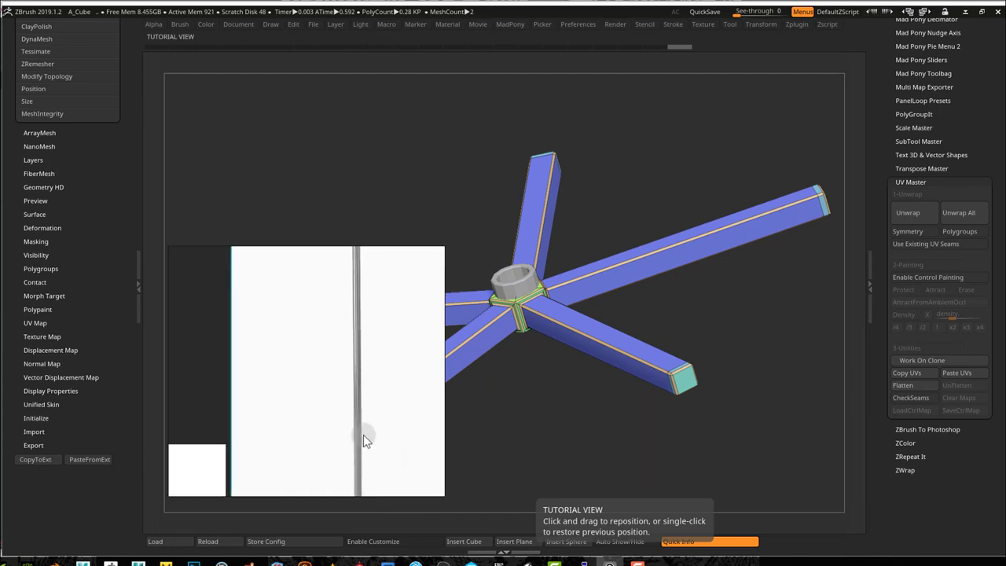
{"action": "scroll", "coordinate": [364, 435], "scroll_direction": "down", "scroll_amount": 2}
{"action": "scroll", "coordinate": [367, 467], "scroll_direction": "up", "scroll_amount": 2}
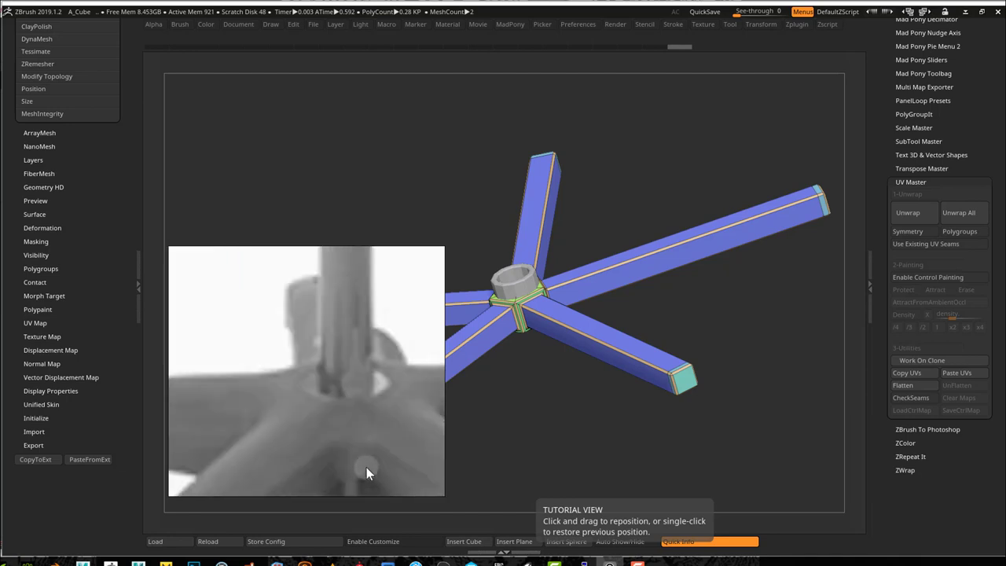
{"action": "scroll", "coordinate": [364, 463], "scroll_direction": "down", "scroll_amount": 4}
{"action": "scroll", "coordinate": [372, 380], "scroll_direction": "up", "scroll_amount": 2}
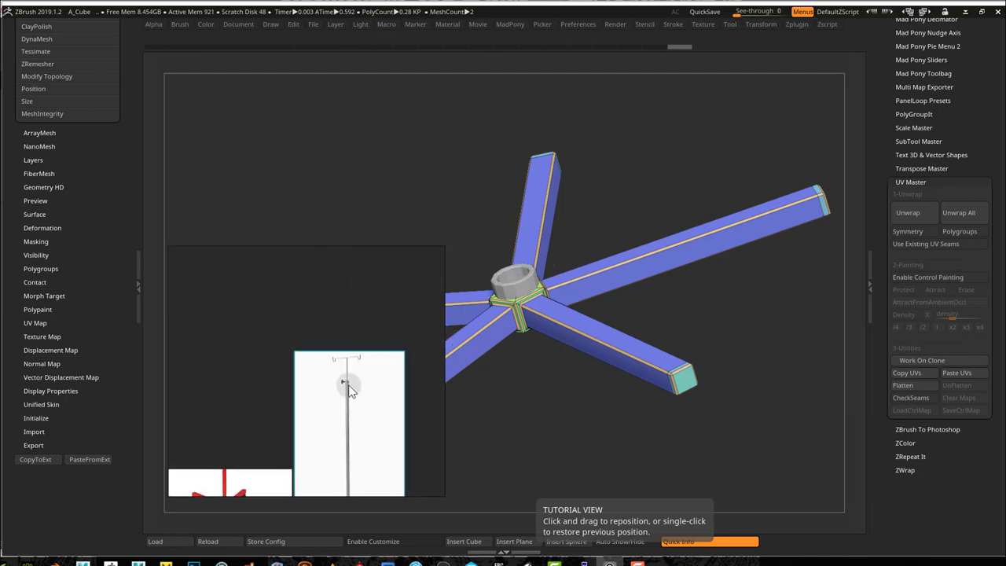
{"action": "scroll", "coordinate": [348, 385], "scroll_direction": "up", "scroll_amount": 4}
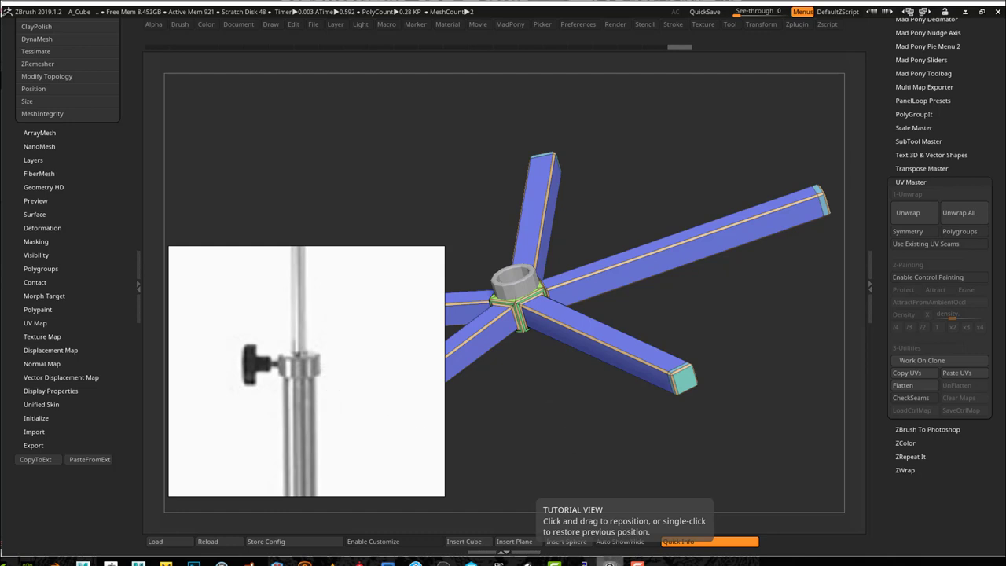
{"action": "left_click_drag", "start_coordinate": [517, 411], "coordinate": [534, 432]}
{"action": "mouse_move", "coordinate": [533, 375]}
{"action": "left_mouse_down"}
{"action": "mouse_move", "coordinate": [540, 425]}
{"action": "mouse_move", "coordinate": [534, 376]}
{"action": "left_mouse_up"}
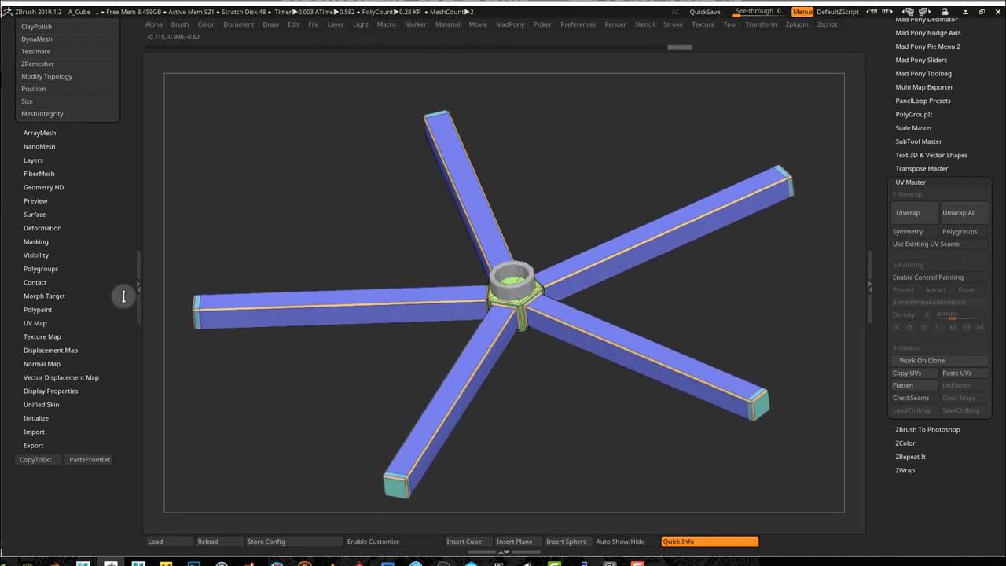
Select the ring subtool PM3D_Cylinder3D_4 and insert a new cube subtool after it
{"action": "scroll", "coordinate": [116, 342], "scroll_direction": "up", "scroll_amount": 10}
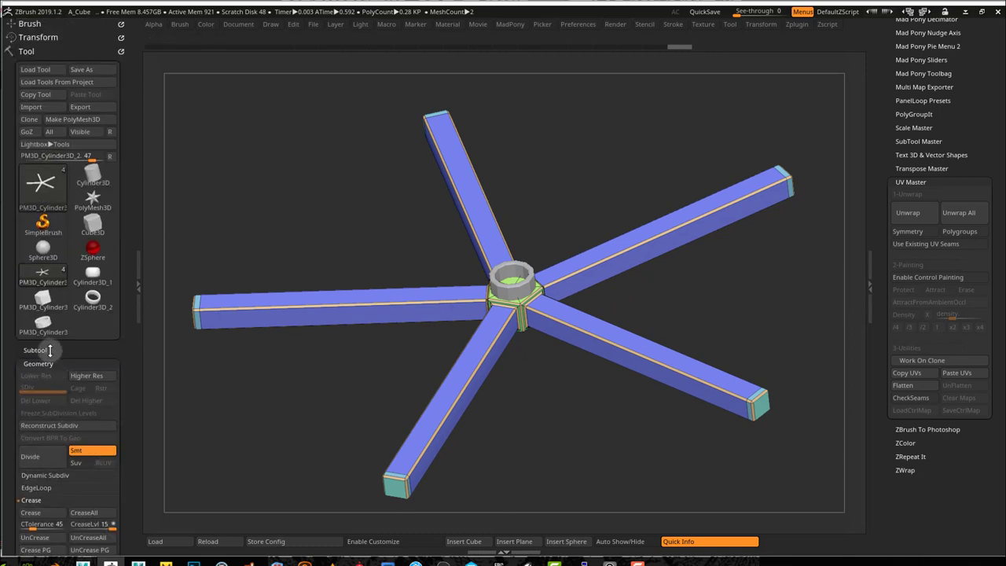
{"action": "mouse_move", "coordinate": [54, 212]}
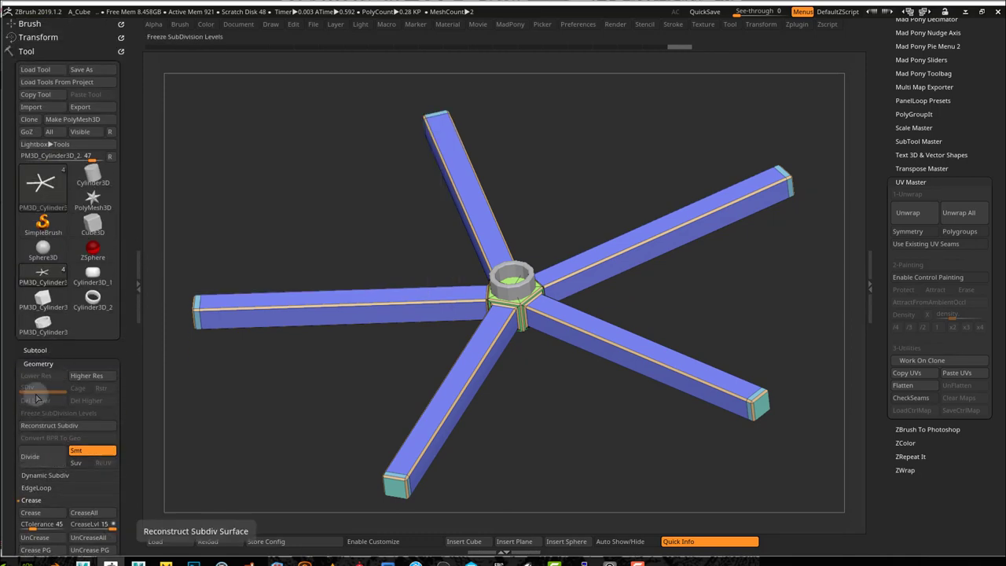
{"action": "left_click", "coordinate": [38, 350]}
{"action": "scroll", "coordinate": [128, 315], "scroll_direction": "down", "scroll_amount": 5}
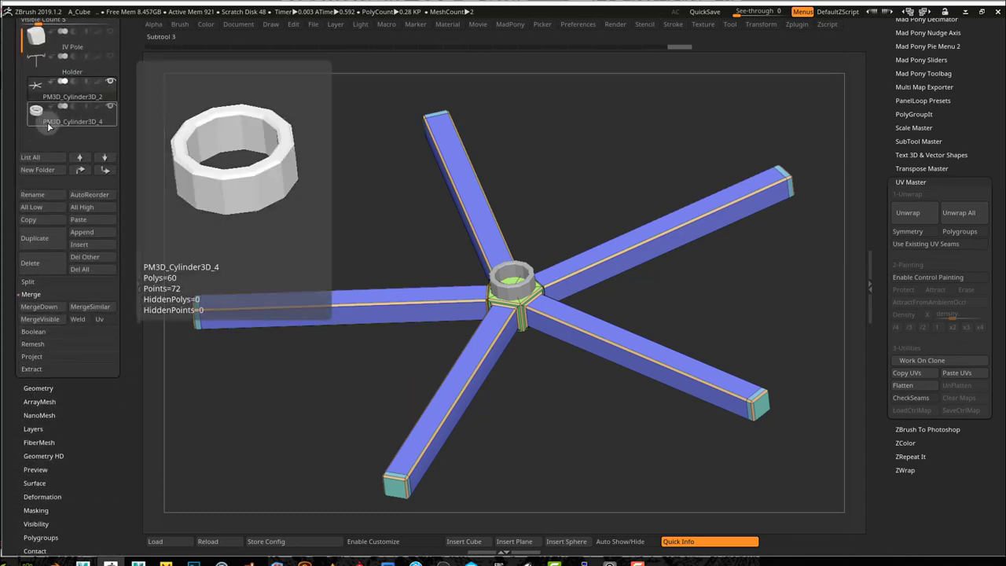
{"action": "left_click", "coordinate": [49, 124]}
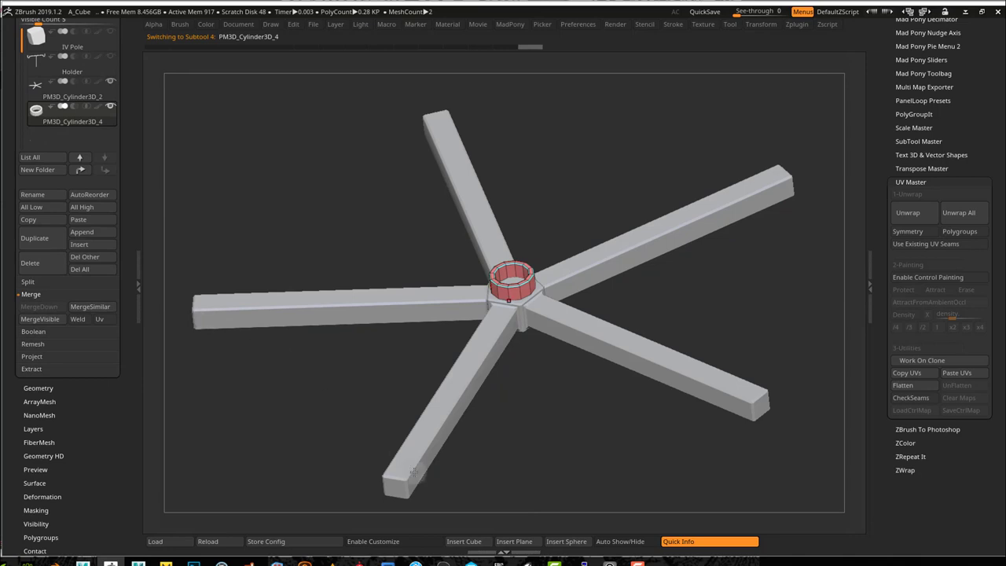
{"action": "left_click", "coordinate": [477, 542]}
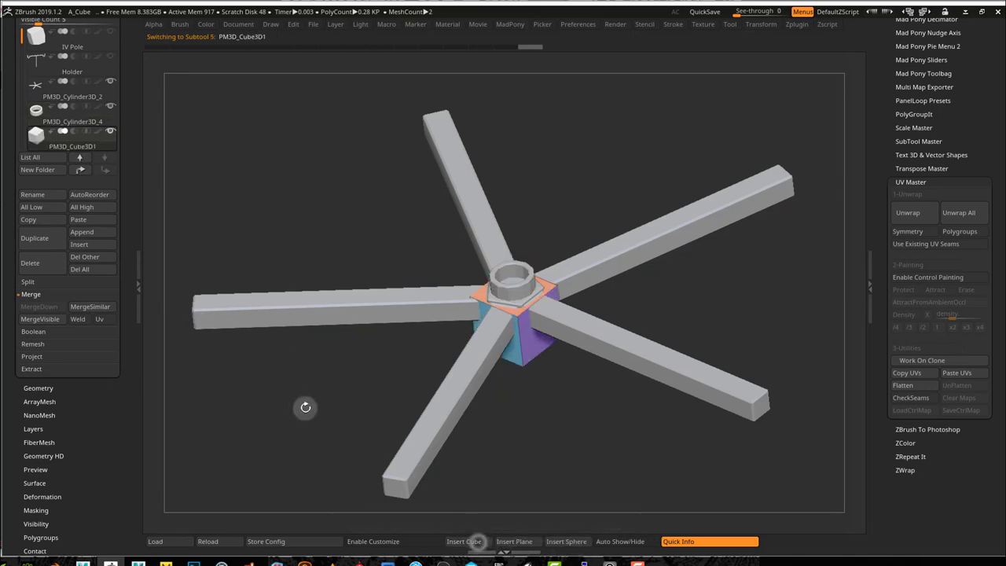
Isolate the newly inserted cube subtool in Solo mode and open its Initialize options
{"action": "mouse_move", "coordinate": [298, 420]}
{"action": "left_mouse_down"}
{"action": "mouse_move", "coordinate": [298, 405]}
{"action": "mouse_move", "coordinate": [305, 416]}
{"action": "mouse_move", "coordinate": [312, 409]}
{"action": "left_mouse_up"}
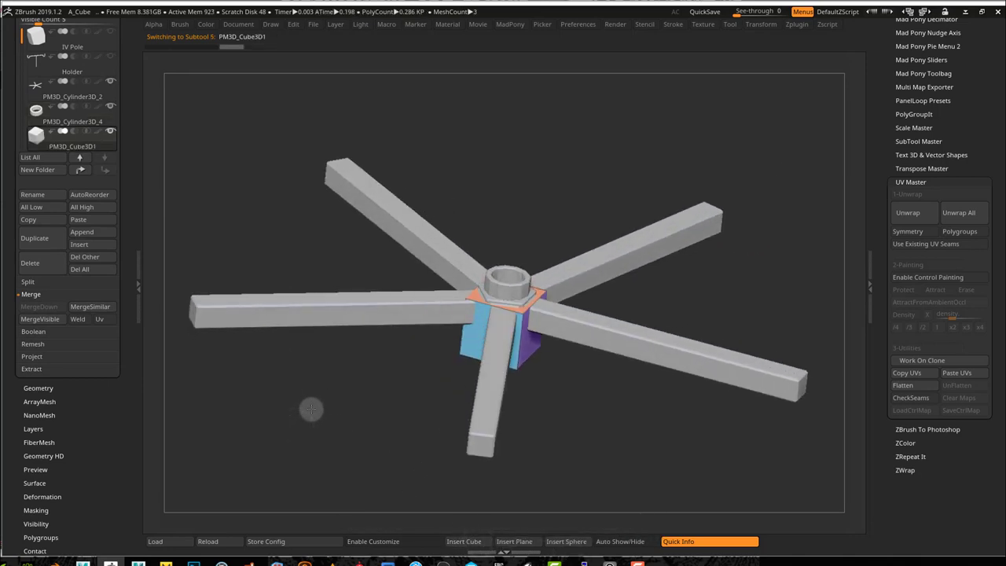
{"action": "key", "text": "space"}
{"action": "left_click", "coordinate": [332, 469]}
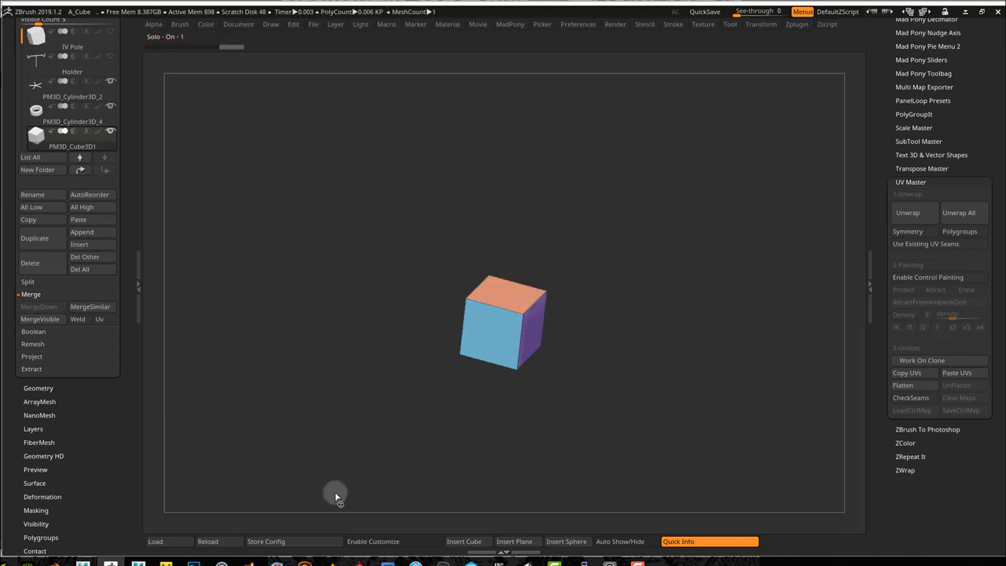
{"action": "left_click_drag", "start_coordinate": [110, 480], "coordinate": [112, 372]}
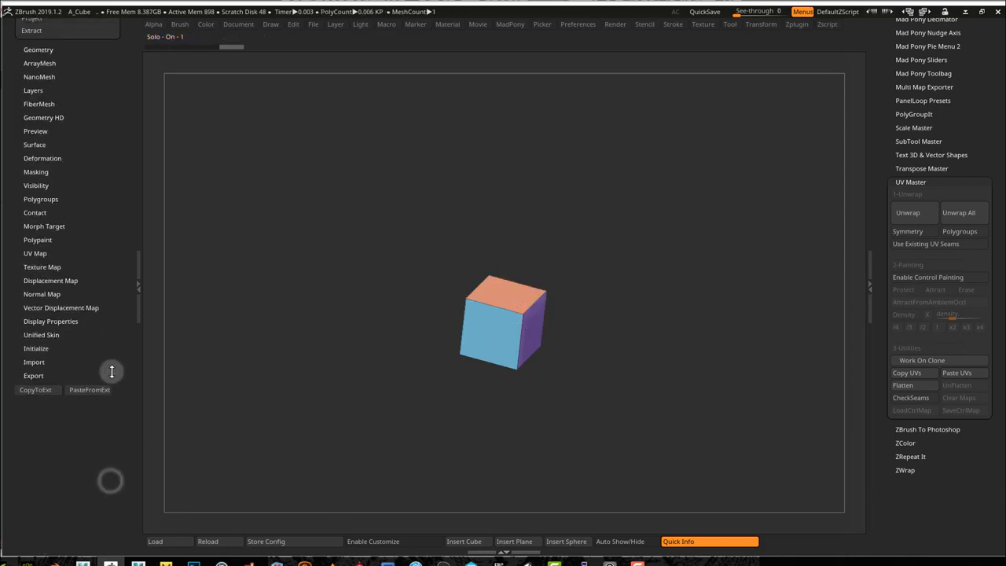
{"action": "left_click", "coordinate": [46, 349]}
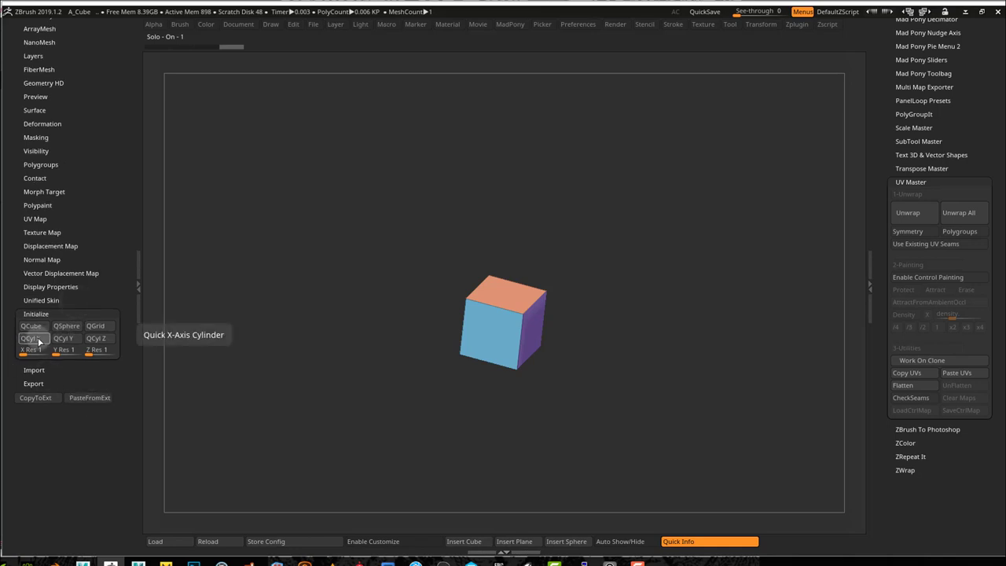
Try reinitializing the cube as a quick X-axis cylinder at resolution 1 and again with X Res 4 and Y Res 4
{"action": "left_click", "coordinate": [38, 341]}
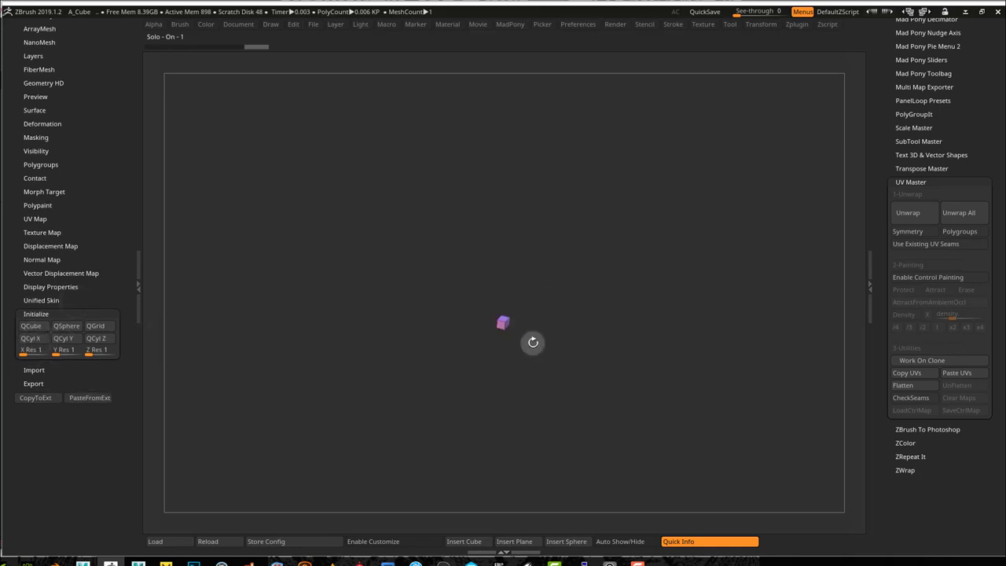
{"action": "left_click_drag", "start_coordinate": [500, 334], "coordinate": [745, 401], "text": "alt"}
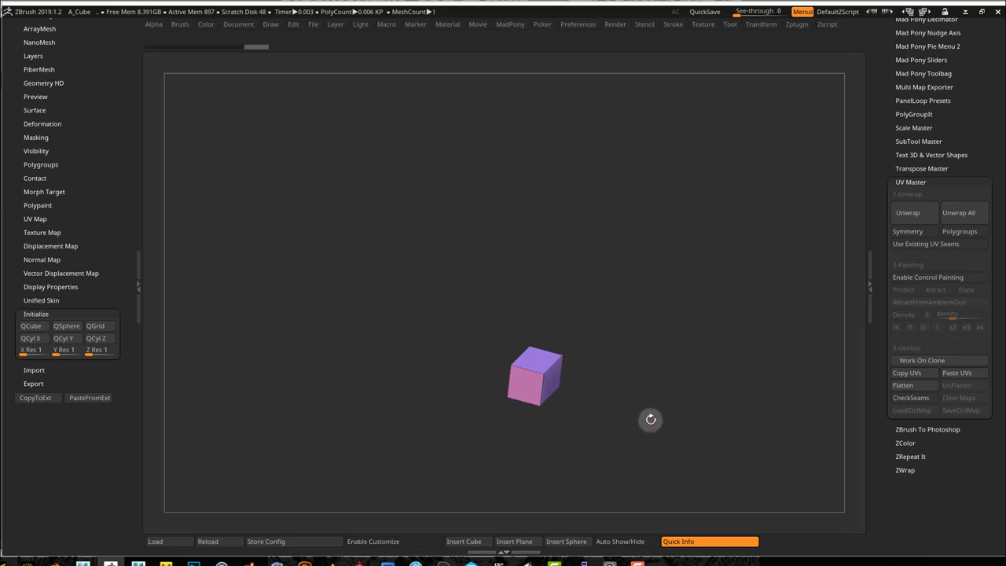
{"action": "left_click_drag", "start_coordinate": [650, 423], "coordinate": [611, 321], "text": "alt"}
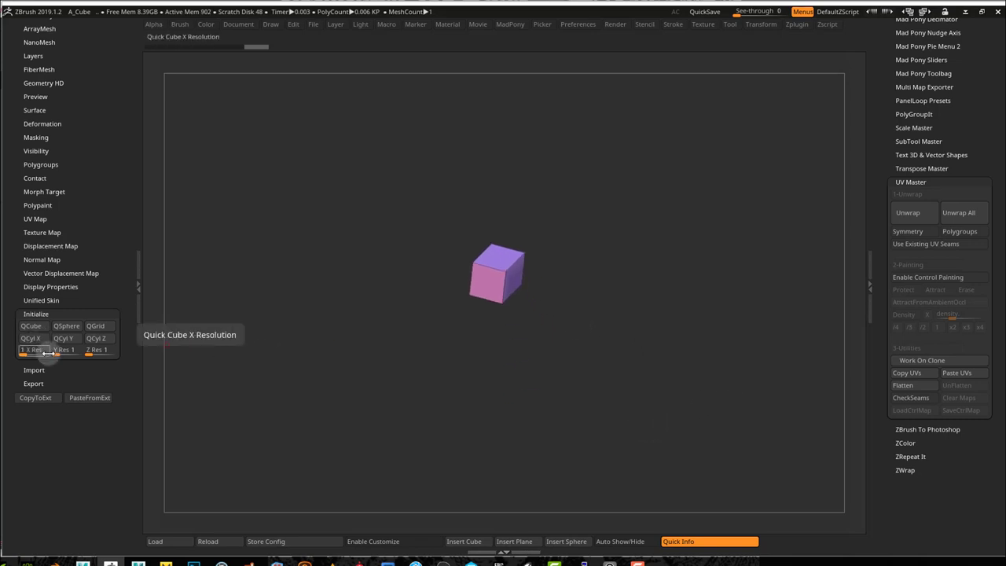
{"action": "left_click_drag", "start_coordinate": [59, 354], "coordinate": [65, 353]}
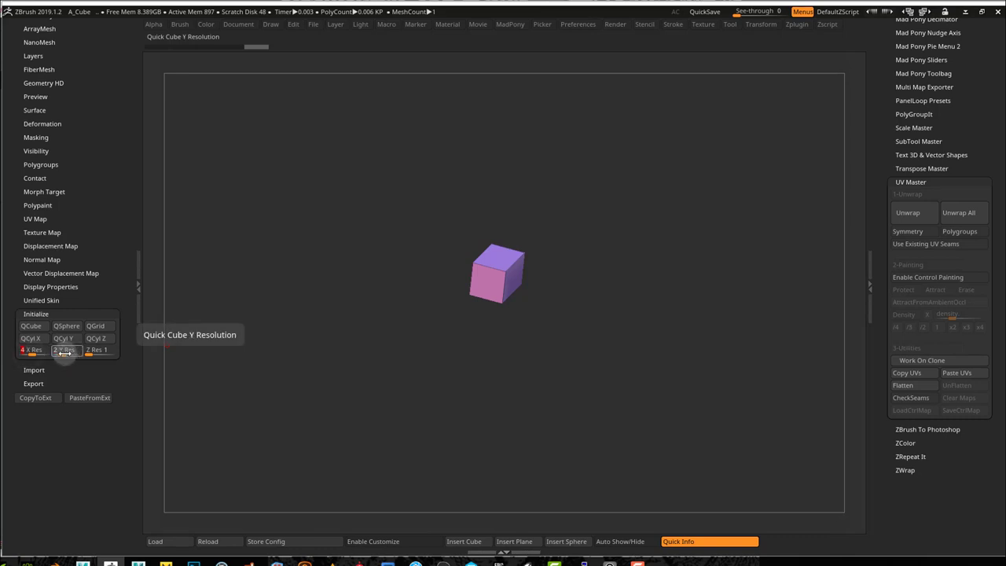
{"action": "left_click", "coordinate": [63, 354]}
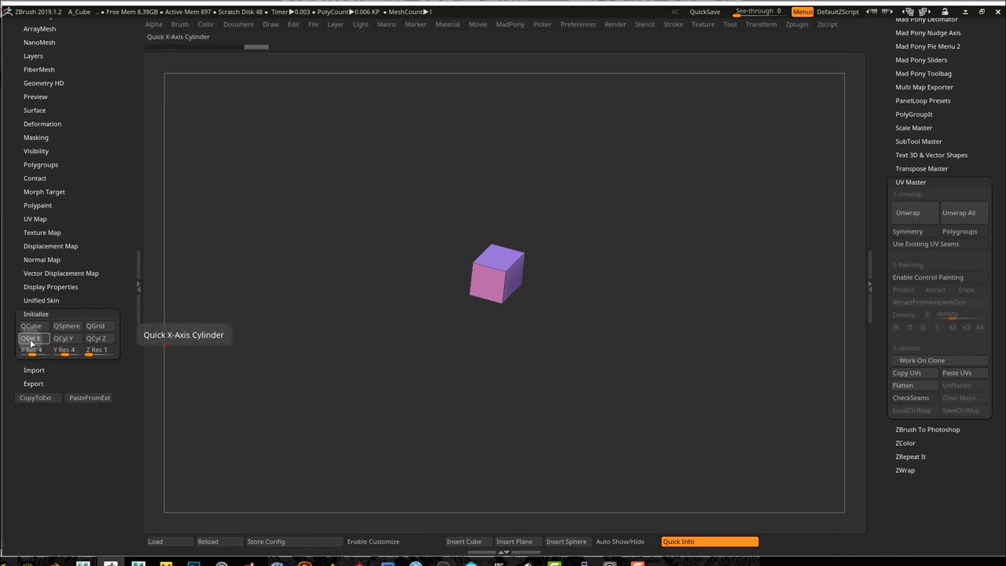
{"action": "left_click", "coordinate": [30, 338]}
{"action": "left_click_drag", "start_coordinate": [464, 325], "coordinate": [452, 325]}
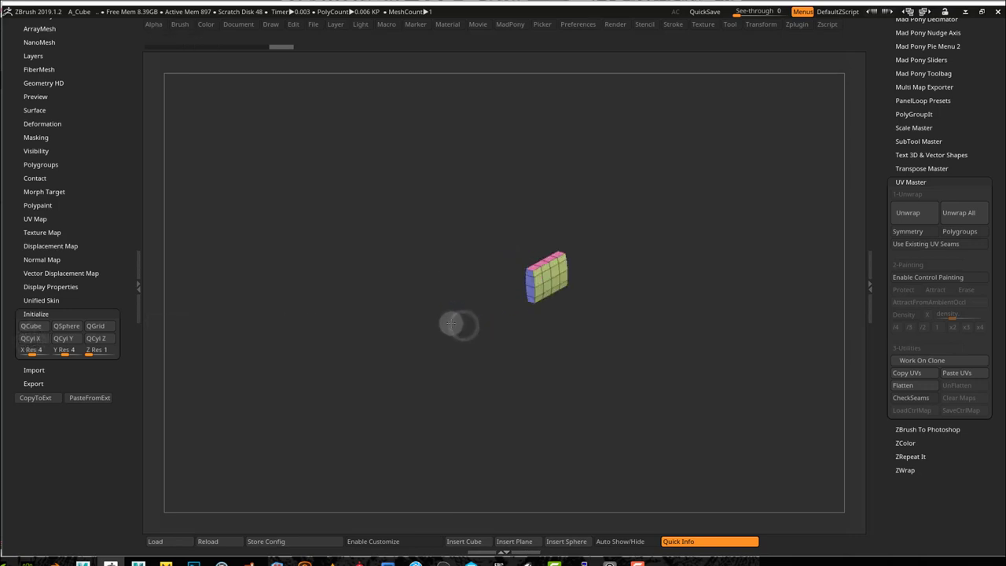
Try quick X-axis cylinders with X Res and Y Res at 2, and again with X Res reduced to 1
{"action": "left_click", "coordinate": [64, 354]}
{"action": "left_click_drag", "start_coordinate": [64, 354], "coordinate": [31, 351]}
{"action": "left_click", "coordinate": [34, 342]}
{"action": "left_click", "coordinate": [32, 339]}
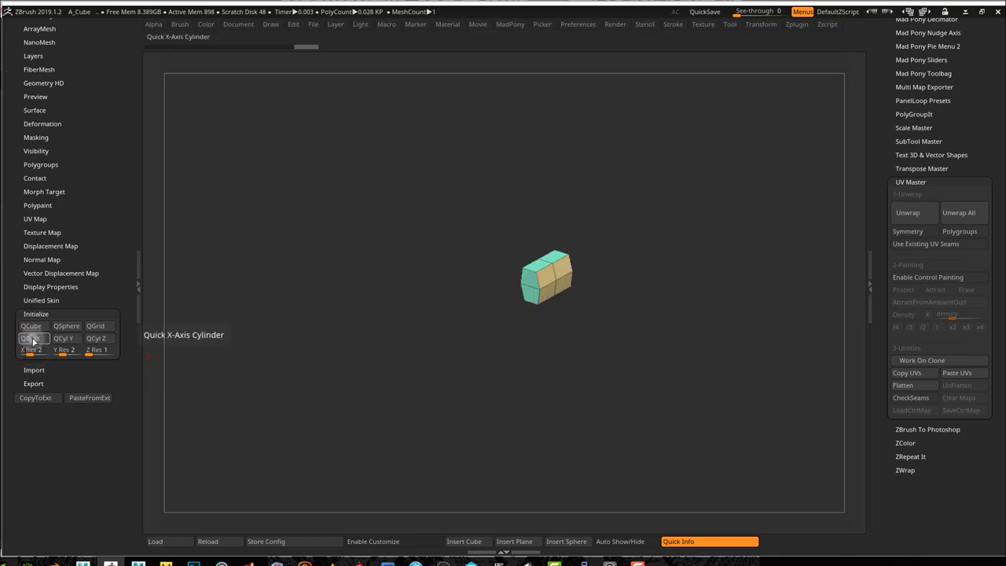
{"action": "left_click_drag", "start_coordinate": [26, 349], "coordinate": [21, 350]}
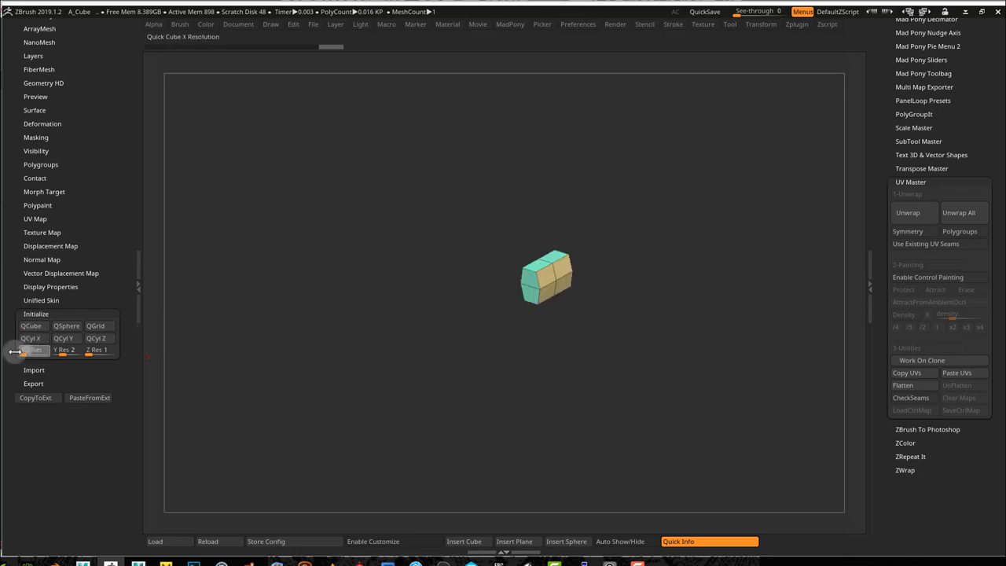
{"action": "left_click", "coordinate": [35, 341]}
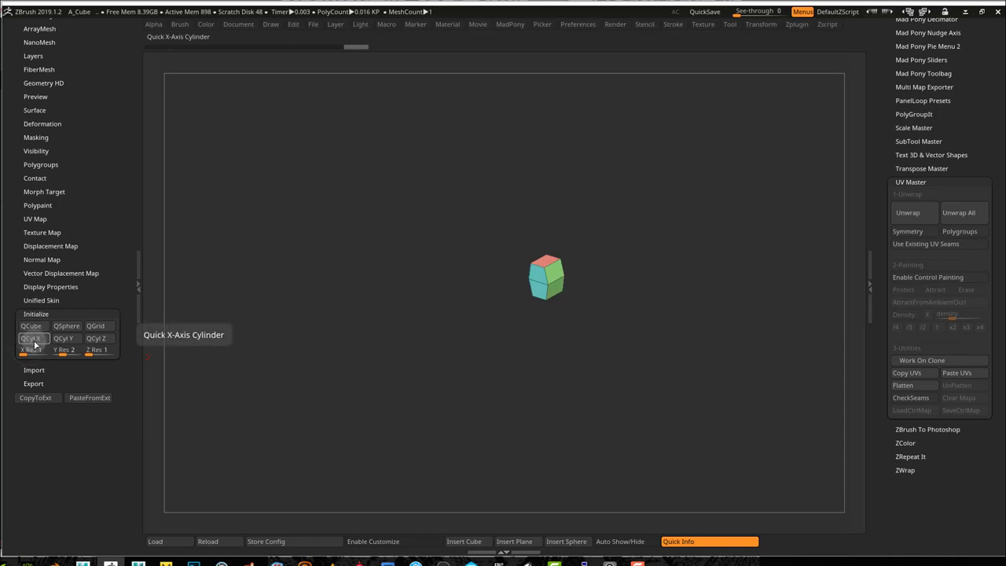
Raise Z Res to 2 and try the quick cylinder along the X, Y and Z axes
{"action": "left_click", "coordinate": [93, 356]}
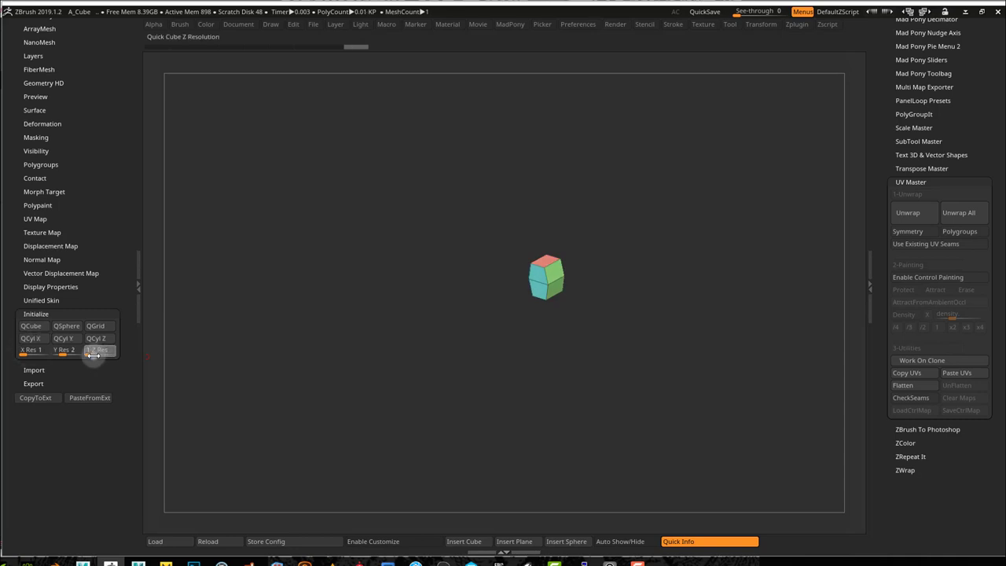
{"action": "left_click_drag", "start_coordinate": [95, 355], "coordinate": [97, 355]}
{"action": "left_click", "coordinate": [32, 339]}
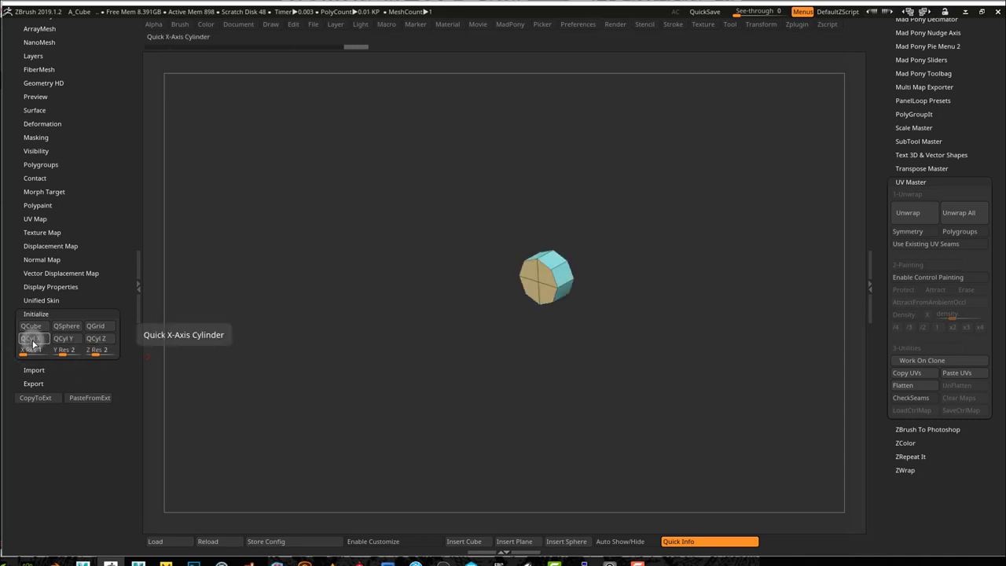
{"action": "left_click", "coordinate": [77, 343]}
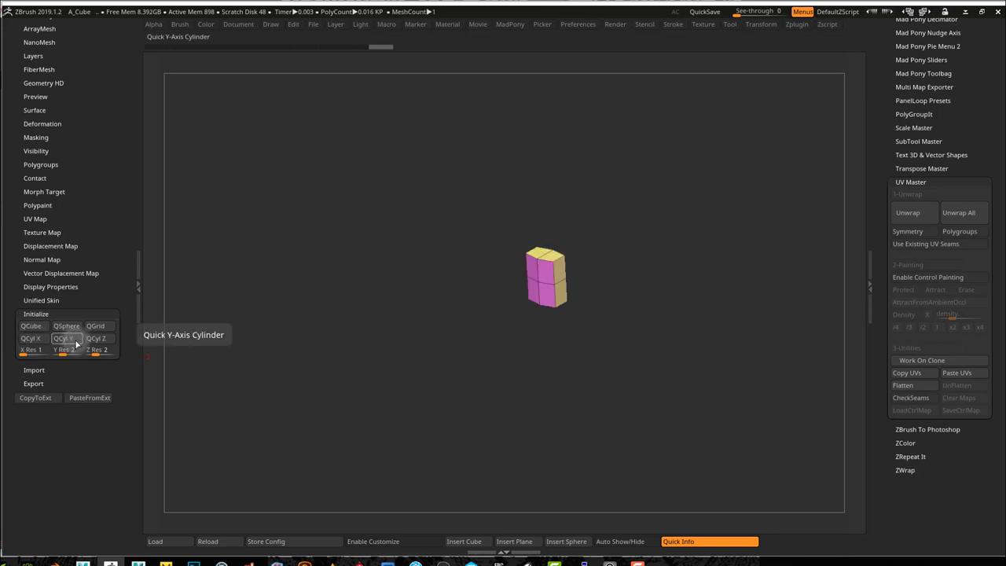
{"action": "left_click", "coordinate": [93, 343]}
{"action": "left_click", "coordinate": [73, 344]}
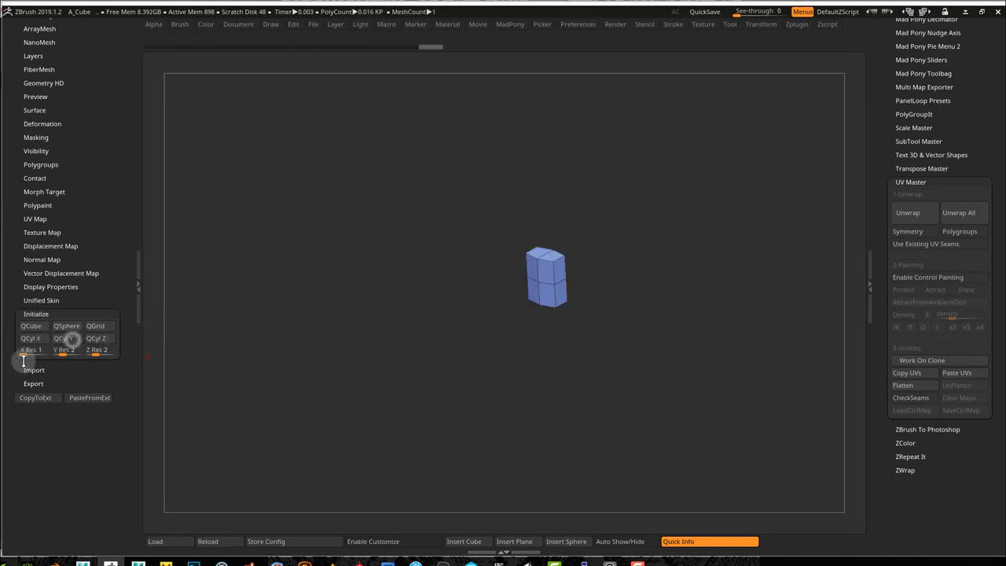
Set X Res to 2 and Z Res to 1, and try quick cylinders along the Y and Z axes
{"action": "left_click", "coordinate": [31, 356]}
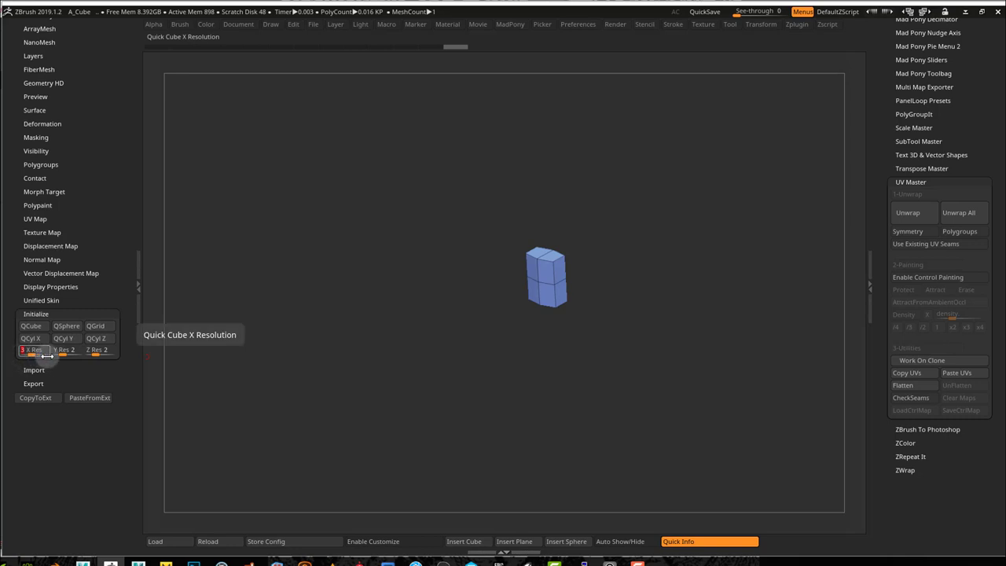
{"action": "left_click_drag", "start_coordinate": [31, 353], "coordinate": [26, 350]}
{"action": "left_click_drag", "start_coordinate": [89, 352], "coordinate": [88, 356]}
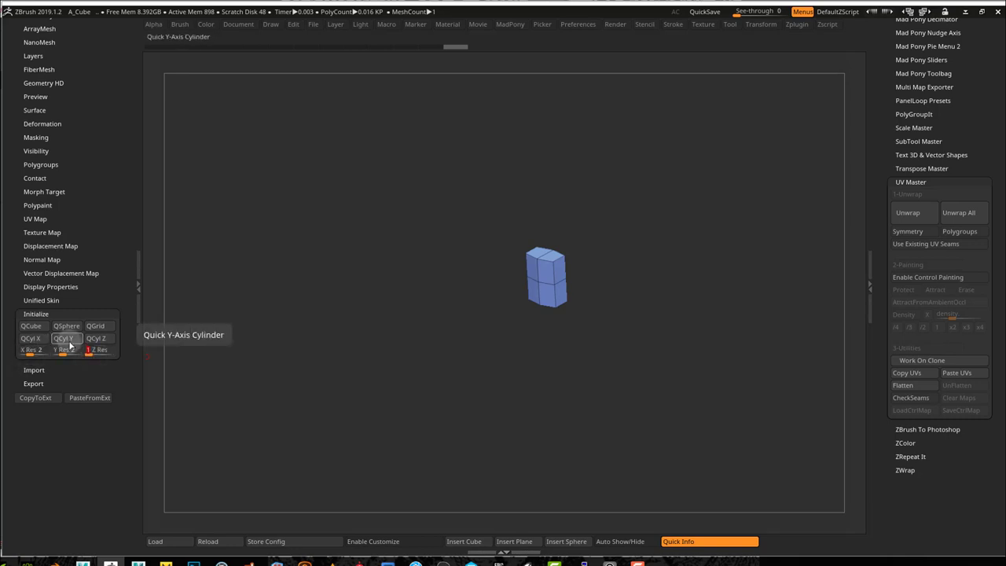
{"action": "left_click", "coordinate": [69, 339]}
{"action": "left_click", "coordinate": [95, 338]}
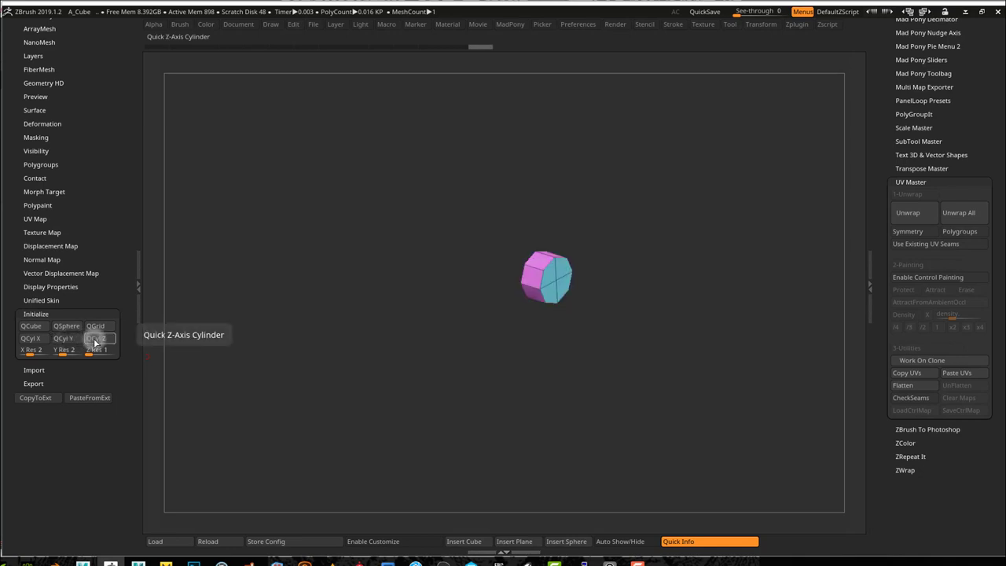
{"action": "left_click", "coordinate": [69, 339]}
Set Y Res to 1 and Z Res to 2, and regenerate the mesh as a quick Y-axis cylinder
{"action": "left_click_drag", "start_coordinate": [89, 354], "coordinate": [53, 353]}
{"action": "left_click", "coordinate": [63, 338]}
{"action": "left_click", "coordinate": [66, 340]}
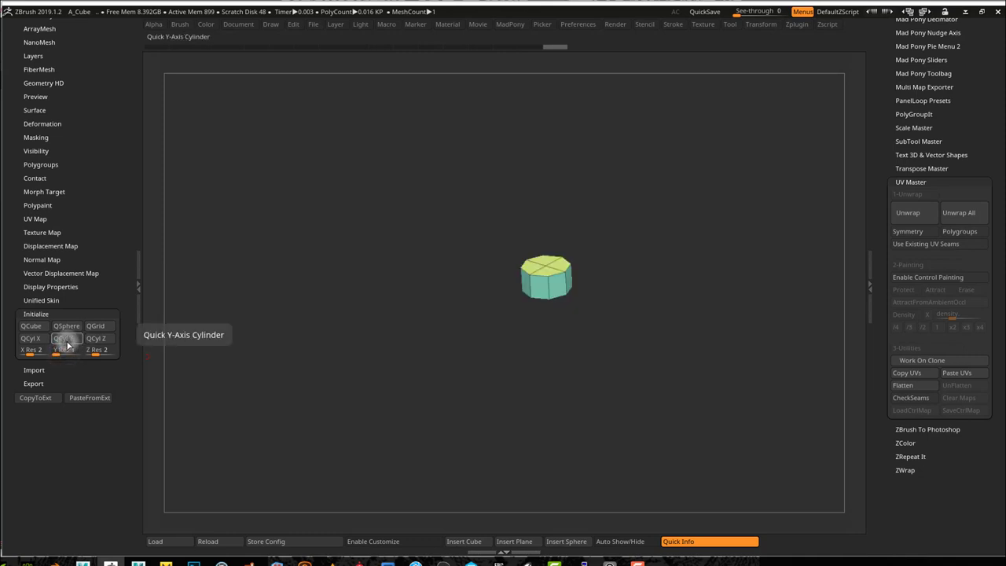
{"action": "mouse_move", "coordinate": [503, 308]}
{"action": "left_mouse_down"}
{"action": "mouse_move", "coordinate": [499, 335]}
{"action": "mouse_move", "coordinate": [528, 302]}
{"action": "mouse_move", "coordinate": [490, 314]}
{"action": "mouse_move", "coordinate": [517, 315]}
{"action": "left_mouse_up"}
{"action": "right_click_drag", "start_coordinate": [577, 226], "coordinate": [773, 299]}
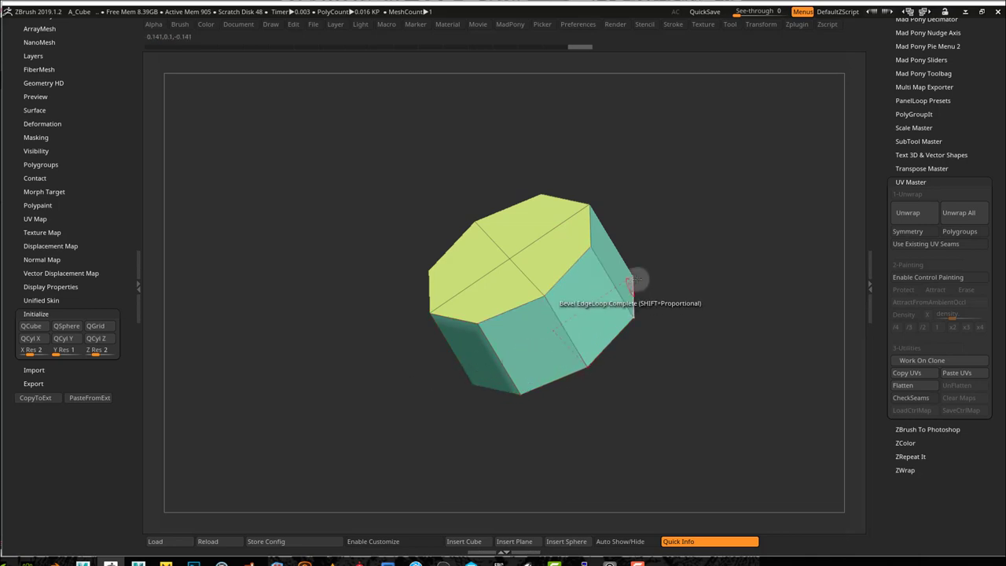
{"action": "left_click_drag", "start_coordinate": [659, 291], "coordinate": [679, 306]}
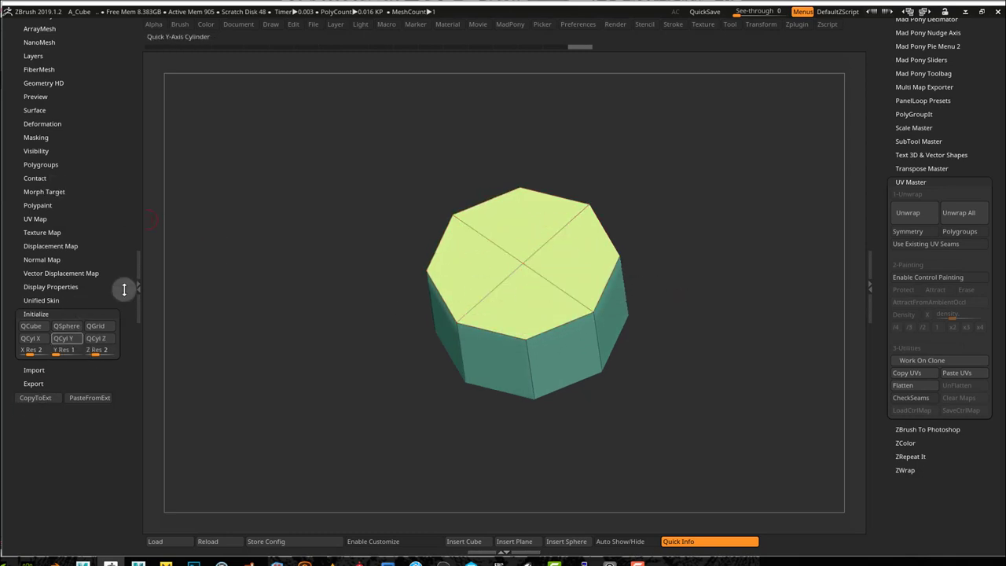
Open the Subtool section and bring its full subtool list into view
{"action": "left_click_drag", "start_coordinate": [127, 227], "coordinate": [128, 239]}
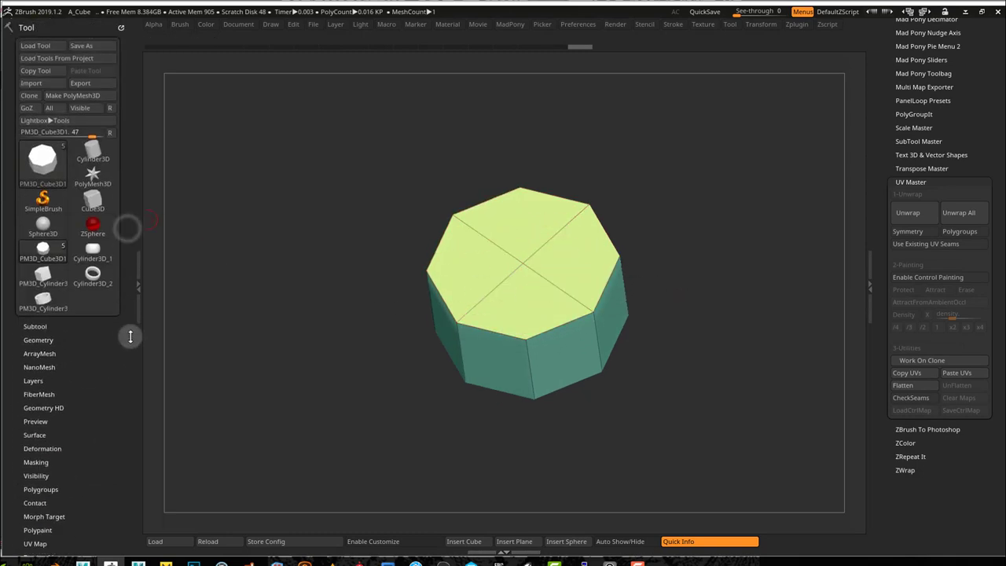
{"action": "left_click", "coordinate": [34, 326]}
{"action": "left_click_drag", "start_coordinate": [125, 347], "coordinate": [130, 282]}
{"action": "left_click", "coordinate": [81, 269]}
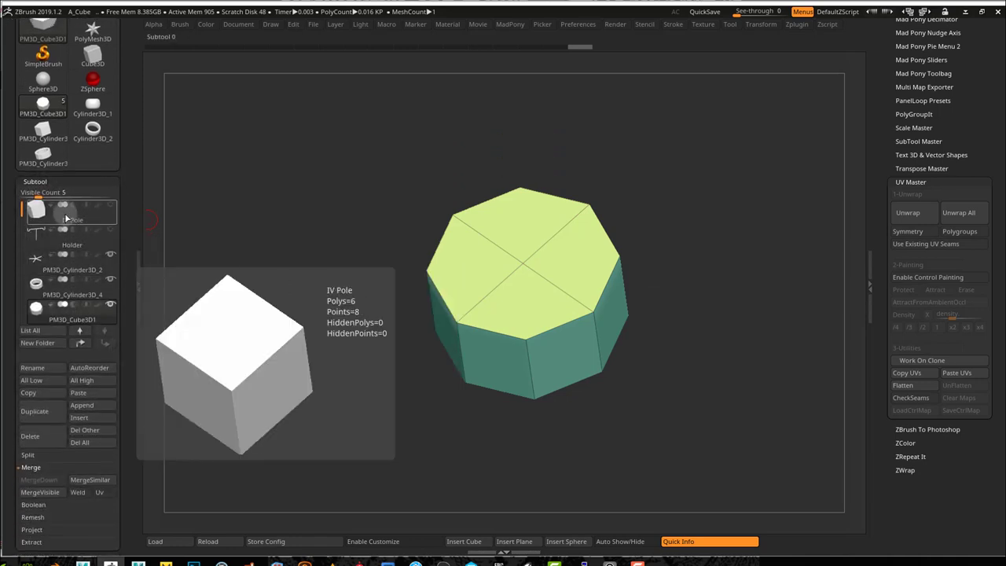
{"action": "left_click", "coordinate": [63, 287]}
{"action": "left_click_drag", "start_coordinate": [123, 191], "coordinate": [124, 258]}
{"action": "left_click_drag", "start_coordinate": [125, 313], "coordinate": [122, 68]}
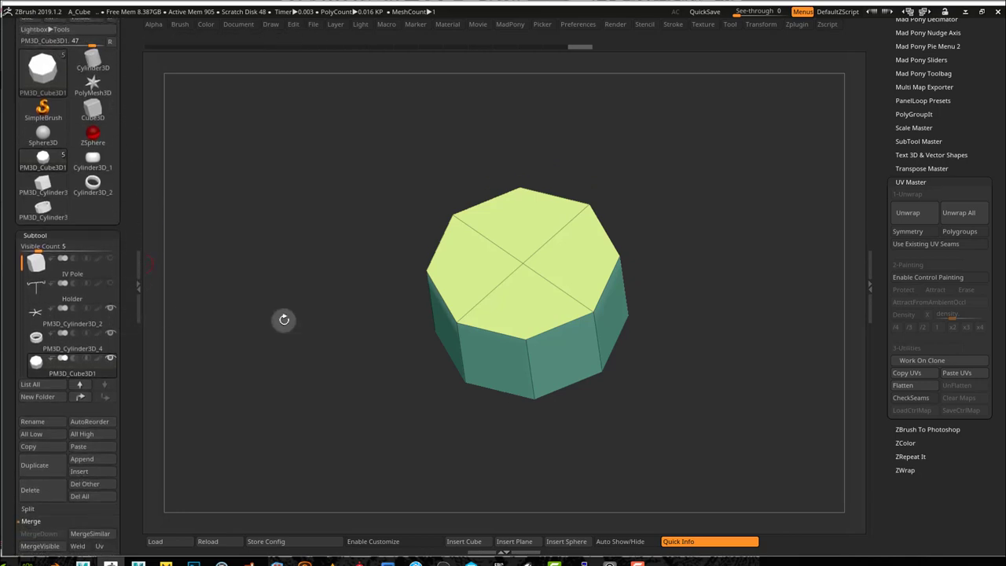
Try extruding the cylinder's cap polygroup with ZModeler QMesh targeting Polygroup All, and undo it
{"action": "mouse_move", "coordinate": [399, 380]}
{"action": "left_mouse_down"}
{"action": "mouse_move", "coordinate": [355, 357]}
{"action": "mouse_move", "coordinate": [393, 362]}
{"action": "left_mouse_up"}
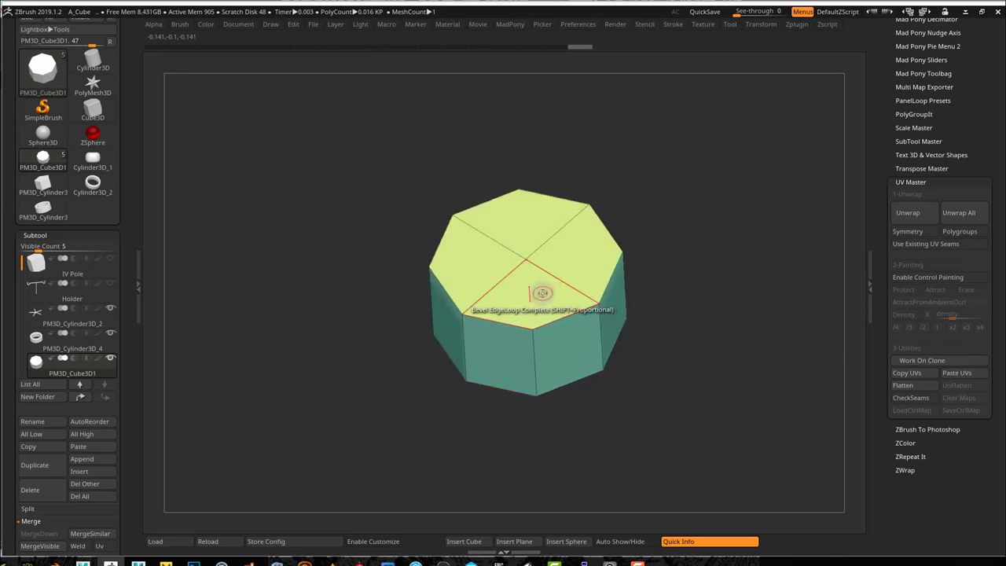
{"action": "key", "text": "space"}
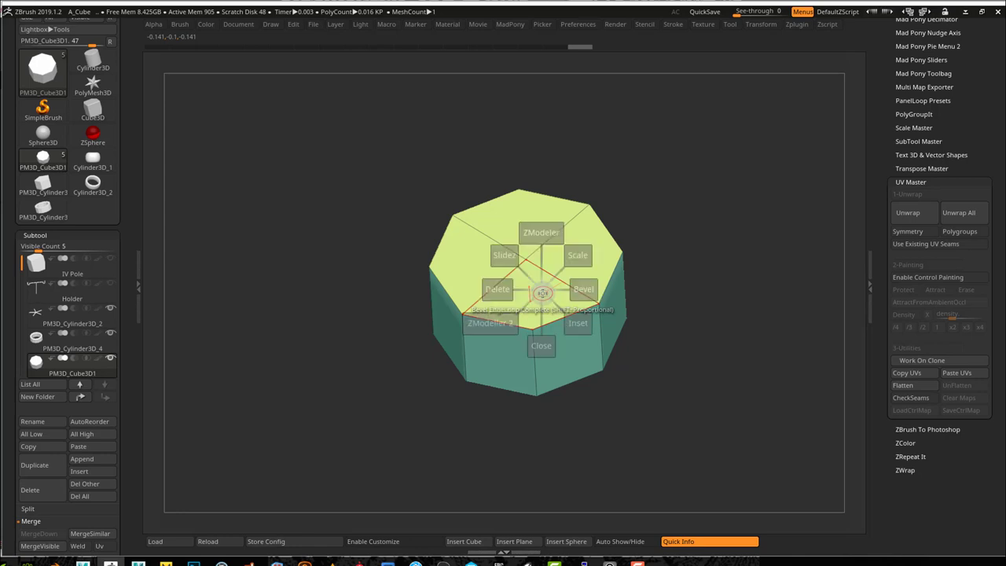
{"action": "left_click", "coordinate": [543, 232]}
{"action": "left_click_drag", "start_coordinate": [715, 331], "coordinate": [714, 317]}
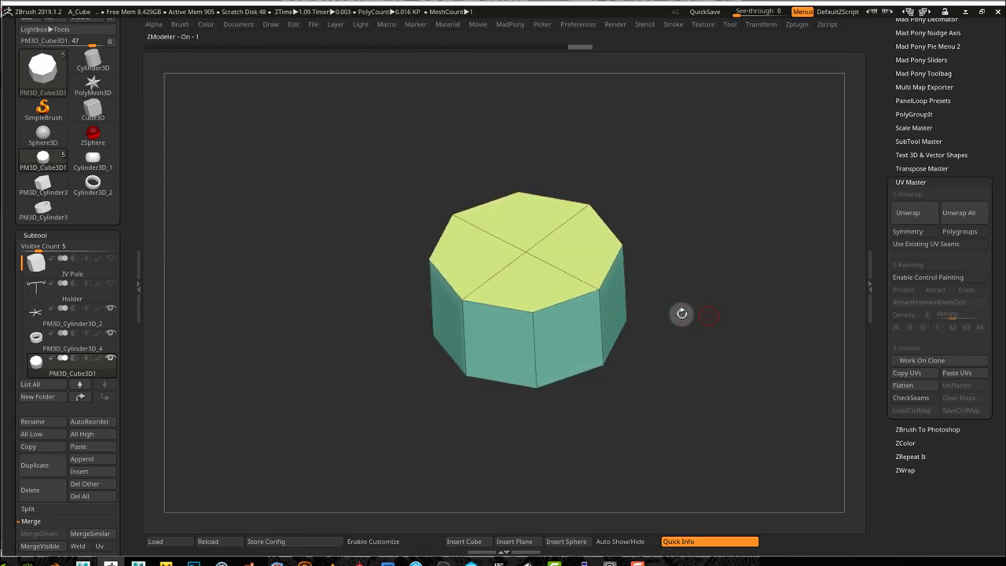
{"action": "left_click_drag", "start_coordinate": [544, 285], "coordinate": [560, 269]}
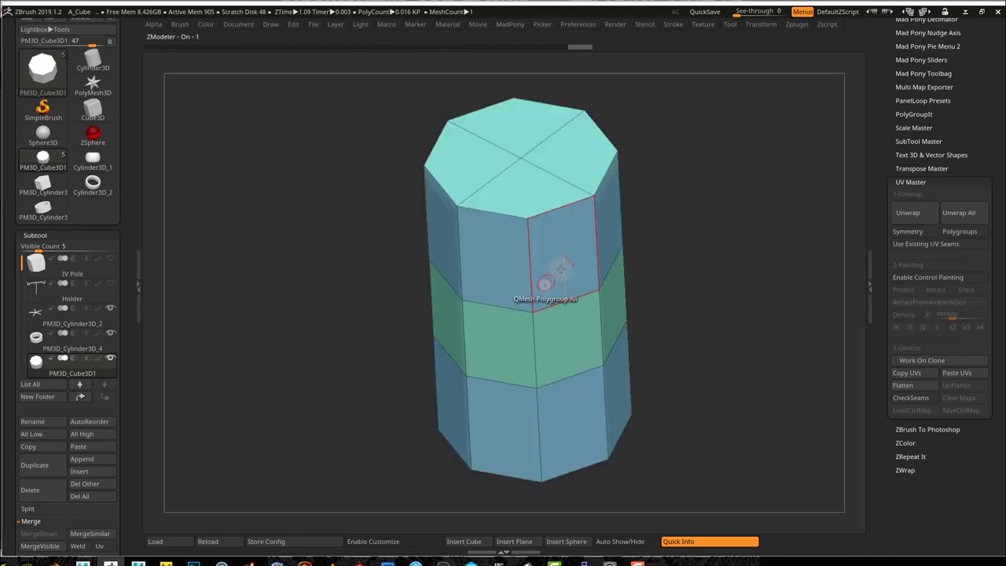
{"action": "key", "text": "ctrl+z"}
Delete both cylinder caps using the ZModeler Delete action with the Polygroup All target, and turn Solo mode off
{"action": "key", "text": "space"}
{"action": "left_click", "coordinate": [510, 285]}
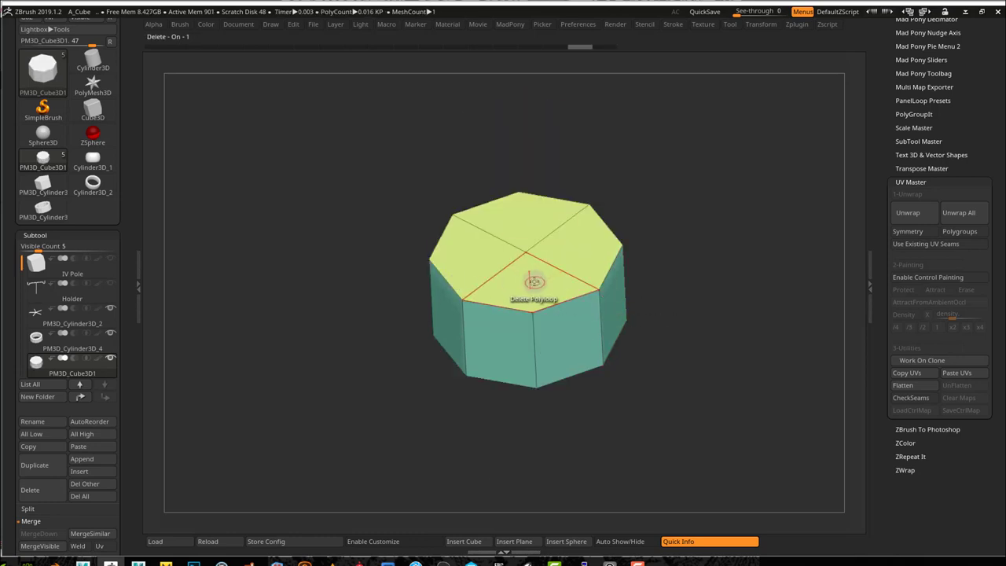
{"action": "left_click", "coordinate": [534, 280]}
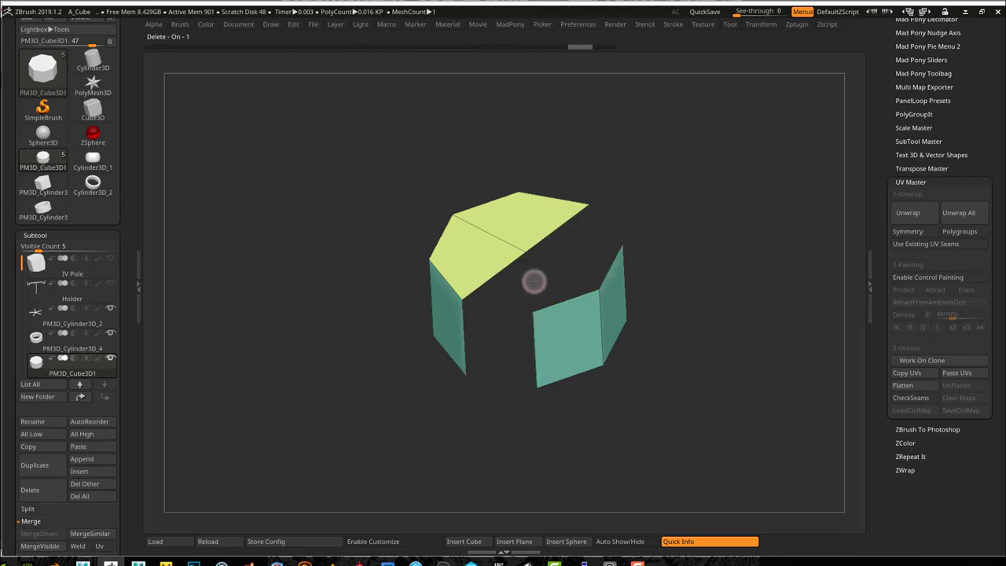
{"action": "key", "text": "ctrl+z"}
{"action": "key", "text": "space"}
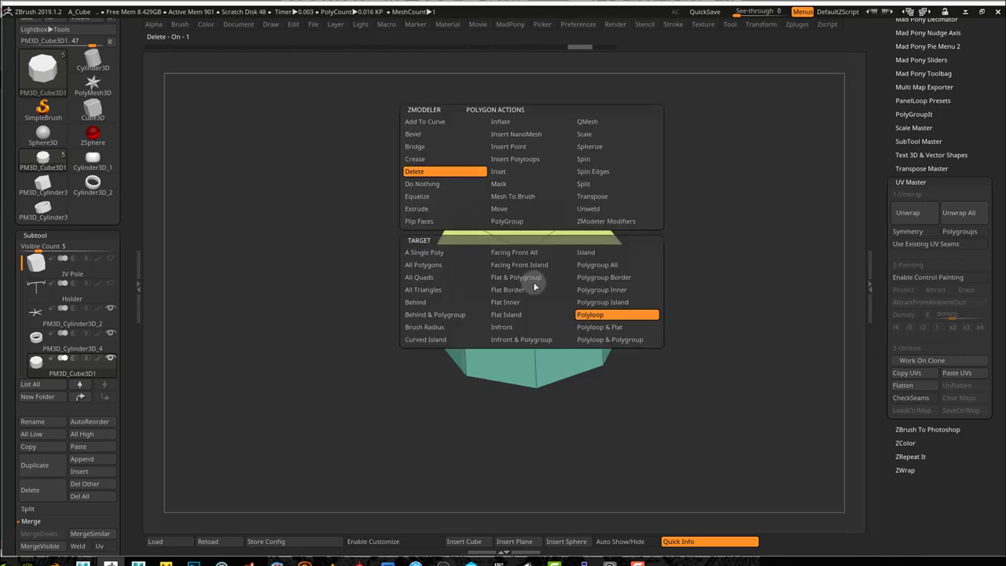
{"action": "left_click", "coordinate": [641, 263]}
{"action": "left_click", "coordinate": [532, 279]}
{"action": "mouse_move", "coordinate": [663, 383]}
{"action": "left_mouse_down"}
{"action": "mouse_move", "coordinate": [662, 260]}
{"action": "mouse_move", "coordinate": [660, 372]}
{"action": "mouse_move", "coordinate": [682, 377]}
{"action": "left_mouse_up"}
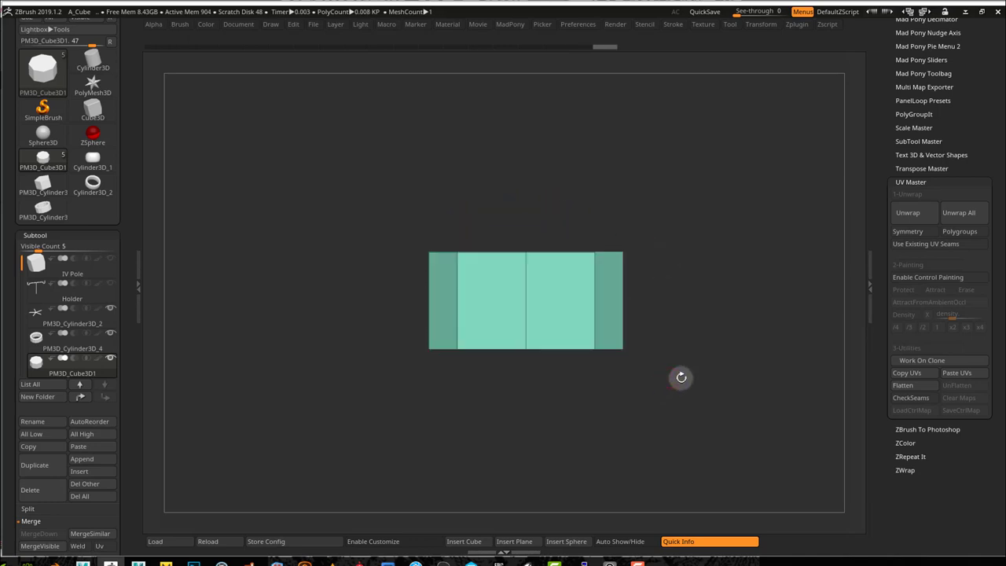
{"action": "right_click_drag", "start_coordinate": [669, 371], "coordinate": [683, 472]}
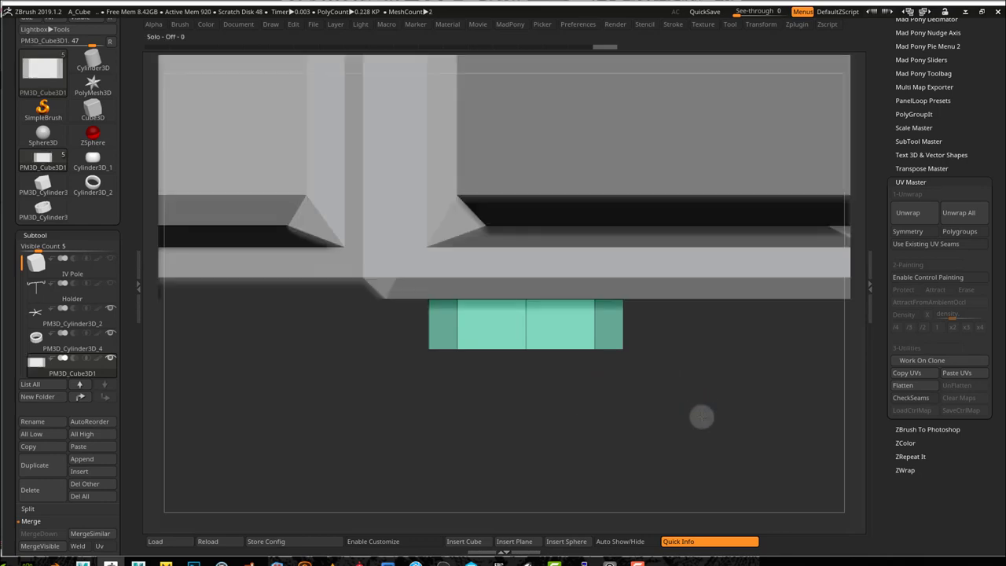
Move the small open cylinder straight up along Y from beneath the base hub to above the ring collar
{"action": "left_click_drag", "start_coordinate": [702, 417], "coordinate": [549, 351], "text": "alt"}
{"action": "left_click_drag", "start_coordinate": [642, 292], "coordinate": [614, 425], "text": "alt"}
{"action": "key", "text": "w"}
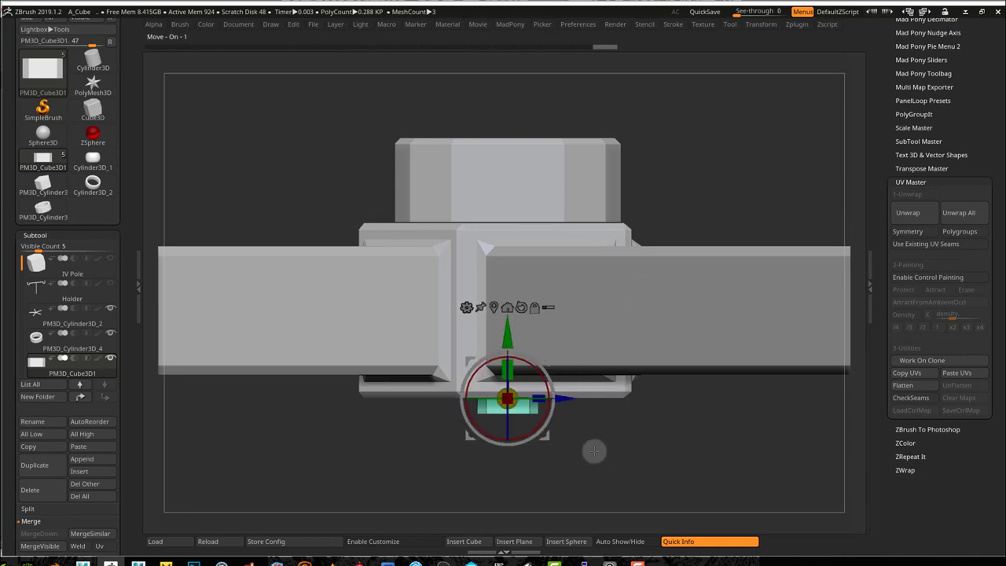
{"action": "key", "text": "space"}
{"action": "left_click", "coordinate": [624, 411]}
{"action": "left_click_drag", "start_coordinate": [511, 330], "coordinate": [521, 60]}
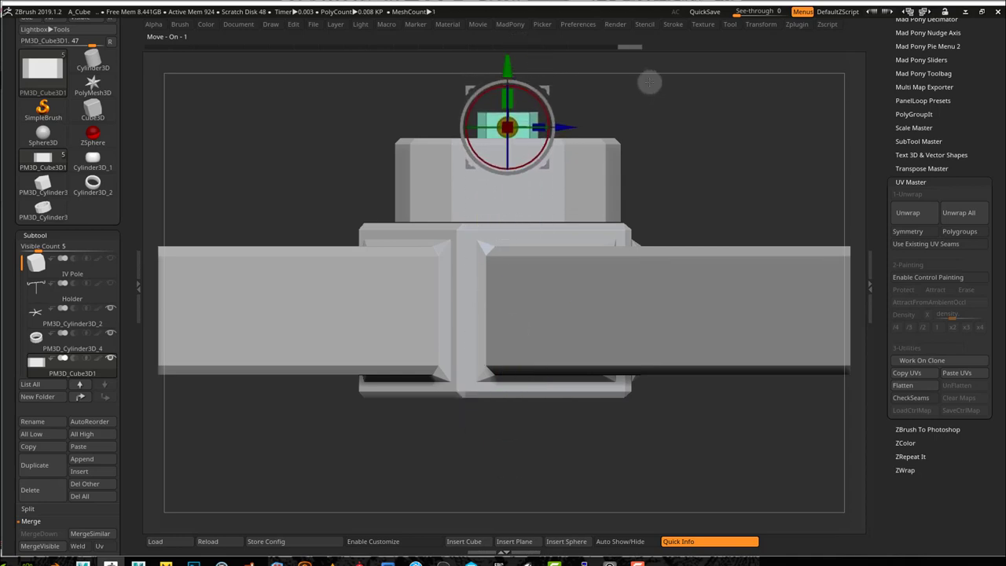
Scale the cylinder up uniformly by about 2.69 so it fills the opening inside the ring collar
{"action": "left_click_drag", "start_coordinate": [698, 127], "coordinate": [705, 95]}
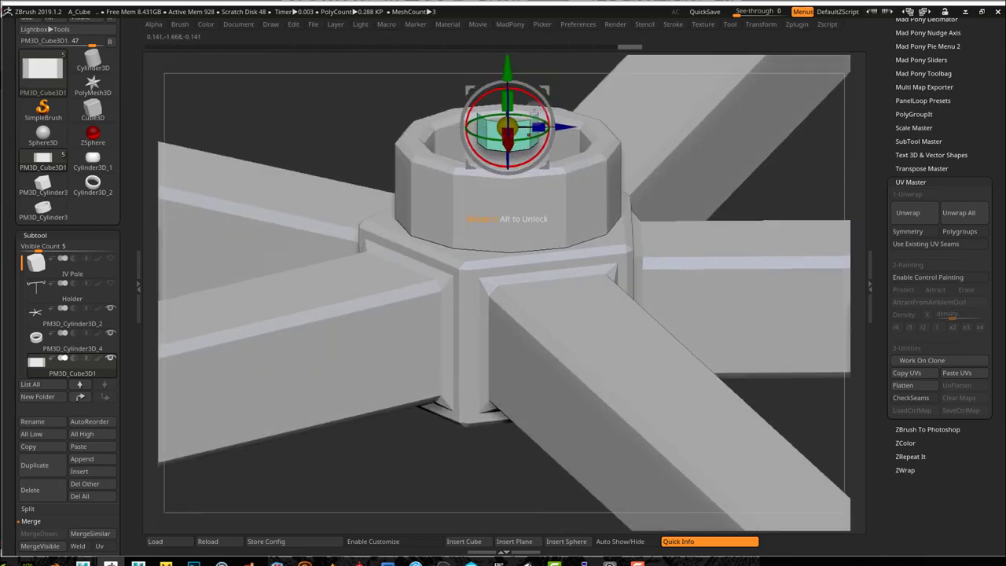
{"action": "left_click_drag", "start_coordinate": [513, 122], "coordinate": [572, 124]}
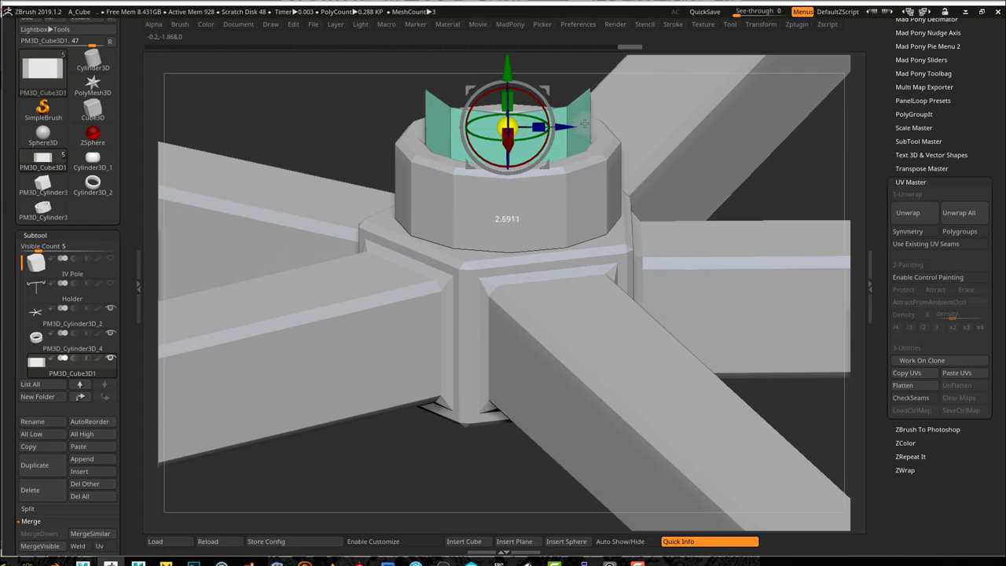
{"action": "left_click_drag", "start_coordinate": [672, 126], "coordinate": [668, 187]}
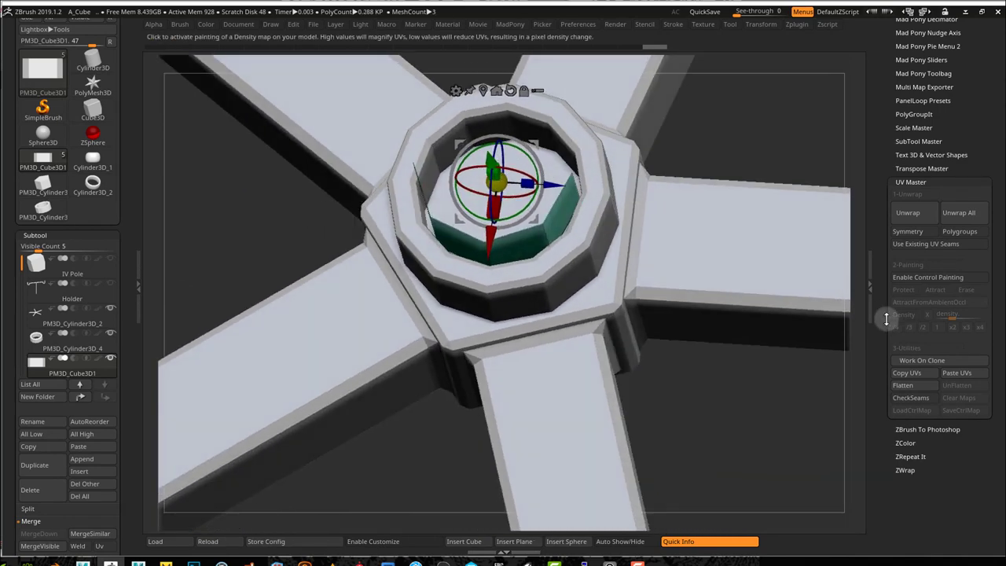
Turn on Double in the cylinder's Display Properties so both sides of its faces are drawn
{"action": "left_click_drag", "start_coordinate": [122, 422], "coordinate": [134, 306]}
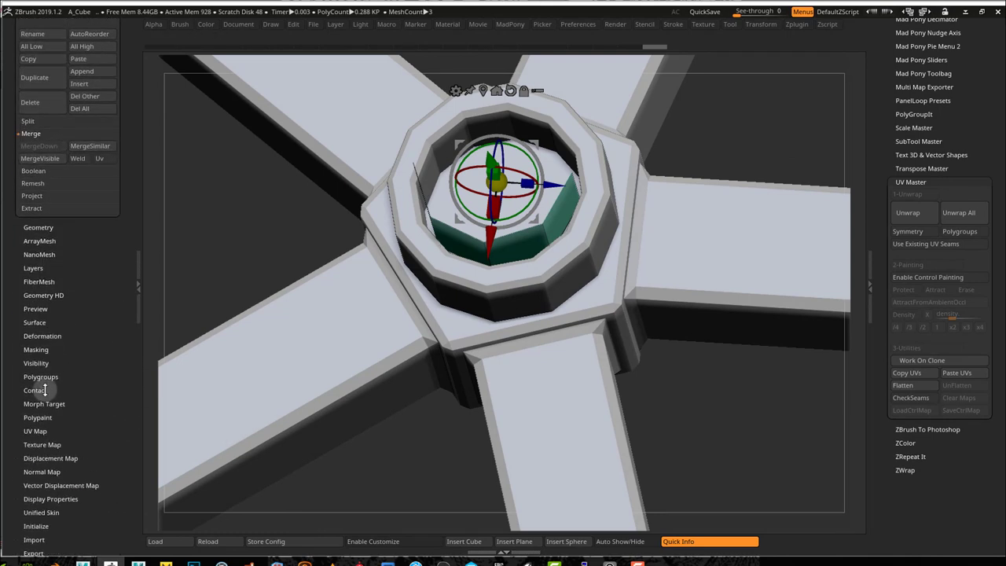
{"action": "left_click", "coordinate": [66, 501]}
{"action": "left_click", "coordinate": [32, 535]}
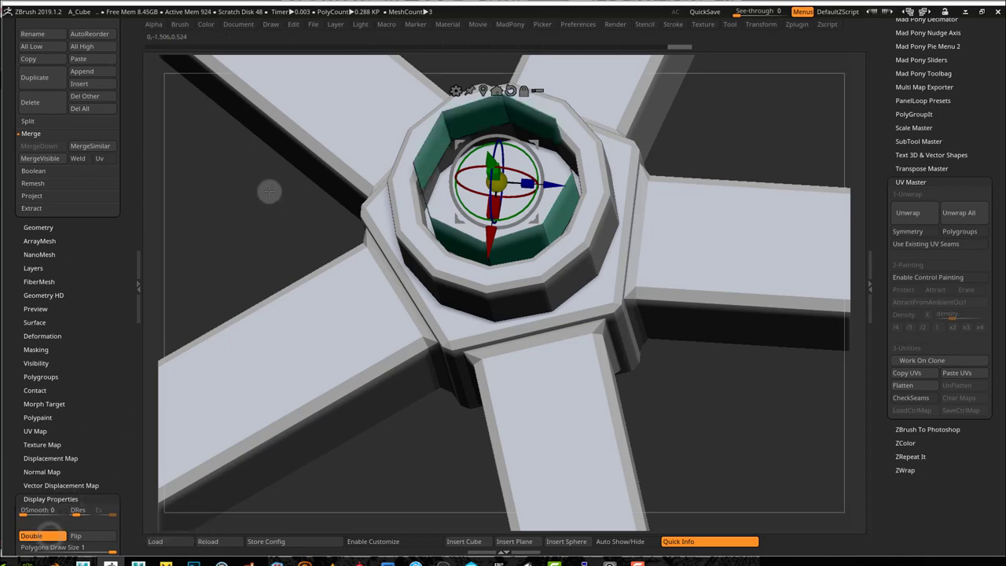
Scale the cylinder uniformly by about 1.02 against the collar's inner wall and place the gizmo pivot at its lower end
{"action": "left_click_drag", "start_coordinate": [274, 216], "coordinate": [271, 142]}
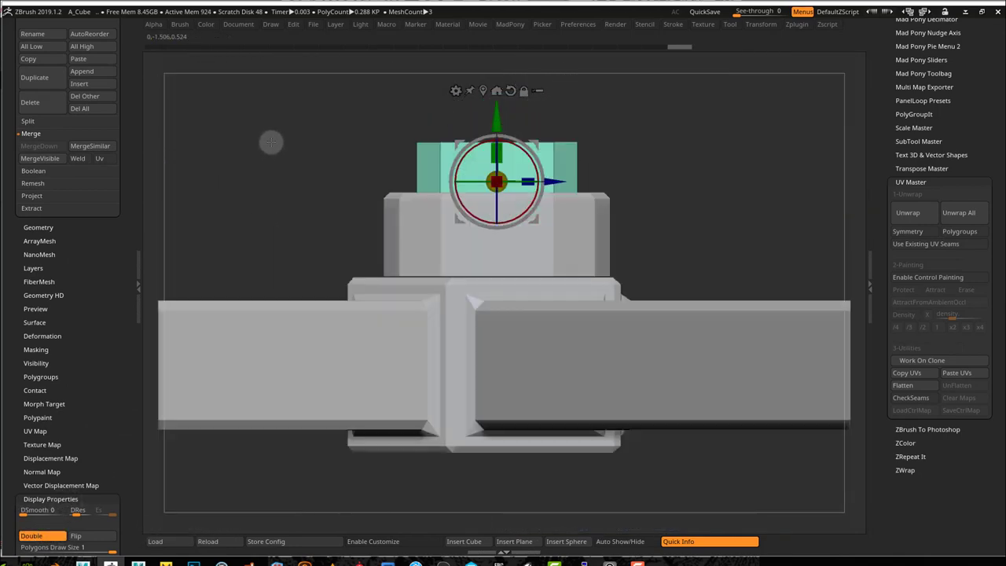
{"action": "left_click_drag", "start_coordinate": [708, 134], "coordinate": [720, 211]}
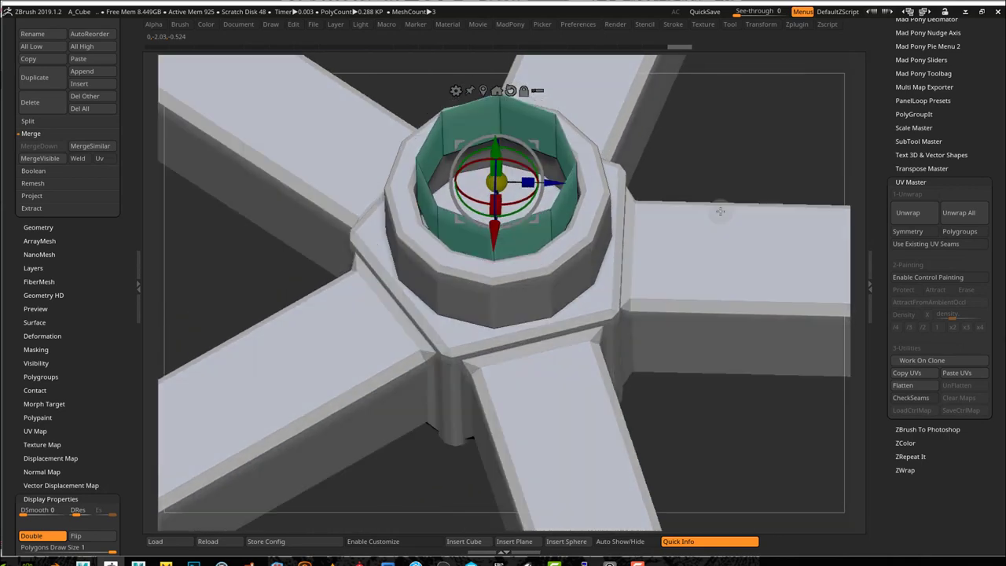
{"action": "left_click_drag", "start_coordinate": [507, 181], "coordinate": [510, 180]}
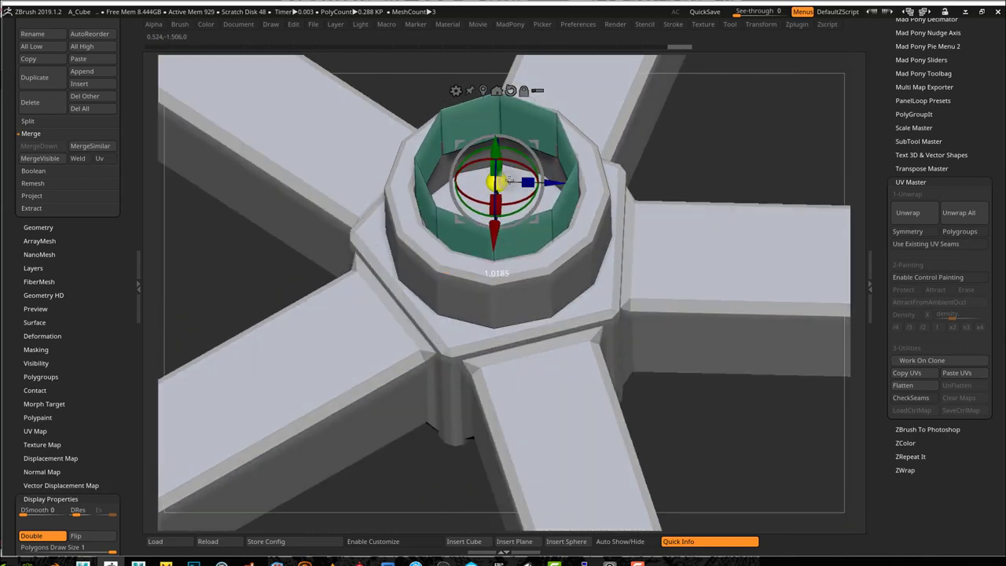
{"action": "left_click_drag", "start_coordinate": [657, 164], "coordinate": [685, 80]}
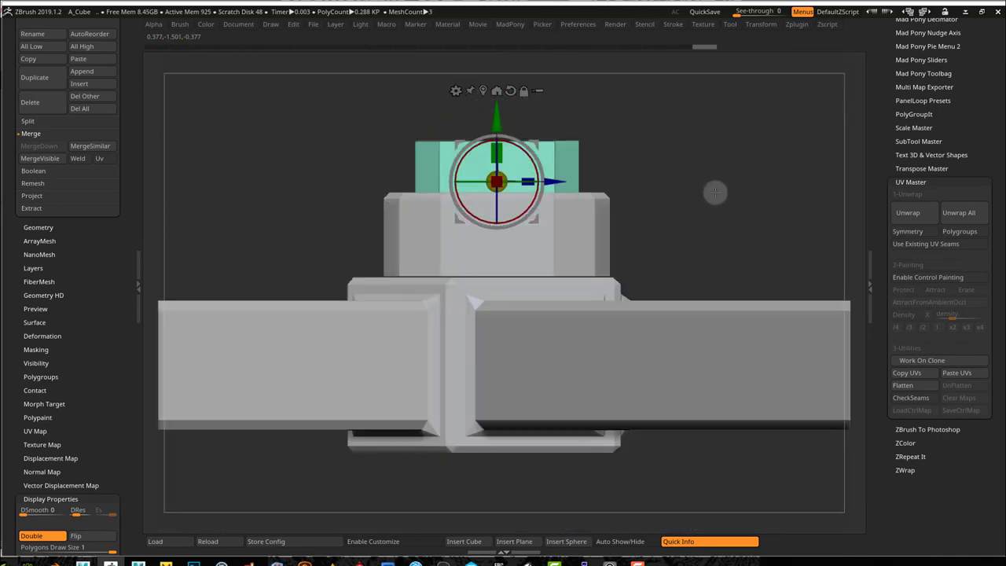
{"action": "mouse_move", "coordinate": [500, 115]}
{"action": "left_mouse_down"}
{"action": "mouse_move", "coordinate": [497, 82]}
{"action": "mouse_move", "coordinate": [497, 135]}
{"action": "left_mouse_up"}
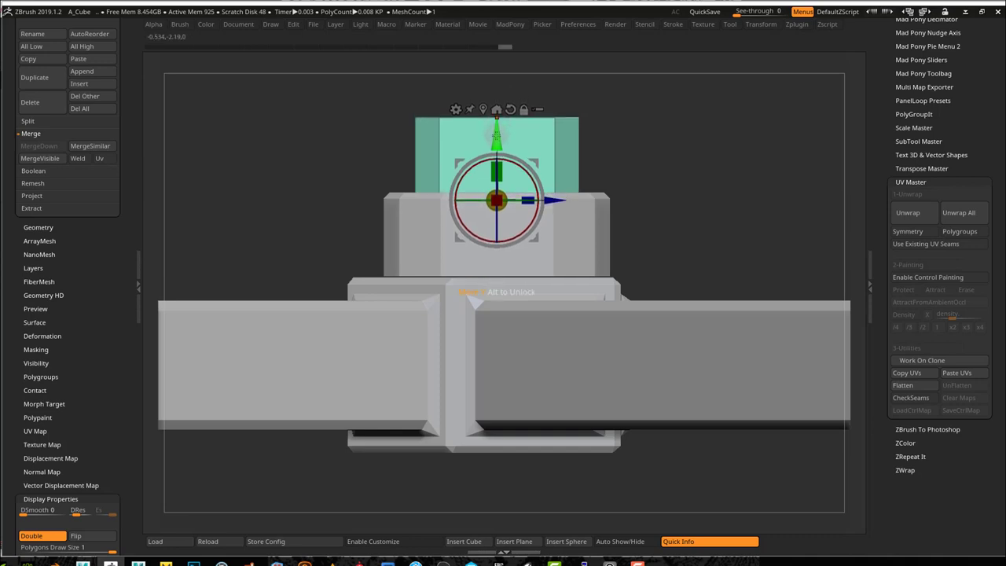
Stretch the cylinder upward along Y from its lower end in two scalings, the second by about 2.95, forming a pole
{"action": "left_click_drag", "start_coordinate": [710, 214], "coordinate": [346, 92]}
{"action": "left_click_drag", "start_coordinate": [619, 142], "coordinate": [688, 359], "text": "alt"}
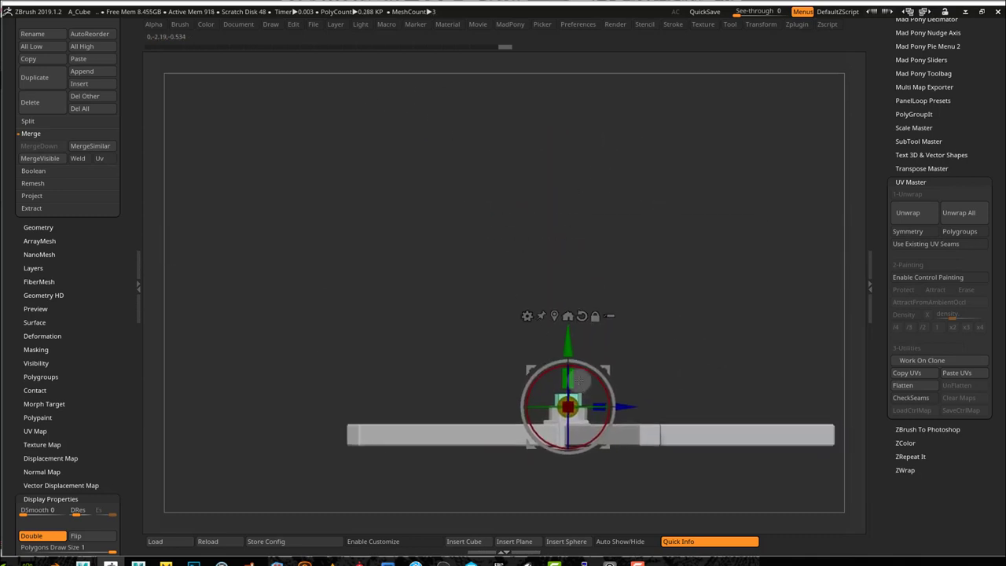
{"action": "left_click_drag", "start_coordinate": [577, 378], "coordinate": [577, 194]}
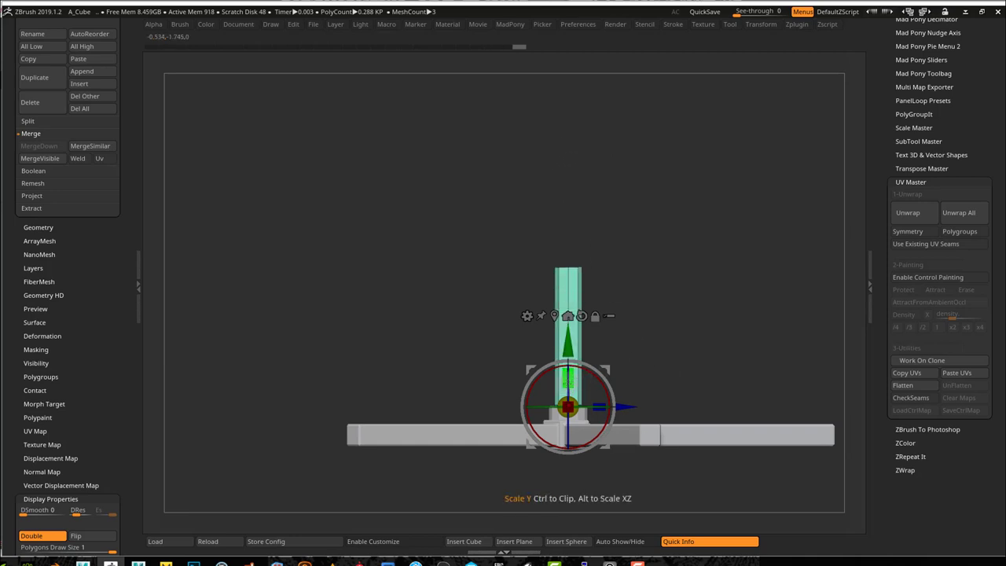
{"action": "left_click_drag", "start_coordinate": [571, 379], "coordinate": [564, 247]}
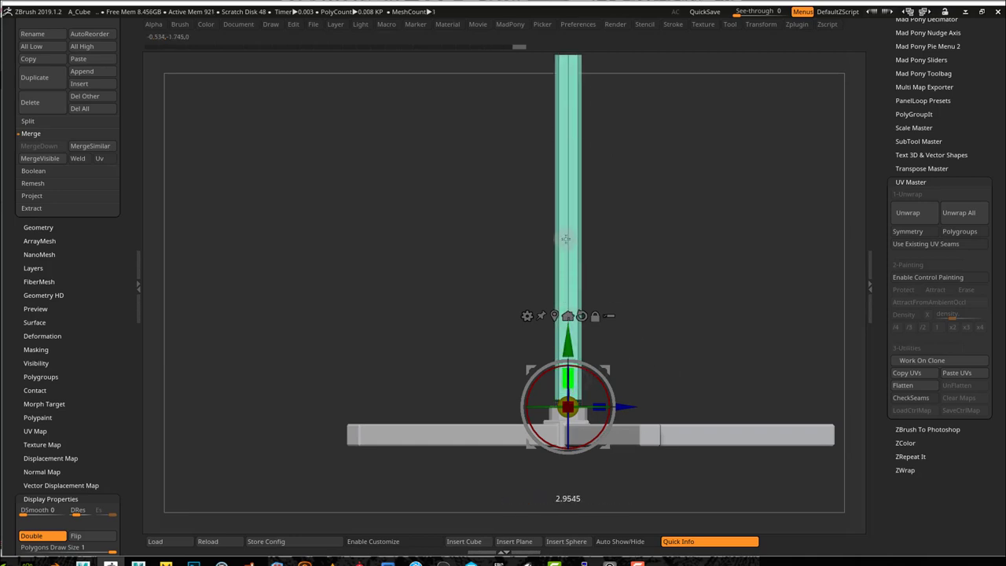
{"action": "left_click_drag", "start_coordinate": [712, 293], "coordinate": [585, 265], "text": "alt"}
{"action": "left_click_drag", "start_coordinate": [678, 328], "coordinate": [708, 315], "text": "alt"}
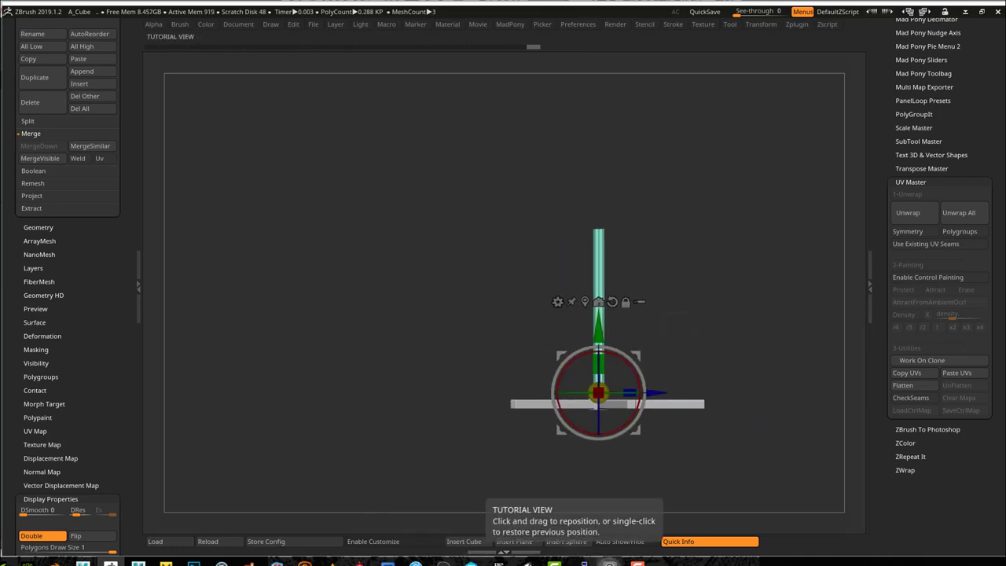
Bring up the reference board, frame the full IV pole photo on it, and move the board higher beside the model
{"action": "left_click", "coordinate": [611, 561]}
{"action": "scroll", "coordinate": [355, 408], "scroll_direction": "down", "scroll_amount": 4}
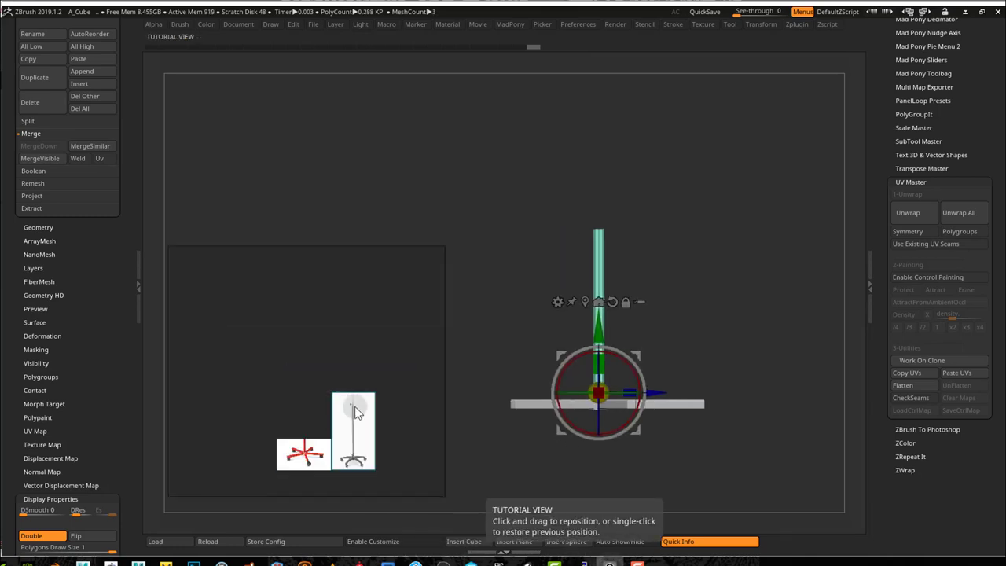
{"action": "scroll", "coordinate": [356, 411], "scroll_direction": "up", "scroll_amount": 2}
{"action": "middle_click_drag", "start_coordinate": [387, 464], "coordinate": [358, 393]}
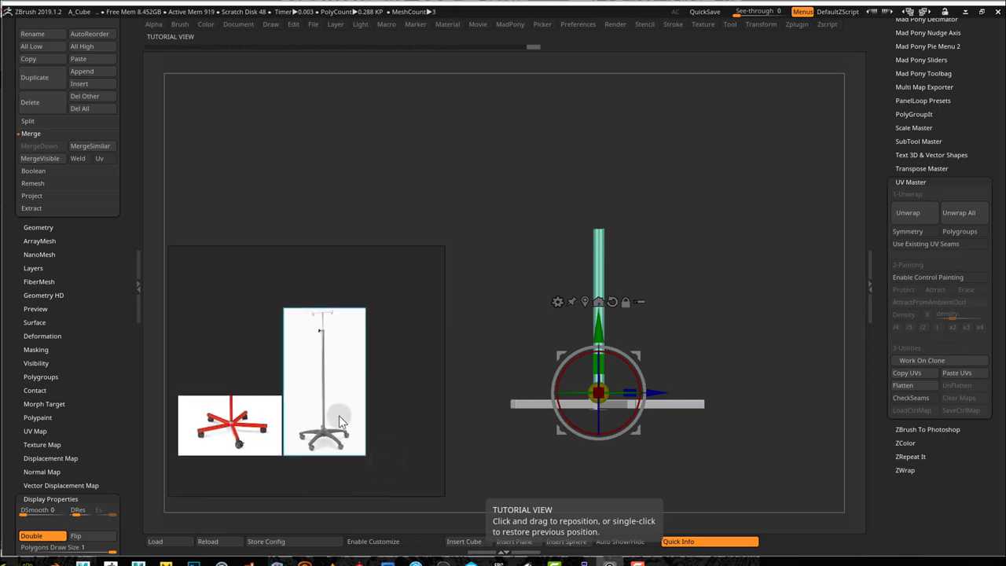
{"action": "scroll", "coordinate": [339, 413], "scroll_direction": "up", "scroll_amount": 2}
{"action": "scroll", "coordinate": [339, 413], "scroll_direction": "down", "scroll_amount": 1}
{"action": "scroll", "coordinate": [339, 412], "scroll_direction": "up", "scroll_amount": 1}
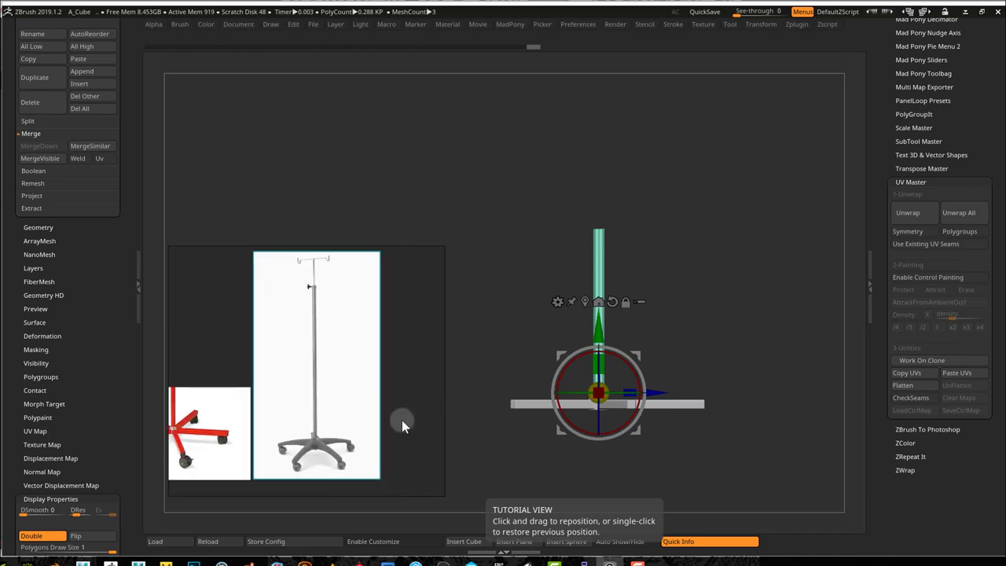
{"action": "left_click_drag", "start_coordinate": [729, 300], "coordinate": [676, 328]}
{"action": "key", "text": "q"}
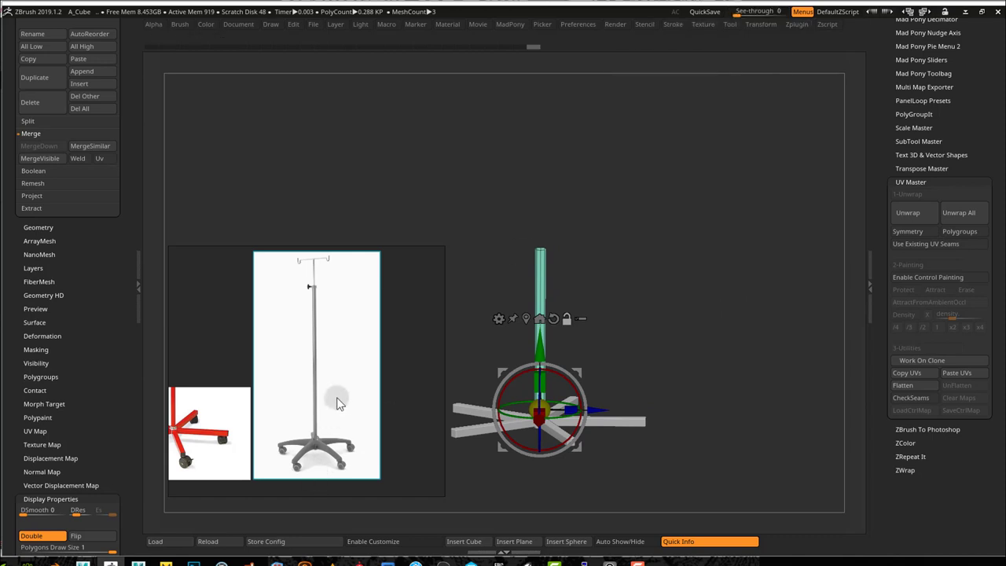
{"action": "left_click_drag", "start_coordinate": [337, 403], "coordinate": [324, 197]}
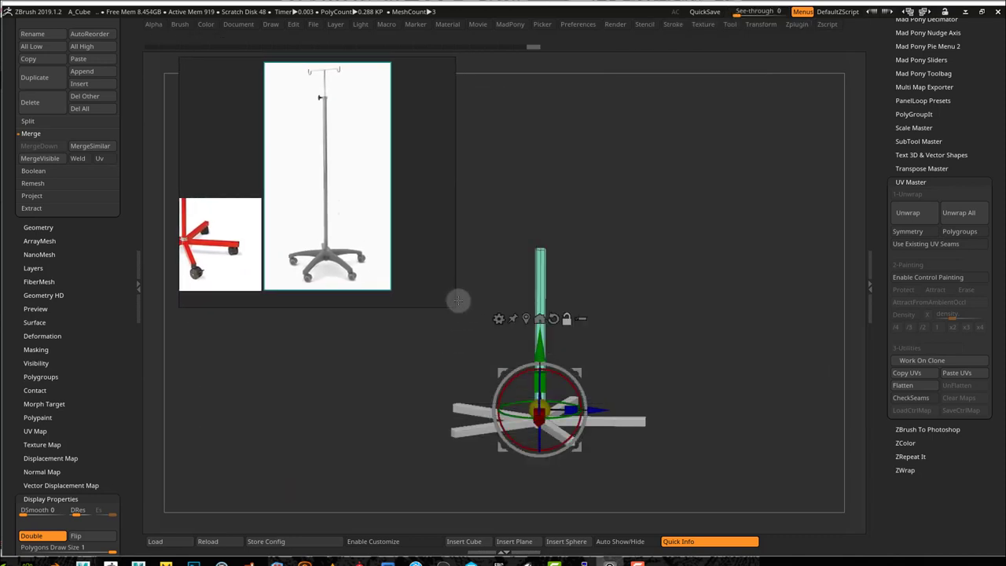
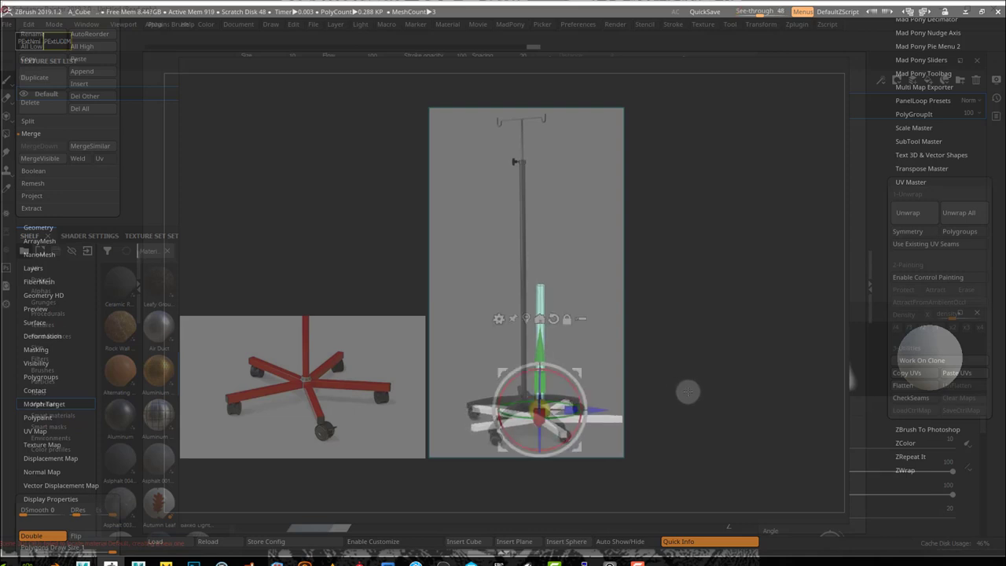
Align the base with the IV pole photo behind the canvas and stretch the pole along Y up to the photo's clamp
{"action": "left_click_drag", "start_coordinate": [681, 407], "coordinate": [670, 411]}
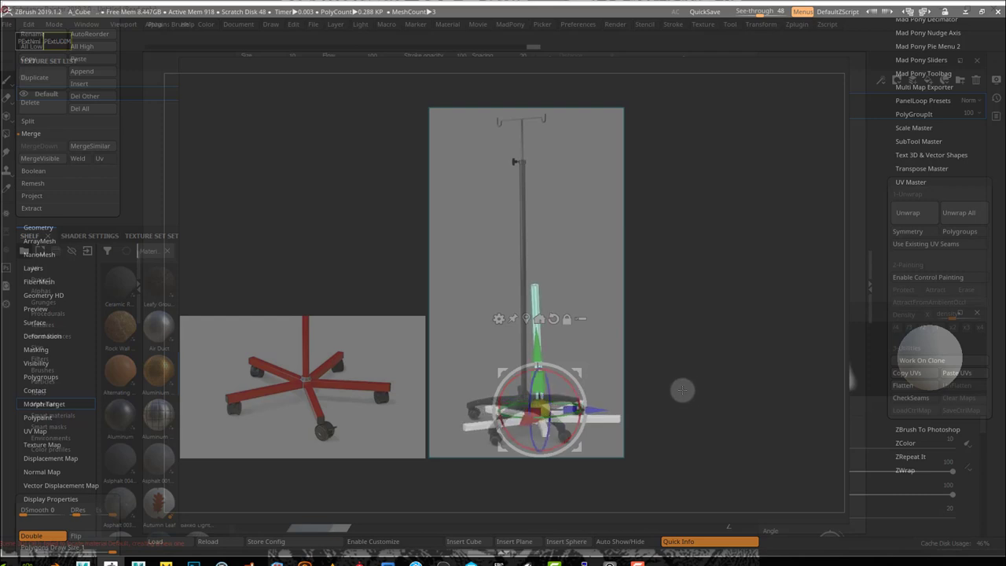
{"action": "left_click_drag", "start_coordinate": [682, 390], "coordinate": [756, 330]}
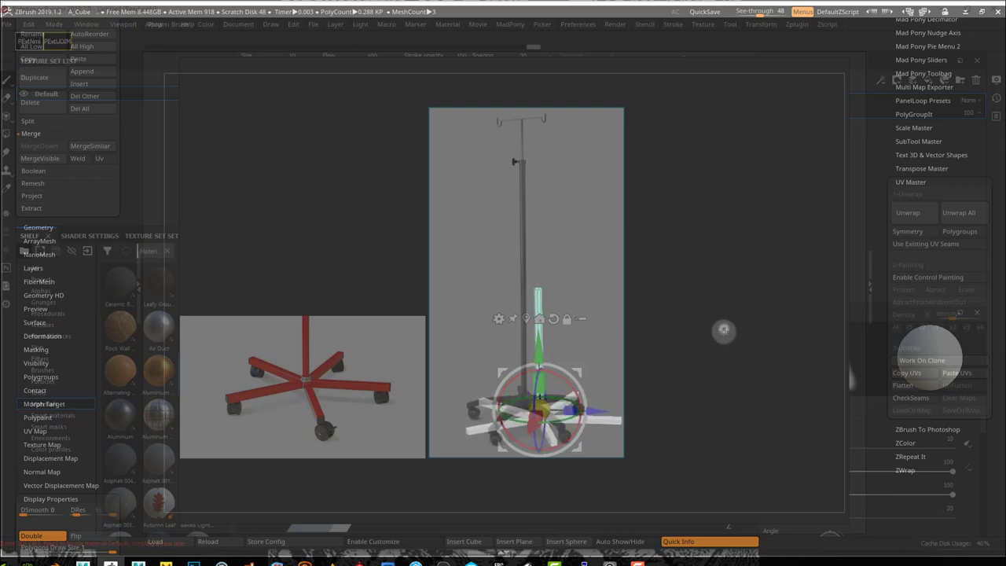
{"action": "left_click_drag", "start_coordinate": [724, 343], "coordinate": [701, 351]}
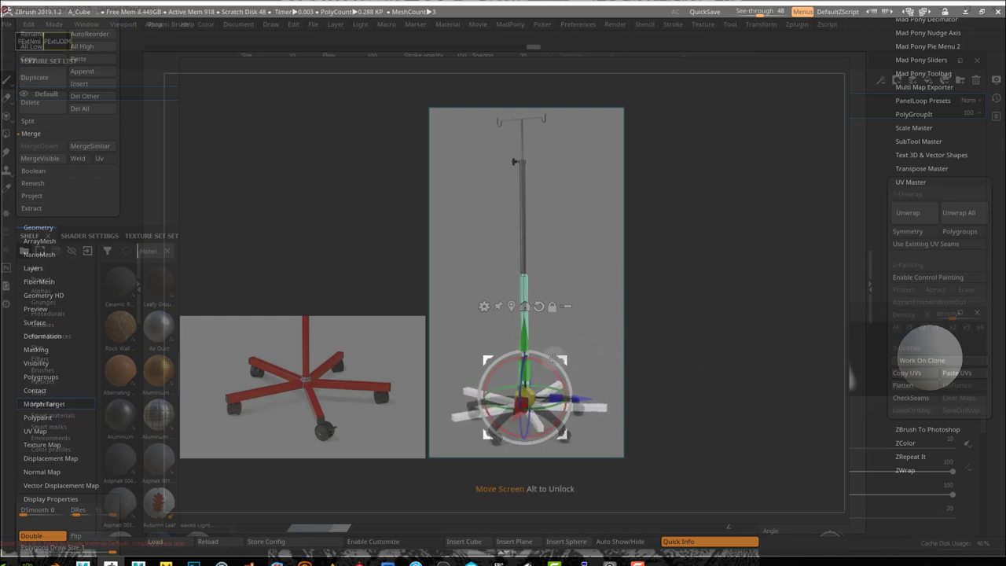
{"action": "left_click_drag", "start_coordinate": [533, 368], "coordinate": [533, 338]}
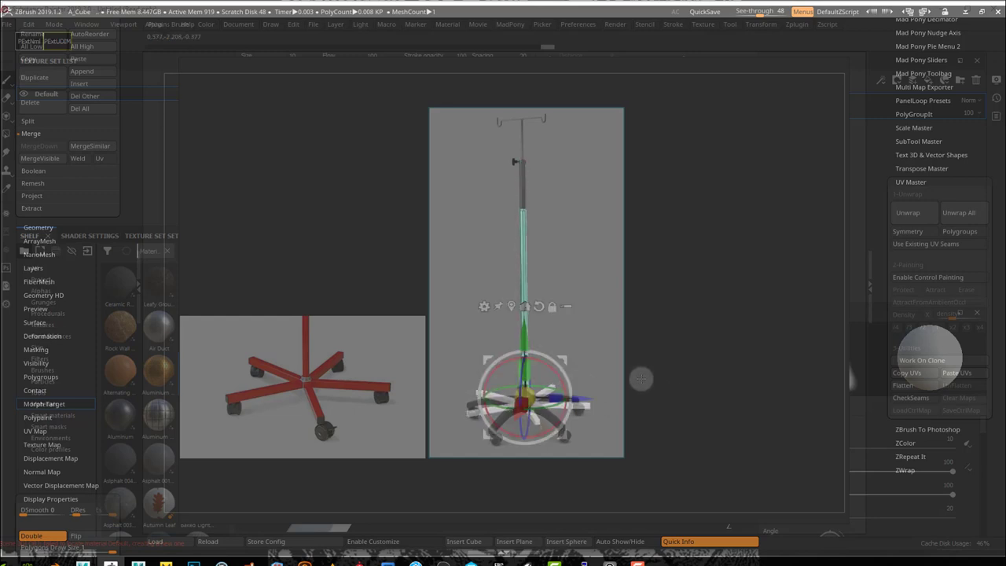
{"action": "mouse_move", "coordinate": [653, 384]}
{"action": "left_mouse_down"}
{"action": "mouse_move", "coordinate": [663, 389]}
{"action": "mouse_move", "coordinate": [645, 390]}
{"action": "left_mouse_up"}
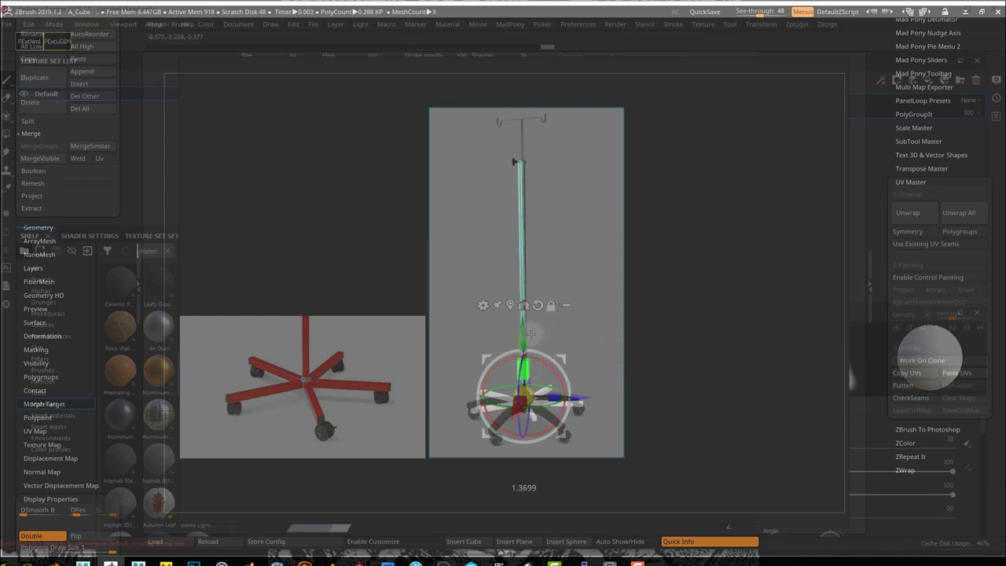
{"action": "left_click_drag", "start_coordinate": [663, 344], "coordinate": [664, 345]}
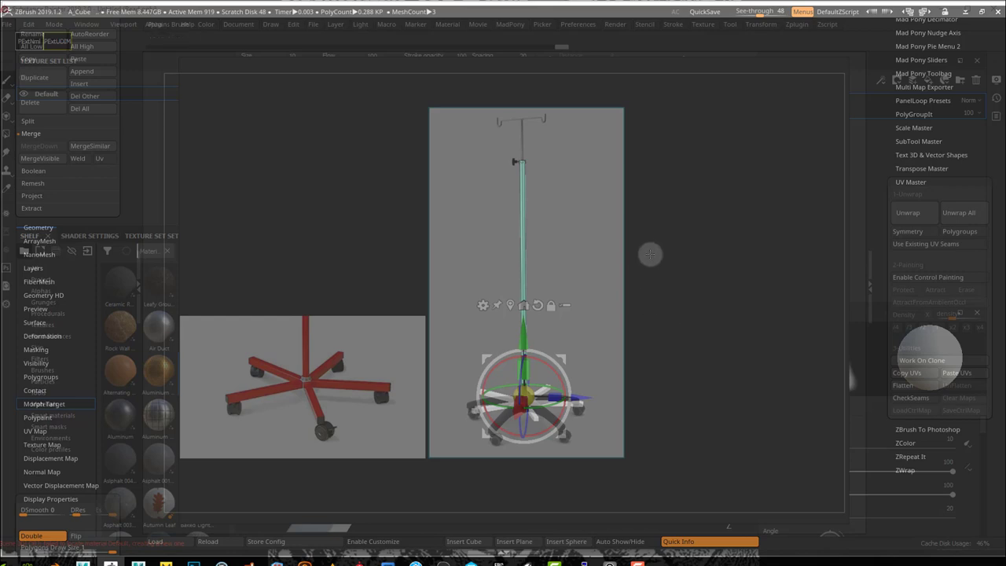
{"action": "mouse_move", "coordinate": [687, 286]}
{"action": "left_mouse_down"}
{"action": "mouse_move", "coordinate": [672, 285]}
{"action": "mouse_move", "coordinate": [687, 269]}
{"action": "mouse_move", "coordinate": [682, 302]}
{"action": "left_mouse_up"}
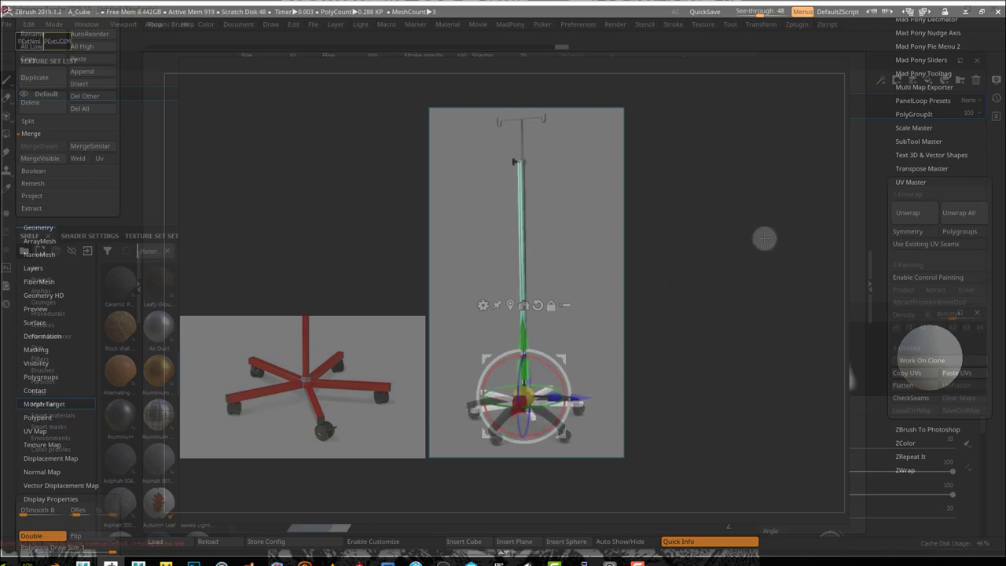
Try a higher See-through value to compare with the reference, and return See-through to 0
{"action": "mouse_move", "coordinate": [760, 10]}
{"action": "left_mouse_down"}
{"action": "mouse_move", "coordinate": [795, 11]}
{"action": "mouse_move", "coordinate": [689, 16]}
{"action": "left_mouse_up"}
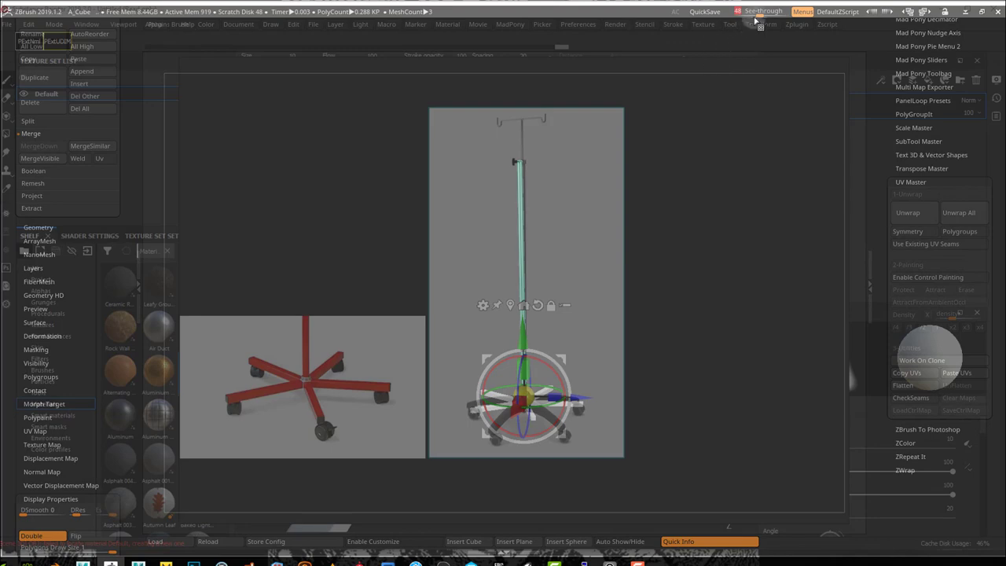
{"action": "left_click_drag", "start_coordinate": [754, 11], "coordinate": [784, 11]}
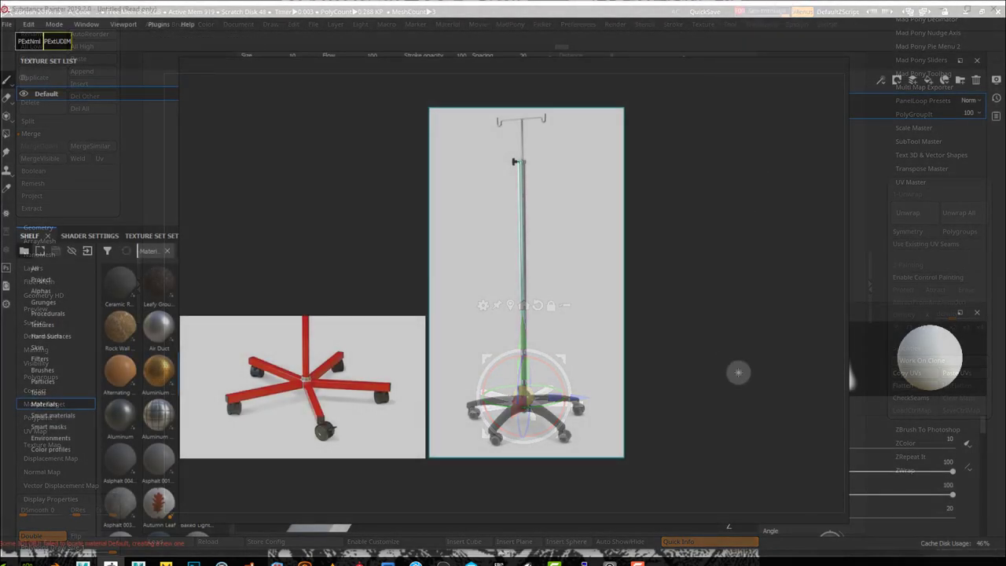
{"action": "mouse_move", "coordinate": [756, 11]}
{"action": "left_mouse_down"}
{"action": "mouse_move", "coordinate": [781, 12]}
{"action": "mouse_move", "coordinate": [734, 11]}
{"action": "left_mouse_up"}
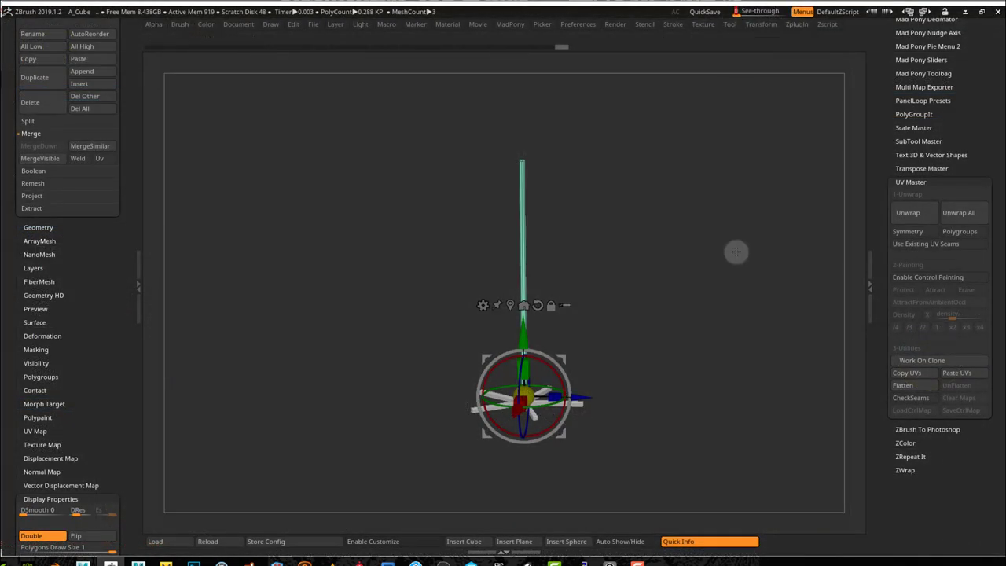
Bring the reference board back to the front and change one of its Mode options
{"action": "left_click", "coordinate": [609, 563]}
{"action": "right_click", "coordinate": [677, 359]}
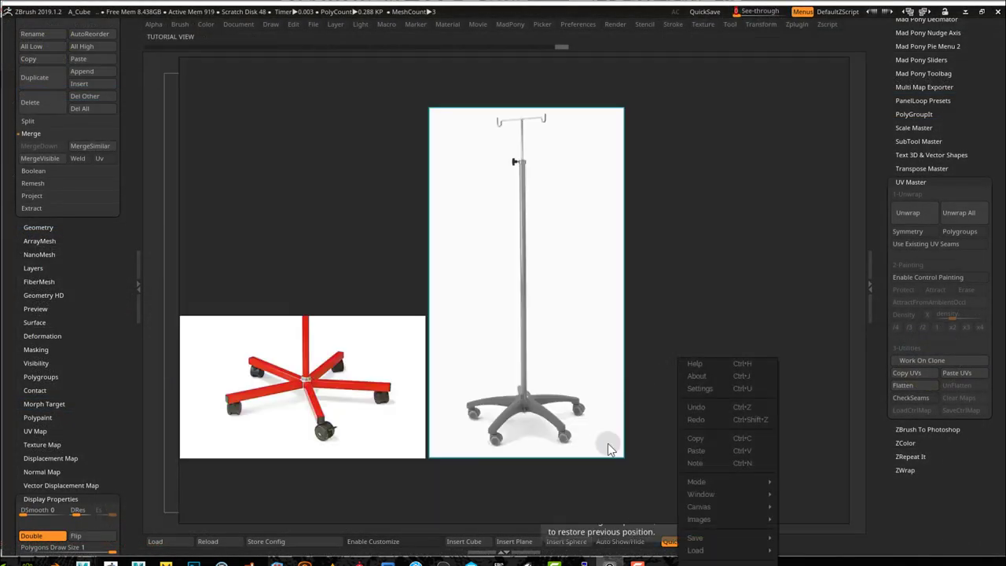
{"action": "mouse_move", "coordinate": [711, 481]}
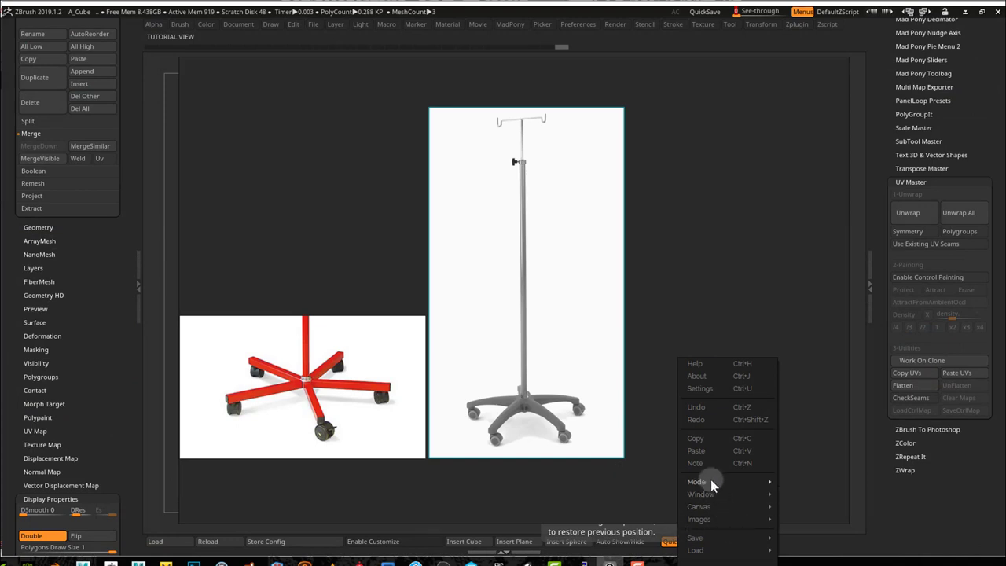
{"action": "left_click", "coordinate": [799, 505]}
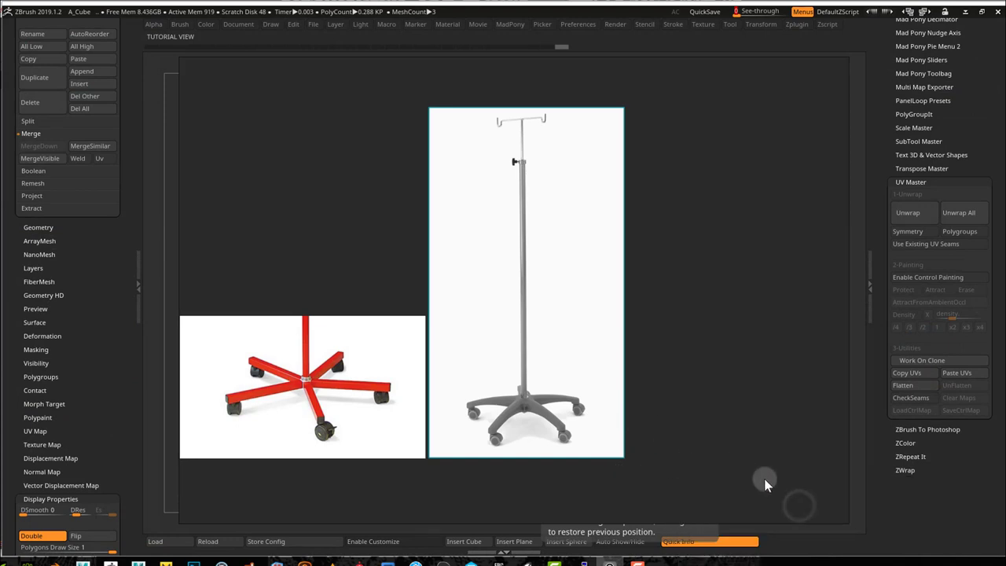
Shrink the reference board to sit beside the model, centre the IV pole photo in it, and hide the board
{"action": "left_click_drag", "start_coordinate": [847, 523], "coordinate": [433, 370]}
{"action": "middle_click_drag", "start_coordinate": [362, 224], "coordinate": [154, 165]}
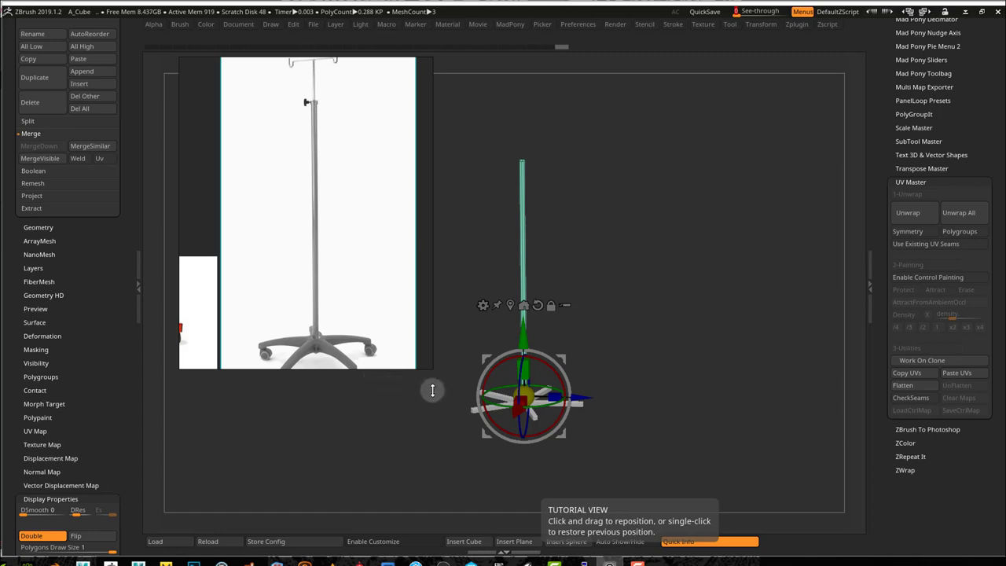
{"action": "left_click", "coordinate": [610, 563]}
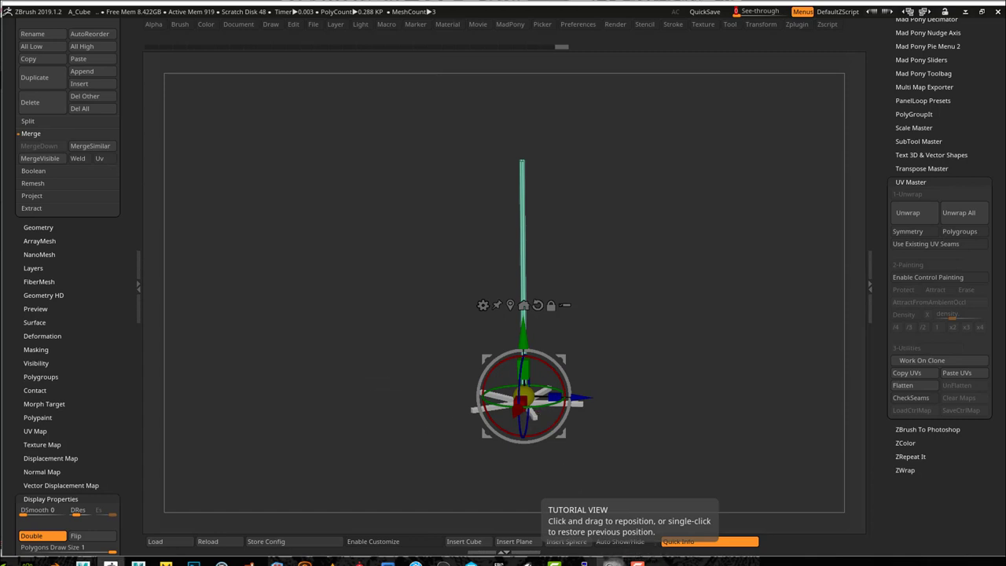
Lower the pole along Y until its bottom end sits inside the base collar, and return to Draw mode
{"action": "mouse_move", "coordinate": [597, 344]}
{"action": "left_mouse_down"}
{"action": "mouse_move", "coordinate": [653, 366]}
{"action": "mouse_move", "coordinate": [614, 323]}
{"action": "mouse_move", "coordinate": [575, 411]}
{"action": "mouse_move", "coordinate": [552, 369]}
{"action": "left_mouse_up"}
{"action": "key", "text": "space"}
{"action": "left_click", "coordinate": [614, 365]}
{"action": "key", "text": "space"}
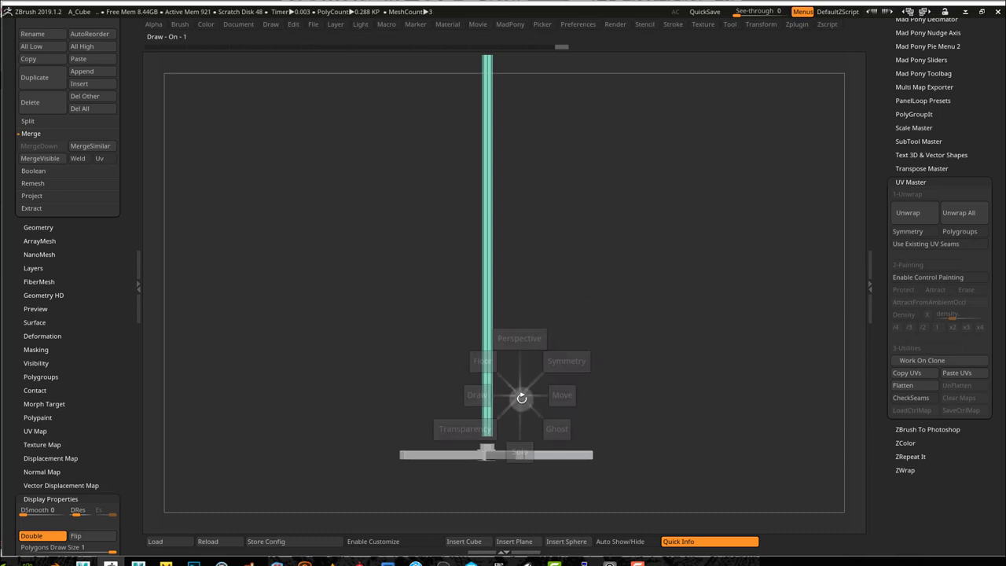
{"action": "left_click", "coordinate": [565, 396]}
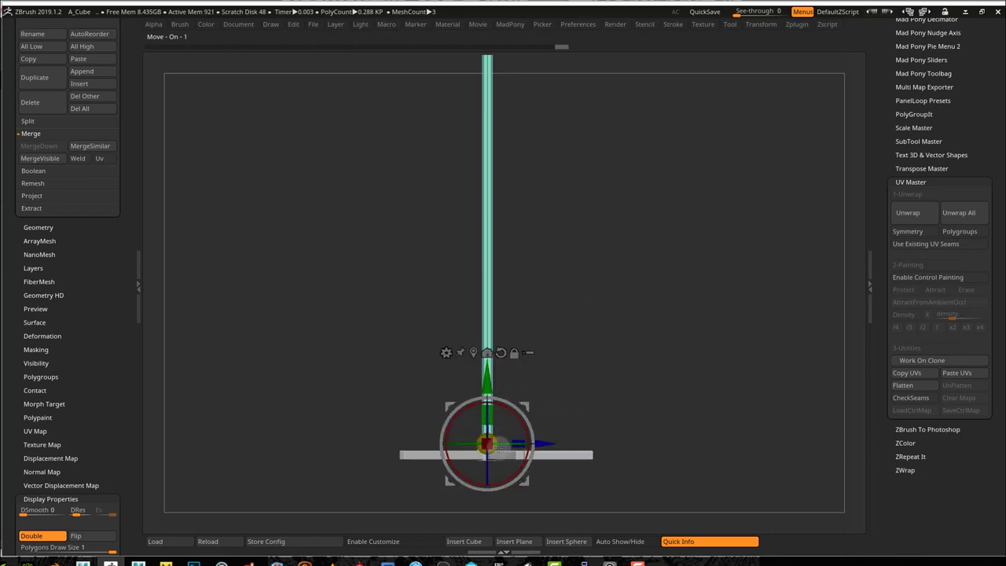
{"action": "right_click_drag", "start_coordinate": [497, 440], "coordinate": [704, 470], "text": "ctrl"}
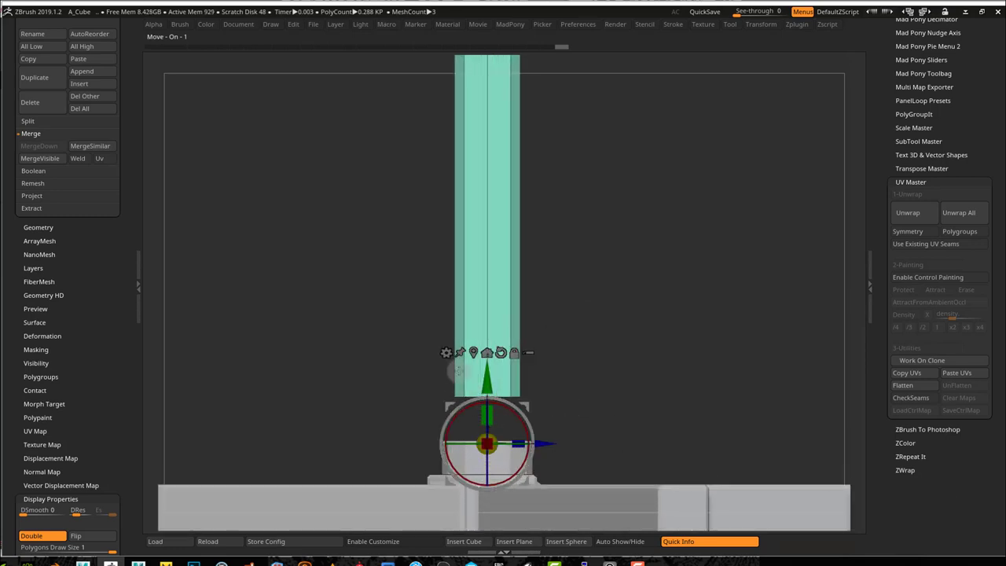
{"action": "mouse_move", "coordinate": [489, 376]}
{"action": "left_mouse_down"}
{"action": "mouse_move", "coordinate": [488, 424]}
{"action": "mouse_move", "coordinate": [486, 382]}
{"action": "left_mouse_up"}
{"action": "key", "text": "space"}
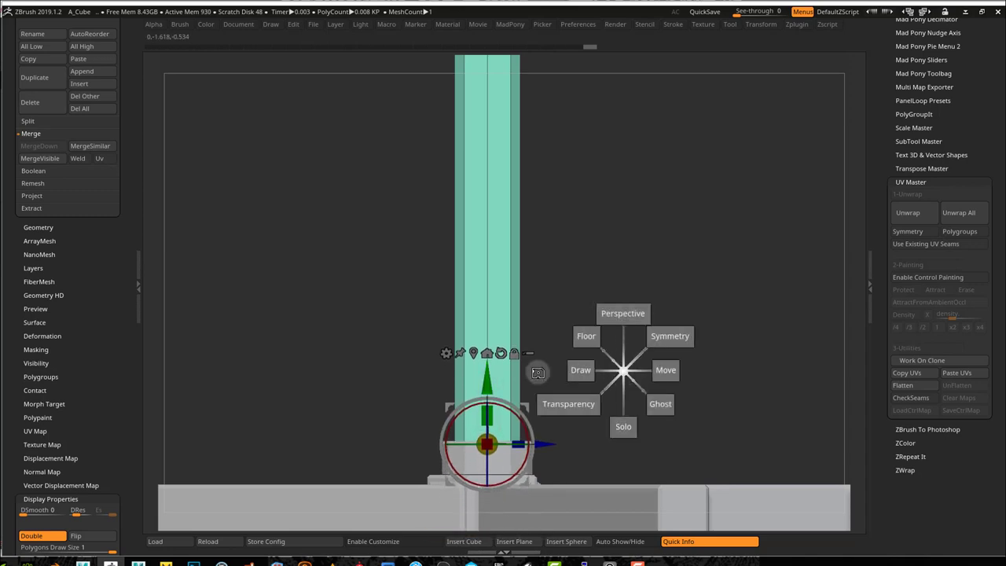
{"action": "left_click", "coordinate": [537, 372]}
{"action": "mouse_move", "coordinate": [660, 324]}
{"action": "left_mouse_down"}
{"action": "mouse_move", "coordinate": [642, 363]}
{"action": "mouse_move", "coordinate": [597, 360]}
{"action": "mouse_move", "coordinate": [647, 354]}
{"action": "left_mouse_up"}
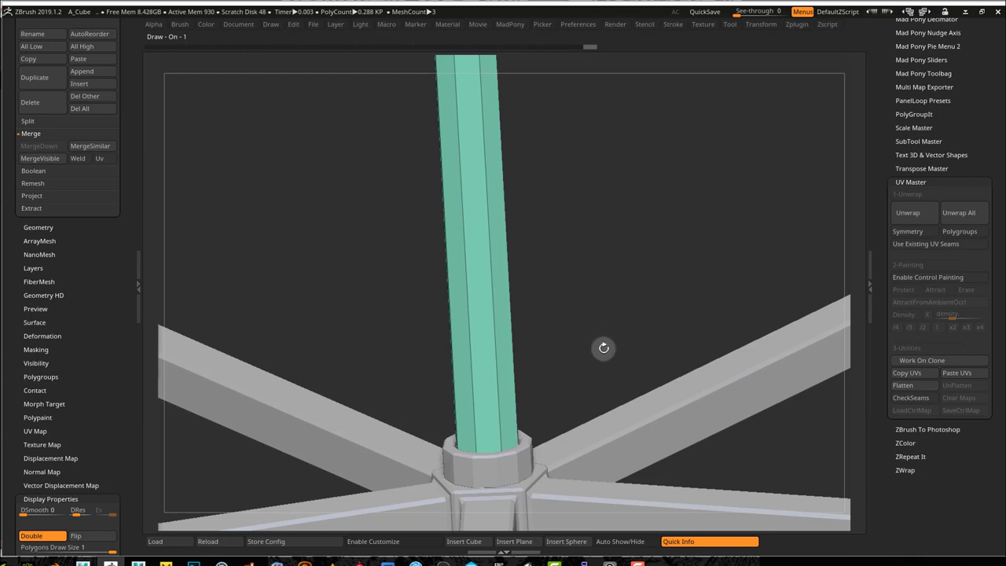
Bring up the reference board and zoom in on the clamp and knob to examine the top of the pole
{"action": "left_click_drag", "start_coordinate": [605, 350], "coordinate": [161, 272], "text": "alt"}
{"action": "mouse_move", "coordinate": [545, 264]}
{"action": "left_mouse_down"}
{"action": "mouse_move", "coordinate": [566, 323]}
{"action": "mouse_move", "coordinate": [533, 293]}
{"action": "mouse_move", "coordinate": [540, 247]}
{"action": "mouse_move", "coordinate": [519, 294]}
{"action": "mouse_move", "coordinate": [537, 294]}
{"action": "mouse_move", "coordinate": [538, 281]}
{"action": "left_mouse_up"}
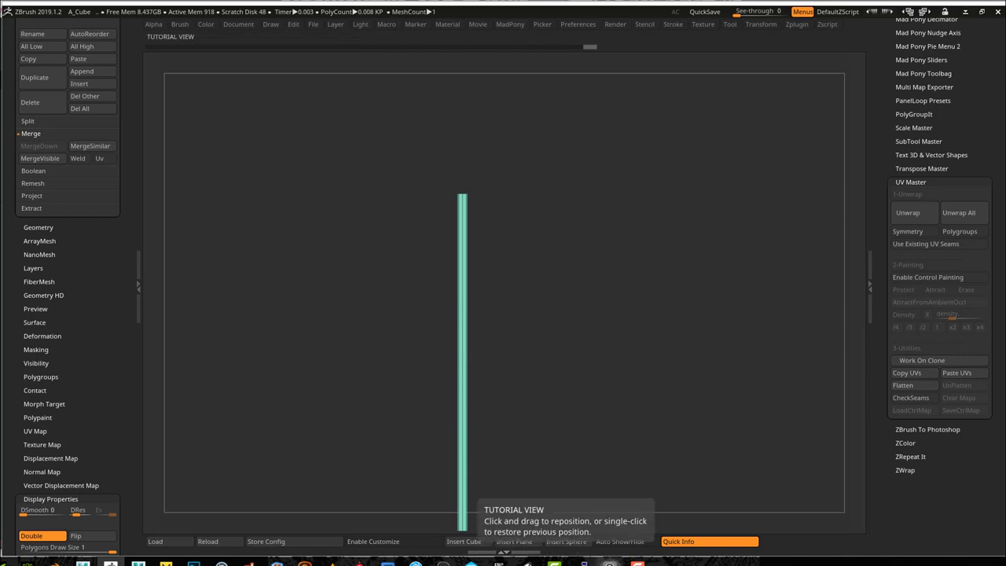
{"action": "left_click", "coordinate": [610, 564]}
{"action": "scroll", "coordinate": [311, 102], "scroll_direction": "up", "scroll_amount": 10}
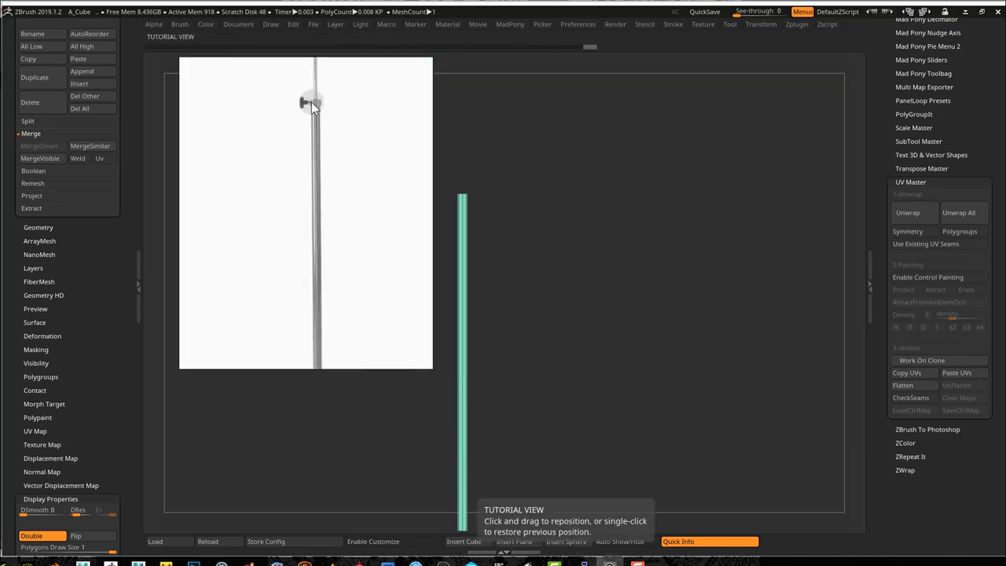
{"action": "middle_click_drag", "start_coordinate": [388, 145], "coordinate": [356, 243]}
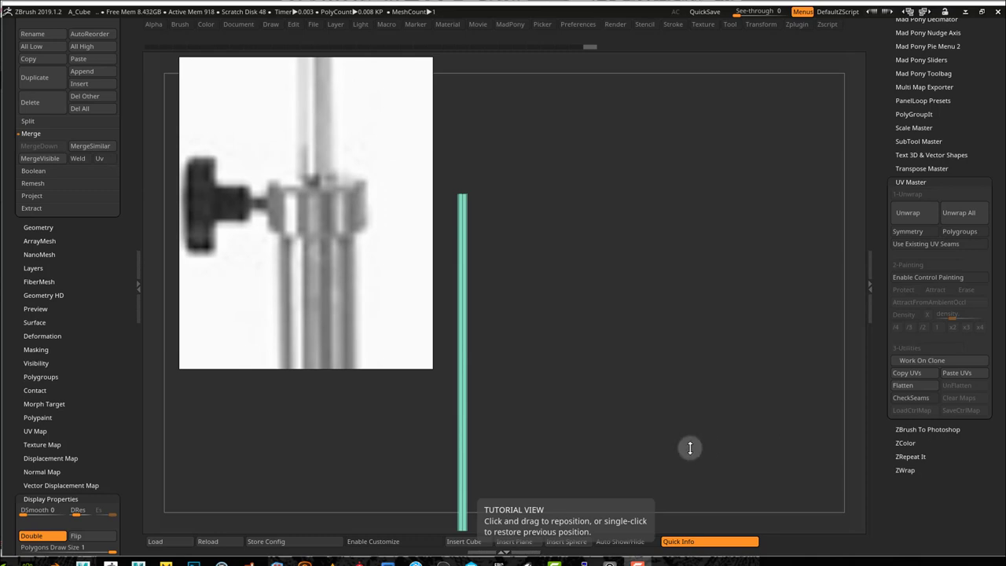
{"action": "left_click_drag", "start_coordinate": [620, 407], "coordinate": [603, 304]}
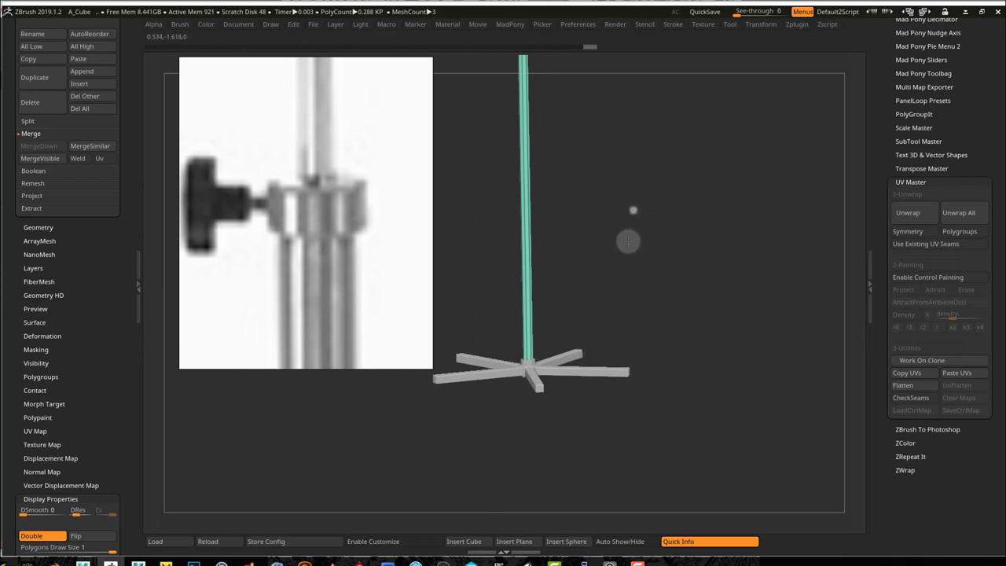
Unwrap the pole's UVs with UV Master and hide the reference board
{"action": "left_click_drag", "start_coordinate": [629, 241], "coordinate": [621, 424]}
{"action": "left_click_drag", "start_coordinate": [591, 250], "coordinate": [599, 257]}
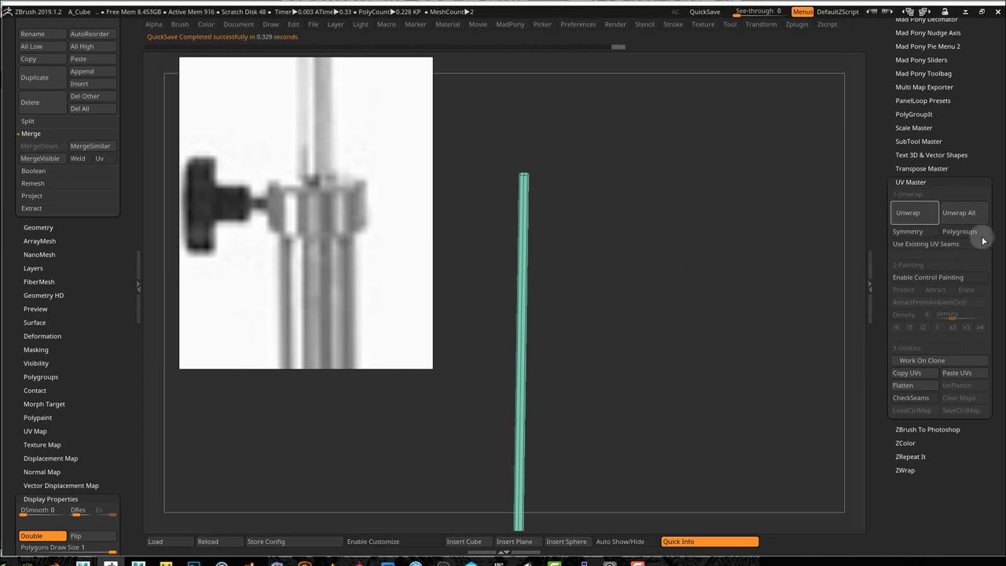
{"action": "left_click", "coordinate": [908, 214]}
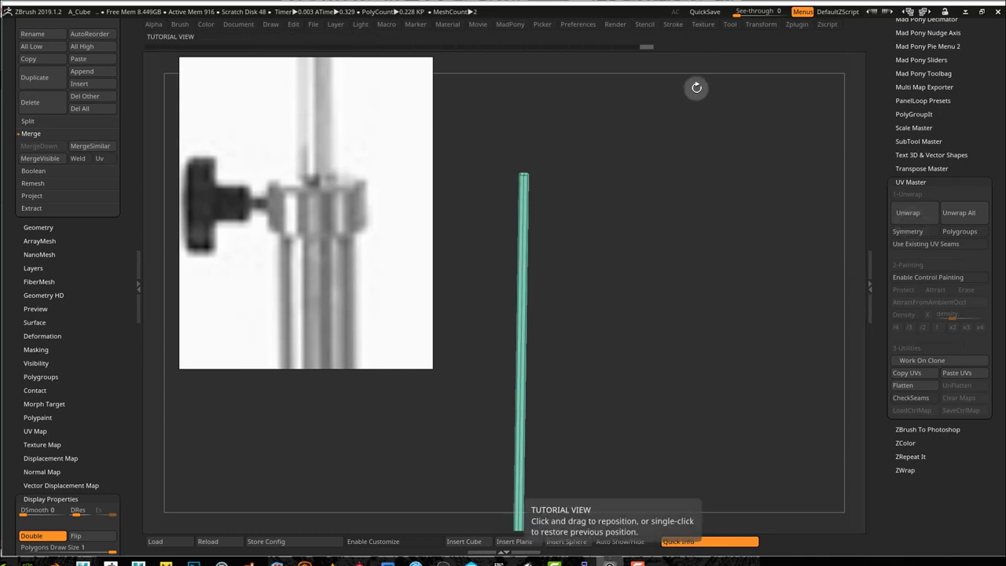
{"action": "left_click", "coordinate": [611, 564]}
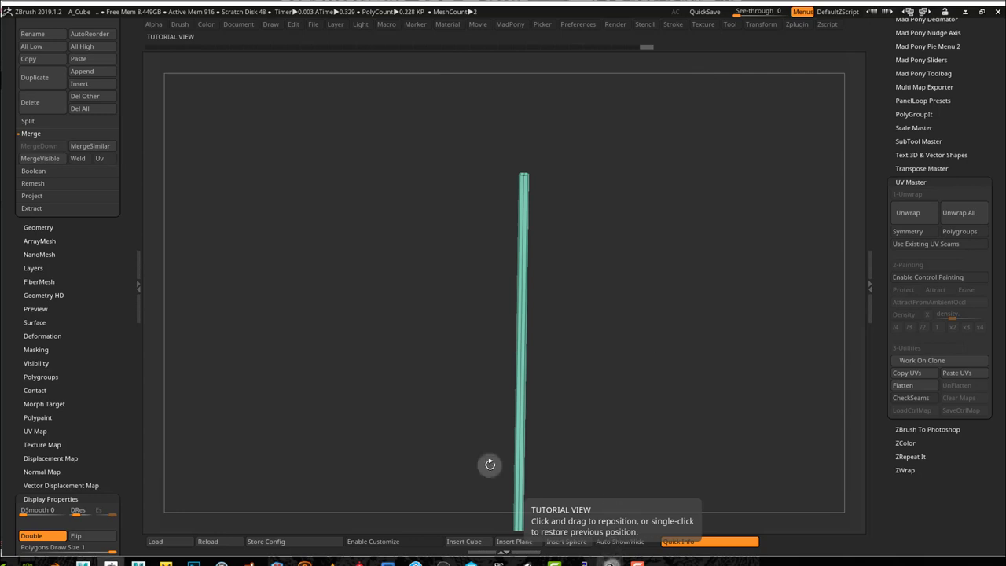
Delete the leftover ring tool PM3D_Cylinder3D_3 from the loaded tools
{"action": "left_click_drag", "start_coordinate": [126, 134], "coordinate": [131, 258]}
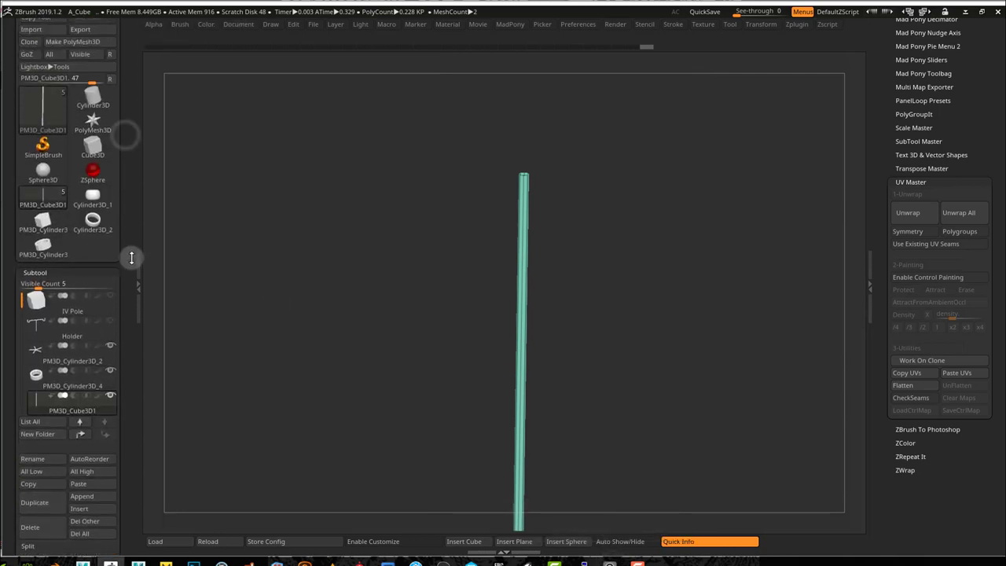
{"action": "mouse_move", "coordinate": [94, 229]}
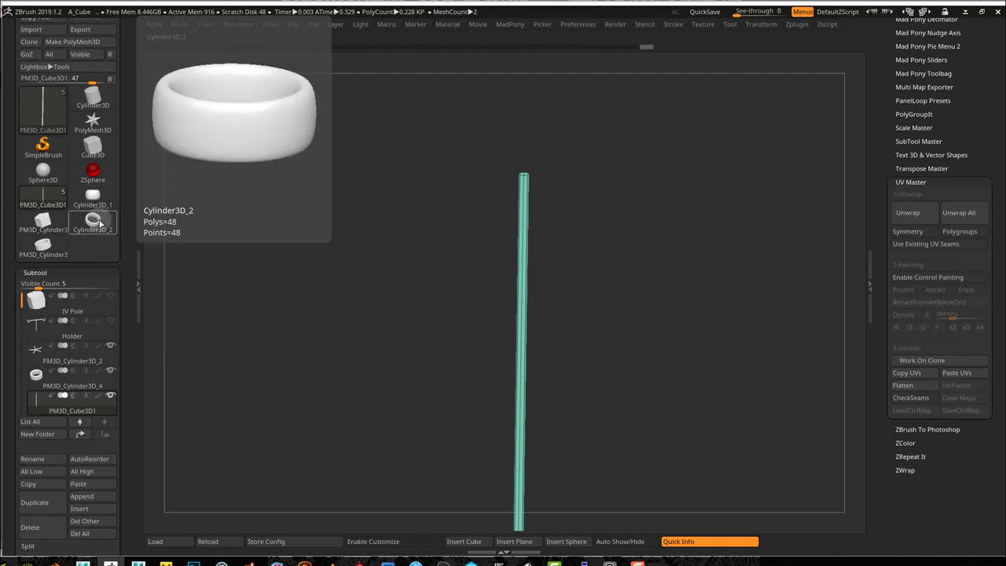
{"action": "left_click", "coordinate": [54, 246]}
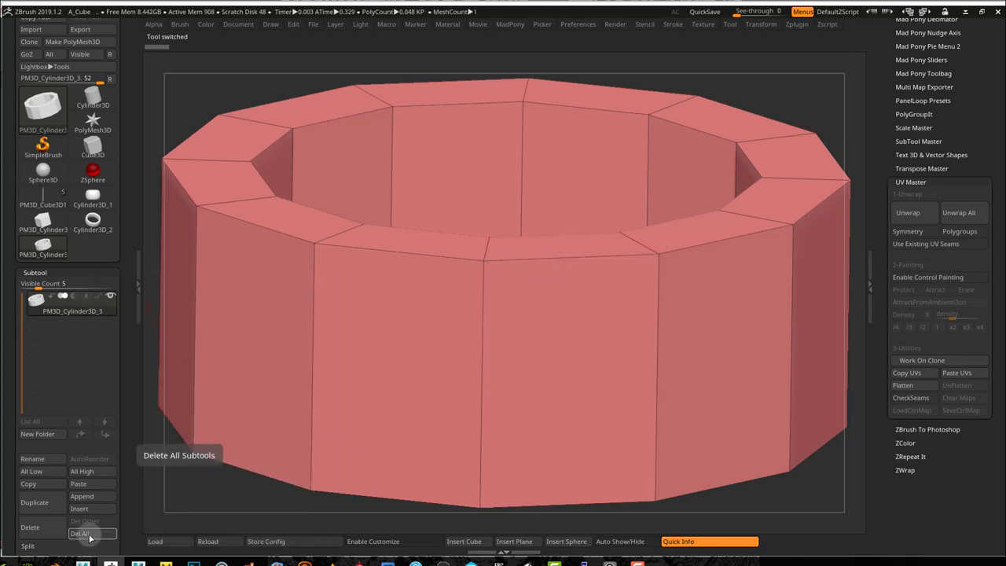
{"action": "left_click", "coordinate": [46, 533]}
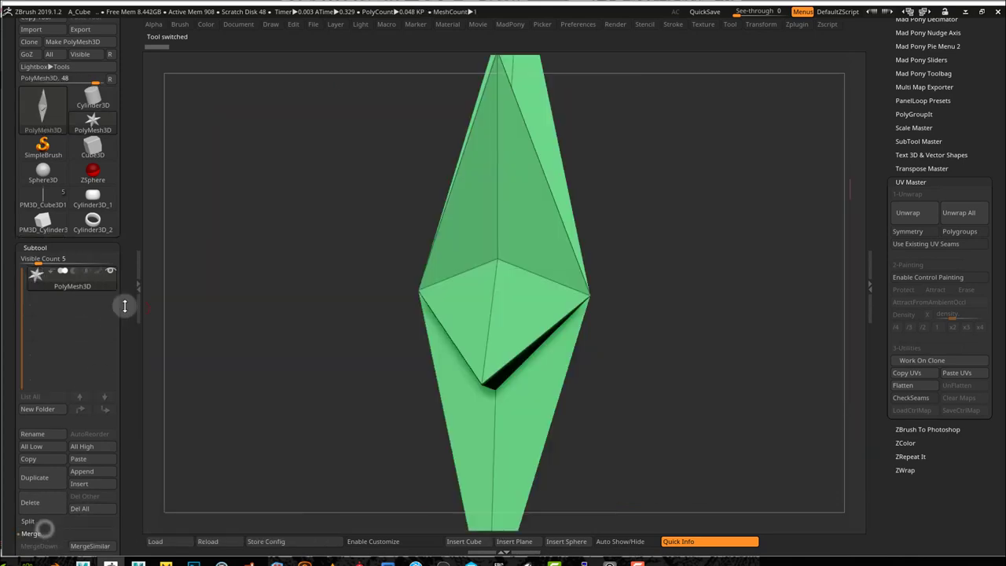
Load the Cylinder3D_2 primitive and set its horizontal subdivision count (HDivide) to 16
{"action": "left_click", "coordinate": [94, 225]}
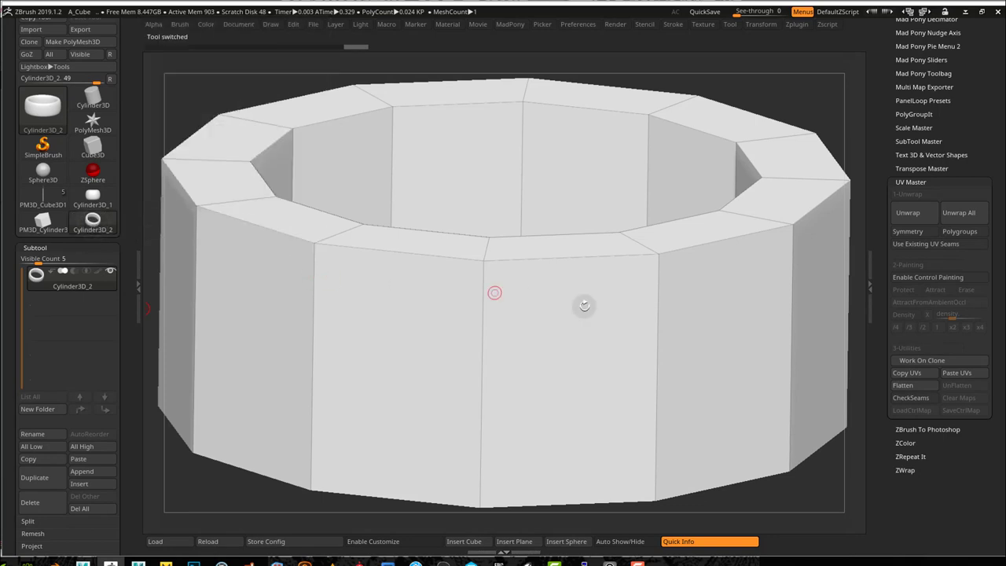
{"action": "right_click_drag", "start_coordinate": [631, 323], "coordinate": [359, 283], "text": "ctrl"}
{"action": "scroll", "coordinate": [121, 361], "scroll_direction": "down", "scroll_amount": 10}
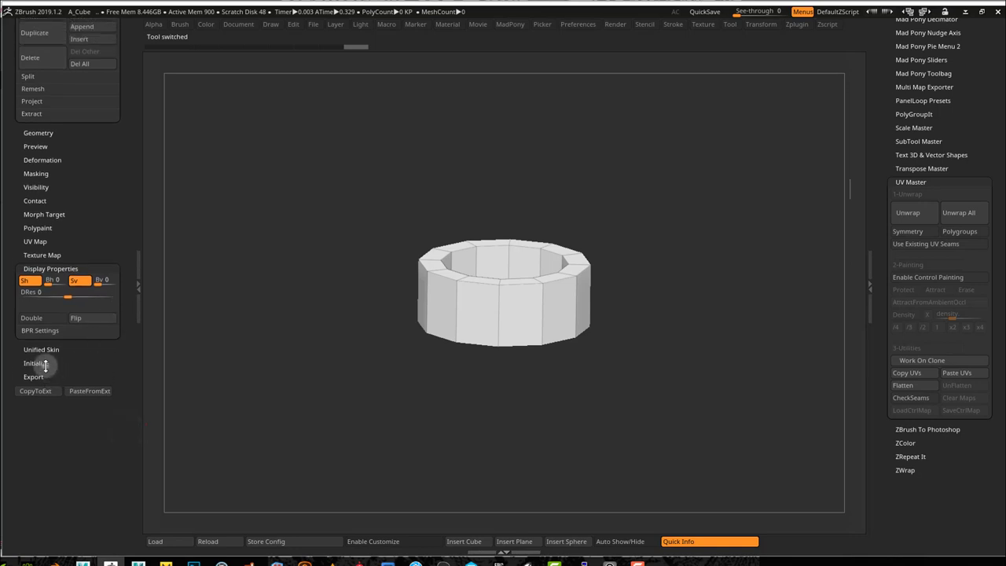
{"action": "left_click", "coordinate": [45, 364]}
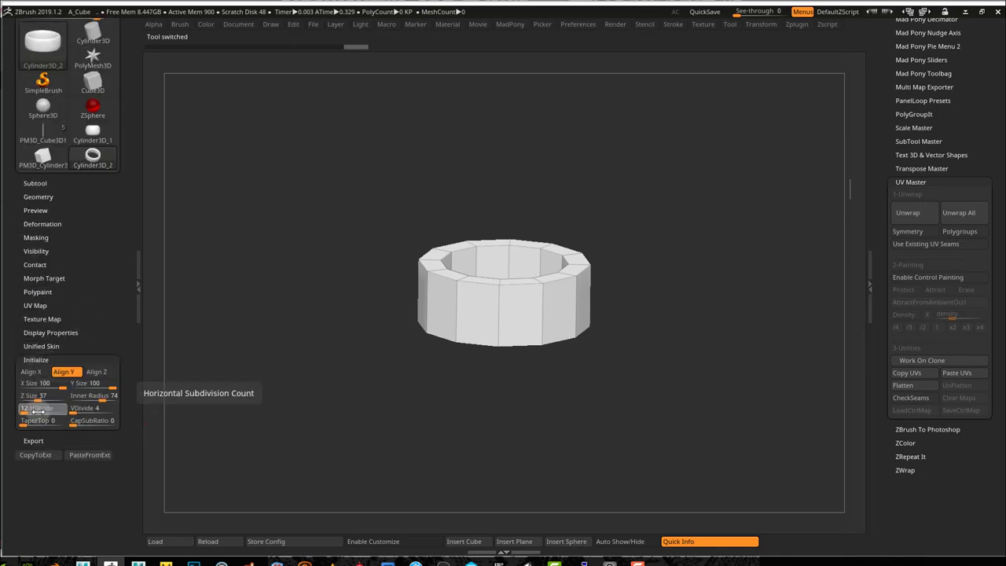
{"action": "left_click_drag", "start_coordinate": [37, 410], "coordinate": [37, 410]}
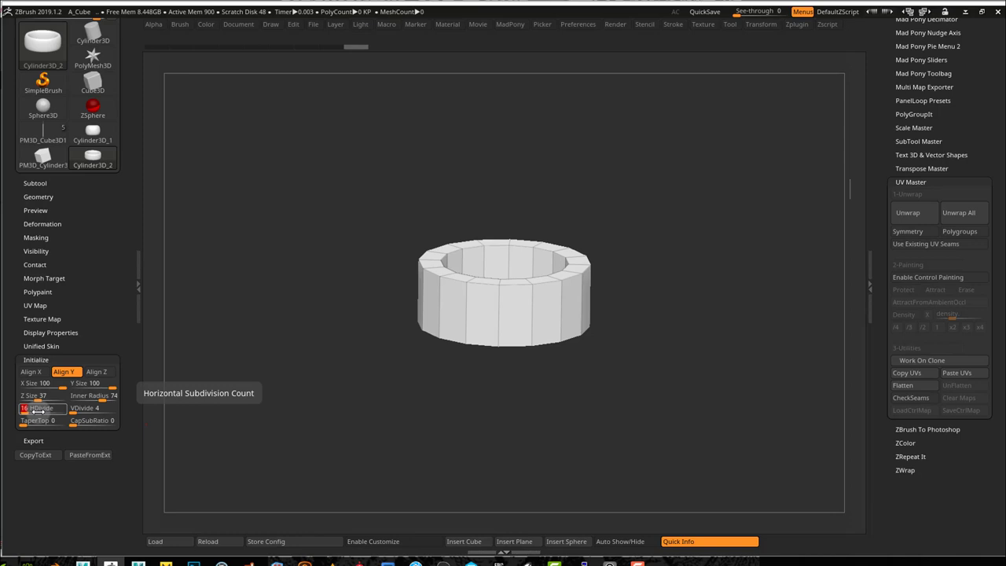
{"action": "left_click_drag", "start_coordinate": [669, 278], "coordinate": [658, 324]}
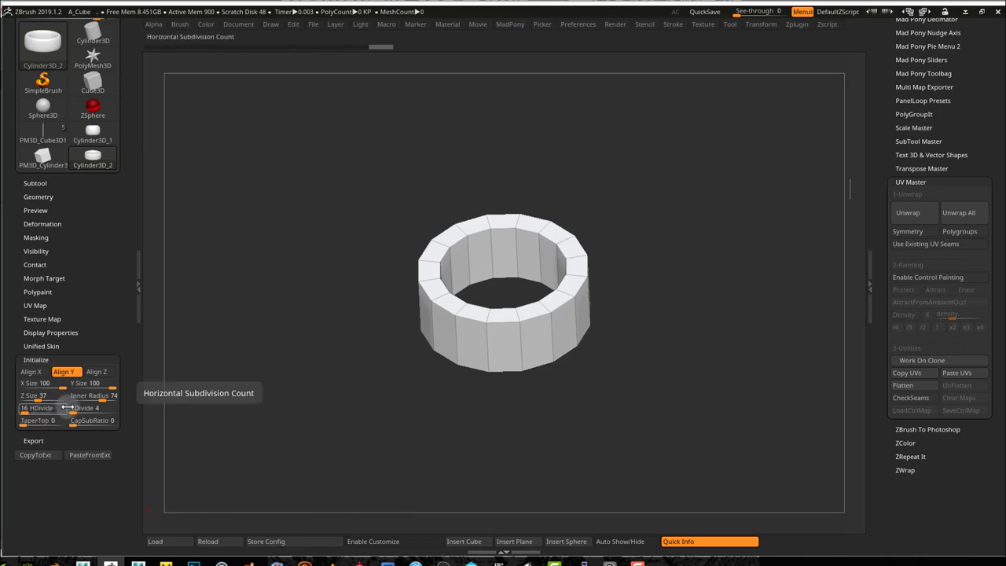
Make the cylinder primitive solid with an Inner Radius of 0 and set its Z Size to 50
{"action": "left_click_drag", "start_coordinate": [98, 399], "coordinate": [70, 397]}
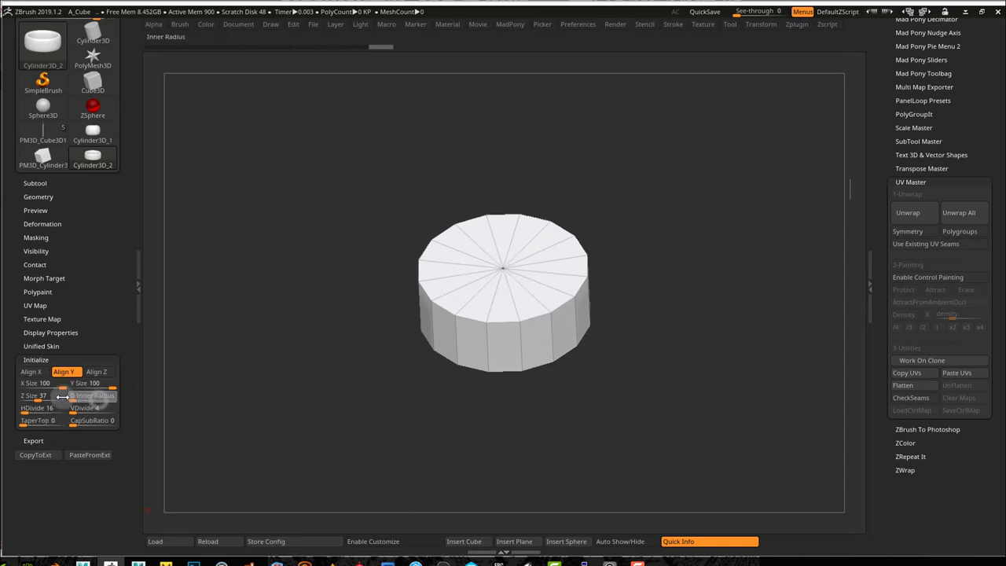
{"action": "left_click_drag", "start_coordinate": [631, 420], "coordinate": [637, 397]}
{"action": "left_click_drag", "start_coordinate": [582, 440], "coordinate": [577, 443], "text": "shift"}
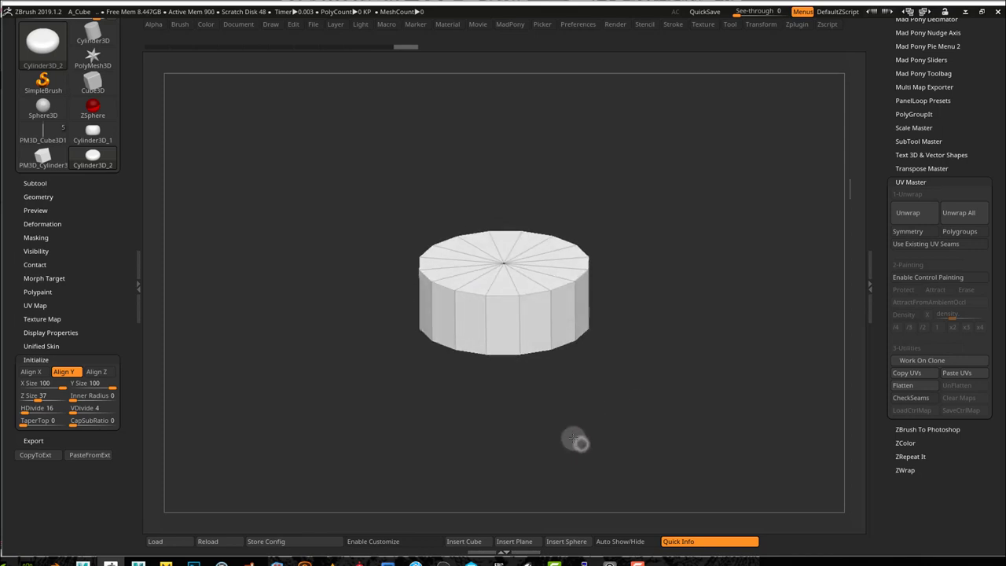
{"action": "left_click_drag", "start_coordinate": [37, 398], "coordinate": [43, 399]}
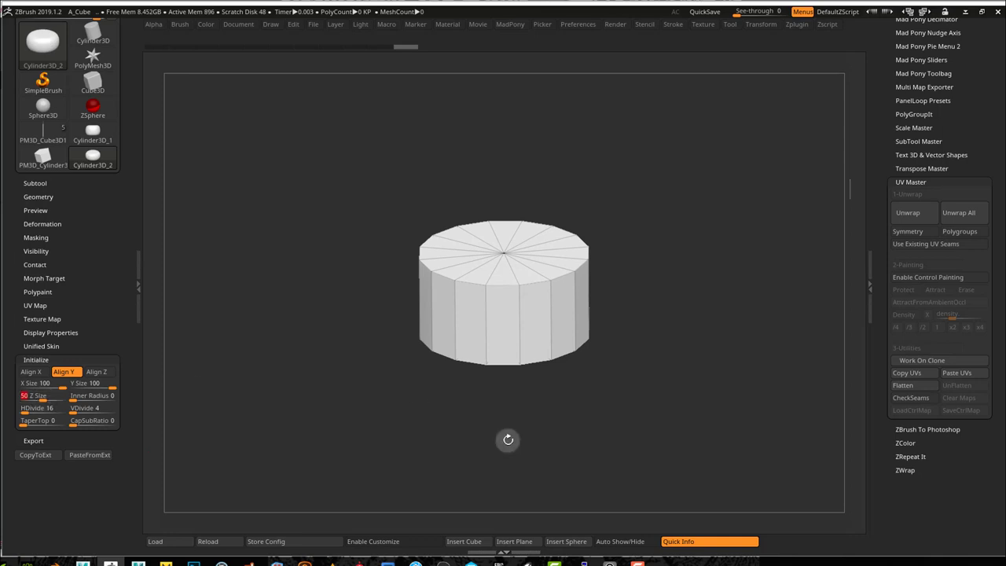
{"action": "mouse_move", "coordinate": [508, 438]}
{"action": "left_mouse_down"}
{"action": "mouse_move", "coordinate": [512, 427]}
{"action": "mouse_move", "coordinate": [515, 442]}
{"action": "left_mouse_up"}
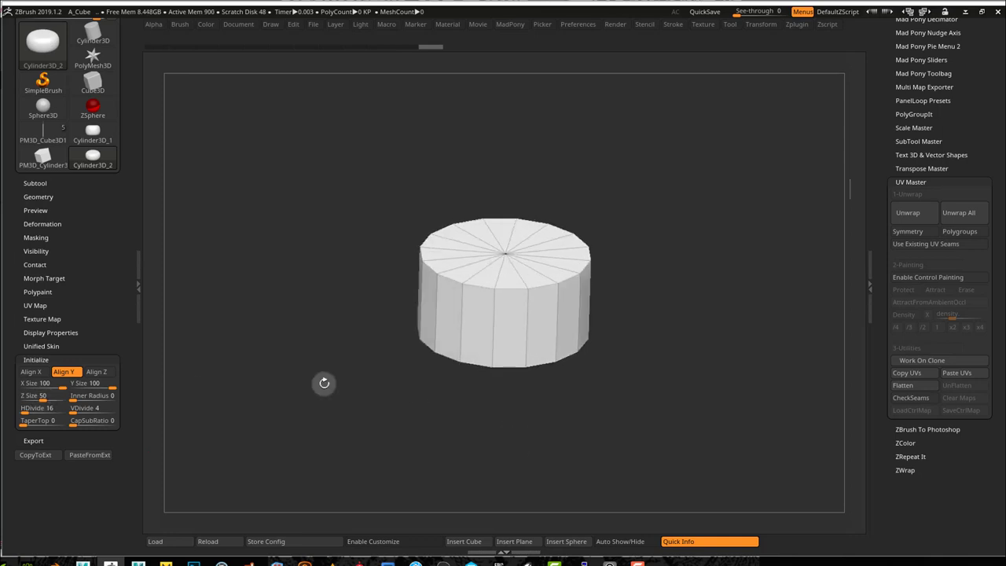
Convert the cylinder to a PolyMesh3D and insert it into the IV pole tool as a subtool after PM3D_Cube3D1
{"action": "left_click_drag", "start_coordinate": [116, 221], "coordinate": [134, 308]}
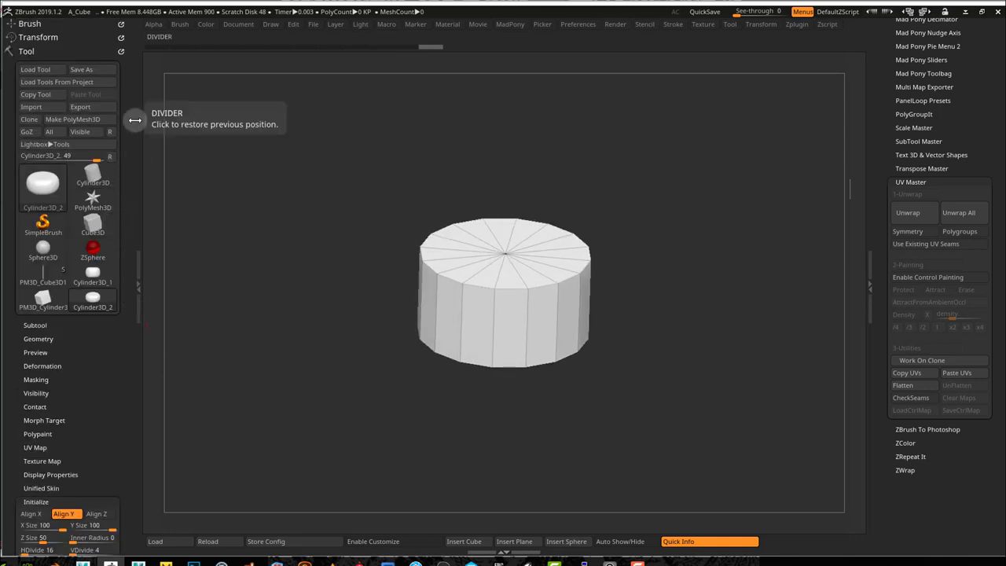
{"action": "left_click", "coordinate": [92, 119]}
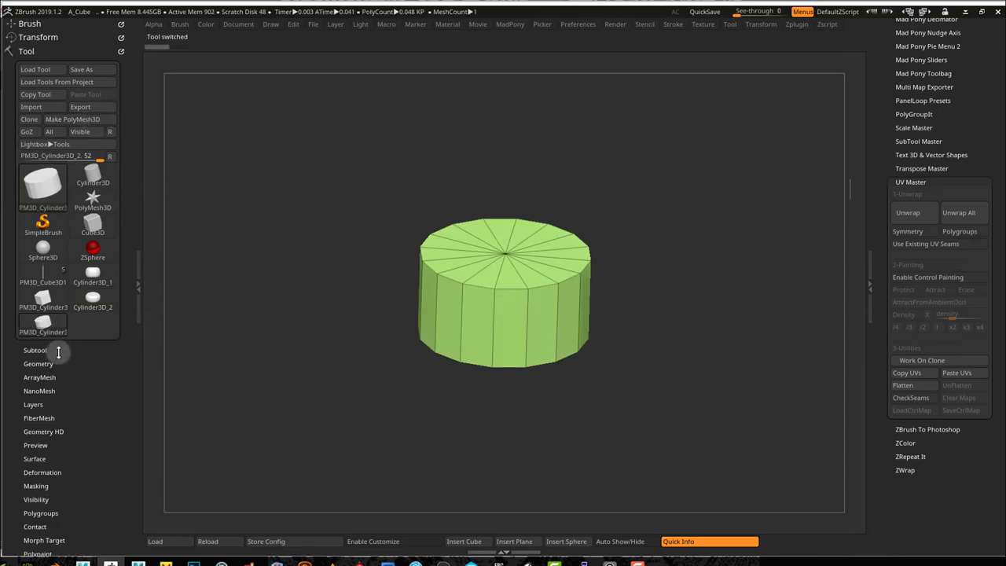
{"action": "left_click", "coordinate": [43, 277]}
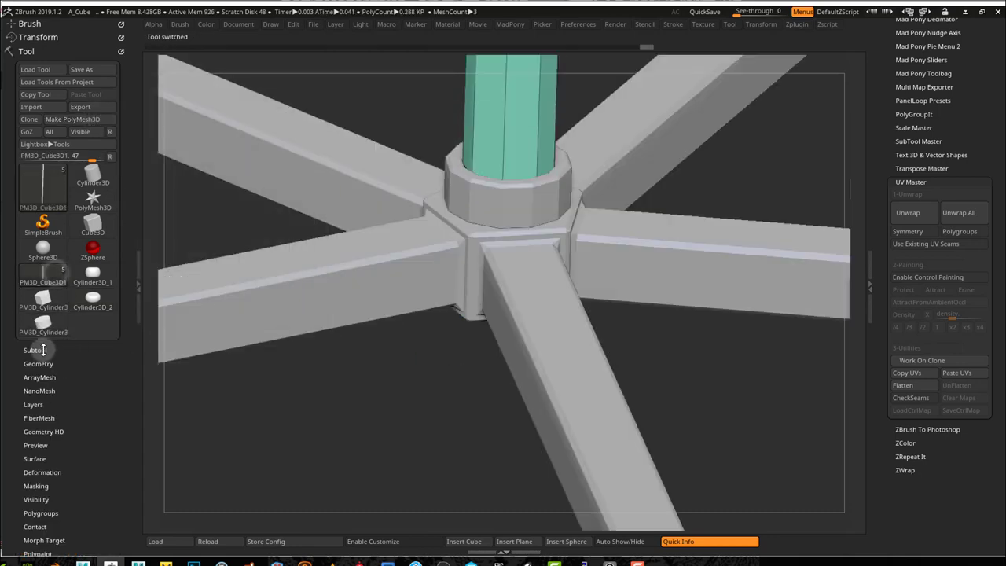
{"action": "left_click", "coordinate": [38, 349]}
{"action": "left_click_drag", "start_coordinate": [127, 400], "coordinate": [125, 337]}
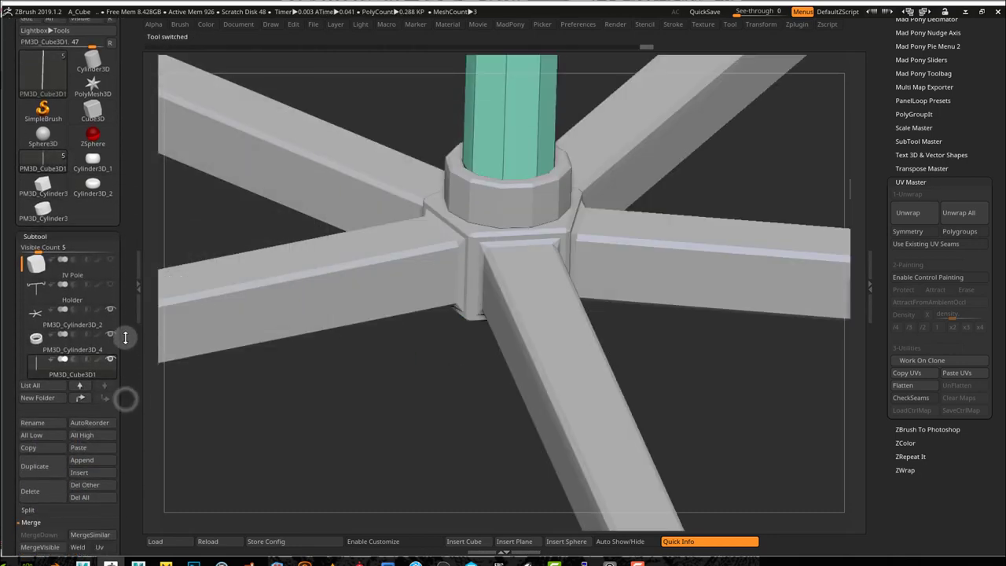
{"action": "left_click", "coordinate": [88, 473]}
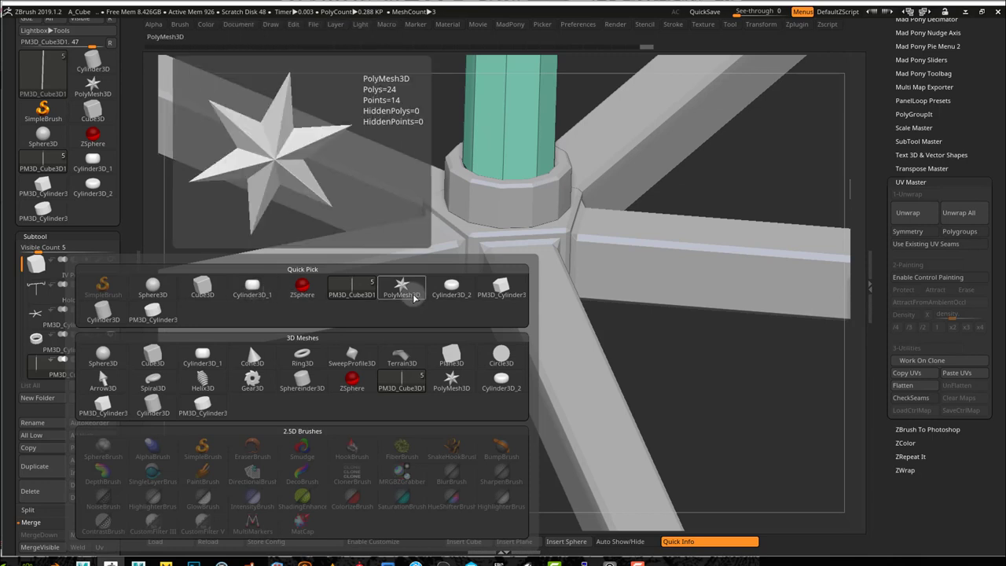
{"action": "left_click", "coordinate": [153, 315]}
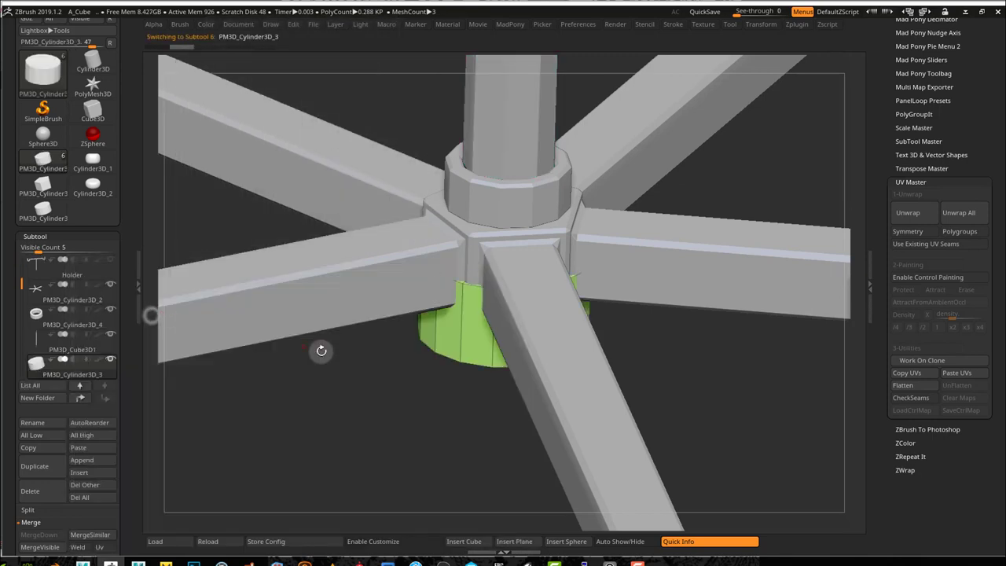
Move the new PM3D_Cylinder3D_3 cylinder straight up along the Y axis from the base to above the pole's top end
{"action": "left_click_drag", "start_coordinate": [427, 443], "coordinate": [290, 369]}
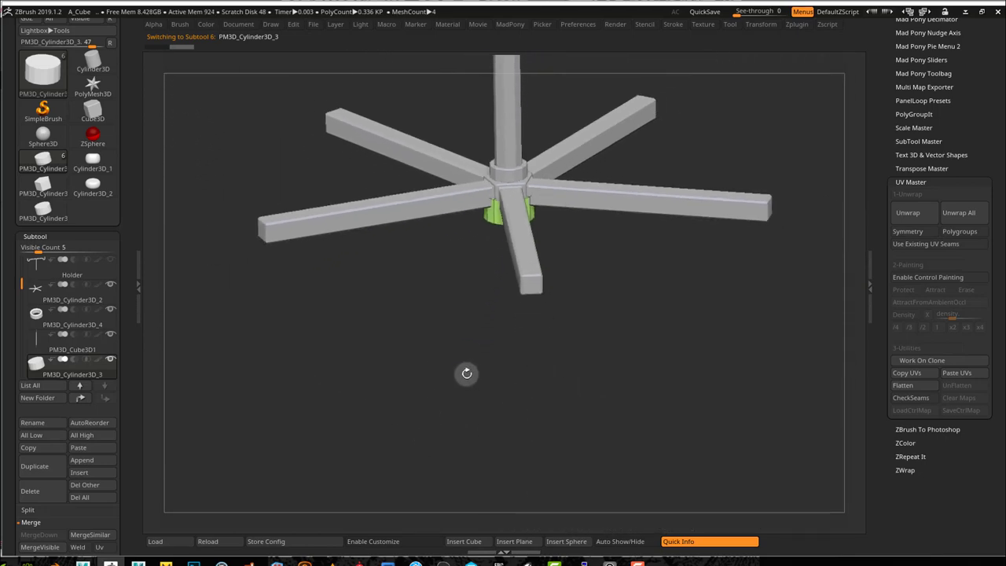
{"action": "key", "text": "space"}
{"action": "left_click", "coordinate": [503, 366]}
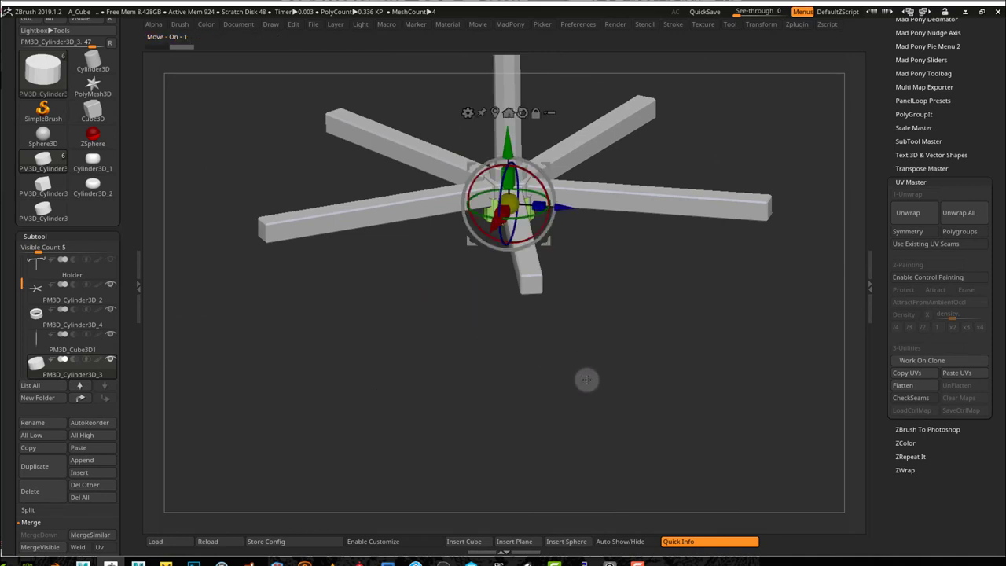
{"action": "left_click_drag", "start_coordinate": [584, 375], "coordinate": [584, 343], "text": "shift"}
{"action": "left_click_drag", "start_coordinate": [626, 266], "coordinate": [233, 413], "text": "alt"}
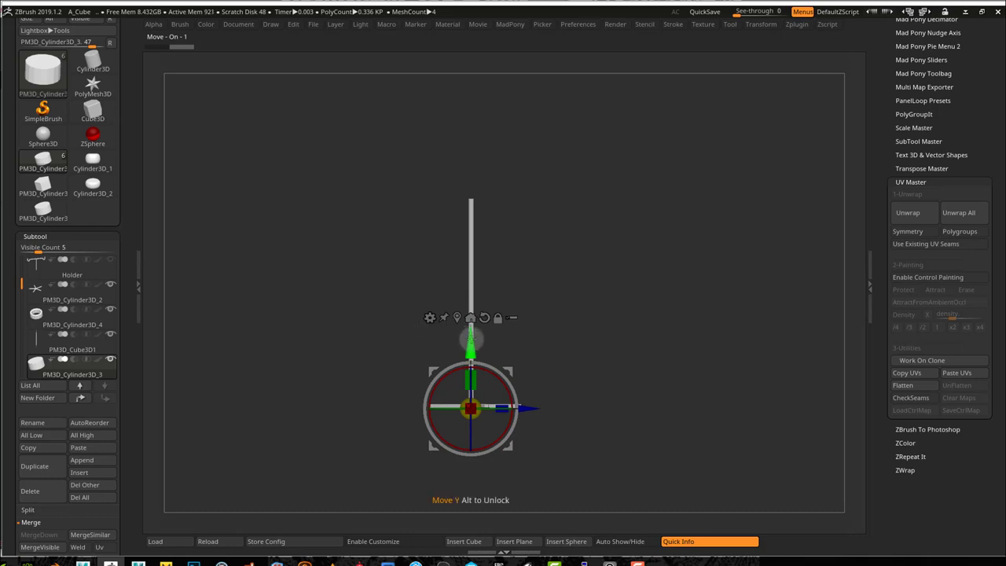
{"action": "left_click_drag", "start_coordinate": [476, 339], "coordinate": [501, 123]}
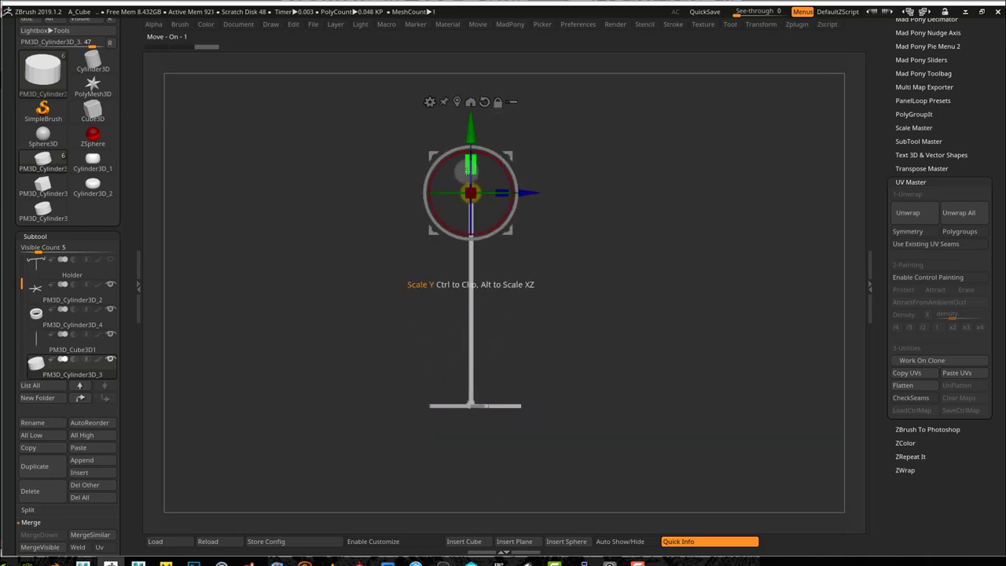
Scale the cylinder down uniformly to slightly wider than the pole and lower it onto the pole's top end
{"action": "right_click_drag", "start_coordinate": [467, 169], "coordinate": [994, 385], "text": "ctrl"}
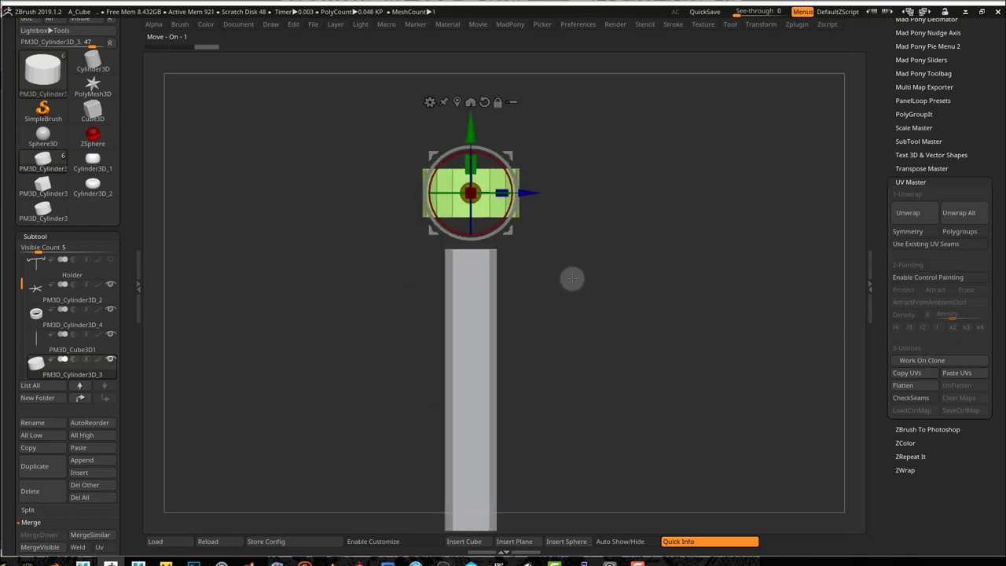
{"action": "right_click_drag", "start_coordinate": [572, 278], "coordinate": [641, 302], "text": "ctrl"}
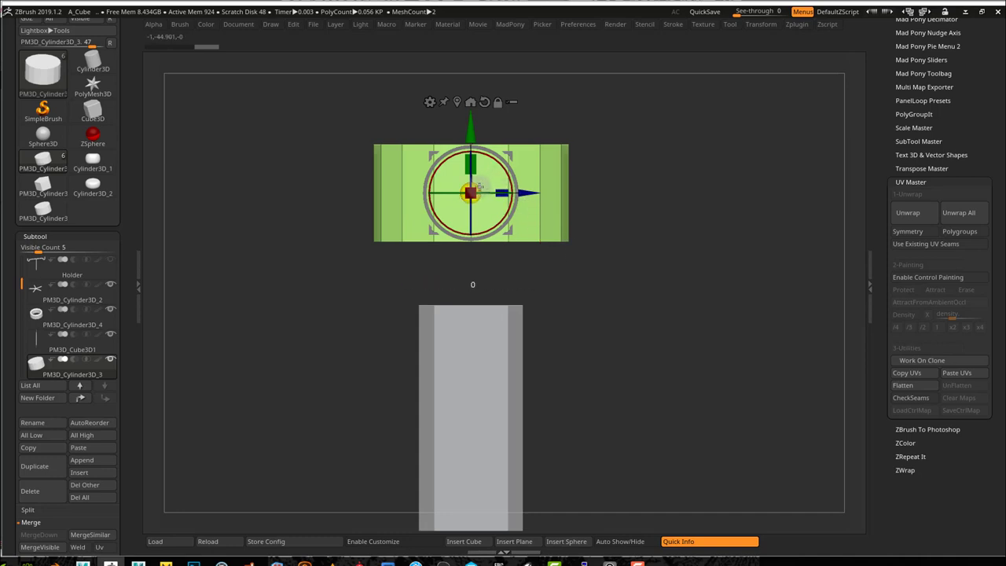
{"action": "left_click_drag", "start_coordinate": [480, 187], "coordinate": [461, 193]}
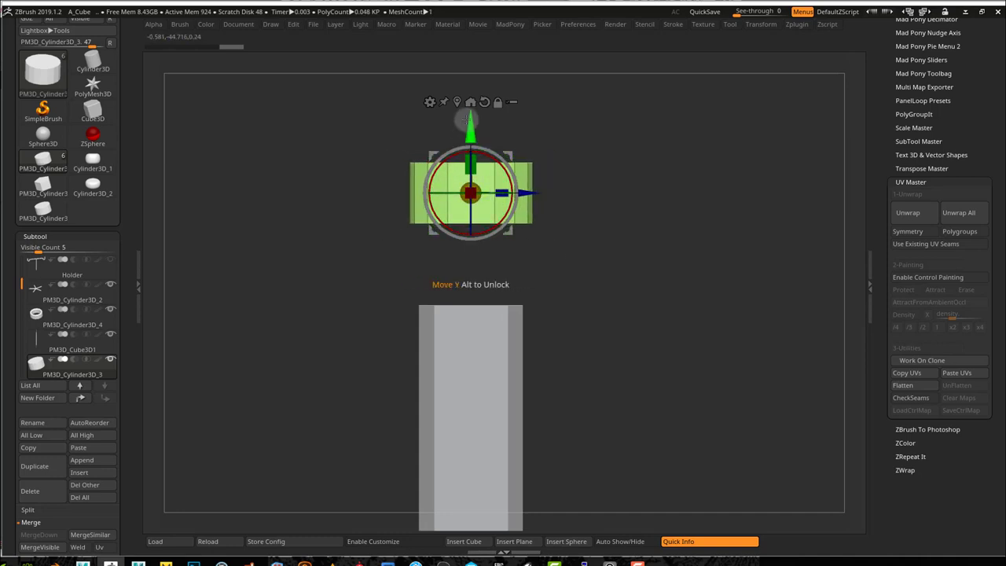
{"action": "left_click_drag", "start_coordinate": [467, 118], "coordinate": [481, 205]}
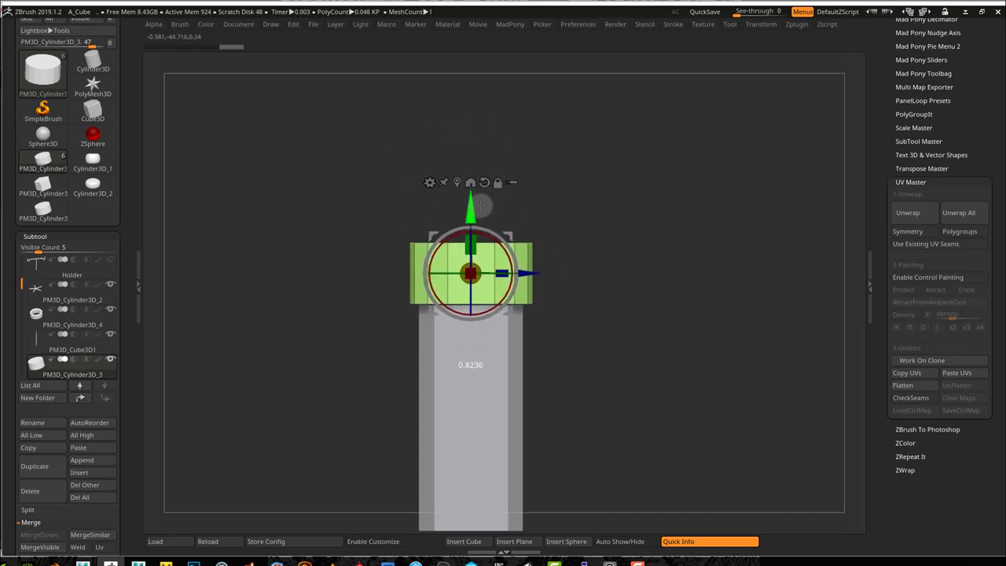
Show the clamp reference photo and stretch the cylinder along Y to match the clamp's proportions
{"action": "mouse_move", "coordinate": [643, 320]}
{"action": "left_mouse_down"}
{"action": "mouse_move", "coordinate": [633, 261]}
{"action": "mouse_move", "coordinate": [647, 323]}
{"action": "left_mouse_up"}
{"action": "mouse_move", "coordinate": [621, 288]}
{"action": "left_mouse_down"}
{"action": "mouse_move", "coordinate": [613, 333]}
{"action": "mouse_move", "coordinate": [621, 307]}
{"action": "left_mouse_up"}
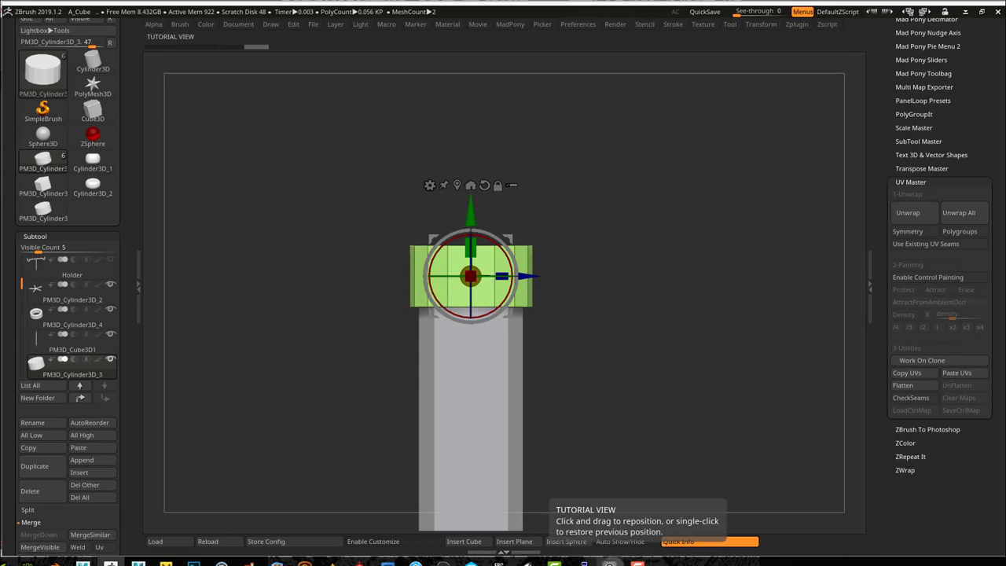
{"action": "left_click", "coordinate": [611, 563]}
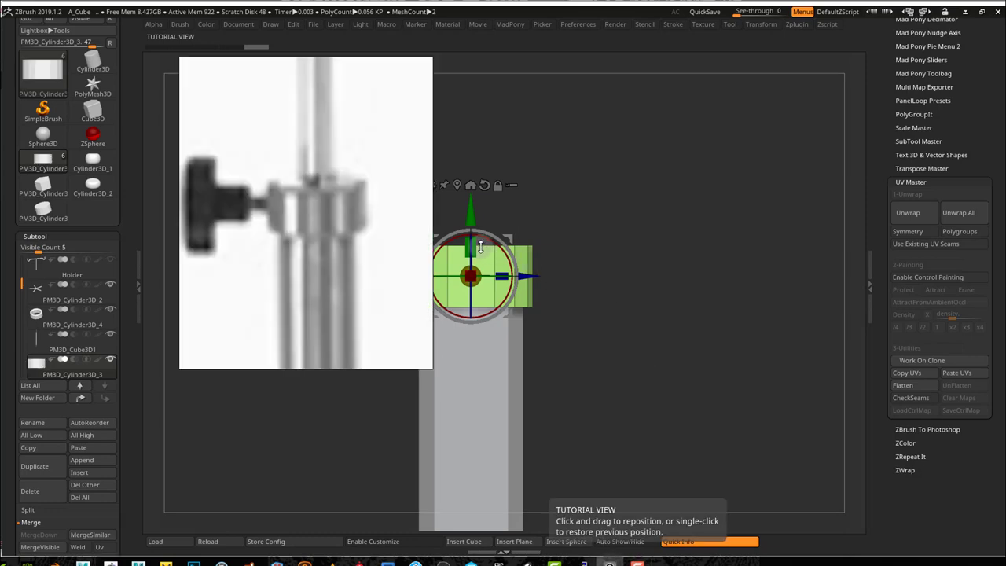
{"action": "left_click_drag", "start_coordinate": [475, 247], "coordinate": [472, 228]}
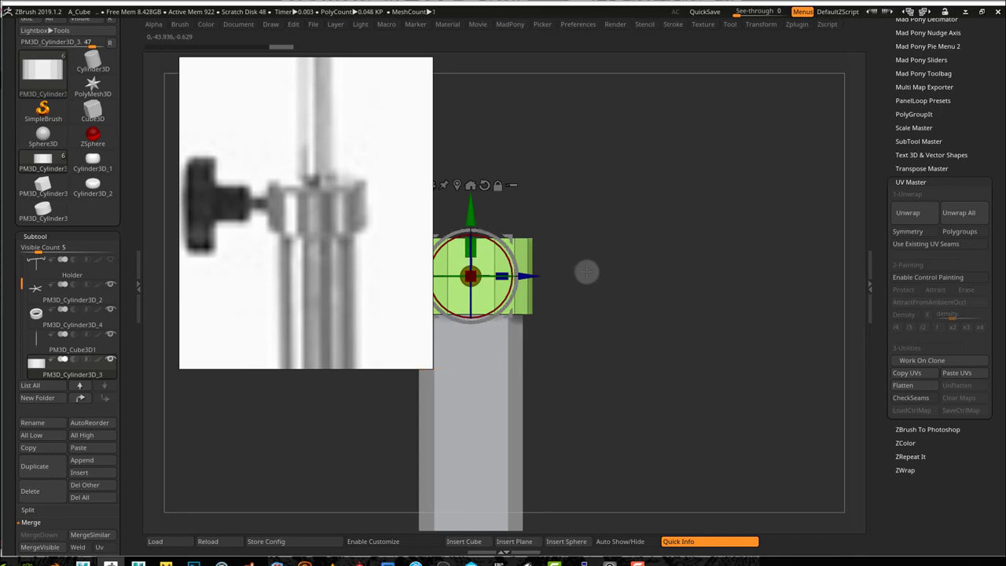
{"action": "left_click_drag", "start_coordinate": [587, 272], "coordinate": [672, 326]}
{"action": "left_click_drag", "start_coordinate": [543, 212], "coordinate": [545, 207]}
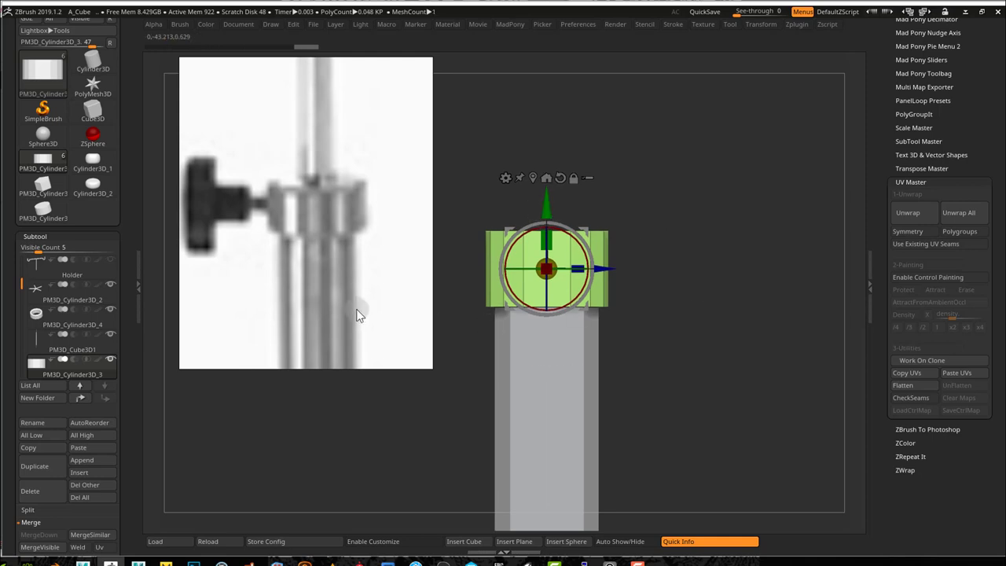
Switch to Draw mode with ZModeler and insert a concentric edge loop on the cylinder's top cap, about halfway to the center
{"action": "left_click_drag", "start_coordinate": [356, 314], "coordinate": [383, 377]}
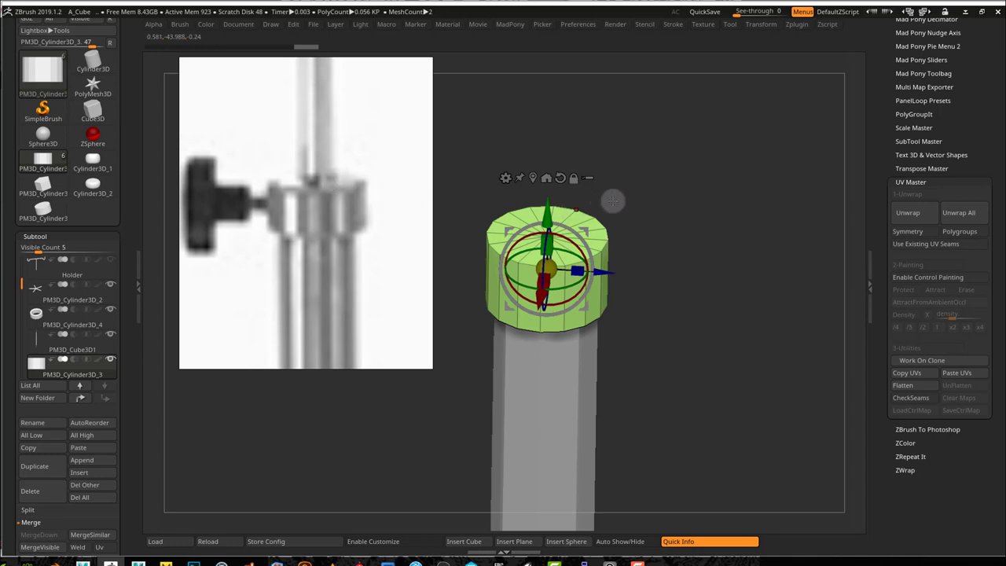
{"action": "left_click_drag", "start_coordinate": [600, 194], "coordinate": [652, 214], "text": "alt"}
{"action": "left_click_drag", "start_coordinate": [714, 210], "coordinate": [734, 257], "text": "alt"}
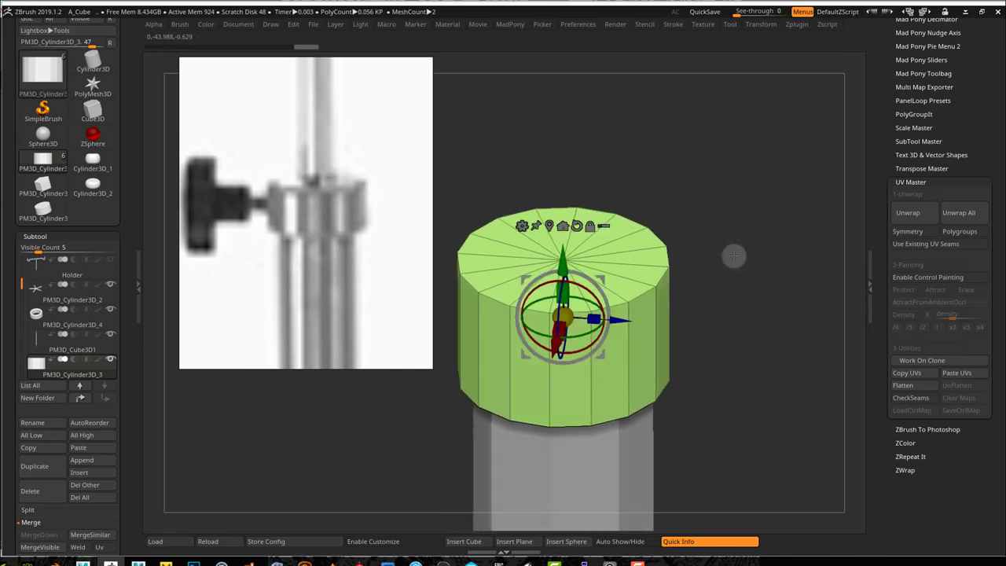
{"action": "key", "text": "space"}
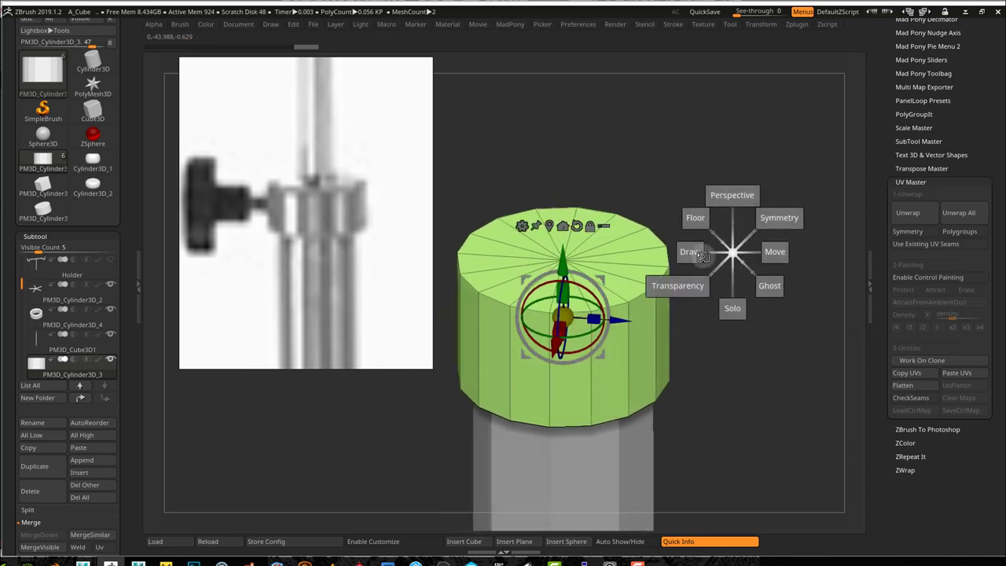
{"action": "left_click", "coordinate": [701, 256]}
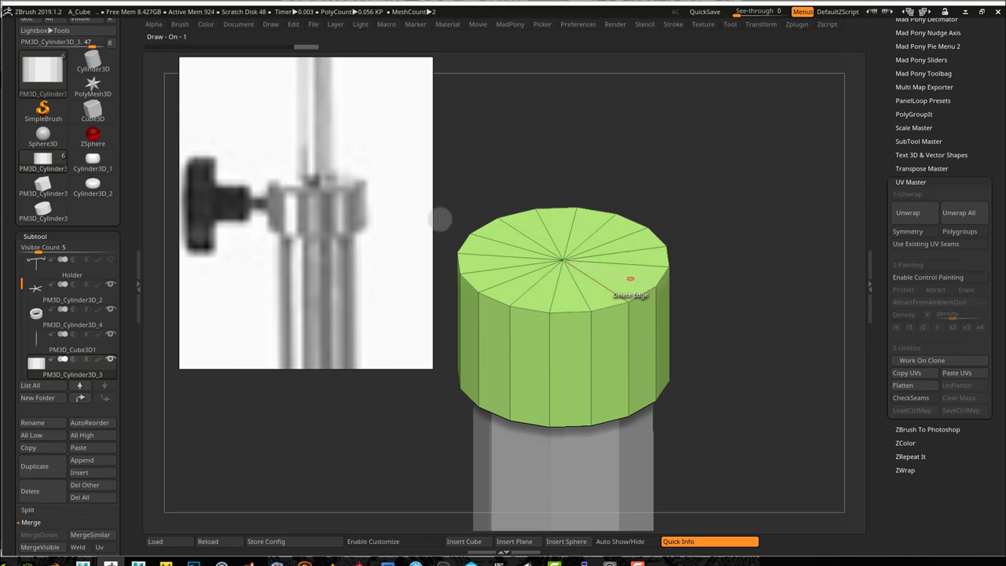
{"action": "key", "text": "space"}
{"action": "left_click", "coordinate": [607, 206]}
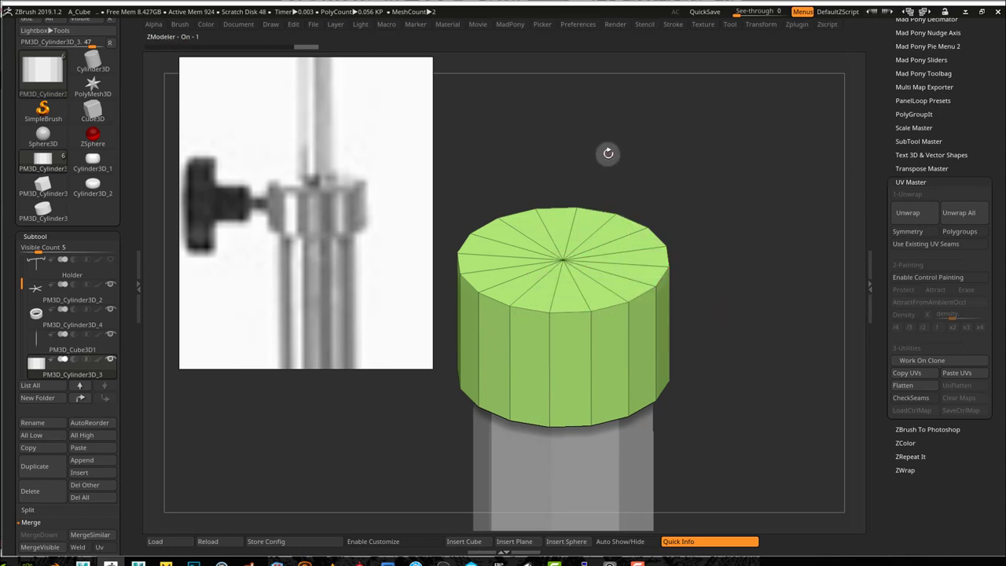
{"action": "left_click", "coordinate": [621, 275]}
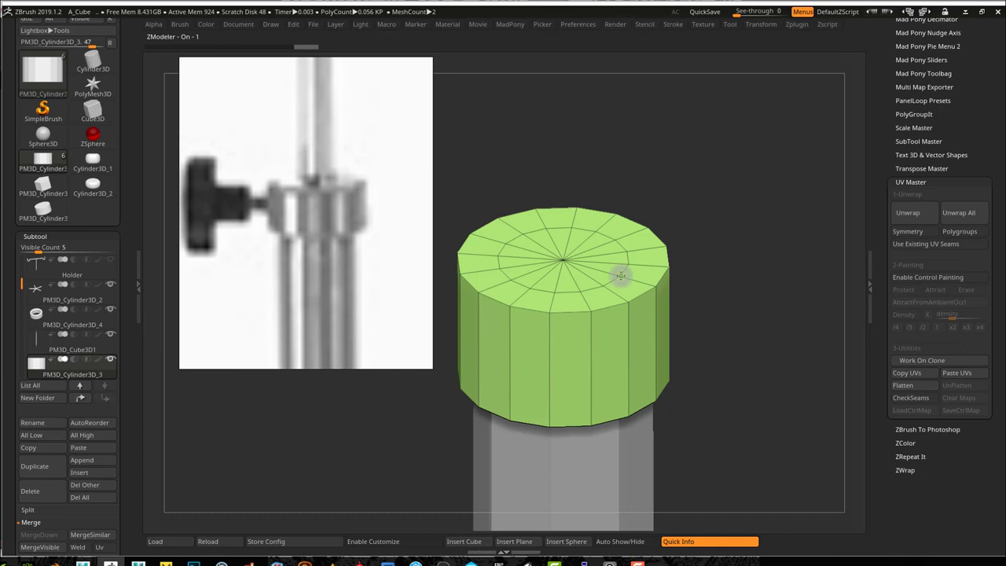
{"action": "left_click_drag", "start_coordinate": [621, 276], "coordinate": [589, 272]}
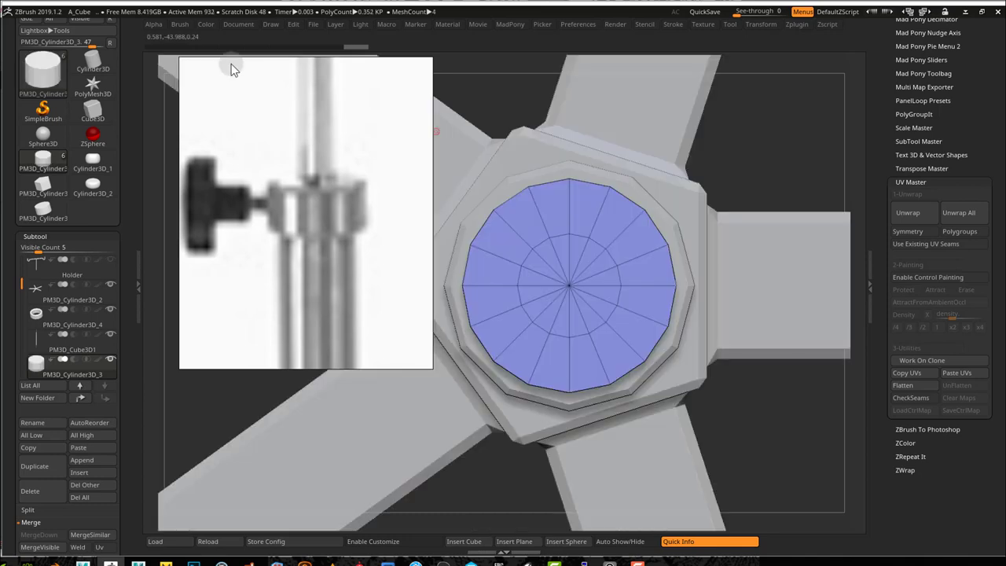
Hide the reference photo and choose SelectLasso as the selection brush
{"action": "left_click", "coordinate": [179, 25]}
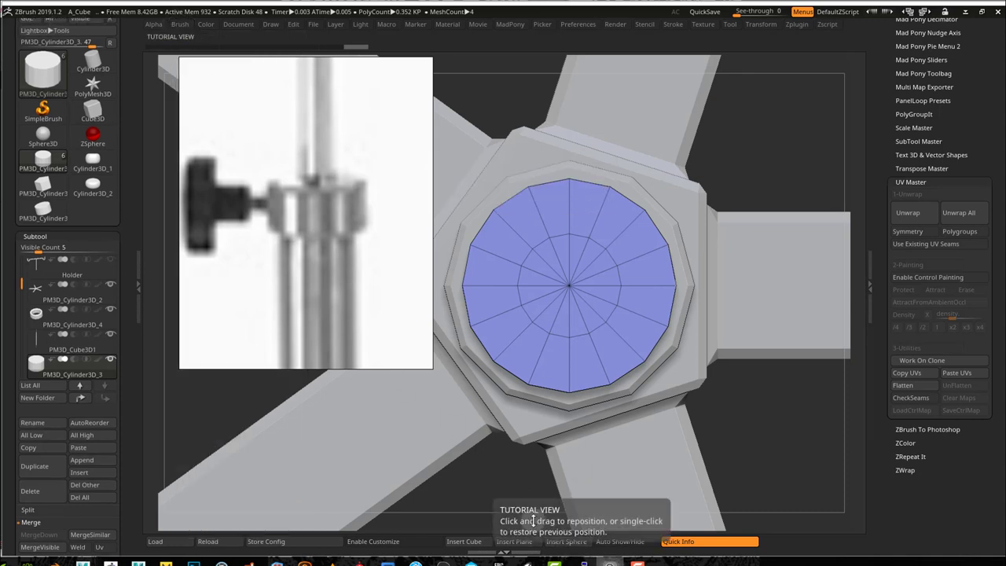
{"action": "left_click", "coordinate": [610, 563]}
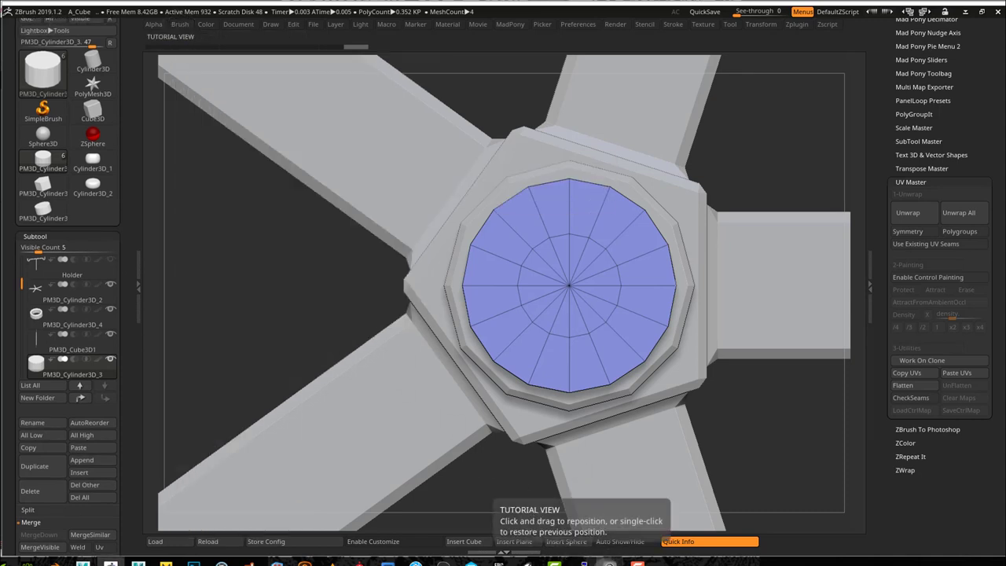
{"action": "left_click", "coordinate": [180, 25]}
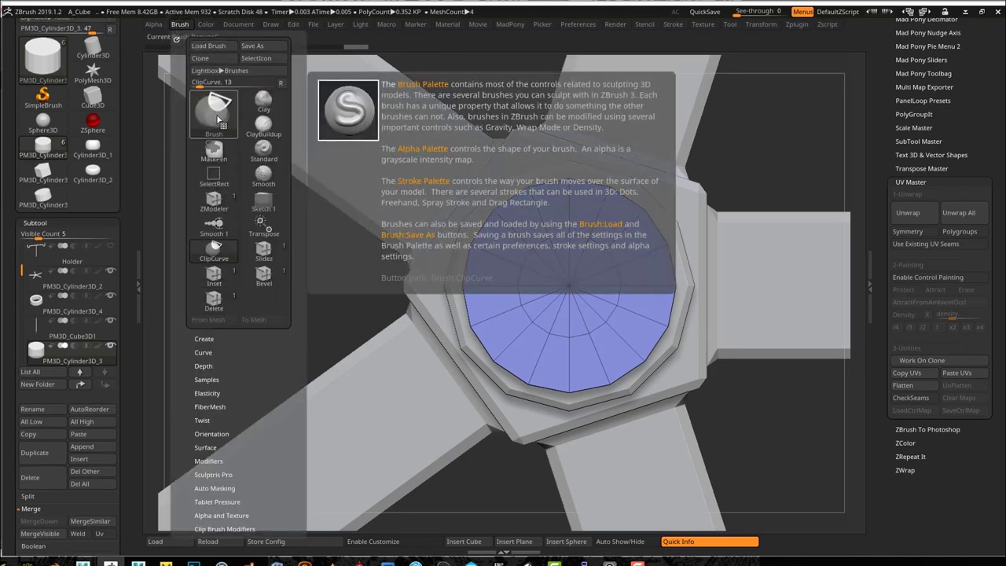
{"action": "left_click", "coordinate": [219, 118]}
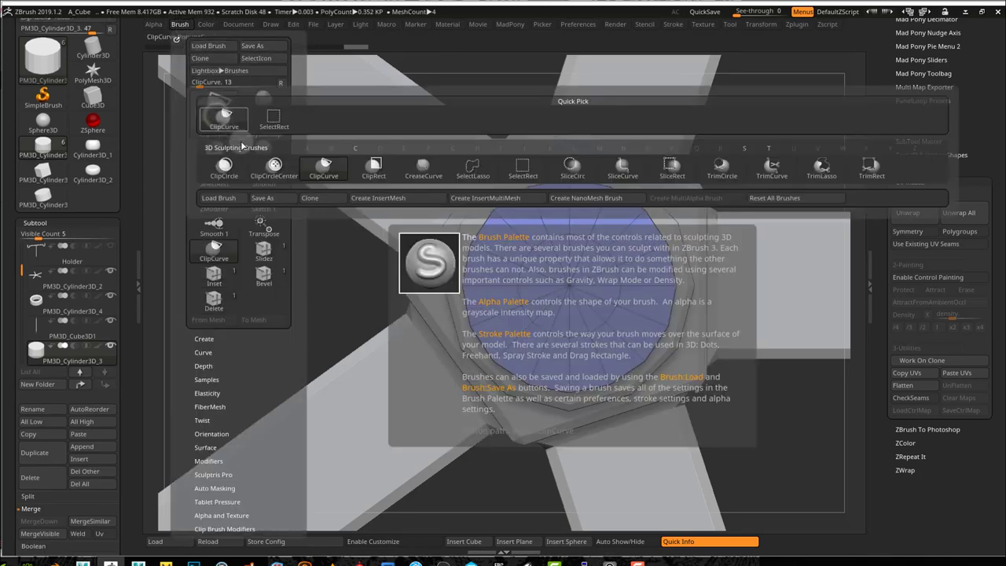
{"action": "left_click", "coordinate": [479, 169]}
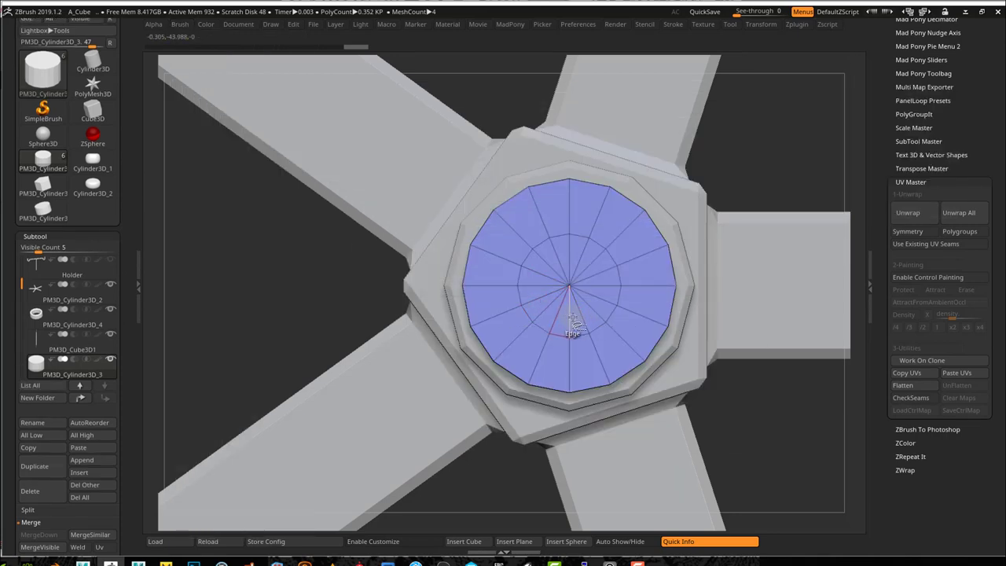
Isolate the cap faces inside the inserted loop, assign them a new polygroup, and show the whole cylinder again
{"action": "left_click_drag", "start_coordinate": [576, 305], "coordinate": [586, 305]}
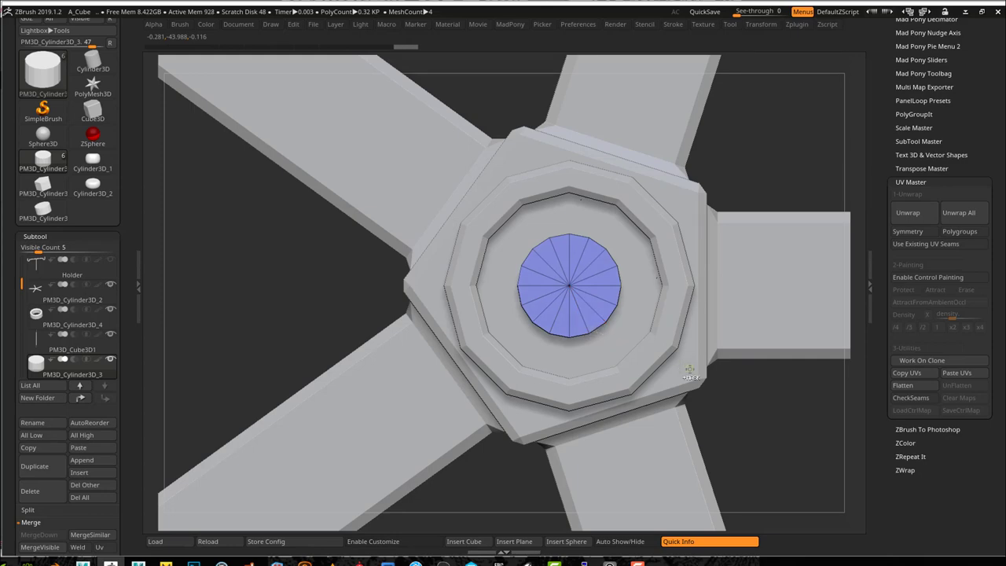
{"action": "key", "text": "ctrl+w"}
{"action": "mouse_move", "coordinate": [740, 397]}
{"action": "left_mouse_down"}
{"action": "mouse_move", "coordinate": [739, 361]}
{"action": "mouse_move", "coordinate": [748, 400]}
{"action": "mouse_move", "coordinate": [740, 395]}
{"action": "left_mouse_up"}
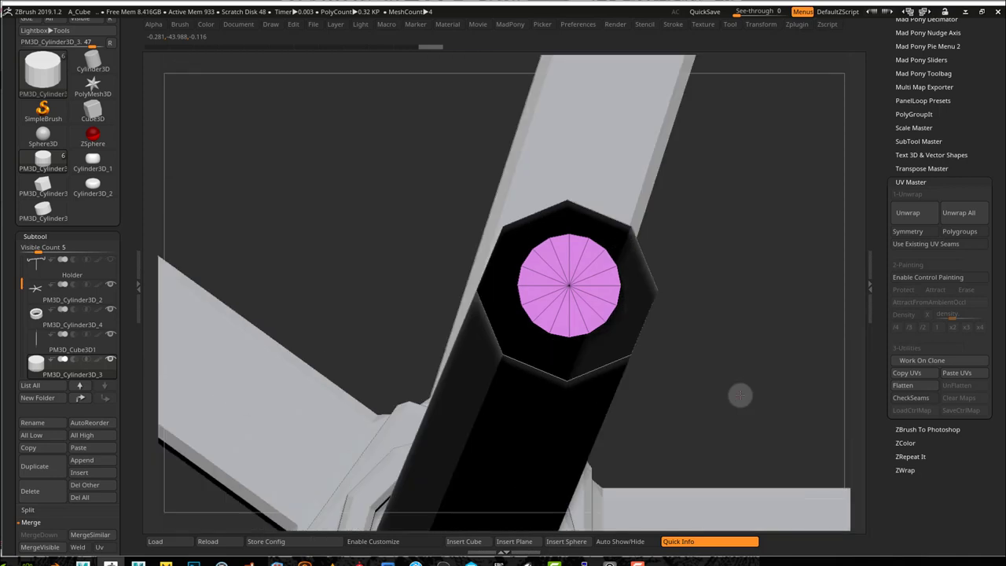
{"action": "left_click", "coordinate": [735, 385], "text": "ctrl+shift"}
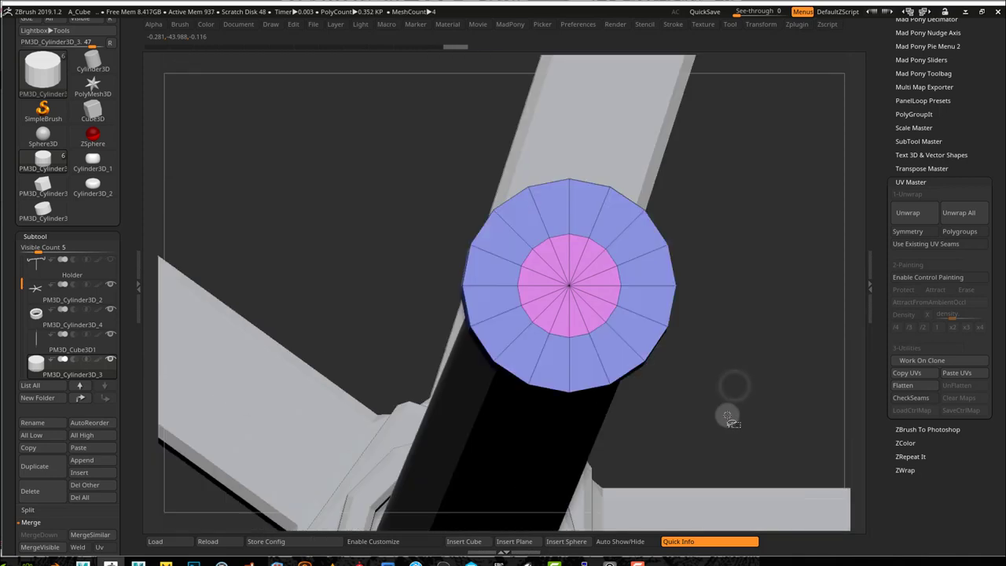
{"action": "left_click", "coordinate": [727, 415], "text": "ctrl+shift"}
Inset the inner cap polygroup slightly with the ZModeler Inset action targeting Polygroup All
{"action": "left_click_drag", "start_coordinate": [726, 415], "coordinate": [723, 363]}
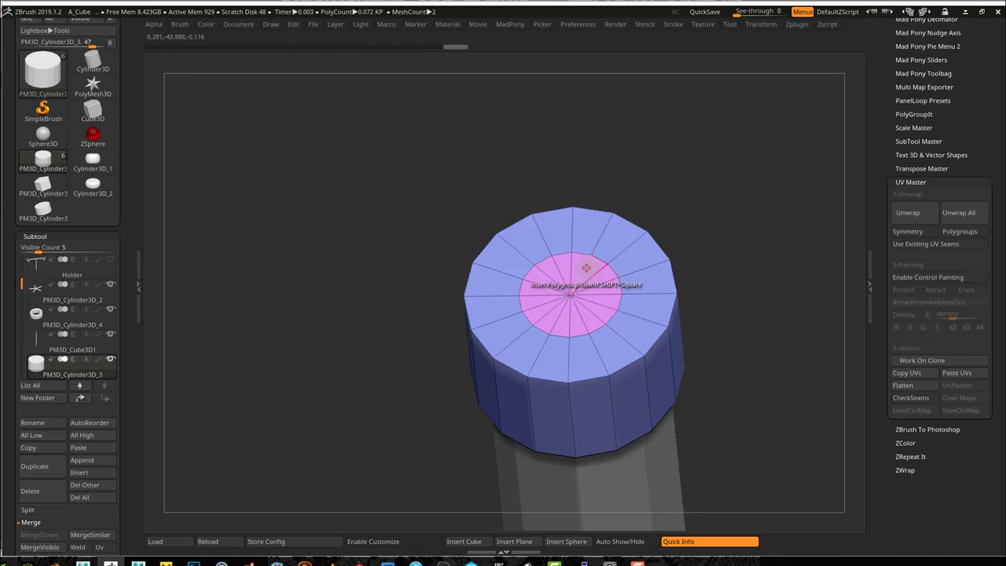
{"action": "key", "text": "space"}
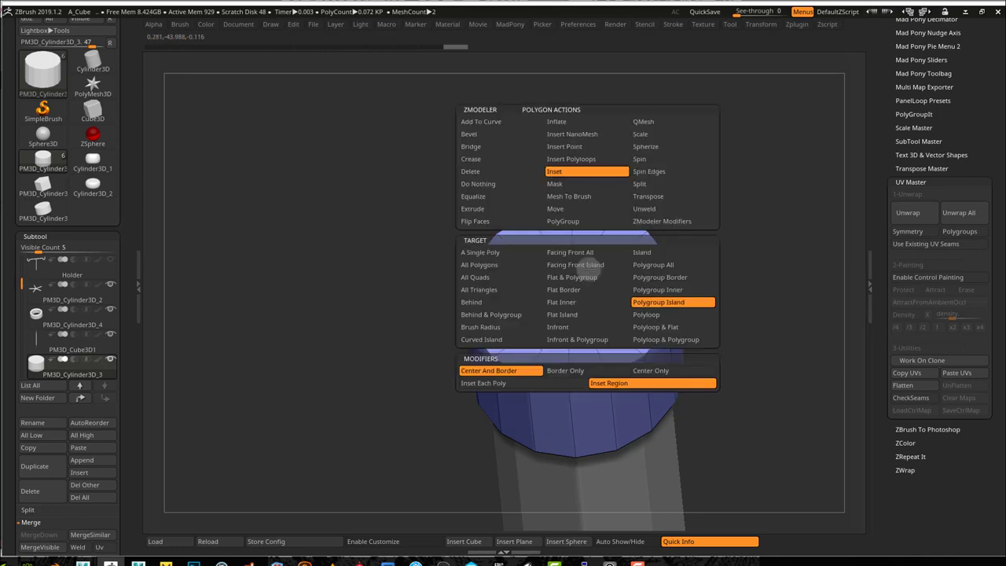
{"action": "left_click", "coordinate": [652, 265]}
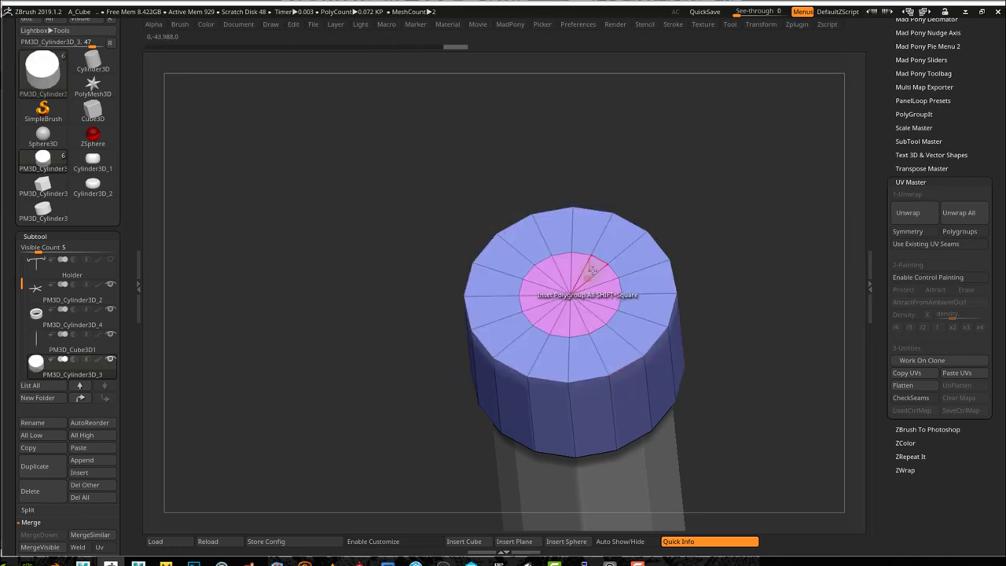
{"action": "left_click_drag", "start_coordinate": [591, 268], "coordinate": [585, 273]}
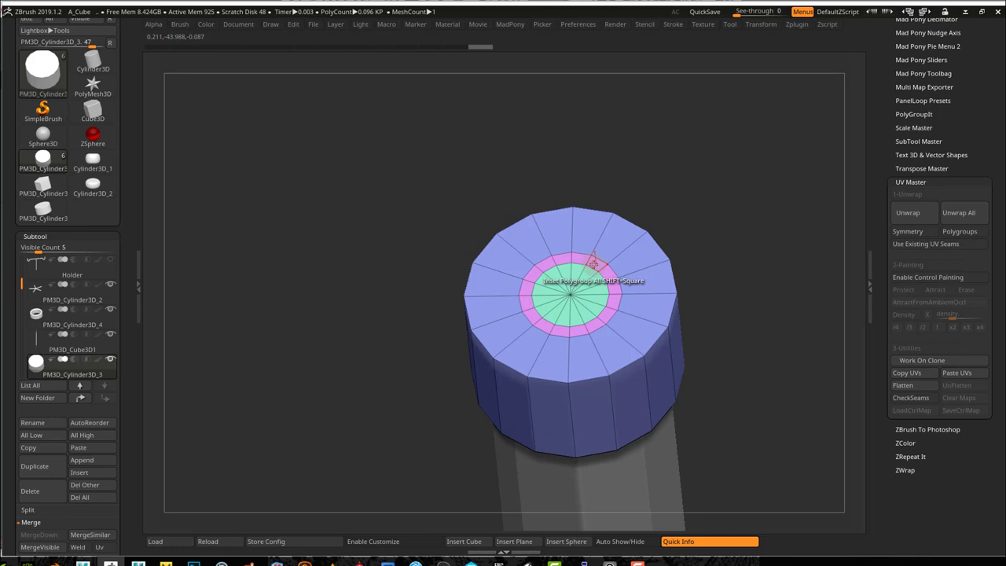
Try to raise the narrow ring on the cap with the ZModeler QMesh action targeting Polygroup All
{"action": "key", "text": "space"}
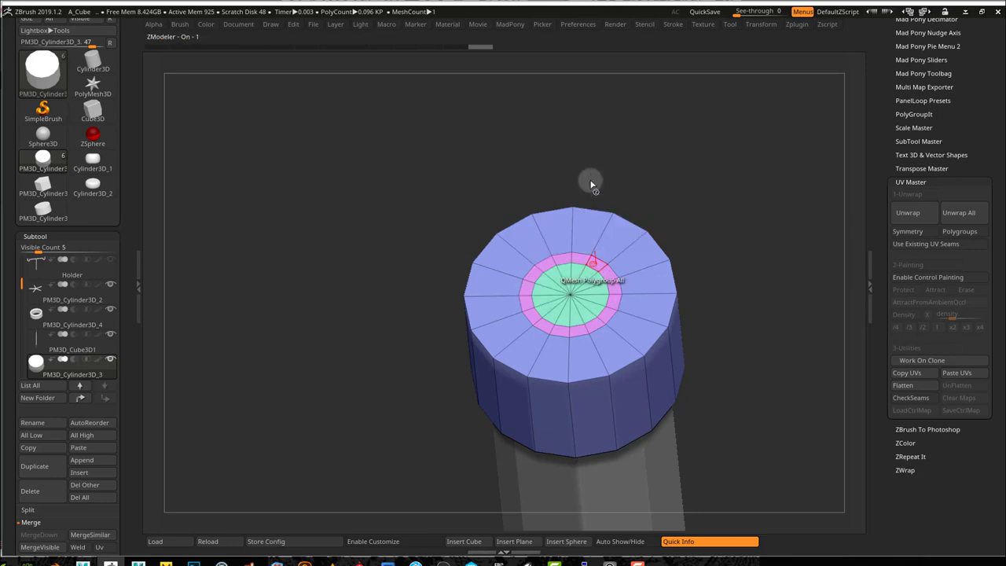
{"action": "key", "text": "space"}
{"action": "left_click_drag", "start_coordinate": [776, 232], "coordinate": [680, 232]}
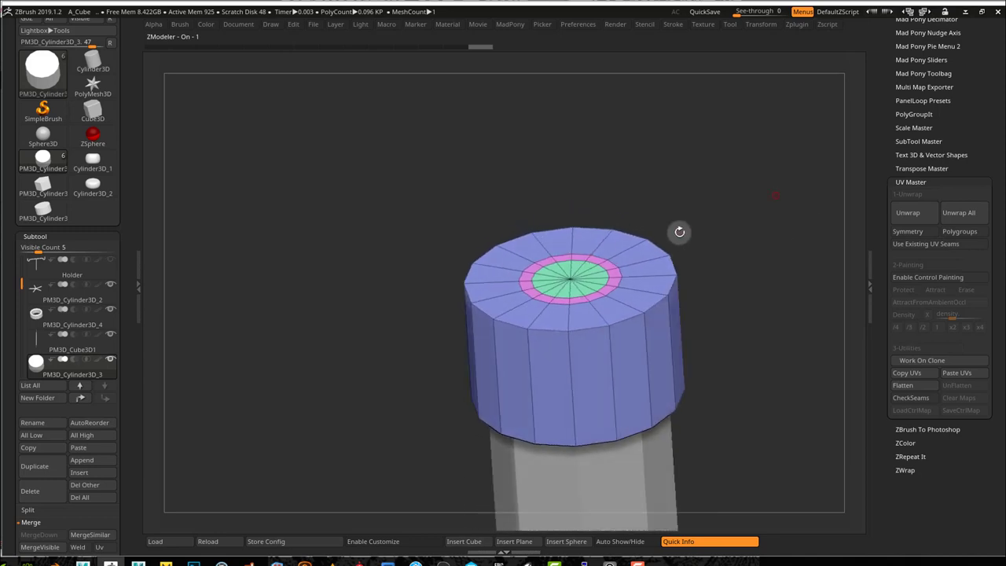
{"action": "left_click_drag", "start_coordinate": [596, 258], "coordinate": [592, 241]}
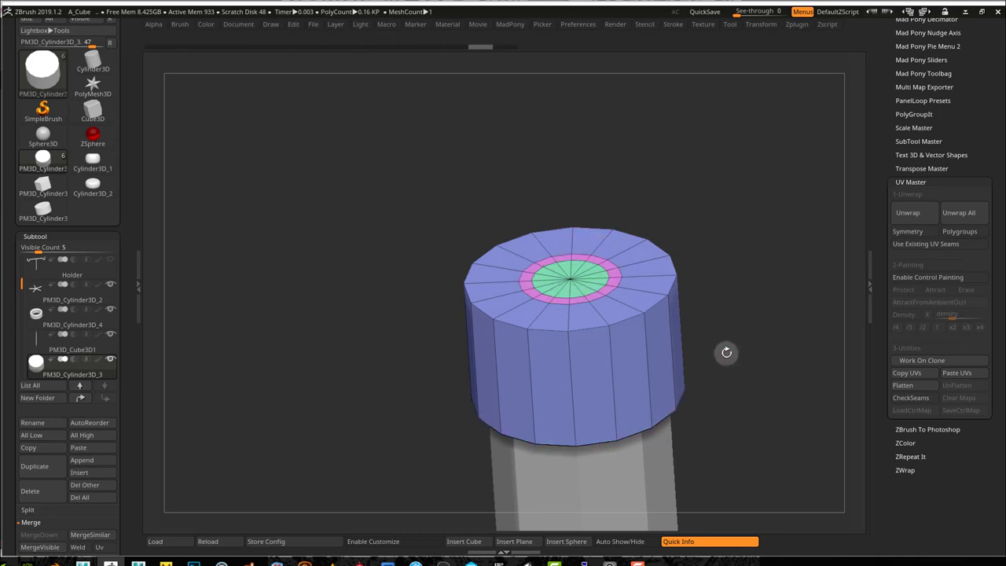
Give the cylinder's bottom faces their own polygroup and raise the narrow cap ring with QMesh targeting Polygroup All
{"action": "mouse_move", "coordinate": [726, 353]}
{"action": "left_mouse_down"}
{"action": "mouse_move", "coordinate": [733, 237]}
{"action": "mouse_move", "coordinate": [737, 305]}
{"action": "left_mouse_up"}
{"action": "mouse_move", "coordinate": [744, 425]}
{"action": "left_mouse_down", "text": "ctrl+shift"}
{"action": "mouse_move", "coordinate": [468, 364]}
{"action": "mouse_move", "coordinate": [471, 383]}
{"action": "mouse_move", "coordinate": [743, 379]}
{"action": "mouse_move", "coordinate": [665, 355]}
{"action": "mouse_move", "coordinate": [442, 369]}
{"action": "mouse_move", "coordinate": [377, 433]}
{"action": "left_mouse_up", "text": "ctrl+shift"}
{"action": "key", "text": "ctrl+z"}
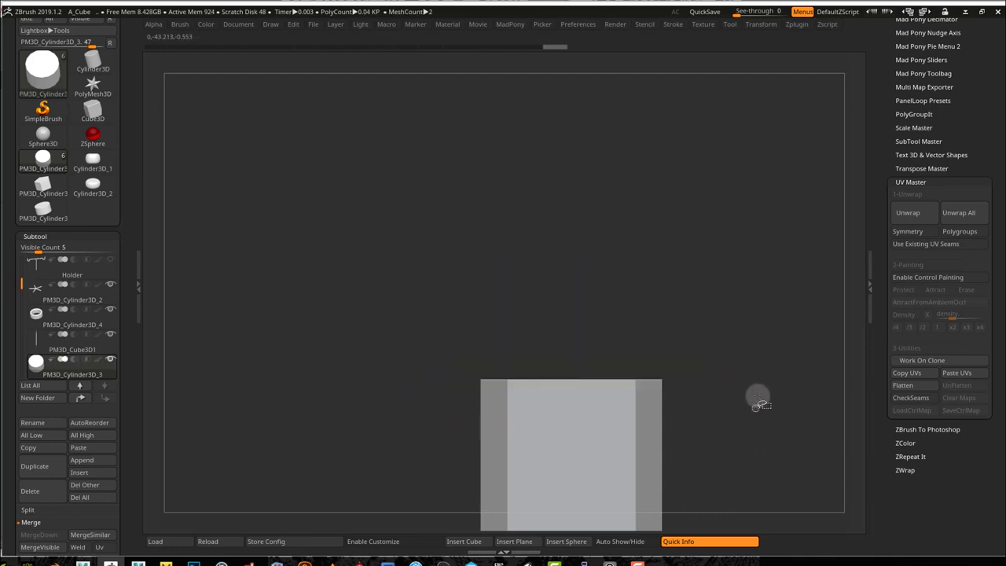
{"action": "mouse_move", "coordinate": [757, 395]}
{"action": "left_mouse_down"}
{"action": "mouse_move", "coordinate": [767, 323]}
{"action": "mouse_move", "coordinate": [752, 341]}
{"action": "mouse_move", "coordinate": [776, 437]}
{"action": "mouse_move", "coordinate": [784, 427]}
{"action": "left_mouse_up"}
{"action": "key", "text": "ctrl+w"}
{"action": "left_click", "coordinate": [753, 342], "text": "ctrl+shift"}
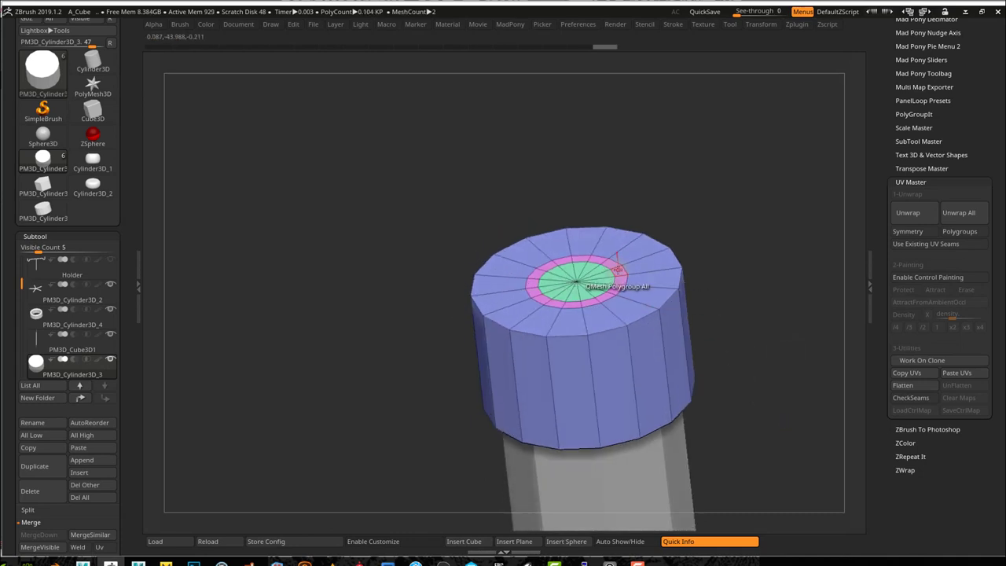
{"action": "left_click_drag", "start_coordinate": [618, 271], "coordinate": [612, 249]}
{"action": "mouse_move", "coordinate": [730, 304]}
{"action": "left_mouse_down", "text": "shift"}
{"action": "mouse_move", "coordinate": [753, 286]}
{"action": "mouse_move", "coordinate": [747, 314]}
{"action": "left_mouse_up", "text": "shift"}
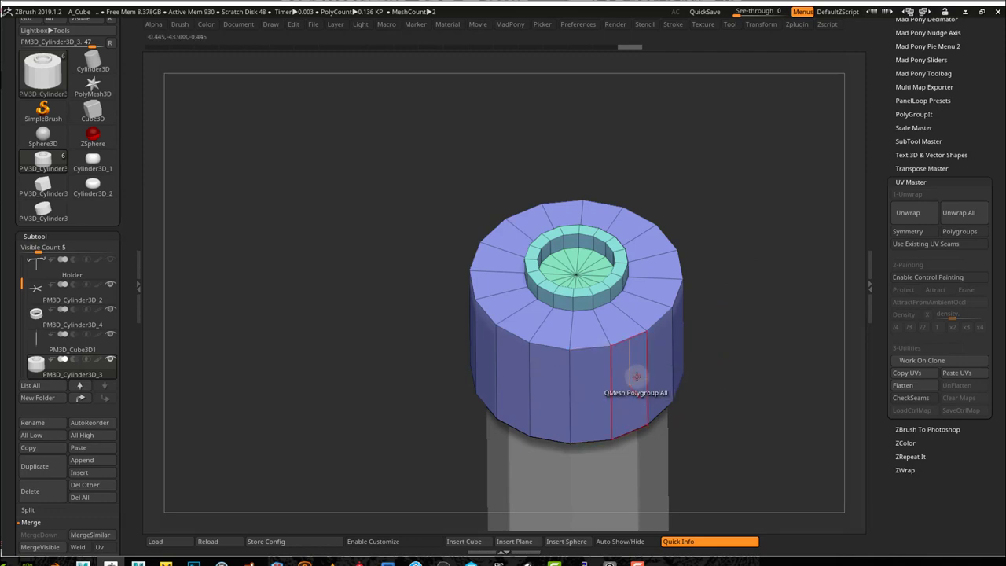
Bevel the outer rim edges of the cylinder and the edges of the raised ring with Bevel targeting EdgeLoop Complete
{"action": "key", "text": "space"}
{"action": "left_click", "coordinate": [678, 373]}
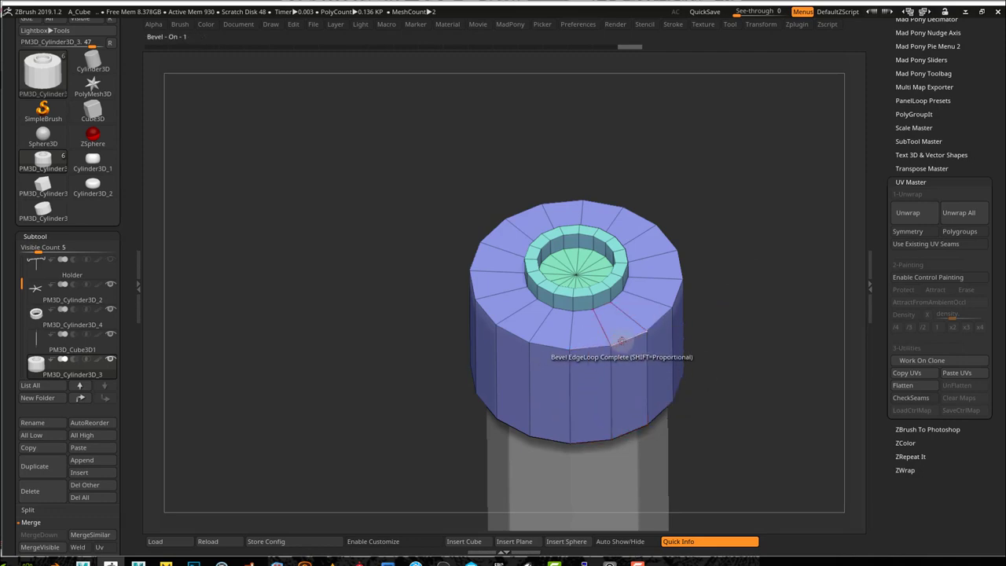
{"action": "left_click_drag", "start_coordinate": [621, 340], "coordinate": [621, 339]}
{"action": "left_click_drag", "start_coordinate": [729, 402], "coordinate": [712, 302]}
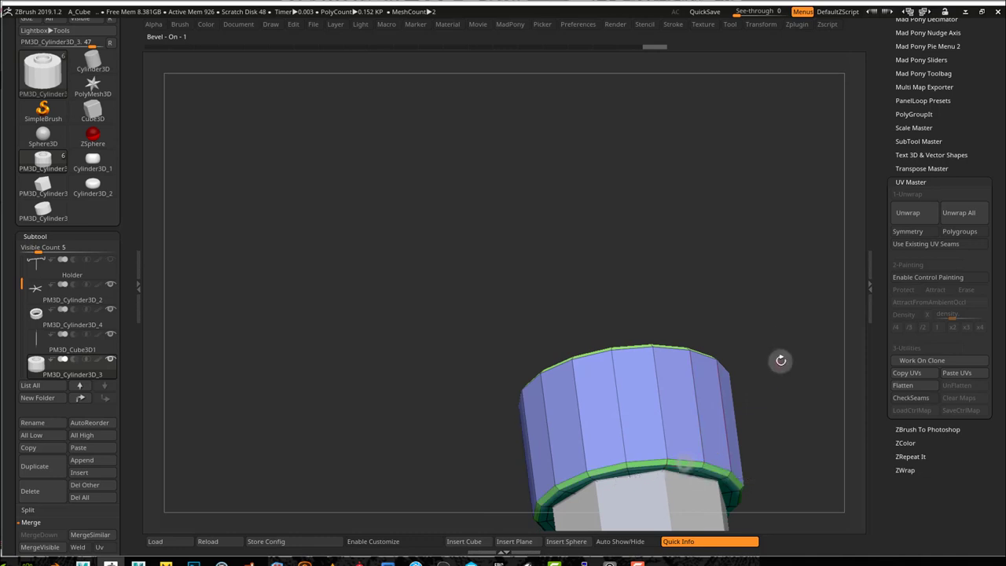
{"action": "left_click_drag", "start_coordinate": [779, 360], "coordinate": [804, 441]}
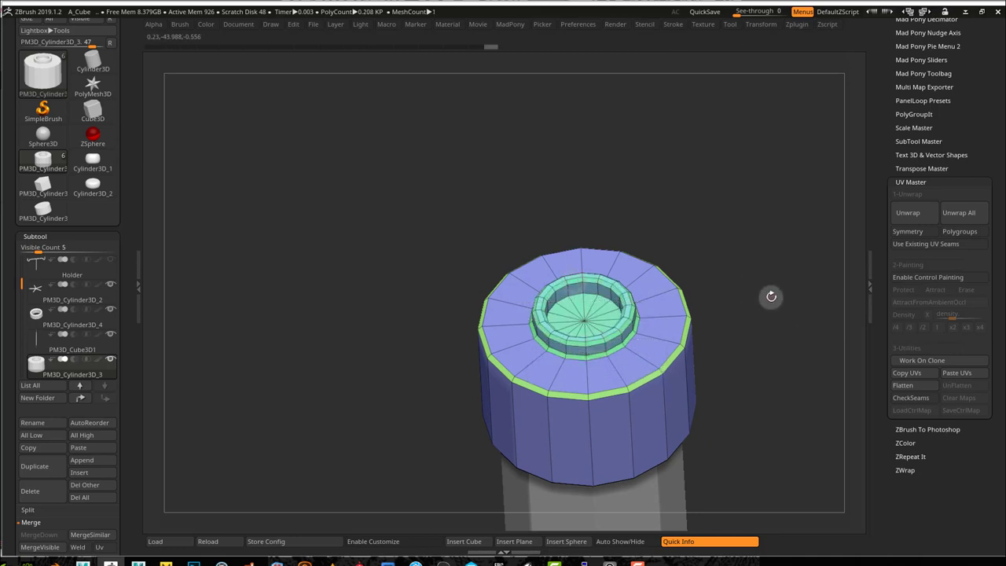
Push the faces inside the raised ring down into the collar with ZModeler QMesh to form a deep recess
{"action": "mouse_move", "coordinate": [770, 298]}
{"action": "left_mouse_down"}
{"action": "mouse_move", "coordinate": [755, 263]}
{"action": "mouse_move", "coordinate": [781, 249]}
{"action": "mouse_move", "coordinate": [769, 249]}
{"action": "mouse_move", "coordinate": [775, 298]}
{"action": "mouse_move", "coordinate": [758, 264]}
{"action": "mouse_move", "coordinate": [767, 310]}
{"action": "left_mouse_up"}
{"action": "left_click_drag", "start_coordinate": [765, 331], "coordinate": [775, 292]}
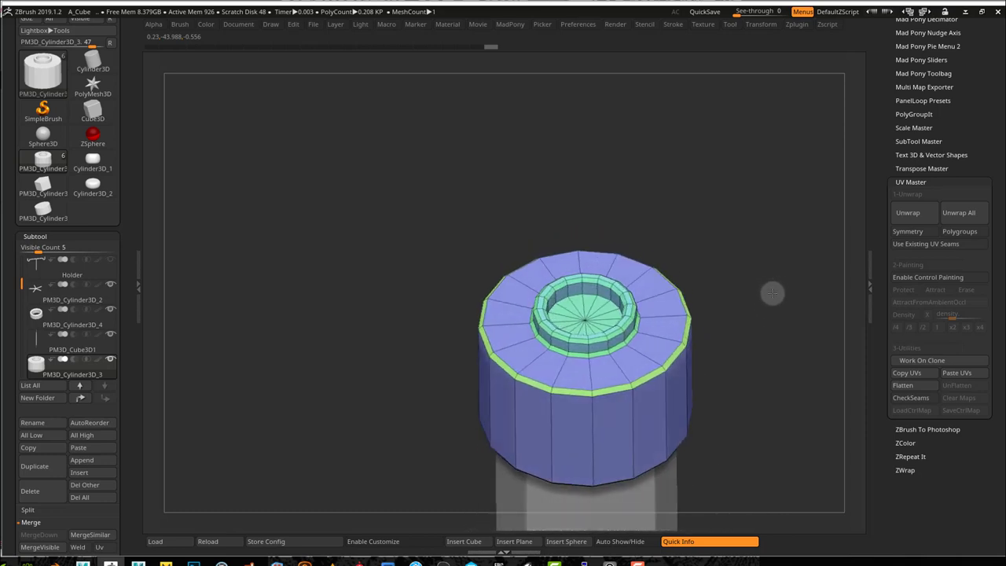
{"action": "mouse_move", "coordinate": [744, 346]}
{"action": "left_mouse_down"}
{"action": "mouse_move", "coordinate": [741, 366]}
{"action": "mouse_move", "coordinate": [750, 341]}
{"action": "left_mouse_up"}
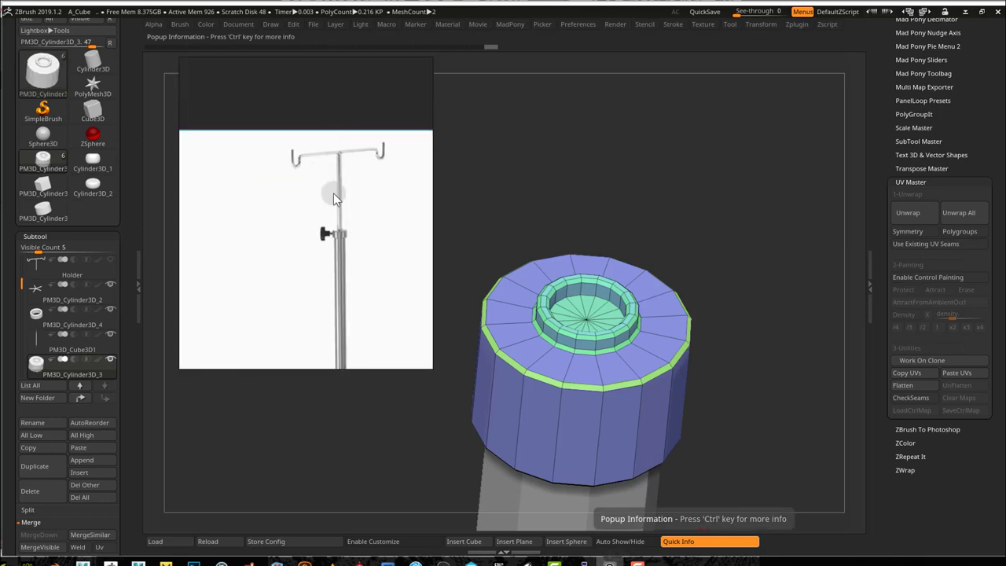
{"action": "left_click_drag", "start_coordinate": [701, 278], "coordinate": [700, 272]}
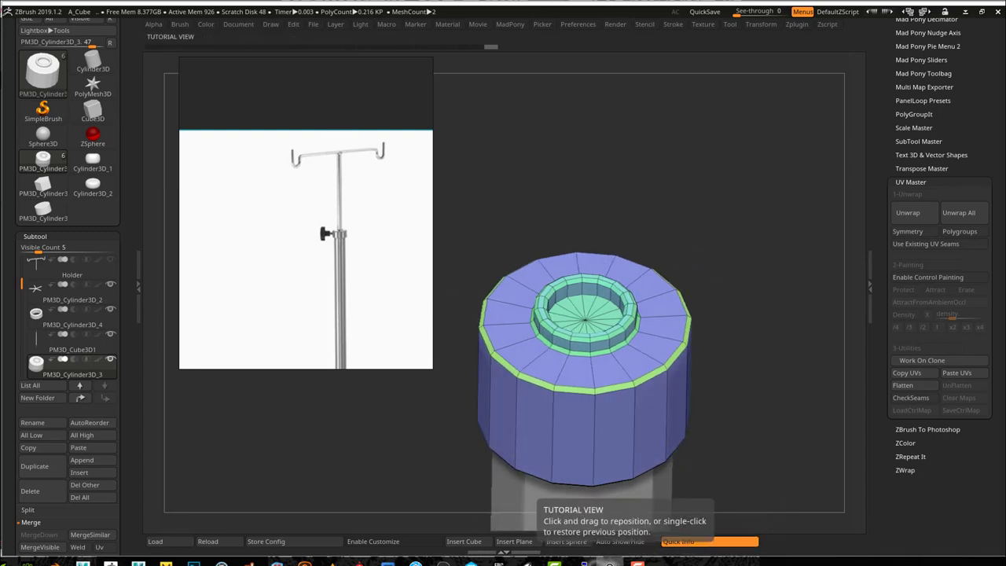
{"action": "left_click_drag", "start_coordinate": [725, 288], "coordinate": [737, 284]}
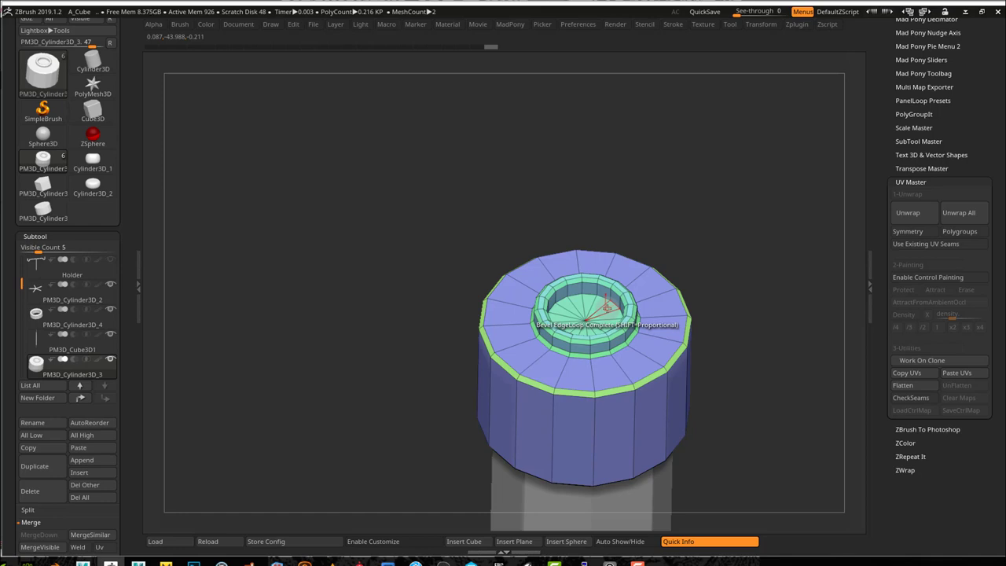
{"action": "key", "text": "space"}
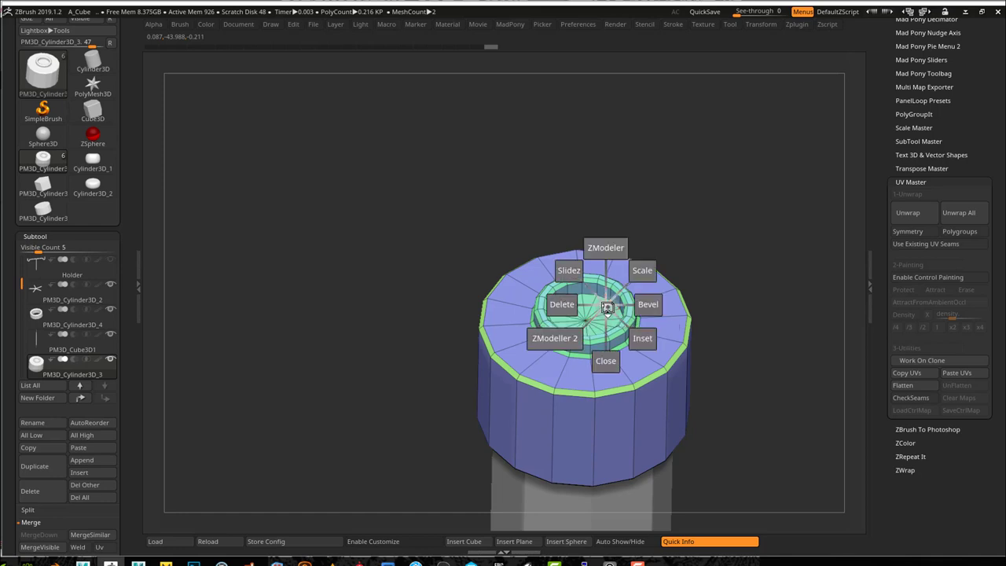
{"action": "left_click", "coordinate": [605, 247]}
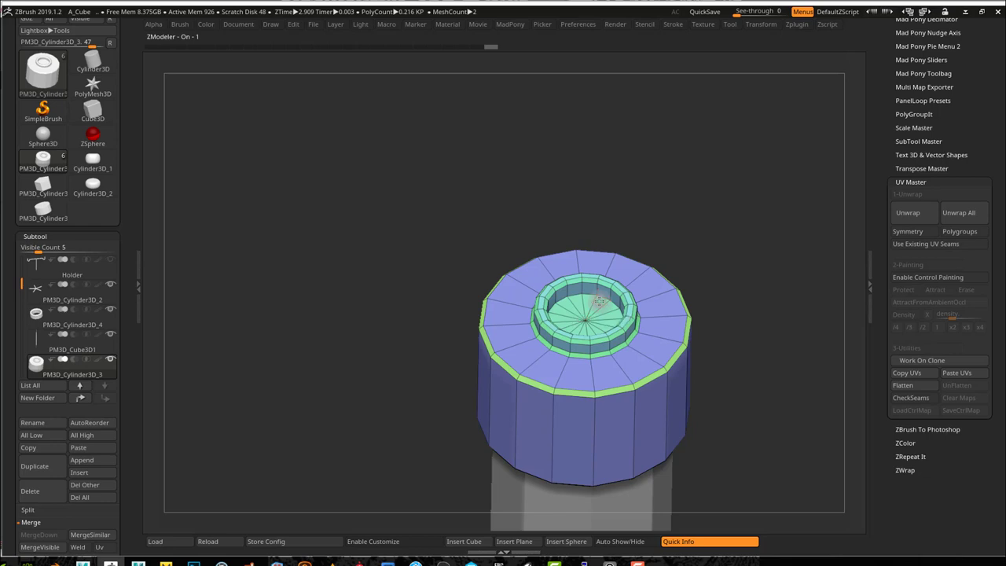
{"action": "left_click_drag", "start_coordinate": [599, 301], "coordinate": [595, 327]}
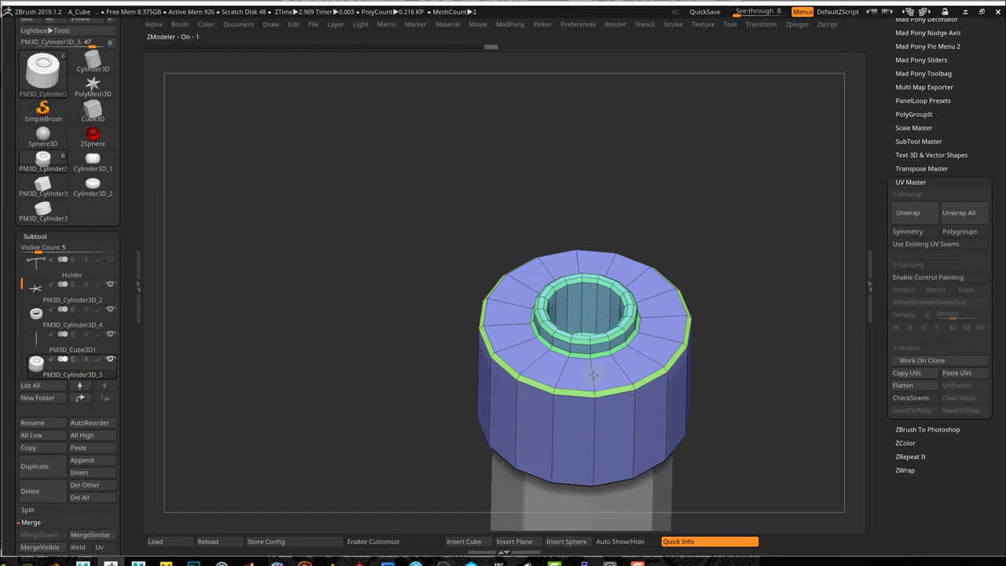
{"action": "left_click_drag", "start_coordinate": [755, 454], "coordinate": [751, 405]}
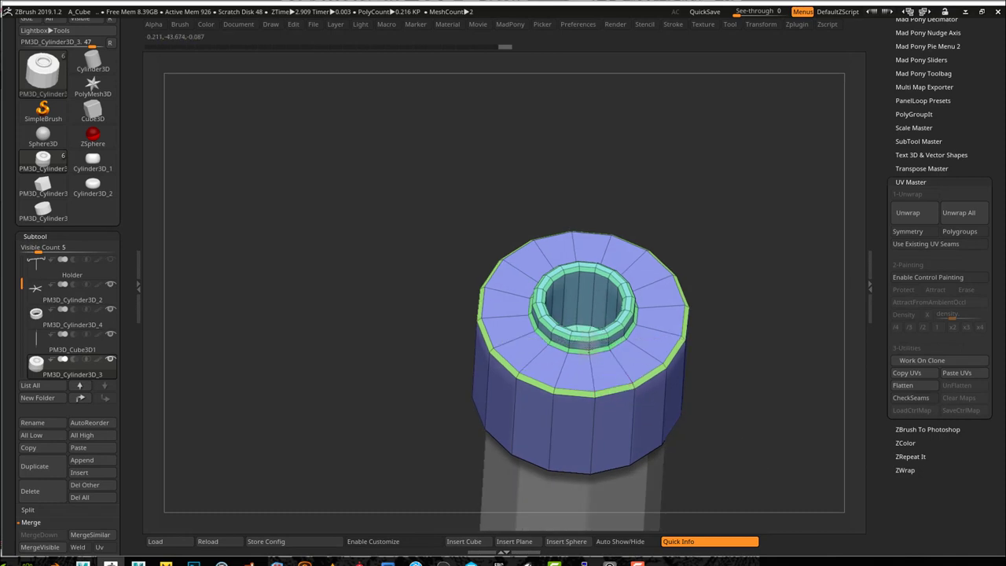
Try to delete all the bottom cap faces of the collar with the ZModeler Delete action
{"action": "left_click_drag", "start_coordinate": [755, 414], "coordinate": [744, 339]}
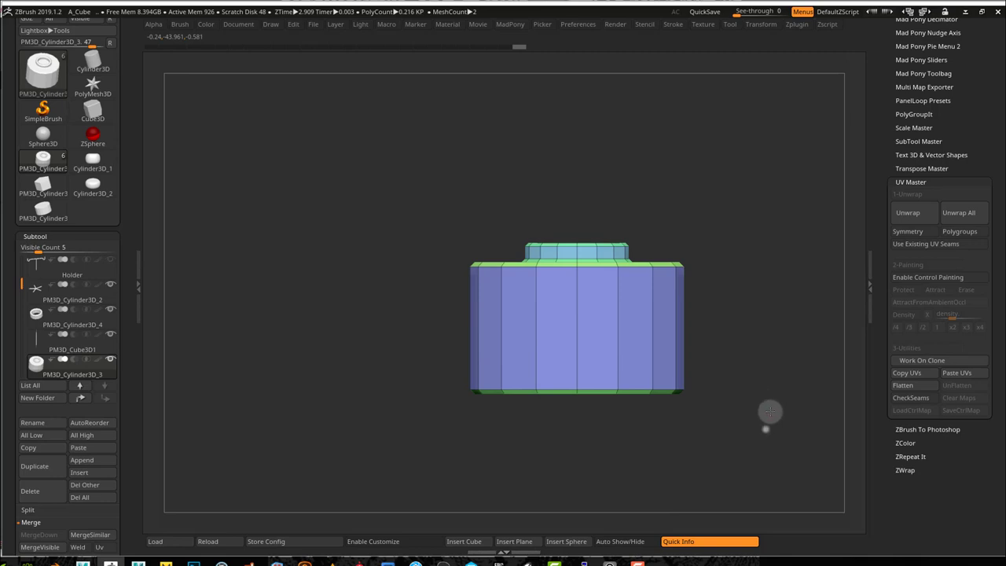
{"action": "left_click_drag", "start_coordinate": [771, 411], "coordinate": [766, 346]}
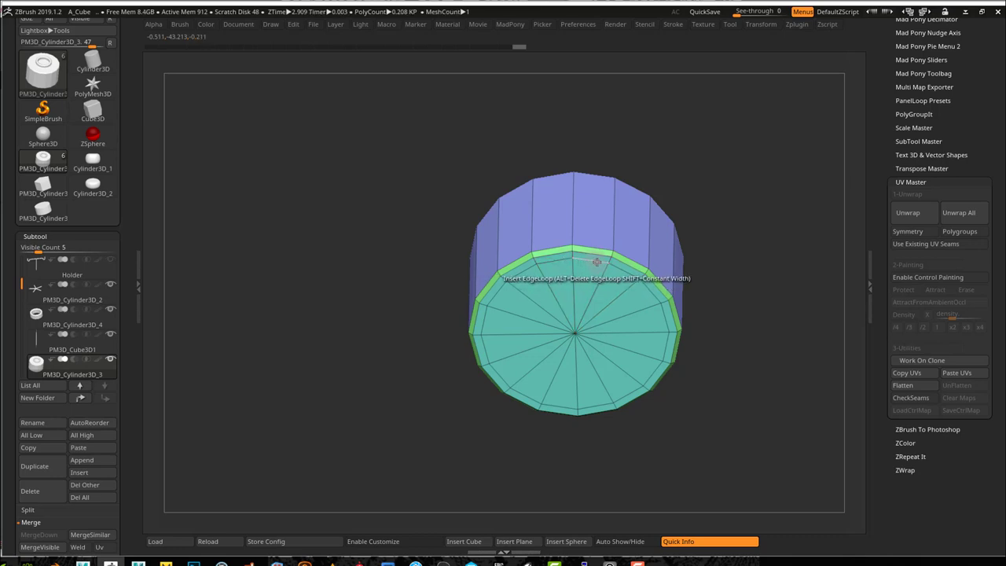
{"action": "key", "text": "space"}
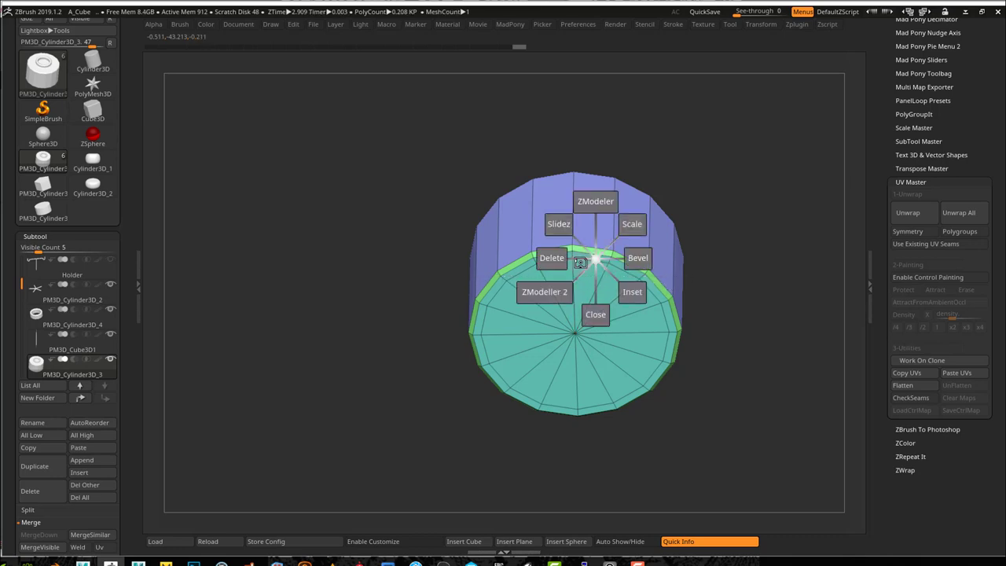
{"action": "left_click", "coordinate": [555, 259]}
{"action": "left_click", "coordinate": [585, 258]}
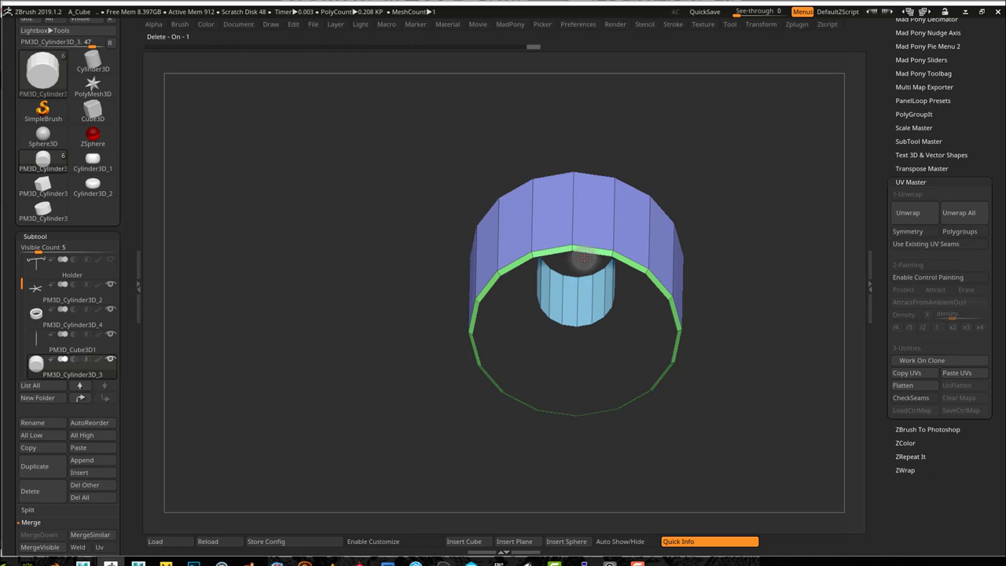
{"action": "key", "text": "ctrl+z"}
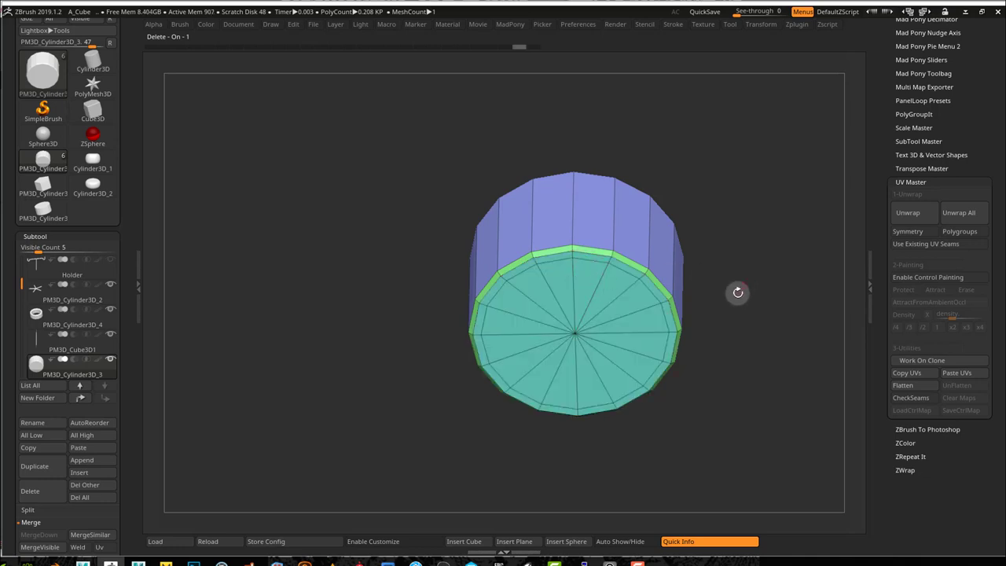
{"action": "key", "text": "ctrl+shift+z"}
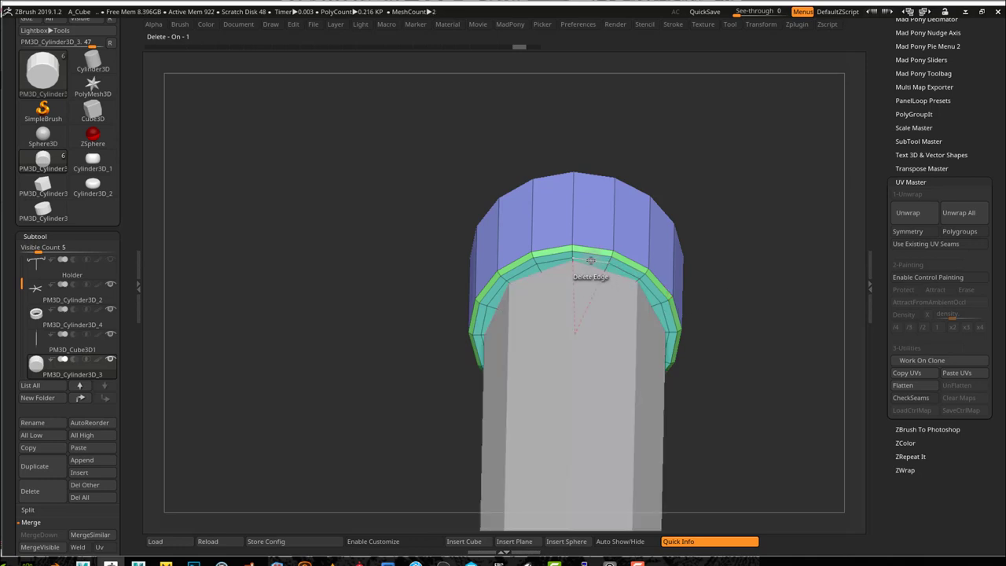
Slide the bottom cap's edge loop inward with the Slide action targeting EdgeLoop Complete
{"action": "key", "text": "space"}
{"action": "left_click", "coordinate": [580, 239]}
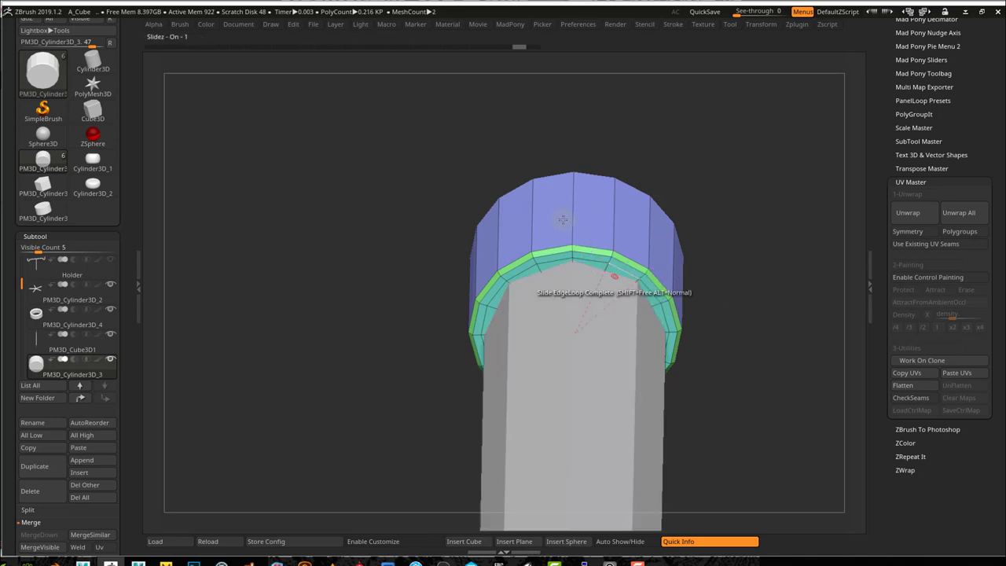
{"action": "left_click_drag", "start_coordinate": [593, 261], "coordinate": [590, 271]}
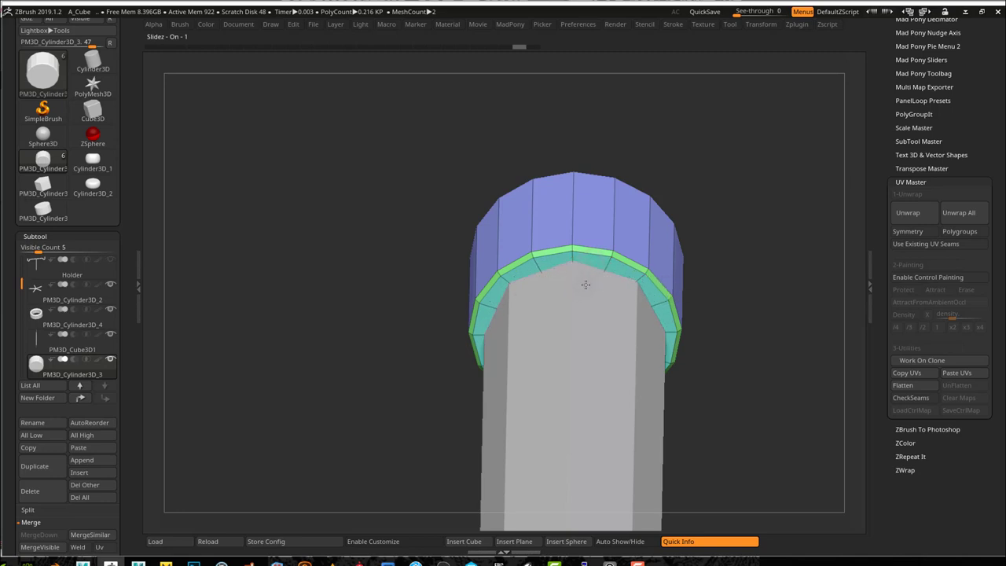
Isolate the collar in Solo mode and delete the bottom cap's inner triangles with Delete targeting Polyloop
{"action": "key", "text": "space"}
{"action": "left_click", "coordinate": [590, 345]}
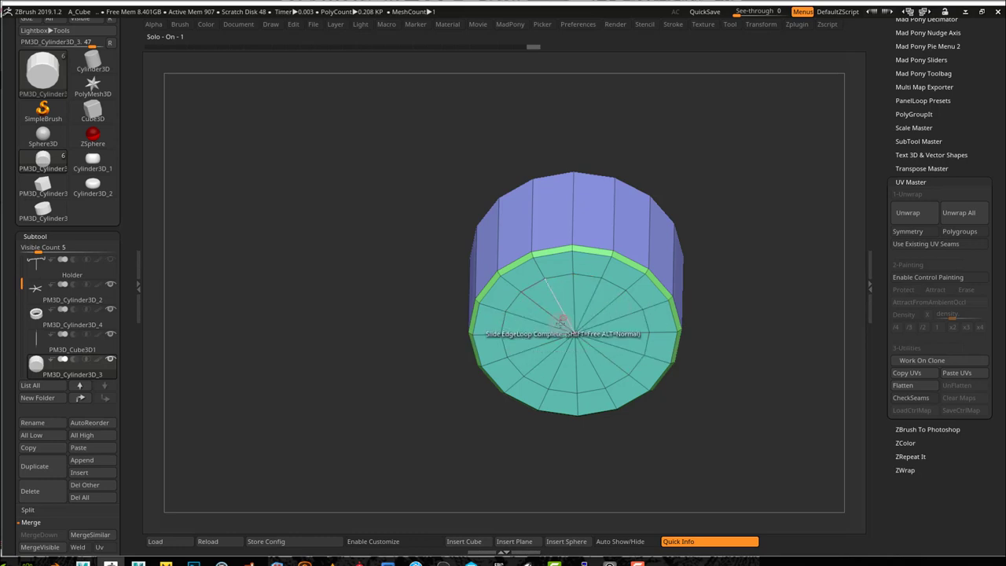
{"action": "left_click_drag", "start_coordinate": [769, 331], "coordinate": [768, 332]}
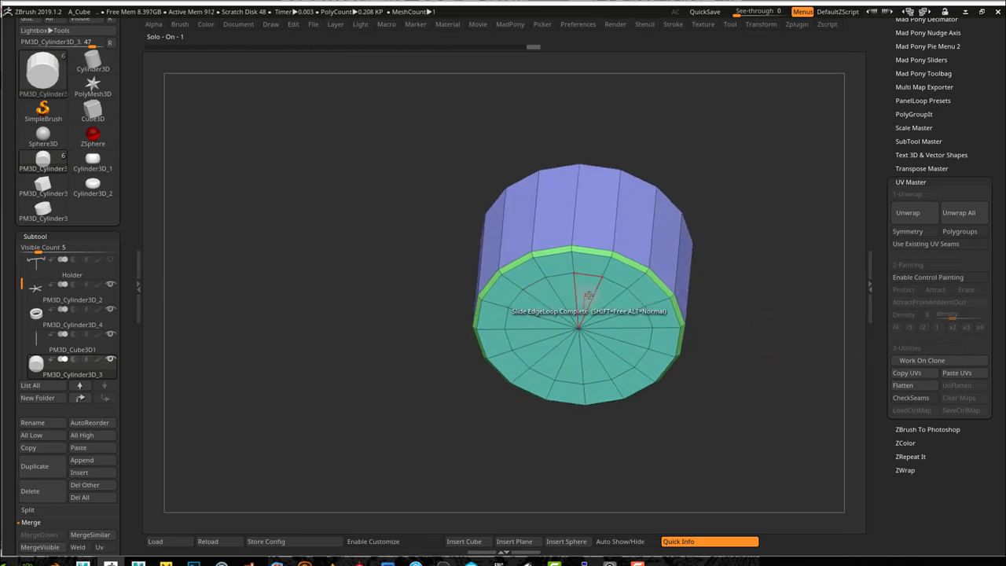
{"action": "key", "text": "space"}
{"action": "left_click", "coordinate": [513, 294]}
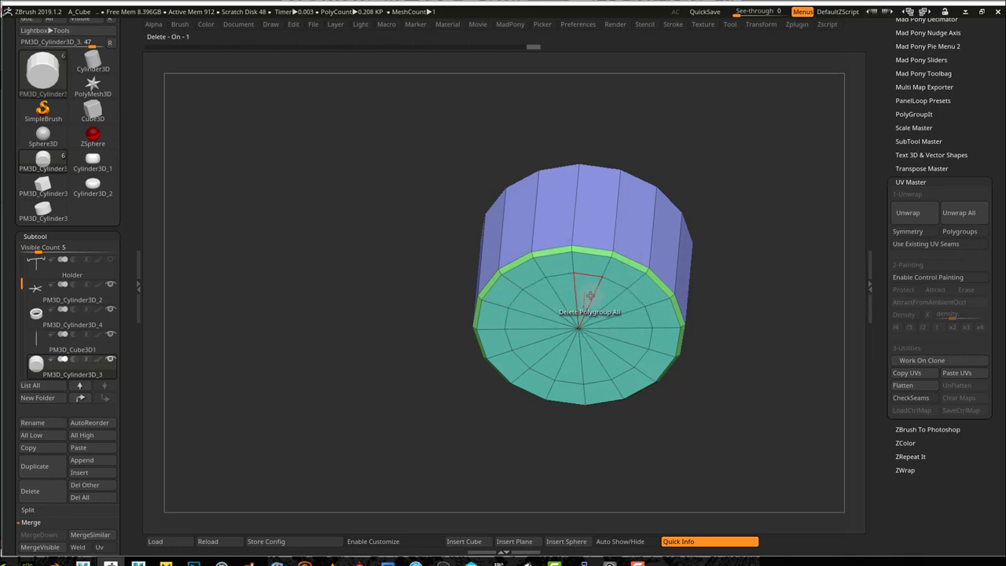
{"action": "key", "text": "space"}
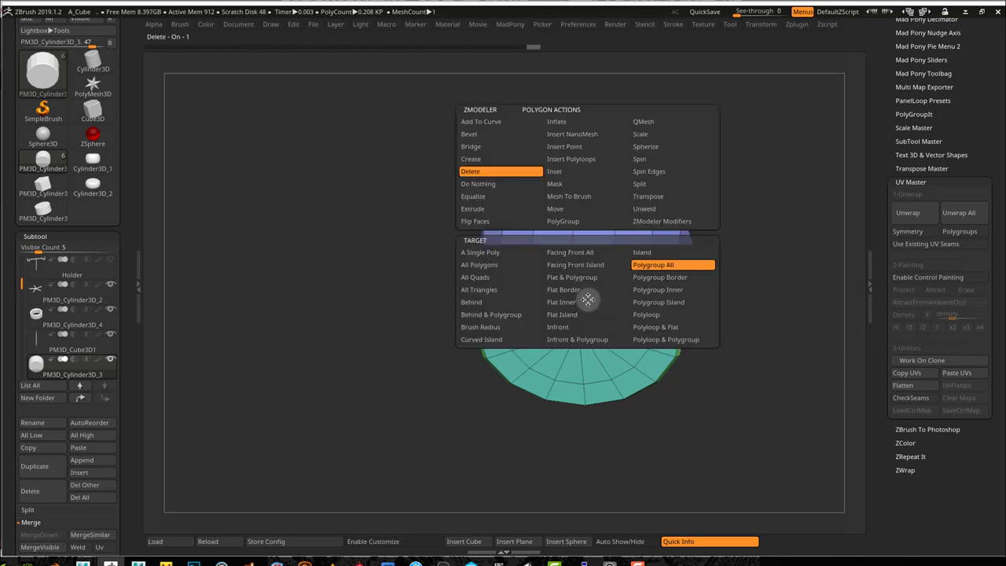
{"action": "left_click", "coordinate": [661, 314]}
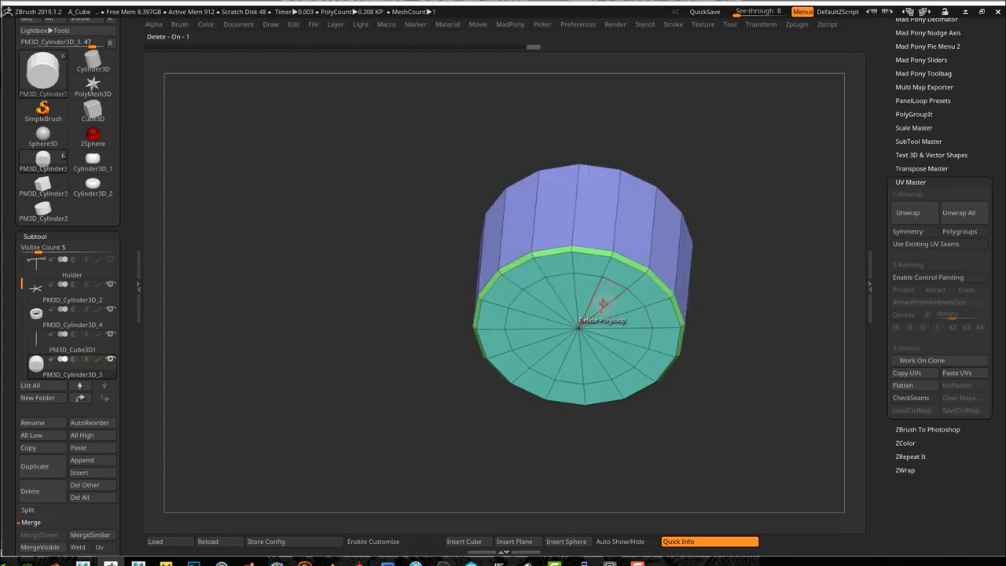
{"action": "left_click", "coordinate": [603, 303]}
Delete the floor faces at the end of the collar's recess with Delete Polyloop to open the hole
{"action": "left_click_drag", "start_coordinate": [750, 247], "coordinate": [752, 347]}
{"action": "left_click_drag", "start_coordinate": [751, 219], "coordinate": [849, 382], "text": "alt"}
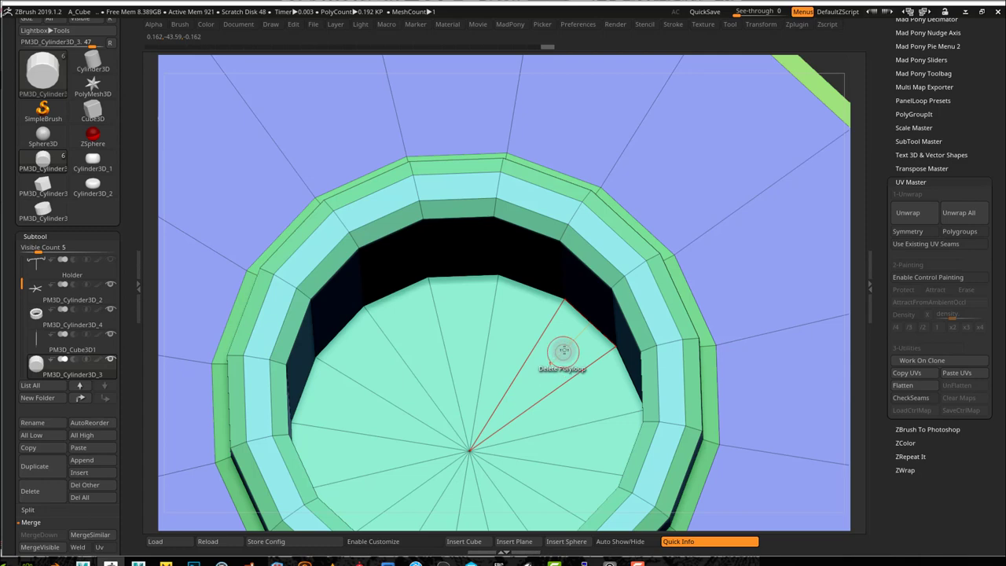
{"action": "left_click", "coordinate": [552, 372]}
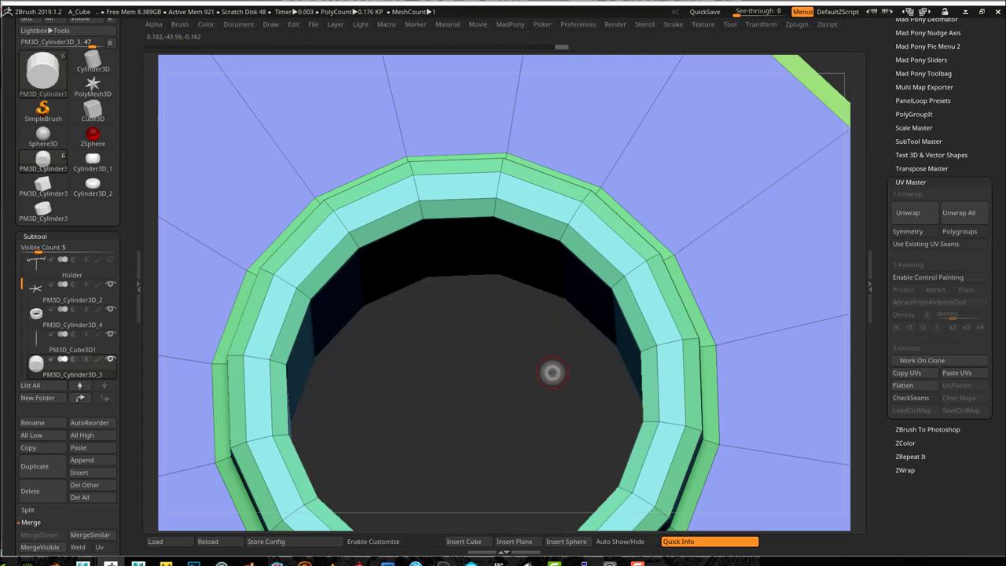
{"action": "left_click_drag", "start_coordinate": [540, 395], "coordinate": [400, 331], "text": "alt"}
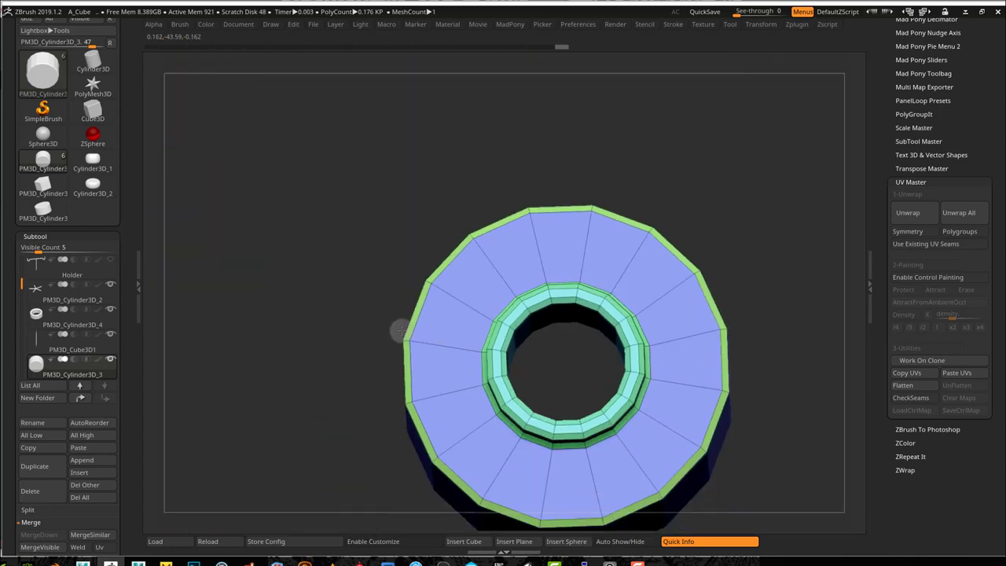
Turn off Solo mode and examine the collar together with the whole pole down to its legged base
{"action": "left_click_drag", "start_coordinate": [801, 313], "coordinate": [800, 235]}
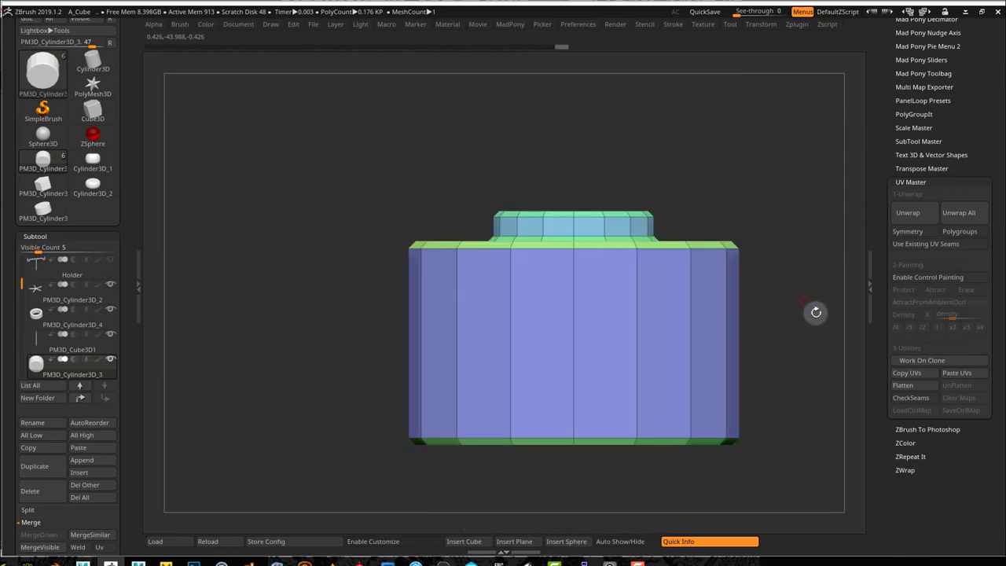
{"action": "left_click_drag", "start_coordinate": [816, 313], "coordinate": [755, 312], "text": "alt"}
{"action": "left_click_drag", "start_coordinate": [760, 254], "coordinate": [667, 268]}
{"action": "left_click_drag", "start_coordinate": [693, 358], "coordinate": [695, 358]}
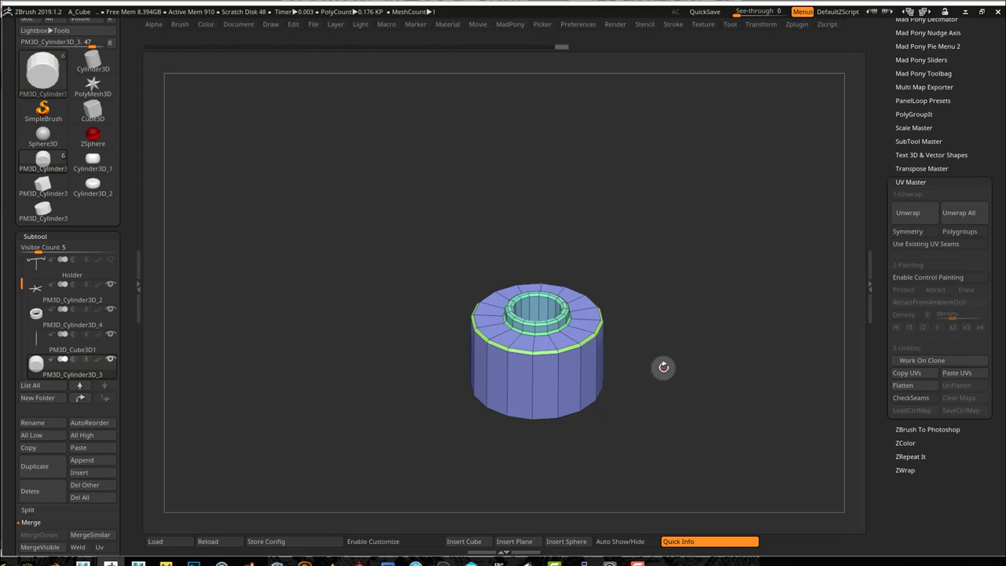
{"action": "key", "text": "space"}
{"action": "left_click", "coordinate": [657, 460]}
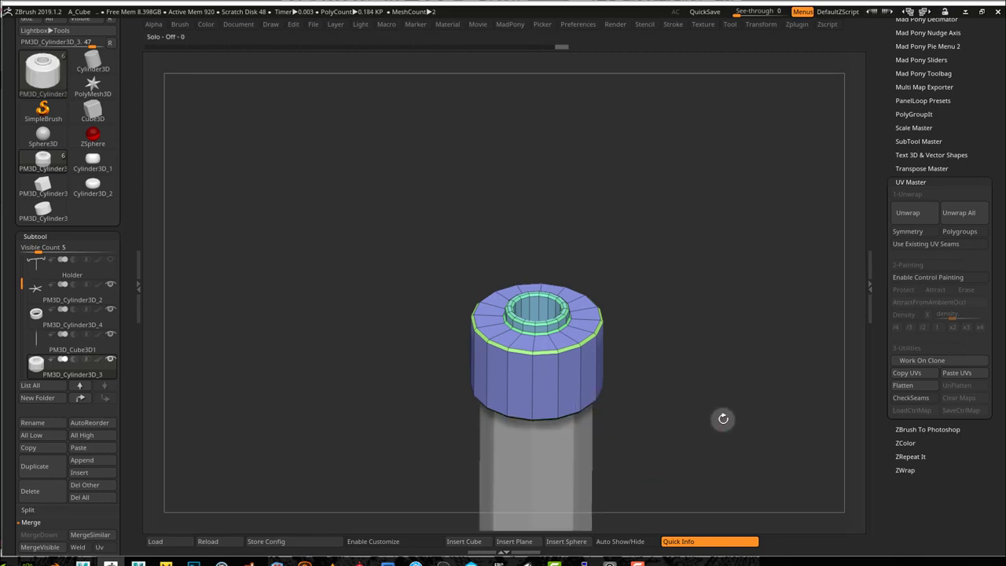
{"action": "left_click_drag", "start_coordinate": [711, 416], "coordinate": [394, 323], "text": "alt"}
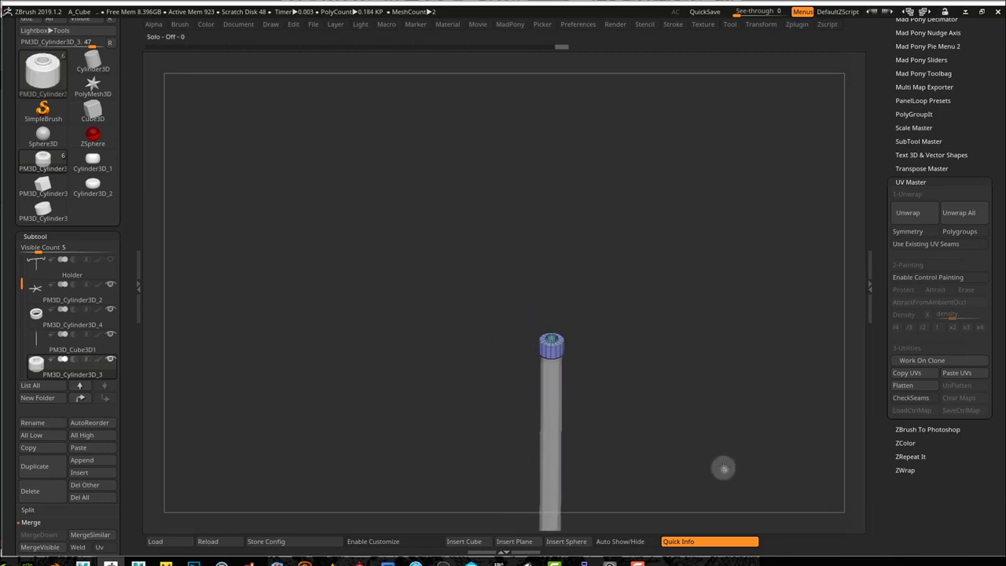
{"action": "left_click_drag", "start_coordinate": [723, 468], "coordinate": [729, 165], "text": "alt"}
{"action": "left_click_drag", "start_coordinate": [697, 299], "coordinate": [543, 245], "text": "alt"}
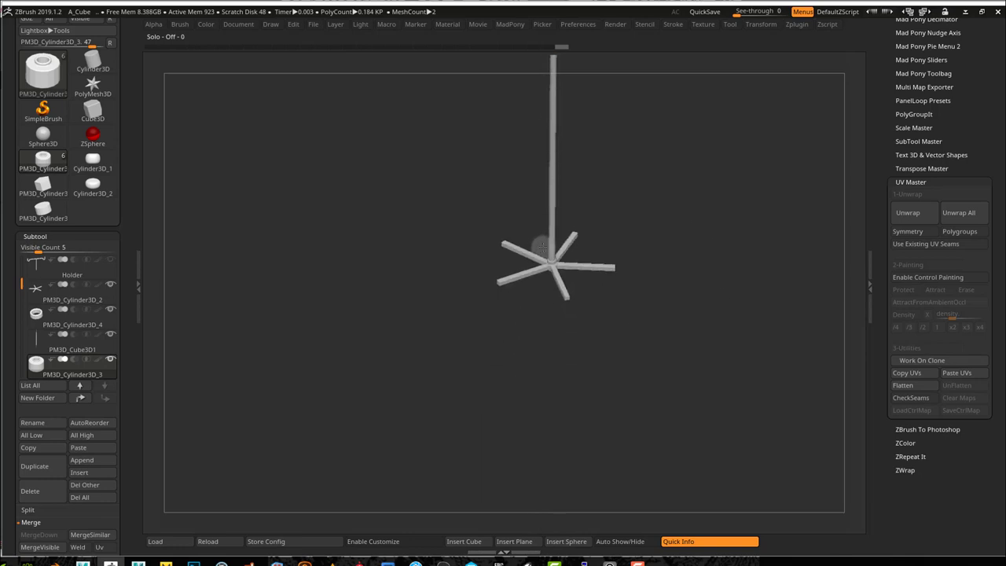
Examine the reference photos of the pole's clamp knob and the black-handled threaded screws, beside the full pole model
{"action": "left_click_drag", "start_coordinate": [648, 182], "coordinate": [622, 315], "text": "alt"}
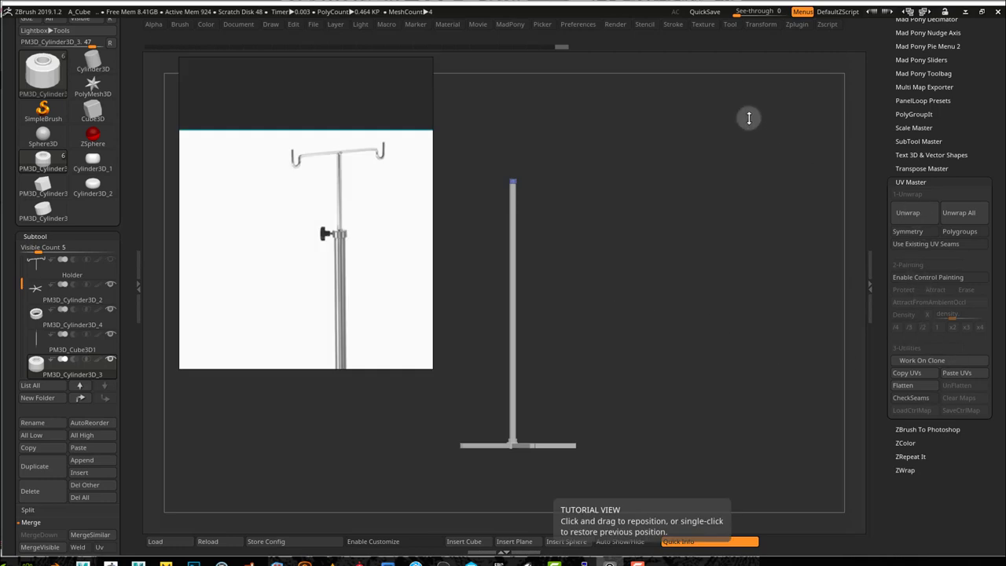
{"action": "left_click", "coordinate": [705, 11]}
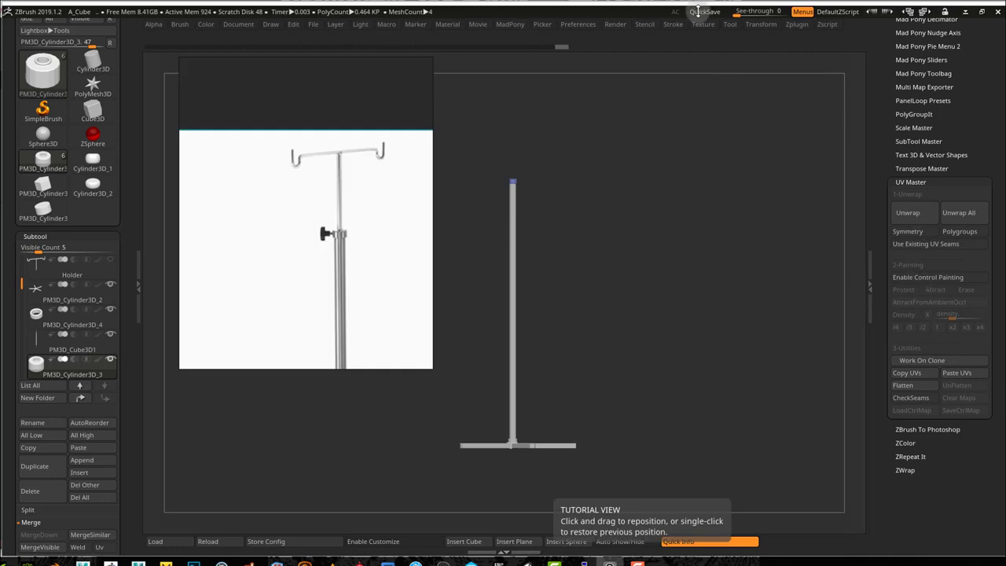
{"action": "left_click", "coordinate": [910, 214]}
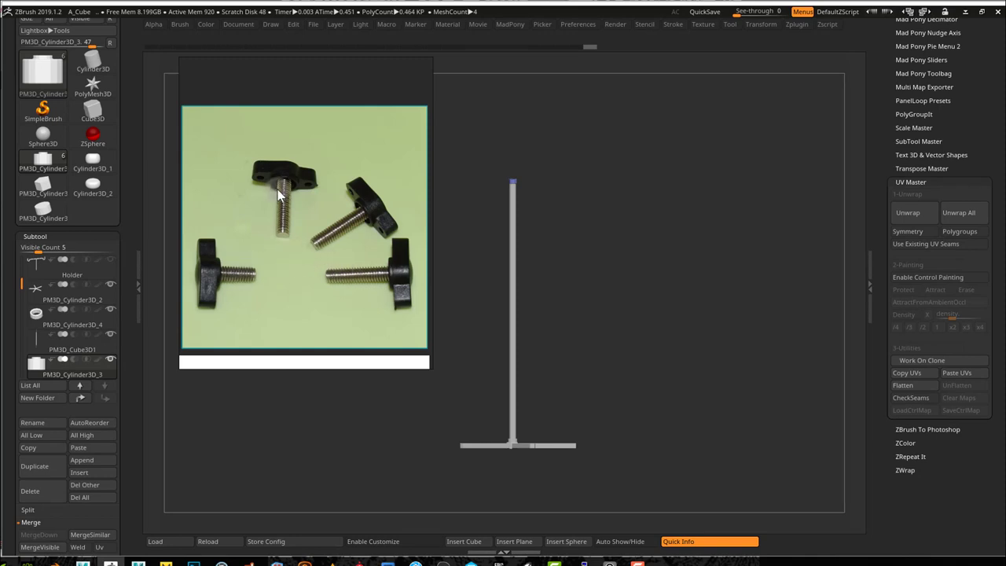
{"action": "scroll", "coordinate": [278, 189], "scroll_direction": "up", "scroll_amount": 5}
{"action": "scroll", "coordinate": [277, 190], "scroll_direction": "down", "scroll_amount": 5}
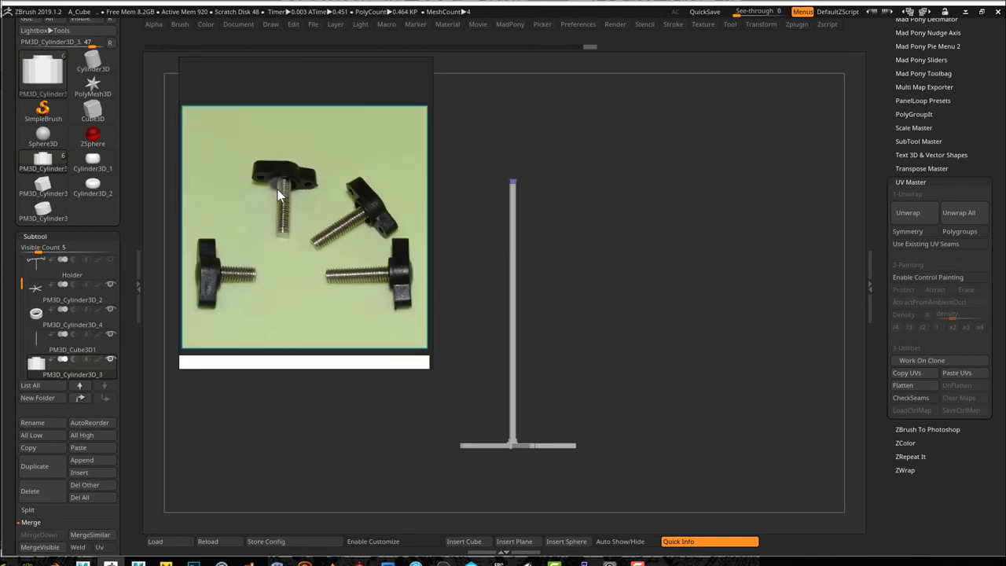
{"action": "scroll", "coordinate": [278, 190], "scroll_direction": "up", "scroll_amount": 3}
{"action": "scroll", "coordinate": [277, 189], "scroll_direction": "down", "scroll_amount": 1}
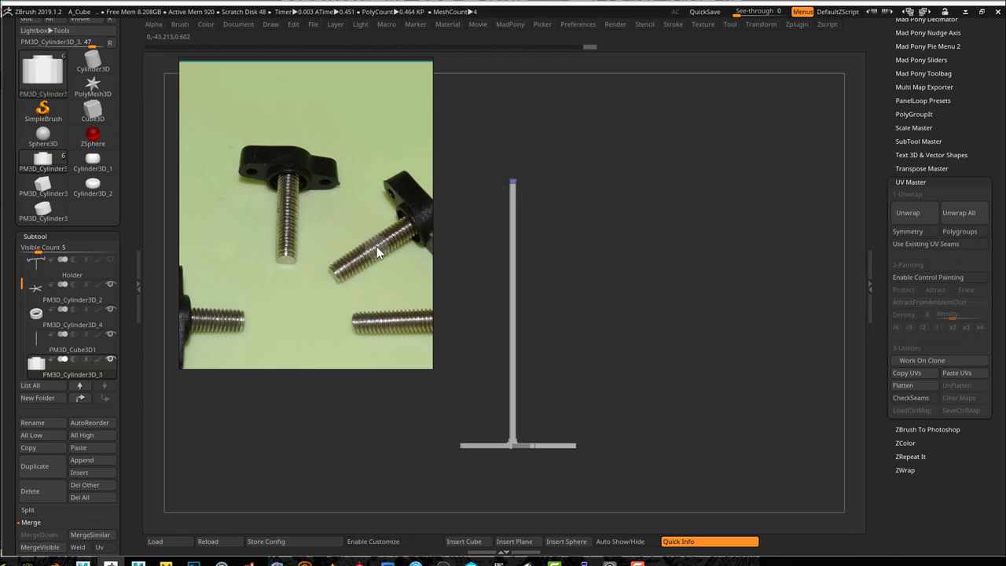
{"action": "middle_click_drag", "start_coordinate": [295, 281], "coordinate": [379, 227]}
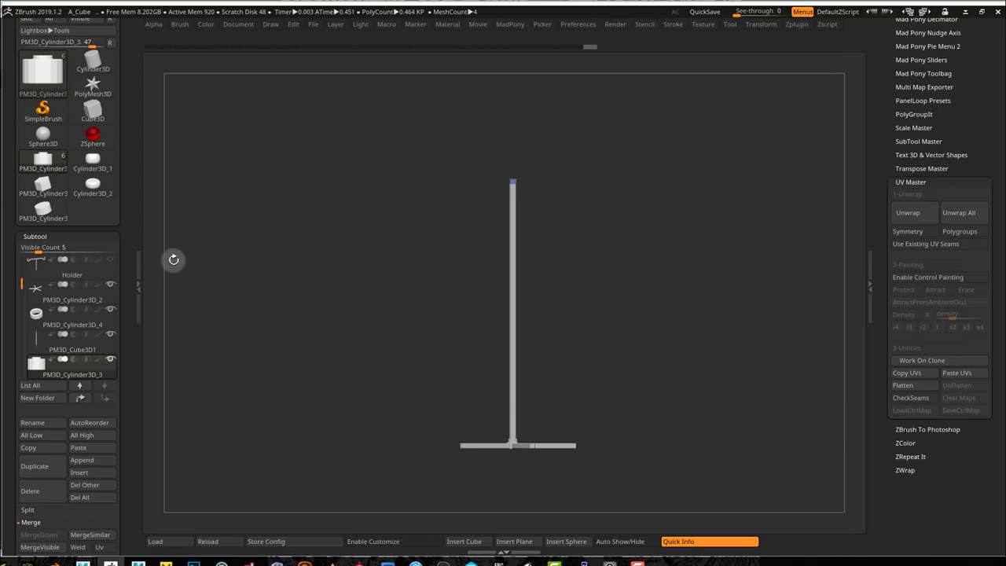
Make the parametric Cylinder3D_2 primitive the active tool
{"action": "left_click", "coordinate": [47, 215]}
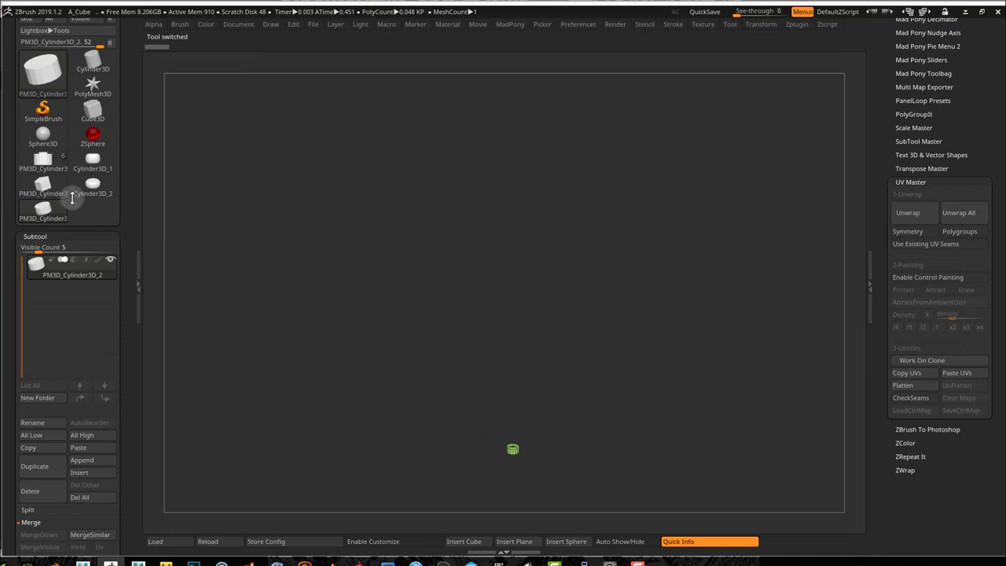
{"action": "left_click", "coordinate": [42, 191]}
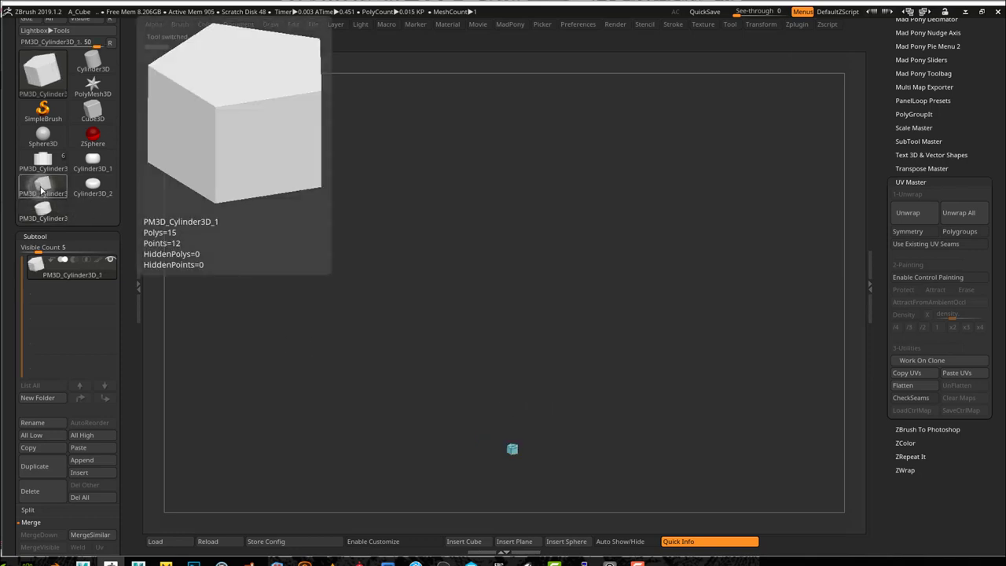
{"action": "left_click_drag", "start_coordinate": [515, 454], "coordinate": [882, 486]}
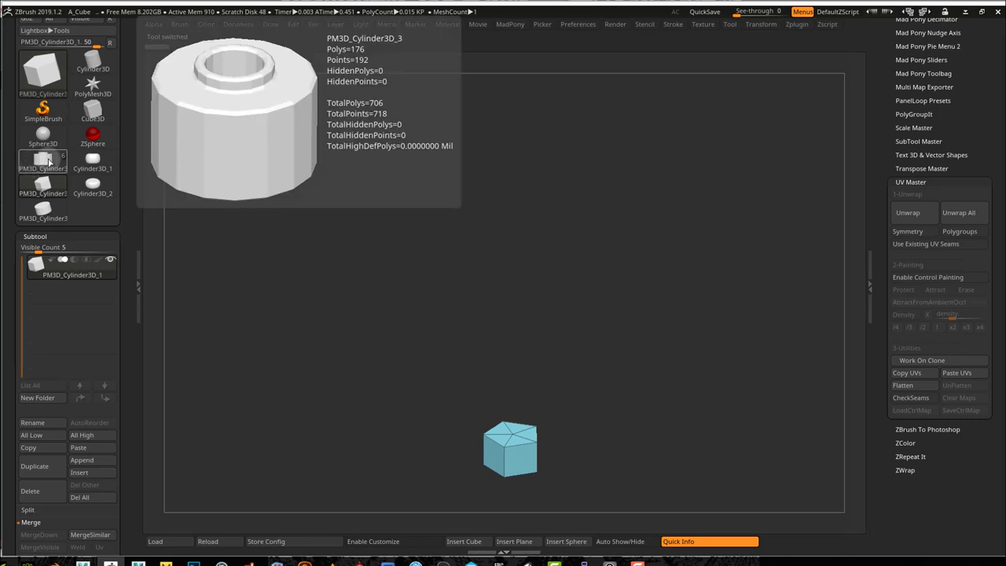
{"action": "left_click", "coordinate": [60, 160]}
{"action": "left_click", "coordinate": [90, 164]}
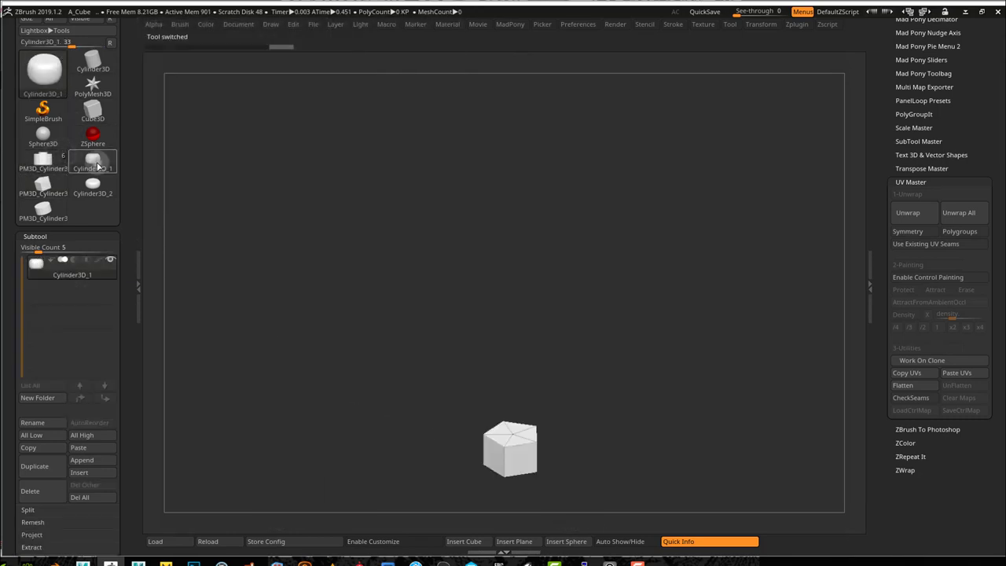
{"action": "left_click", "coordinate": [93, 188]}
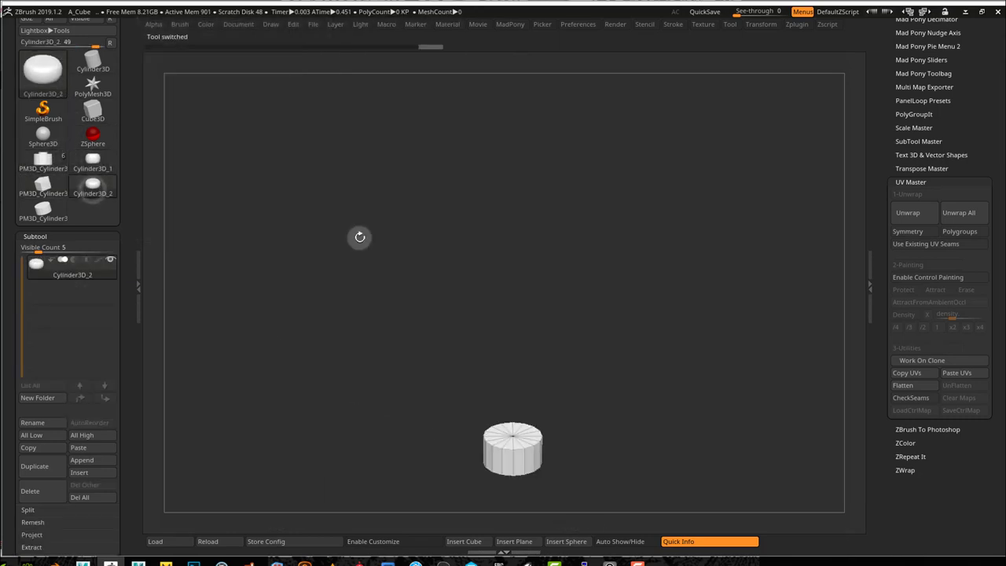
{"action": "left_click_drag", "start_coordinate": [611, 467], "coordinate": [650, 370], "text": "alt"}
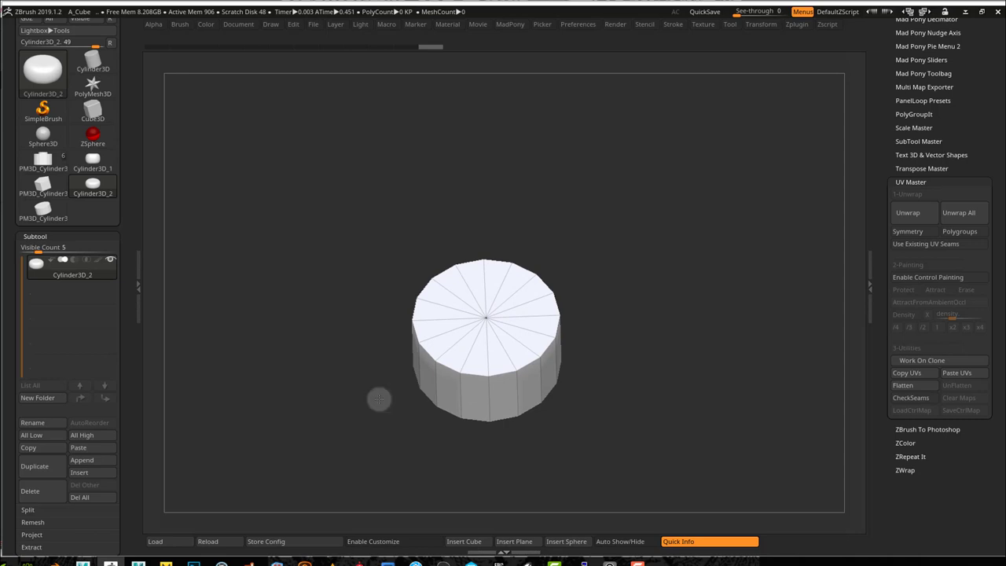
Set the cylinder primitive's HDivide to 12 in its Initialize settings, keeping it aligned to Y
{"action": "left_click_drag", "start_coordinate": [126, 446], "coordinate": [119, 333]}
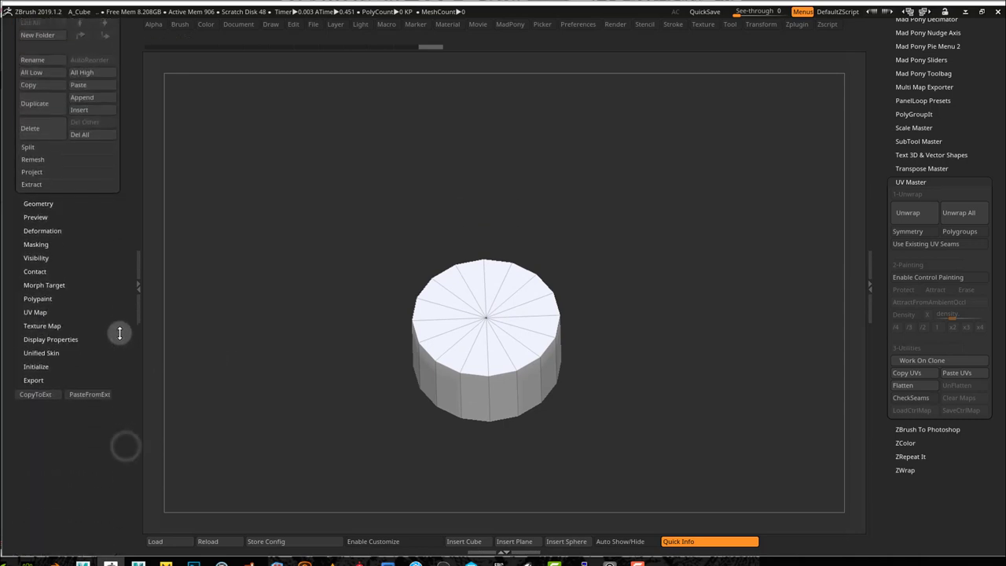
{"action": "left_click", "coordinate": [38, 367]}
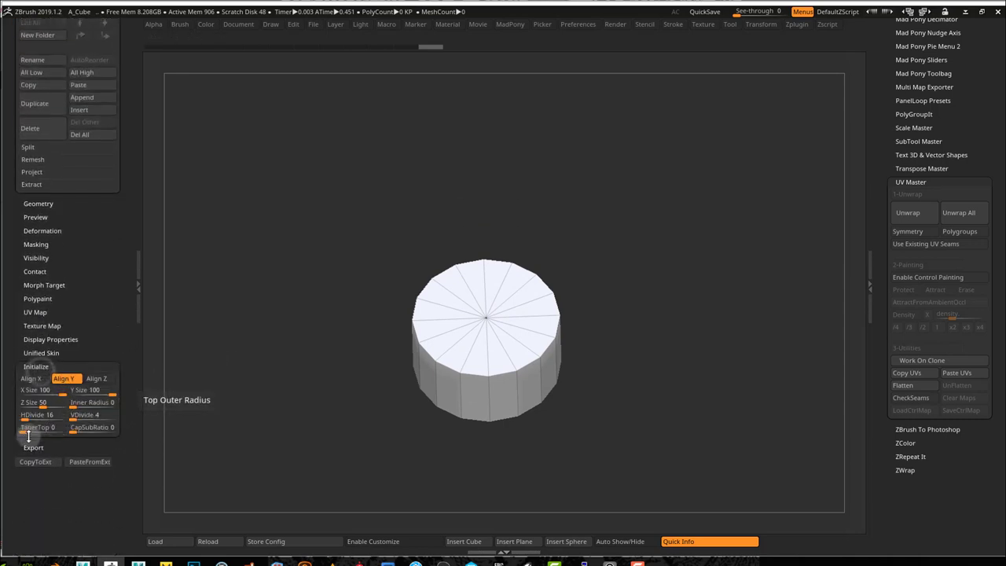
{"action": "left_click", "coordinate": [53, 462]}
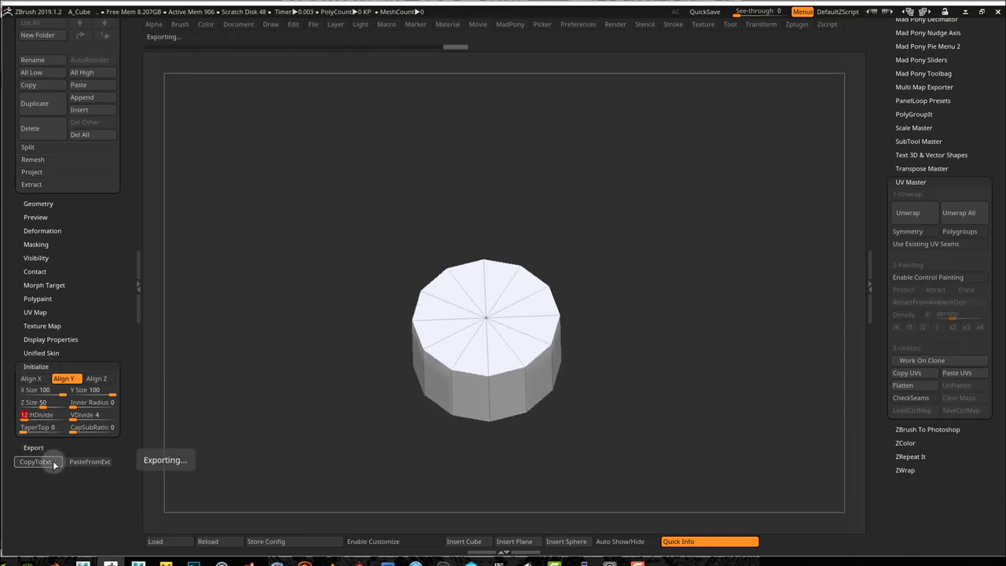
{"action": "left_click_drag", "start_coordinate": [519, 335], "coordinate": [609, 340]}
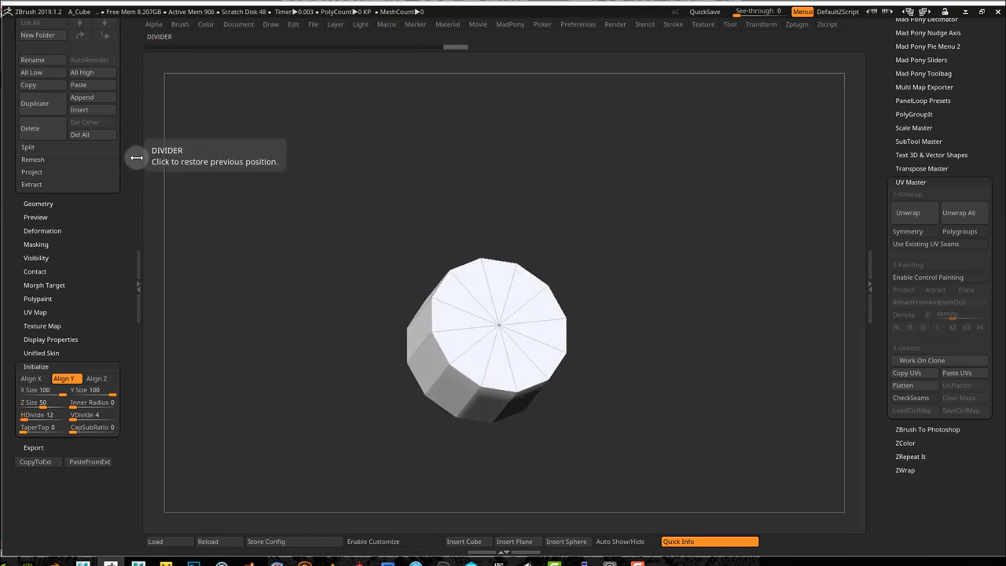
Convert the 12-sided cylinder primitive into an editable PolyMesh3D
{"action": "left_click_drag", "start_coordinate": [128, 152], "coordinate": [134, 259]}
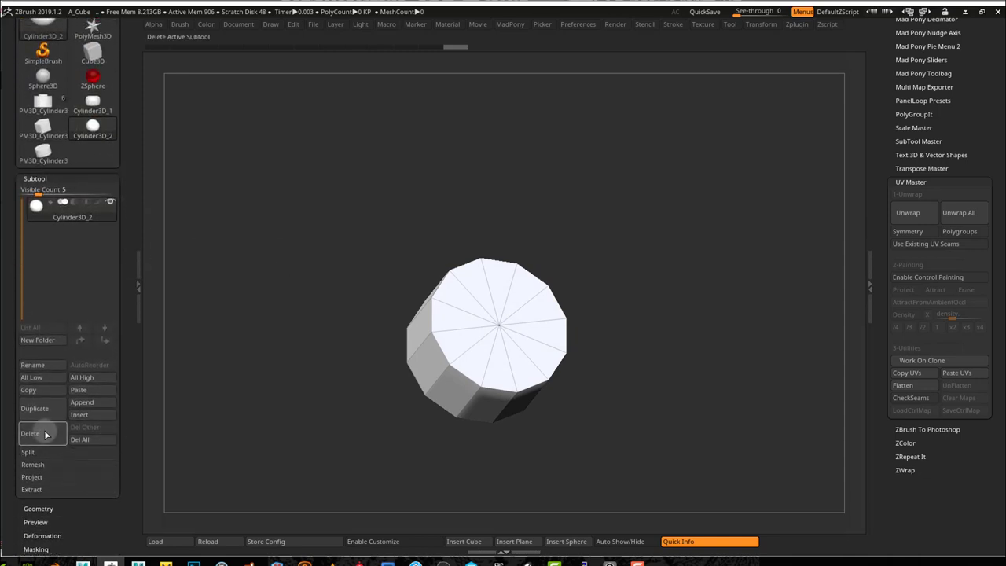
{"action": "scroll", "coordinate": [129, 152], "scroll_direction": "up", "scroll_amount": 3}
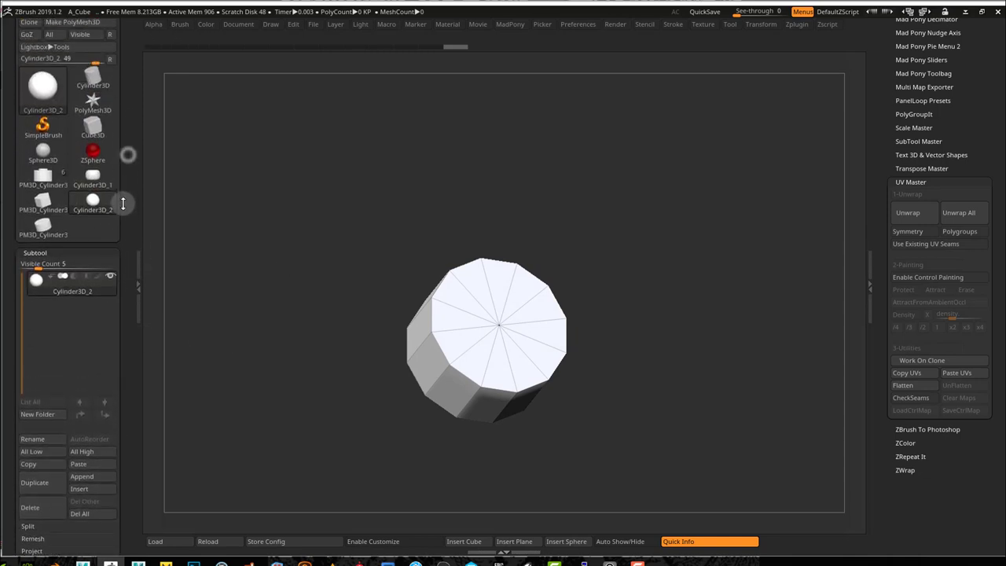
{"action": "scroll", "coordinate": [123, 160], "scroll_direction": "up", "scroll_amount": 1}
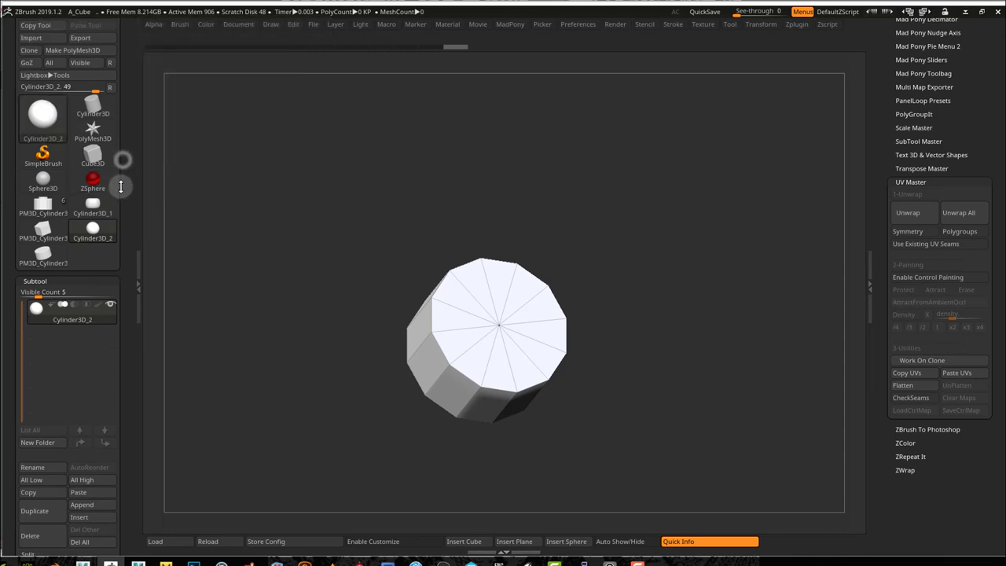
{"action": "left_click", "coordinate": [71, 50]}
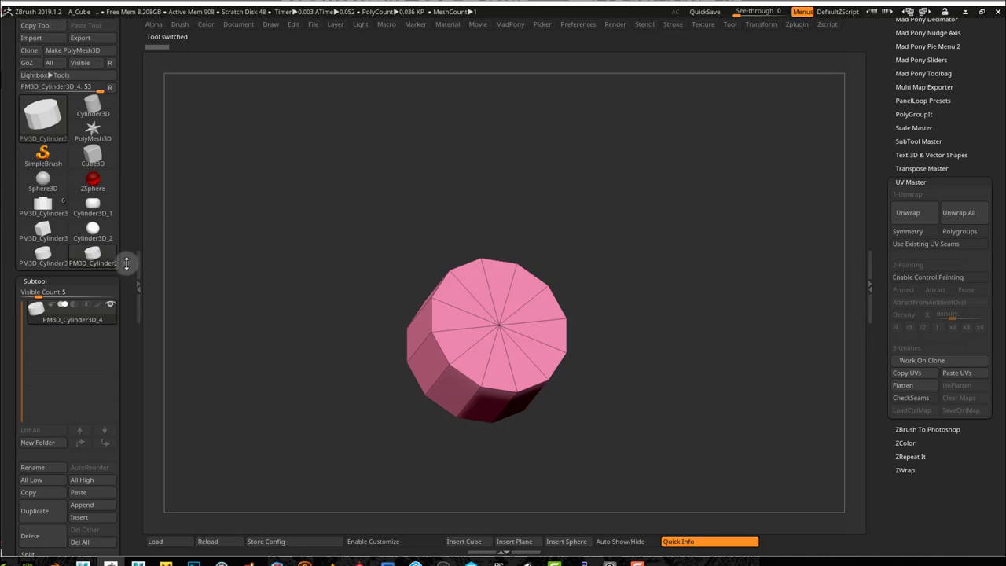
Rename the new cylinder subtool as Handle_p
{"action": "scroll", "coordinate": [125, 244], "scroll_direction": "down", "scroll_amount": 3}
{"action": "left_click", "coordinate": [49, 400]}
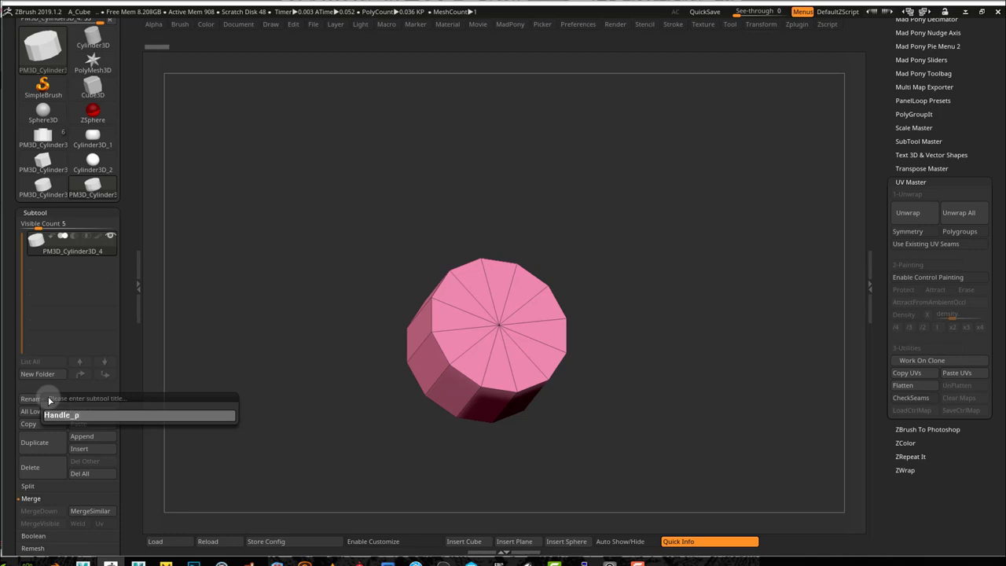
{"action": "type", "text": "Handle_p"}
{"action": "key", "text": "Return"}
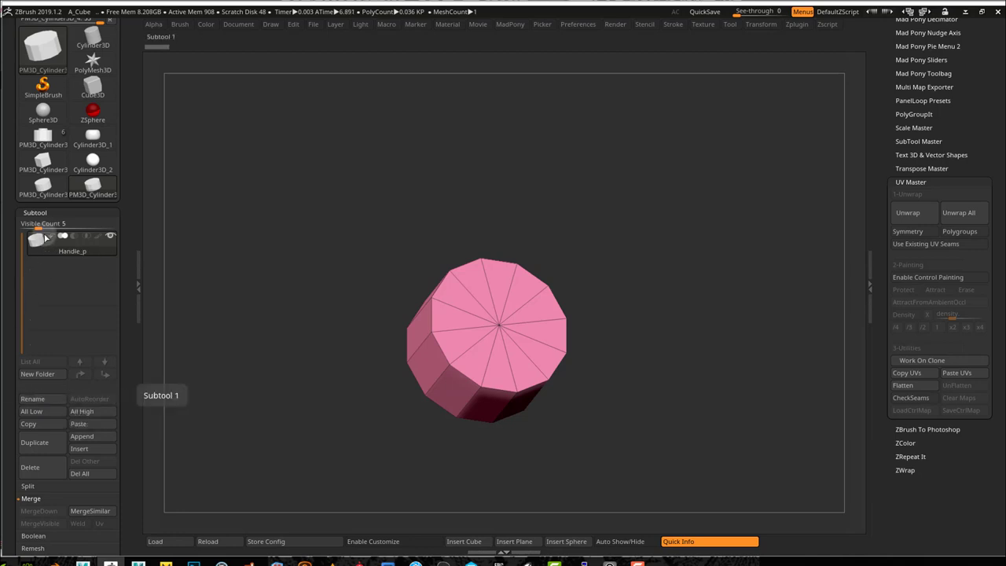
Switch back to the IV pole tool and insert Handle_p as a subtool below the clamp collar
{"action": "left_click", "coordinate": [43, 138]}
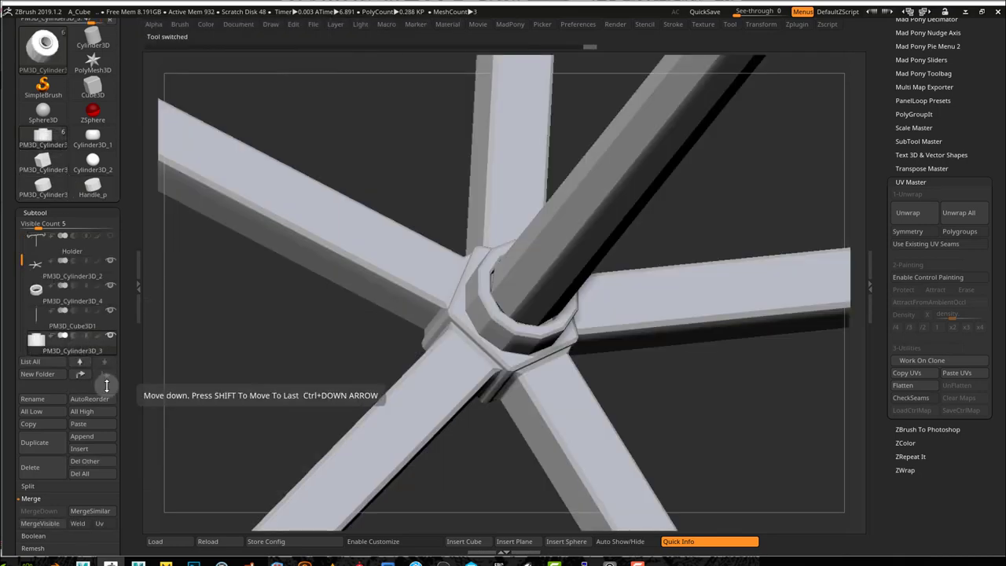
{"action": "left_click", "coordinate": [79, 448]}
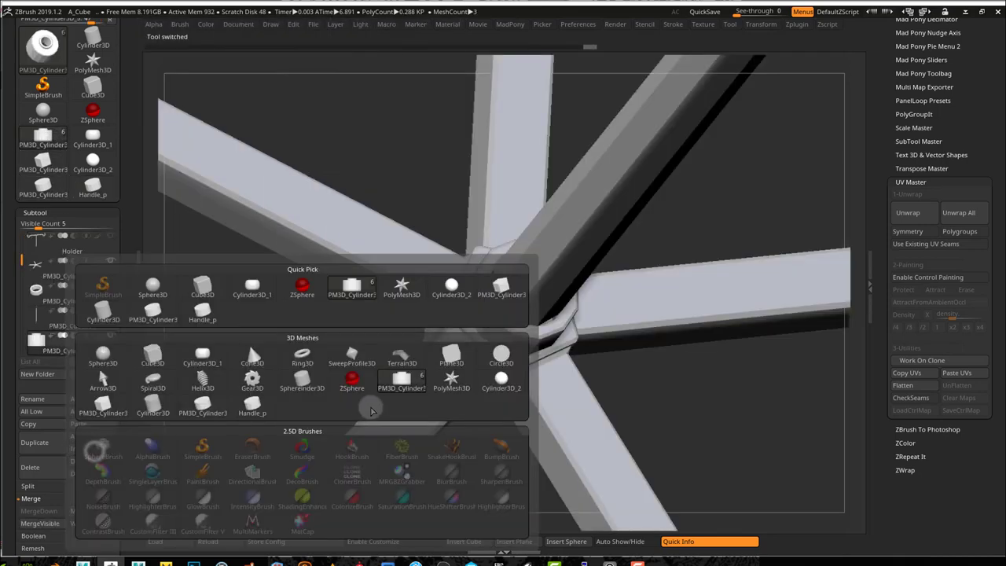
{"action": "left_click", "coordinate": [212, 313]}
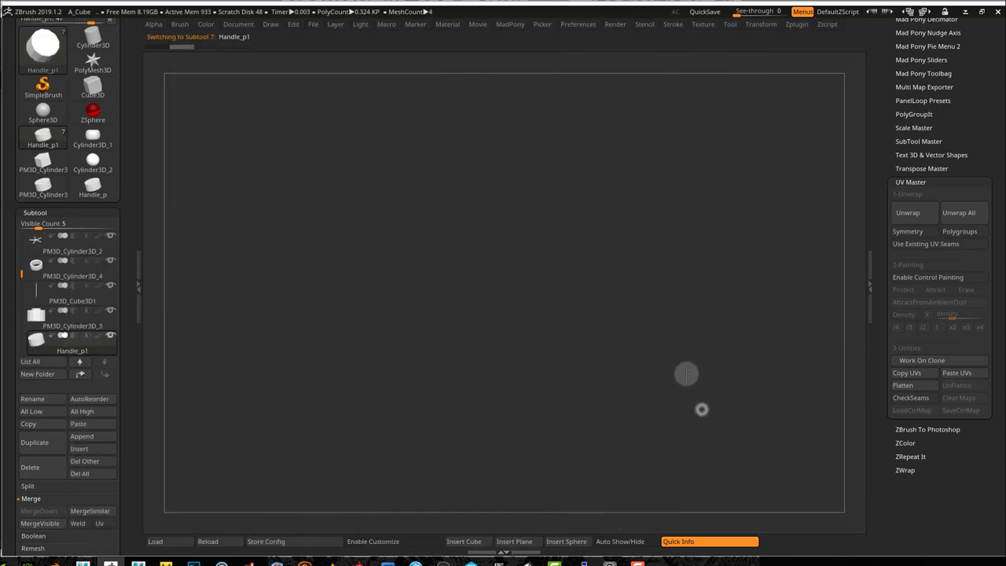
Locate the inserted handle cylinder under the pole's legged base and isolate it in Solo mode
{"action": "left_click_drag", "start_coordinate": [686, 374], "coordinate": [560, 369]}
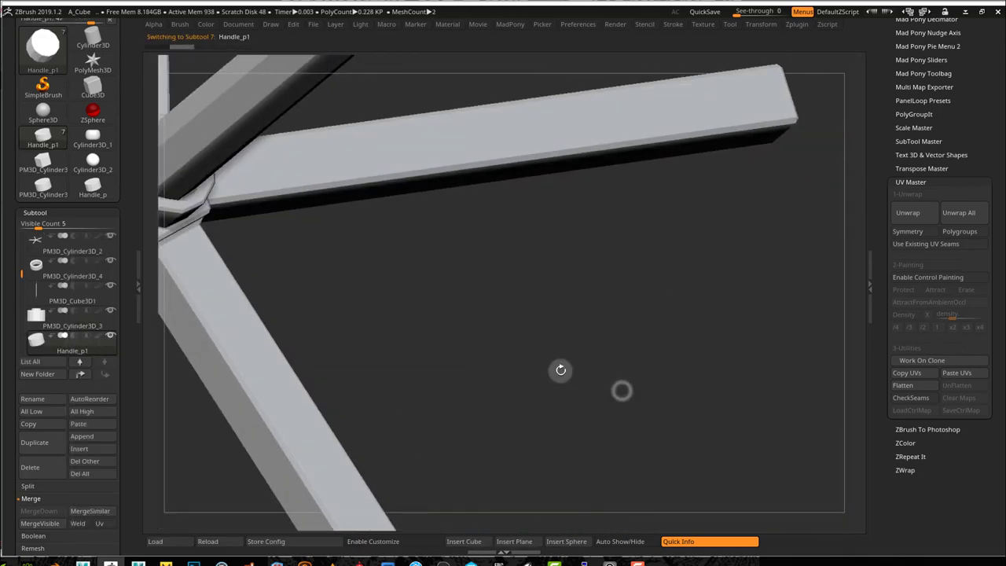
{"action": "right_click_drag", "start_coordinate": [187, 202], "coordinate": [214, 216]}
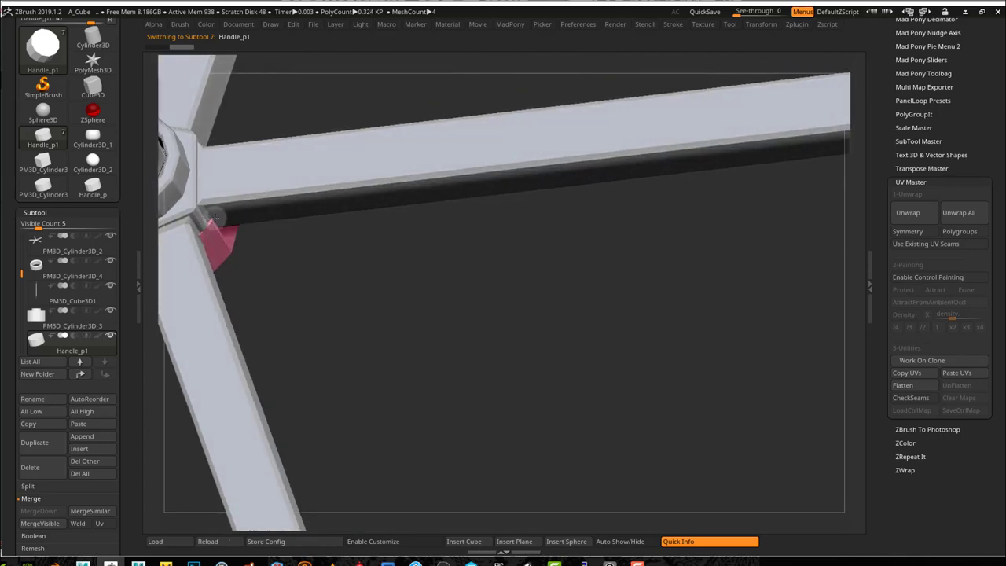
{"action": "left_click_drag", "start_coordinate": [333, 279], "coordinate": [721, 343]}
{"action": "left_click_drag", "start_coordinate": [586, 411], "coordinate": [608, 315]}
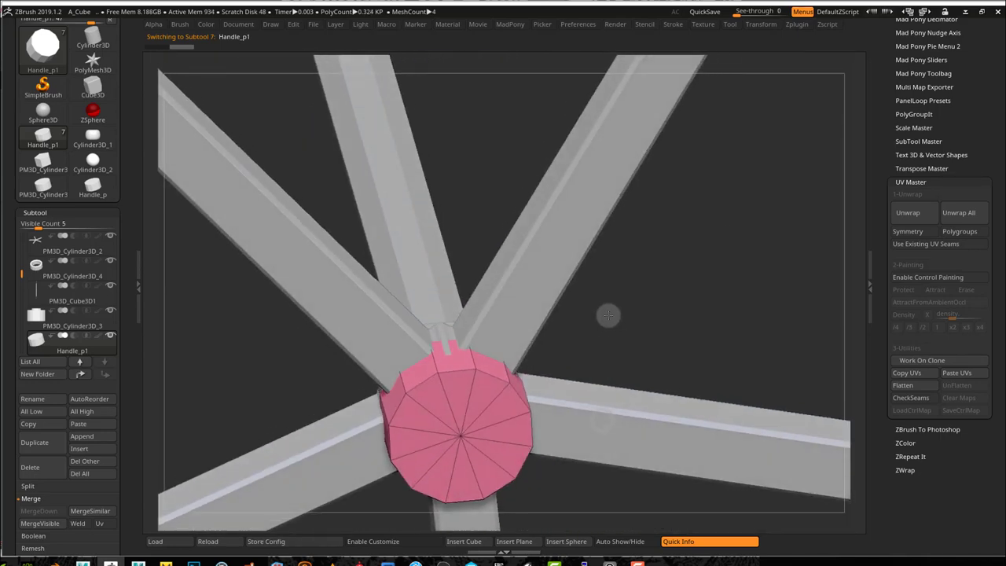
{"action": "key", "text": "shift+alt+s"}
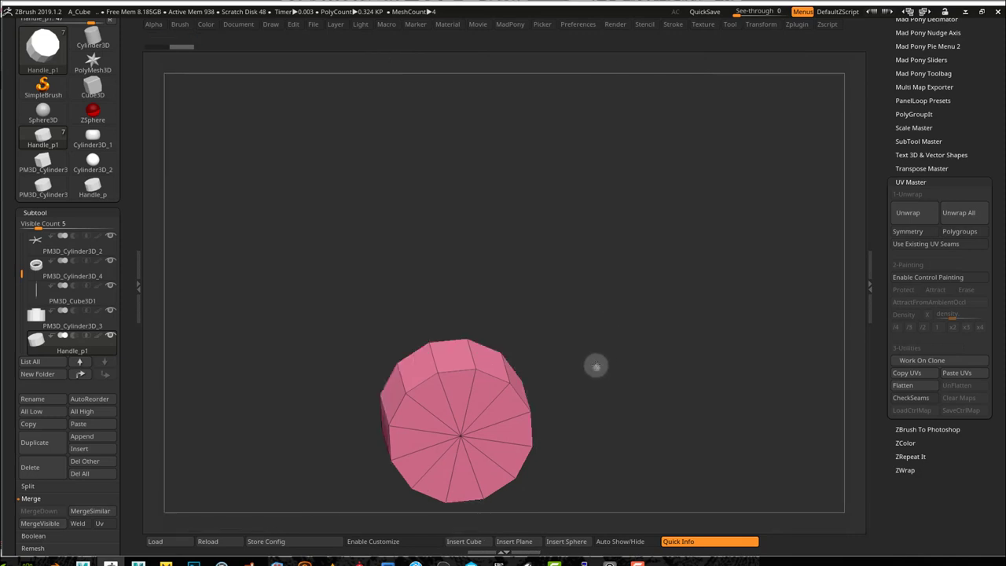
{"action": "left_click_drag", "start_coordinate": [596, 366], "coordinate": [614, 278]}
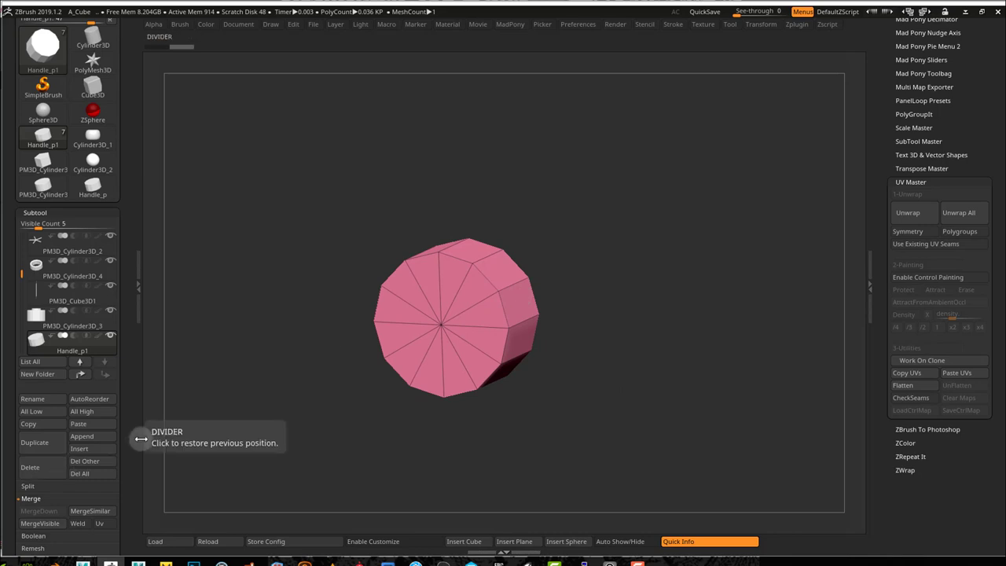
Split the handle cylinder's caps and side wall into separate polygroups with Groups By Normals
{"action": "scroll", "coordinate": [128, 382], "scroll_direction": "down", "scroll_amount": 5}
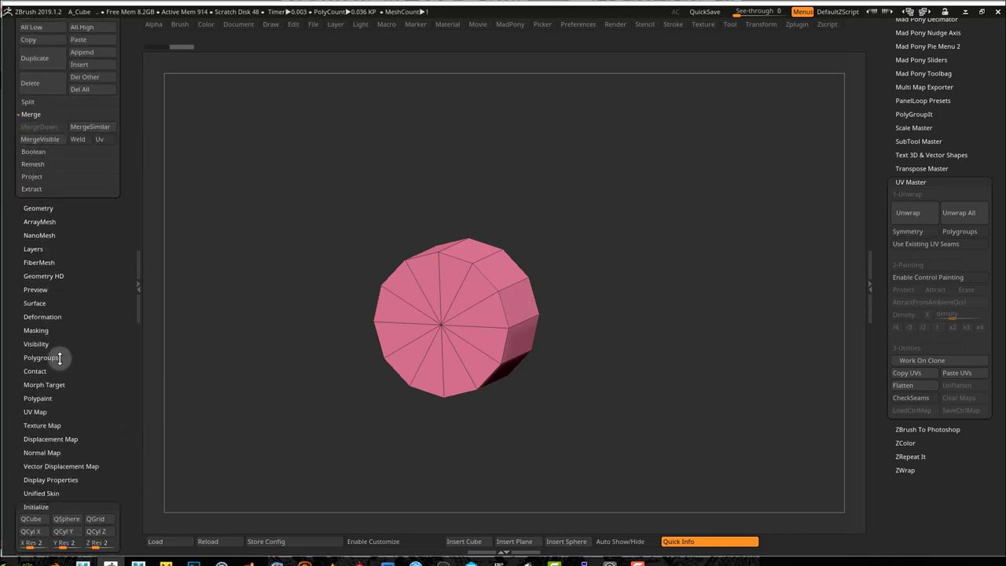
{"action": "left_click", "coordinate": [59, 358]}
{"action": "scroll", "coordinate": [126, 443], "scroll_direction": "down", "scroll_amount": 1}
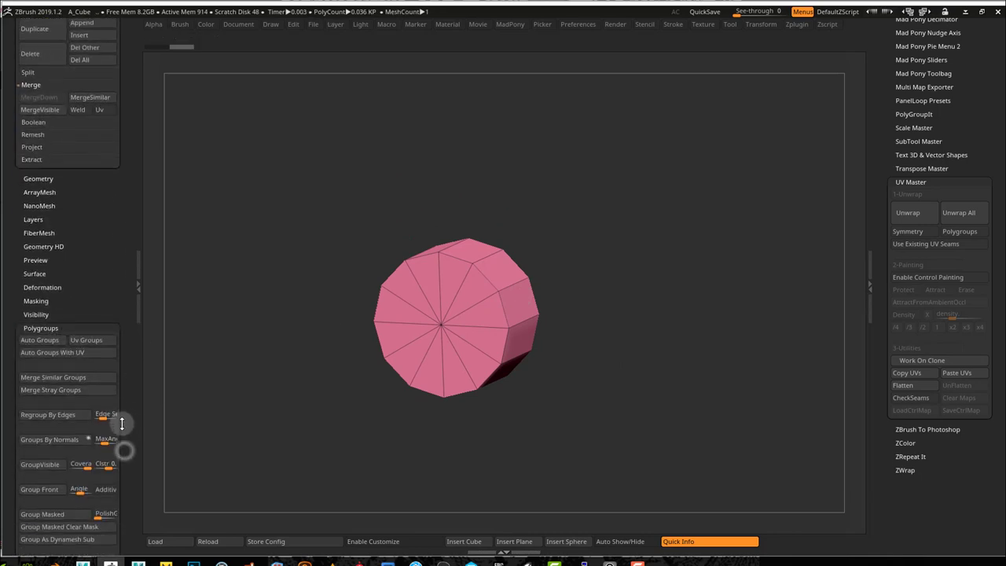
{"action": "left_click", "coordinate": [46, 439]}
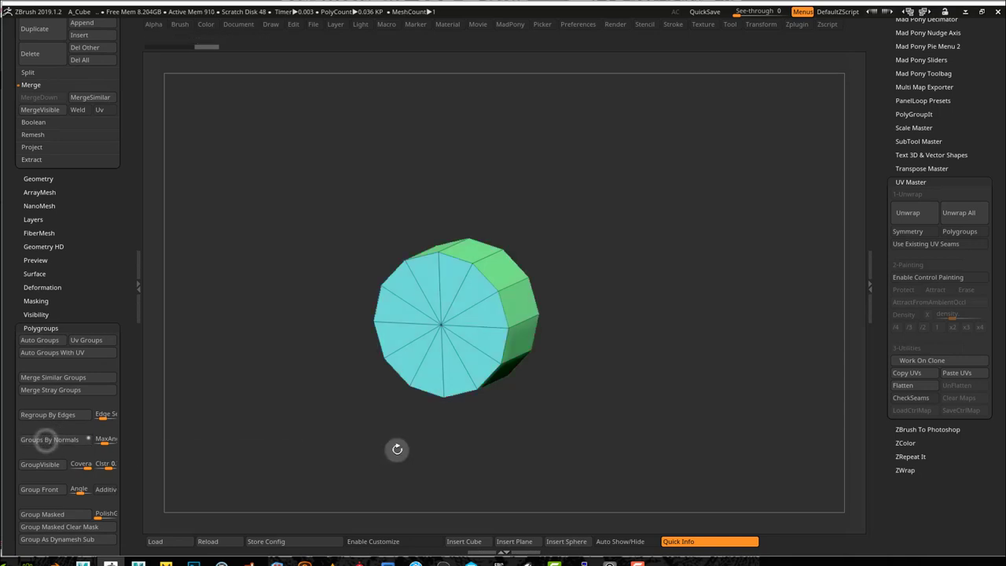
{"action": "left_click_drag", "start_coordinate": [336, 397], "coordinate": [346, 435]}
{"action": "left_click_drag", "start_coordinate": [447, 456], "coordinate": [431, 415]}
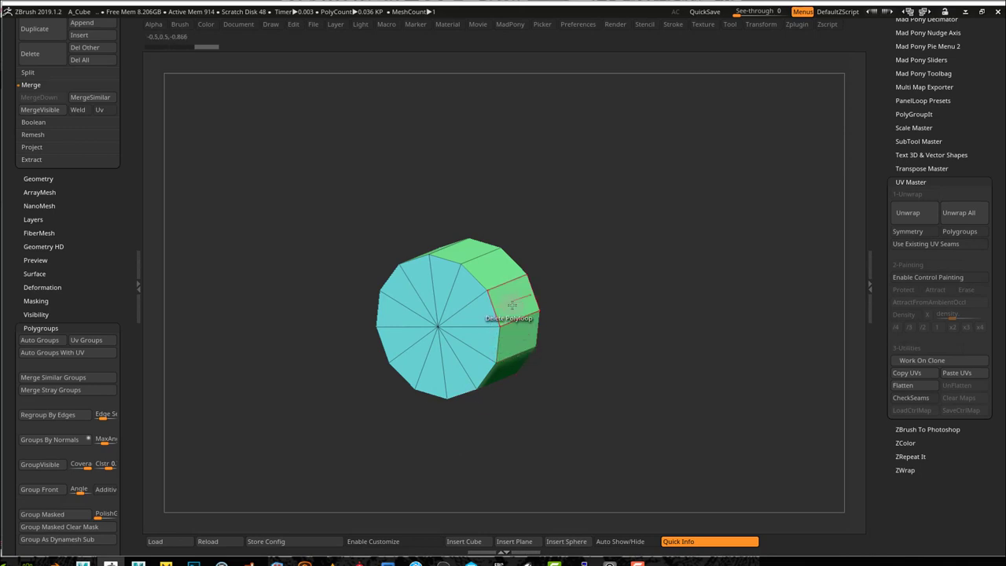
{"action": "mouse_move", "coordinate": [576, 344]}
{"action": "left_mouse_down"}
{"action": "mouse_move", "coordinate": [575, 335]}
{"action": "mouse_move", "coordinate": [585, 337]}
{"action": "left_mouse_up"}
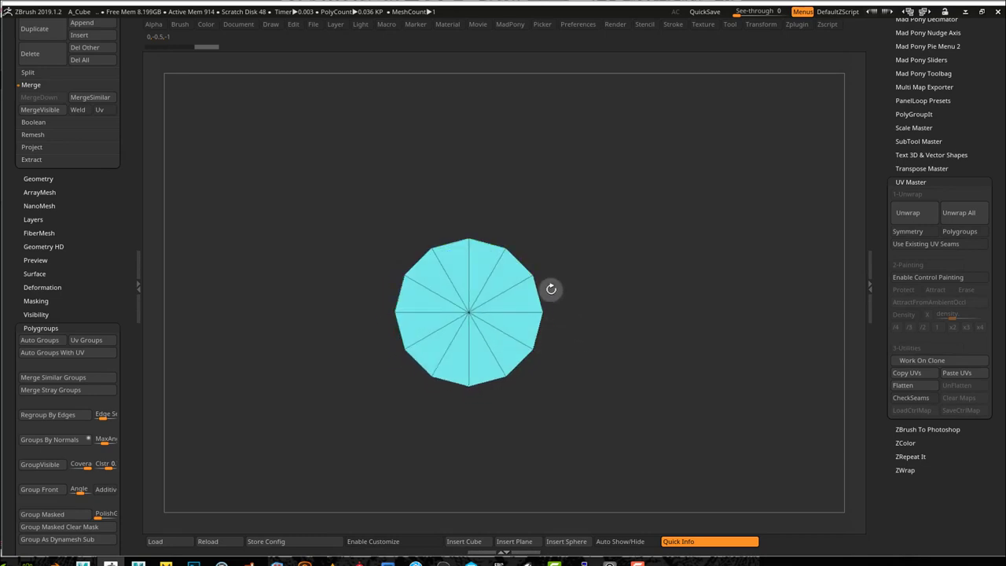
Try to pull a pair of side faces outward on both opposite sides of the handle cylinder using QMesh with target A Single Poly
{"action": "left_click_drag", "start_coordinate": [552, 288], "coordinate": [566, 292]}
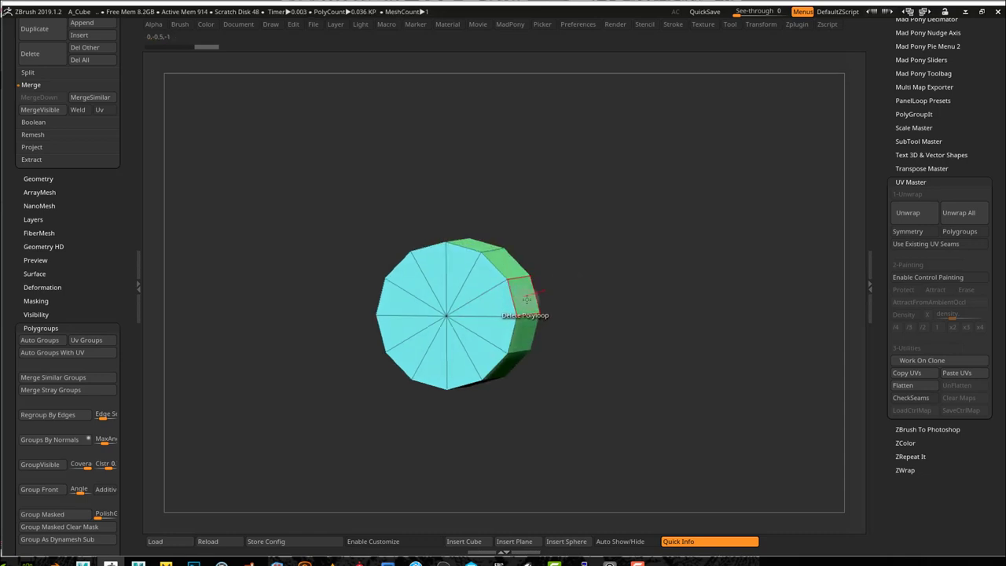
{"action": "left_click_drag", "start_coordinate": [596, 355], "coordinate": [648, 355]}
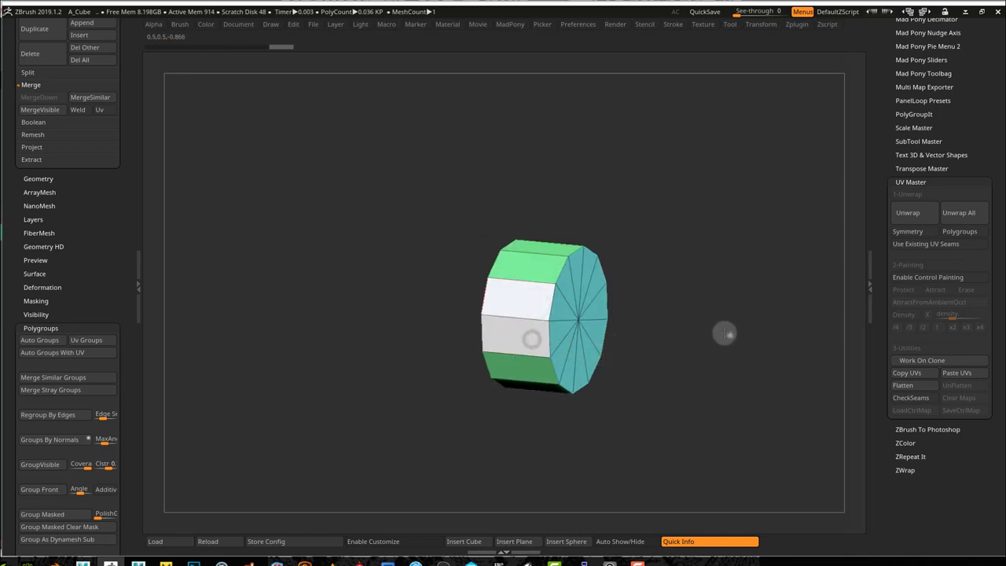
{"action": "left_click_drag", "start_coordinate": [724, 332], "coordinate": [706, 378]}
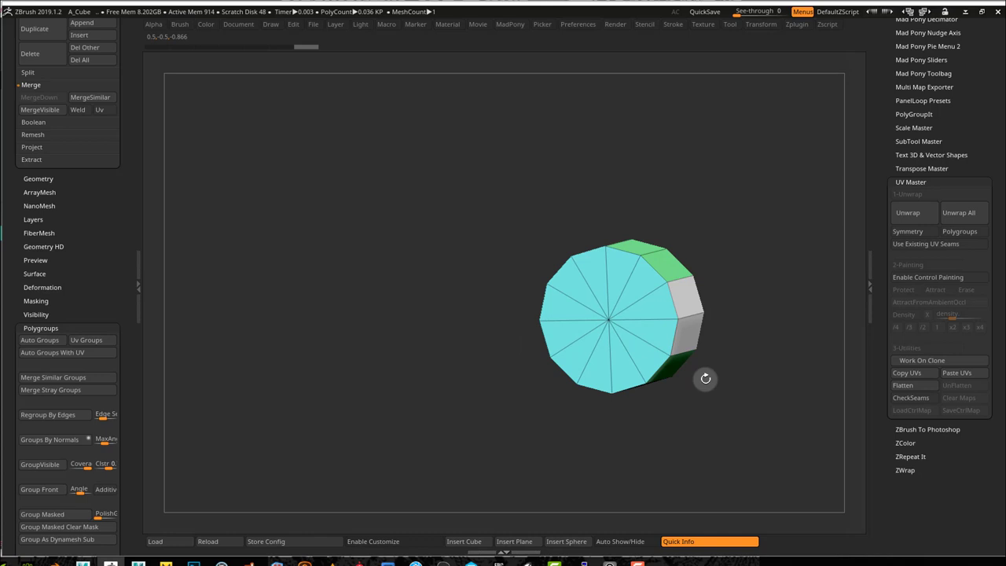
{"action": "key", "text": "space"}
{"action": "left_click", "coordinate": [667, 341]}
{"action": "key", "text": "space"}
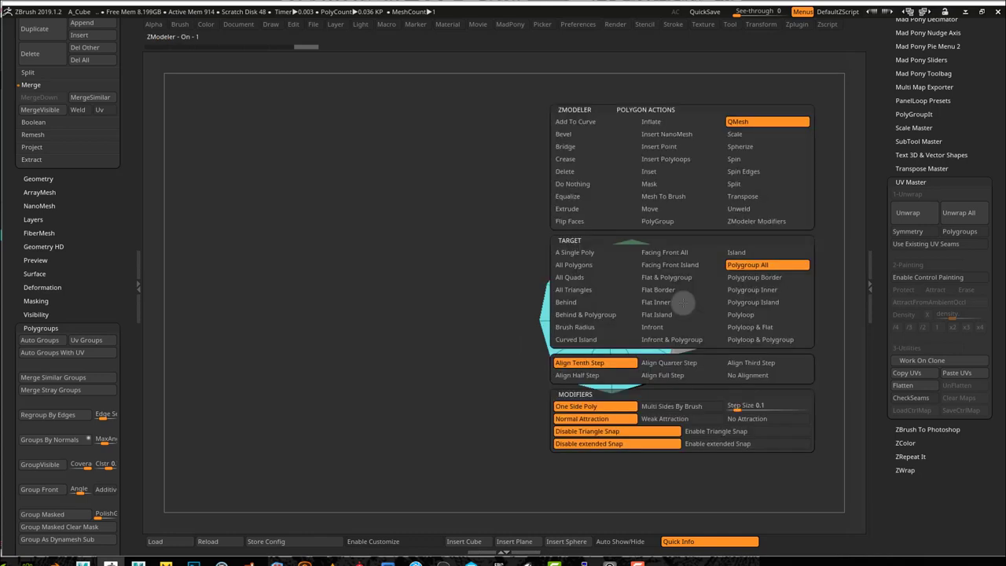
{"action": "left_click", "coordinate": [599, 252]}
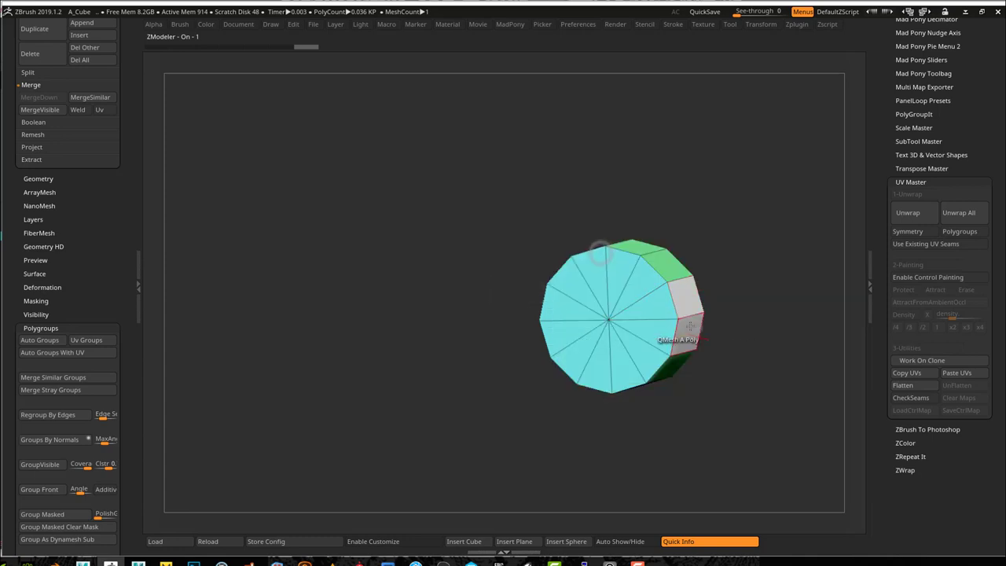
{"action": "left_click_drag", "start_coordinate": [720, 355], "coordinate": [586, 305]}
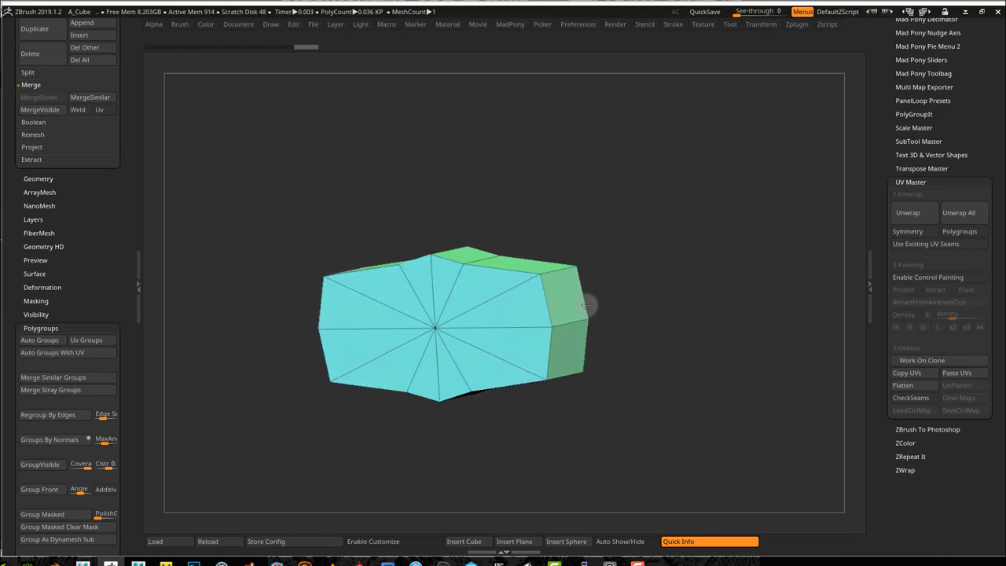
{"action": "mouse_move", "coordinate": [624, 359]}
{"action": "left_mouse_down"}
{"action": "mouse_move", "coordinate": [643, 353]}
{"action": "mouse_move", "coordinate": [640, 341]}
{"action": "mouse_move", "coordinate": [639, 366]}
{"action": "left_mouse_up"}
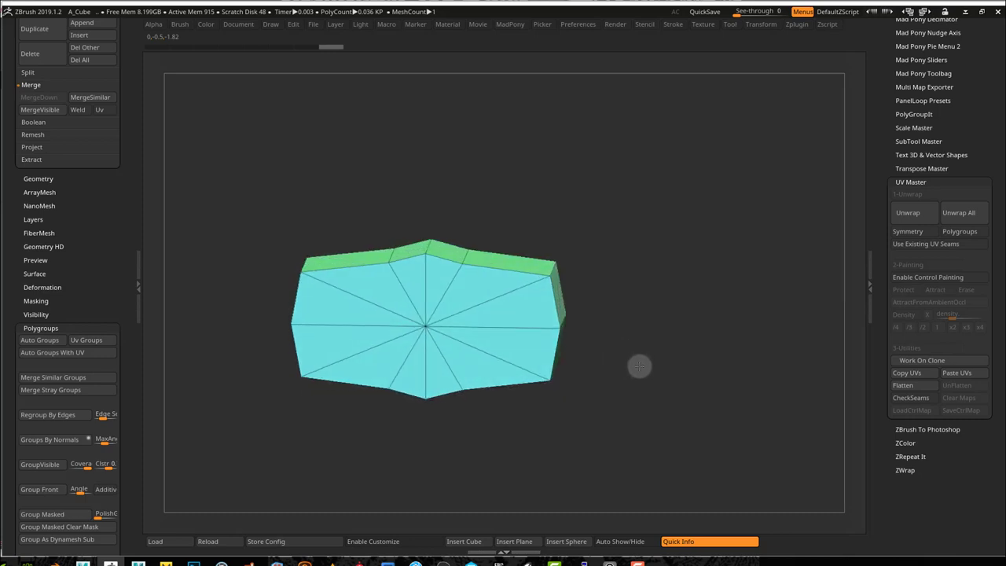
Delete the 12-sided handle subtool from the IV pole tool
{"action": "left_click", "coordinate": [51, 180]}
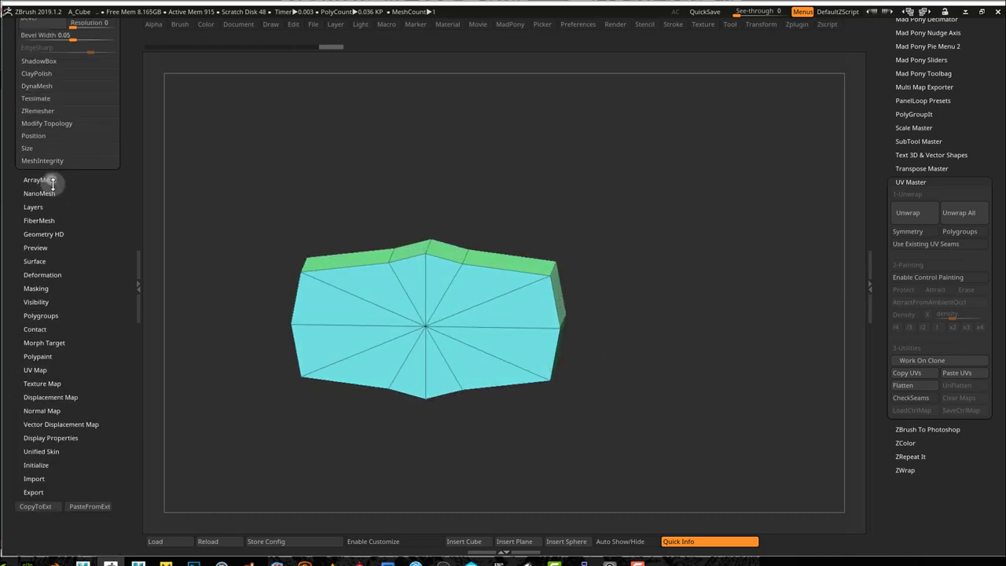
{"action": "scroll", "coordinate": [52, 267], "scroll_direction": "up", "scroll_amount": 5}
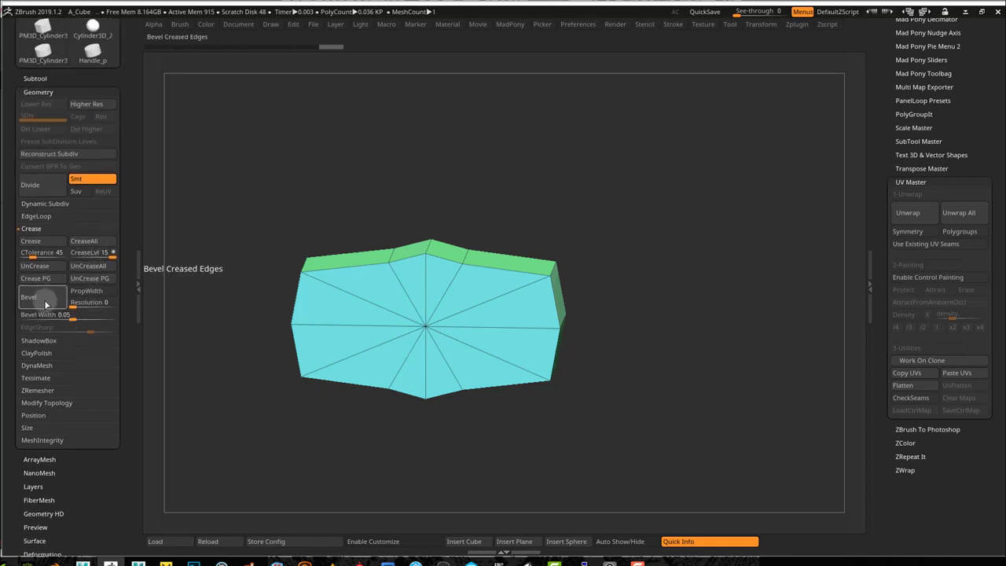
{"action": "left_click_drag", "start_coordinate": [132, 194], "coordinate": [126, 276]}
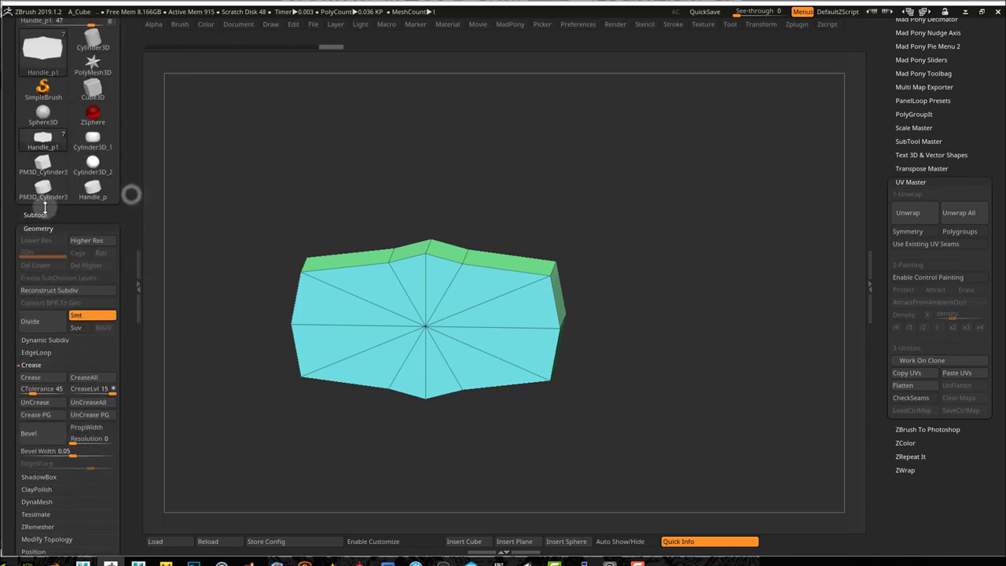
{"action": "left_click", "coordinate": [40, 216]}
{"action": "left_click", "coordinate": [30, 469]}
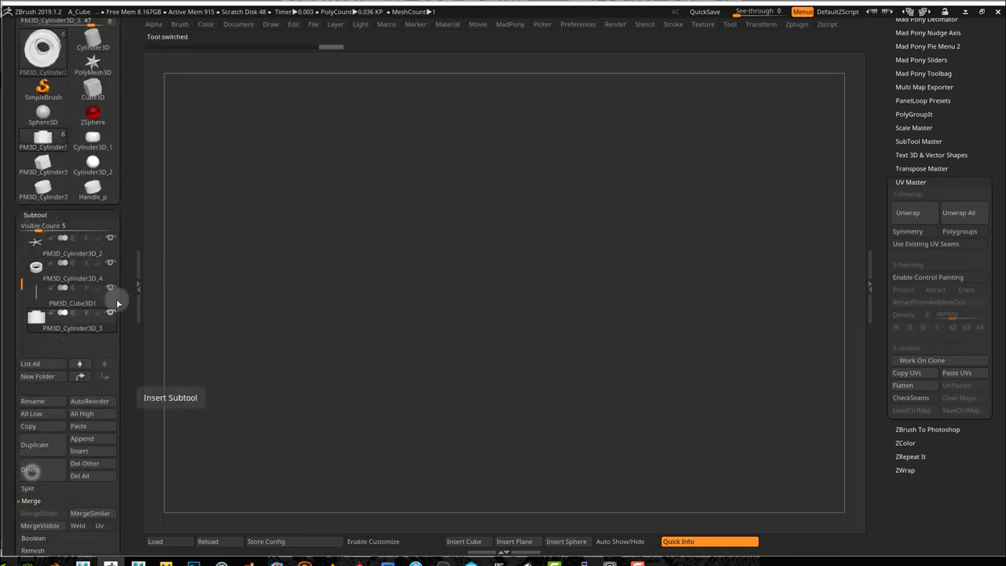
{"action": "left_click", "coordinate": [94, 188]}
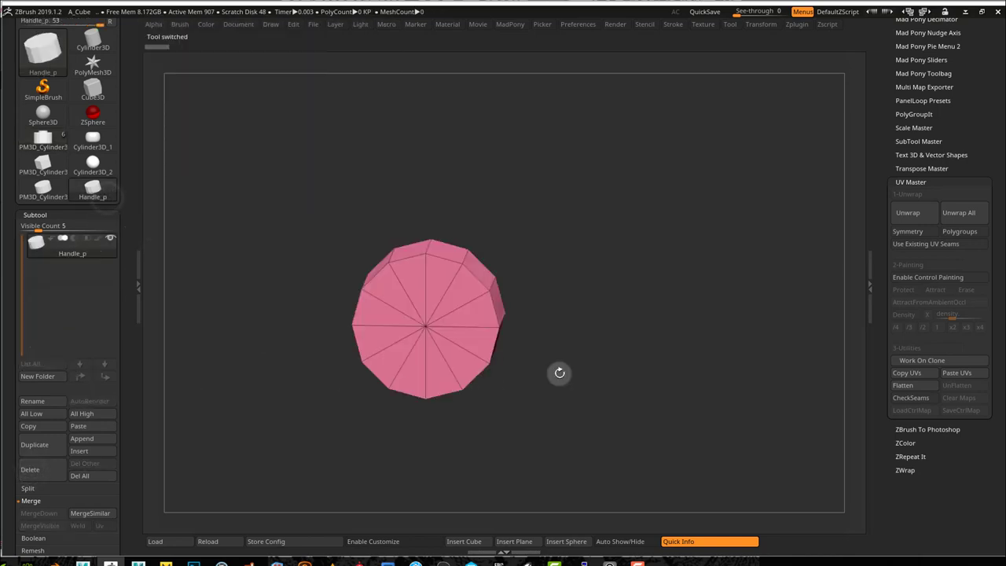
{"action": "left_click_drag", "start_coordinate": [559, 370], "coordinate": [552, 365]}
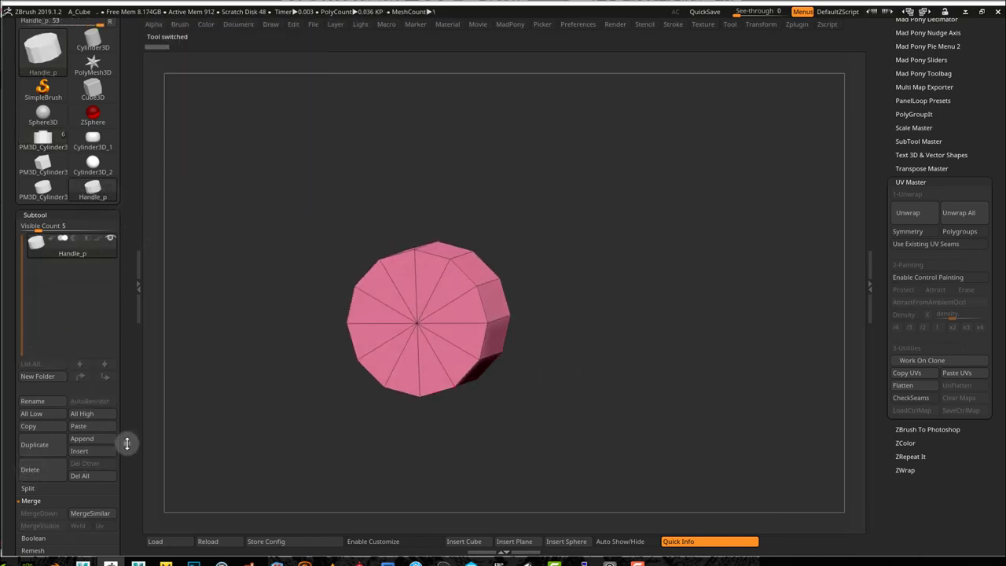
{"action": "left_click_drag", "start_coordinate": [127, 443], "coordinate": [122, 320]}
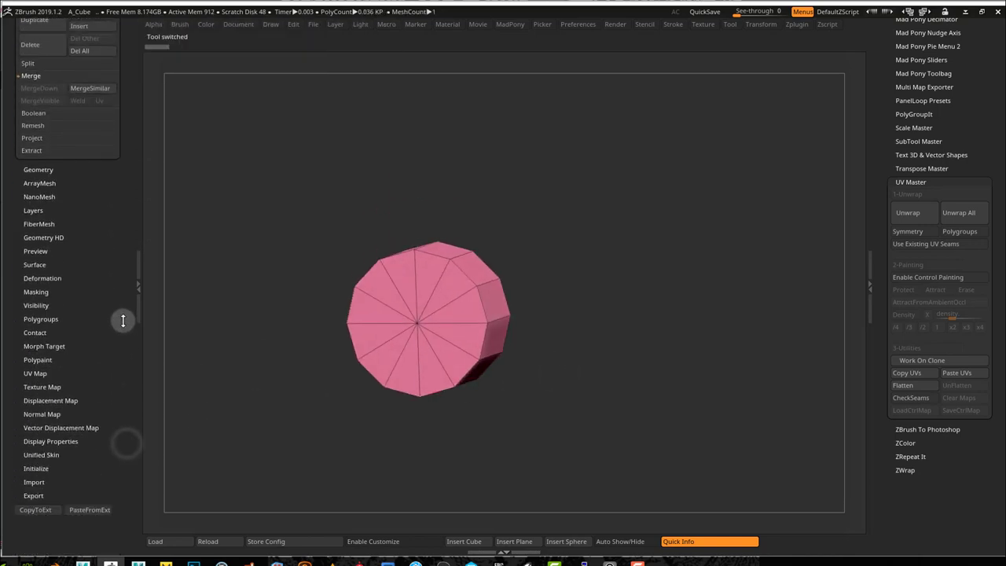
{"action": "left_click", "coordinate": [37, 469]}
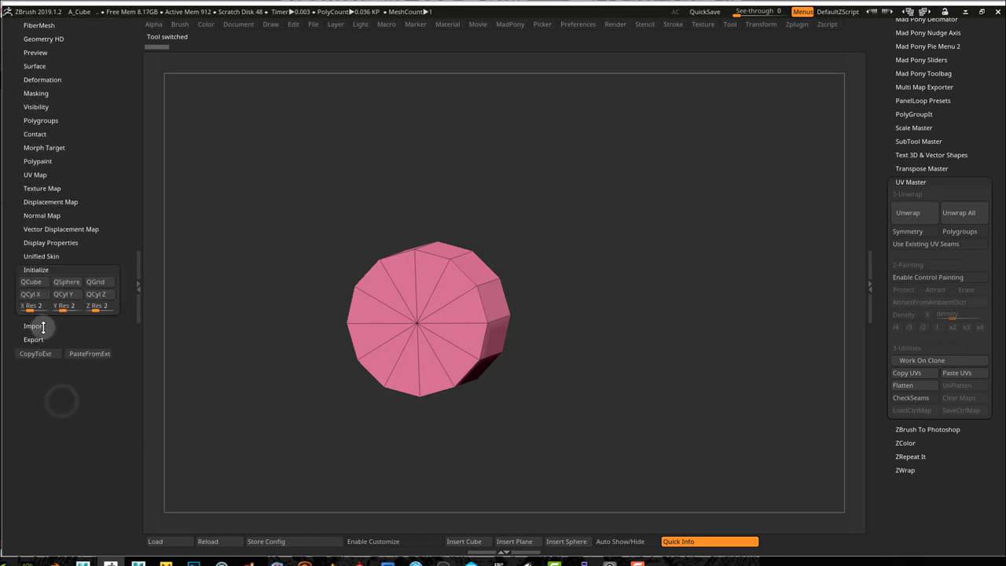
{"action": "left_click_drag", "start_coordinate": [125, 228], "coordinate": [133, 366]}
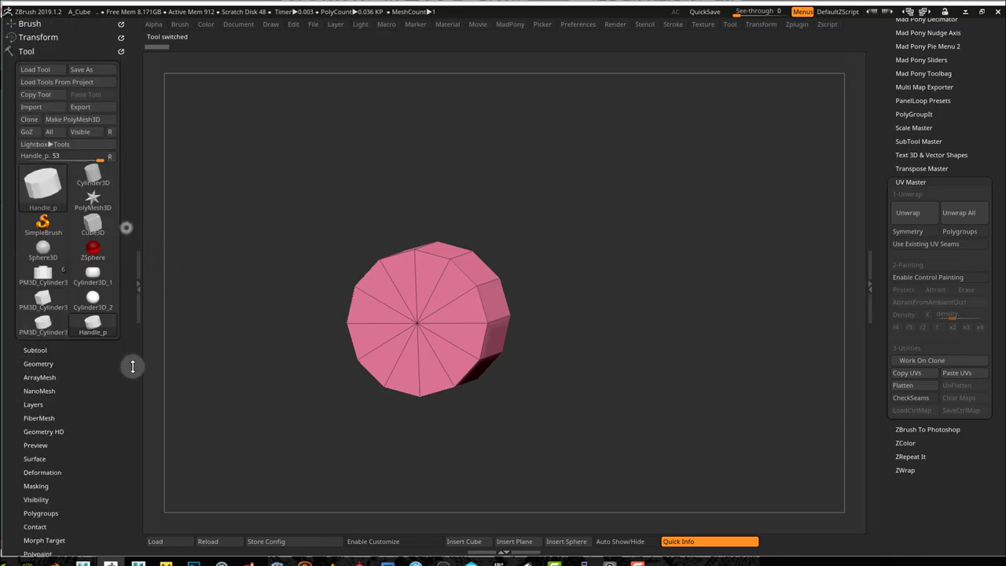
{"action": "left_click", "coordinate": [44, 323]}
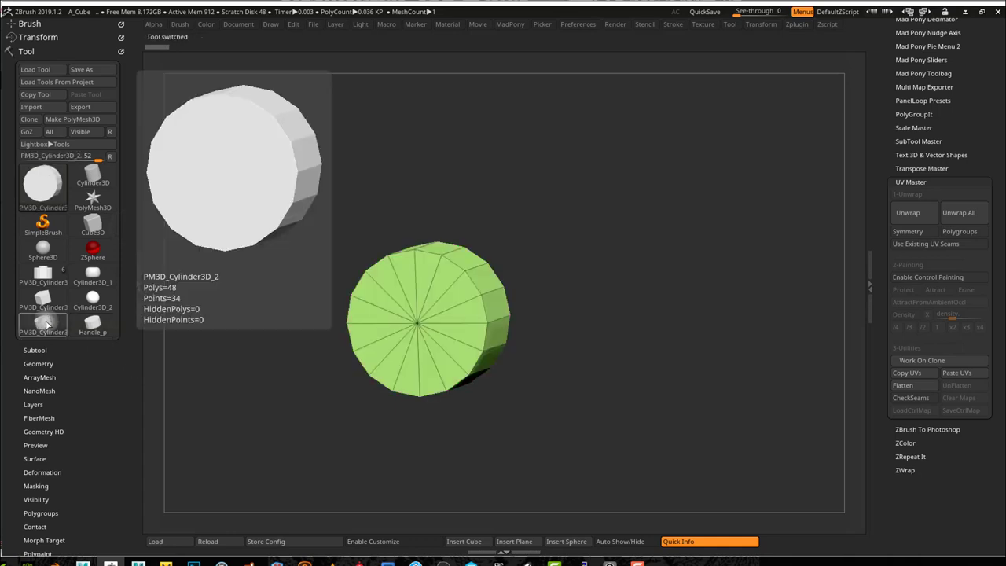
Switch to the Cylinder3D_2 primitive and set its HDivide to 16
{"action": "left_click", "coordinate": [87, 308]}
{"action": "left_click_drag", "start_coordinate": [125, 376], "coordinate": [133, 302]}
{"action": "left_click", "coordinate": [33, 410]}
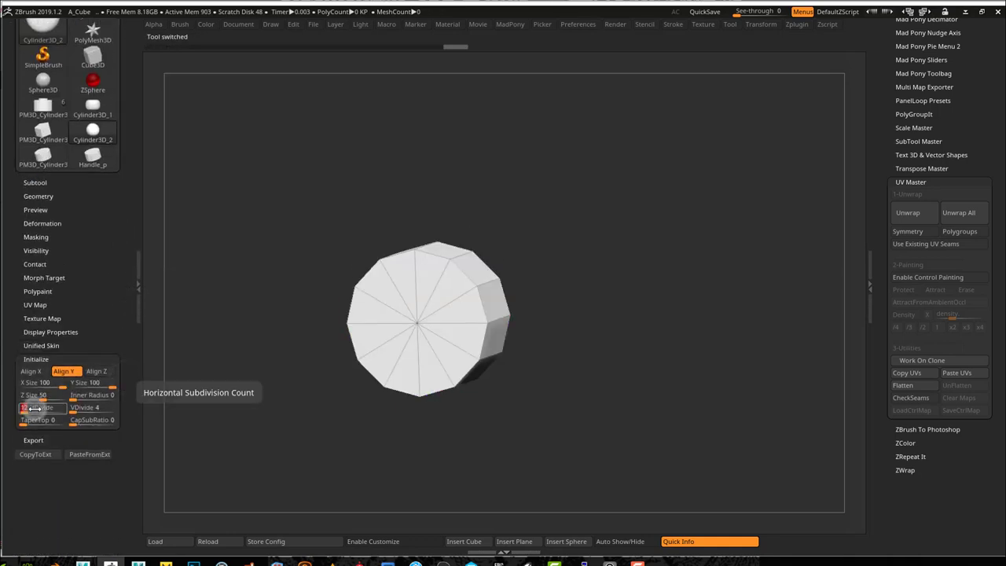
{"action": "type", "text": "16"}
{"action": "key", "text": "Return"}
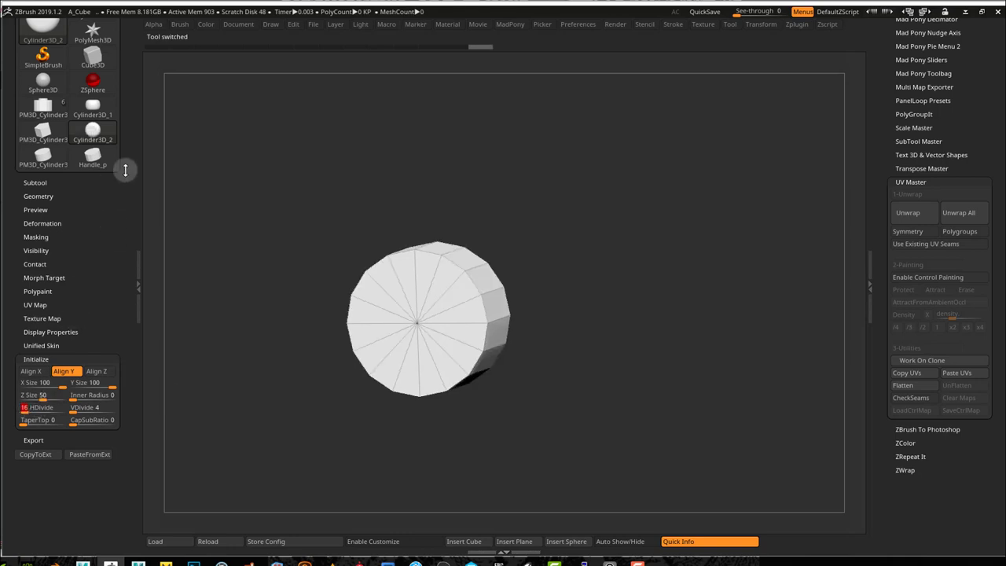
Delete the leftover Handle_p and extra cylinder tools, keeping the IV pole tool and Cylinder3D_2
{"action": "left_click_drag", "start_coordinate": [130, 186], "coordinate": [128, 262]}
{"action": "left_click", "coordinate": [92, 322]}
{"action": "left_click", "coordinate": [47, 351]}
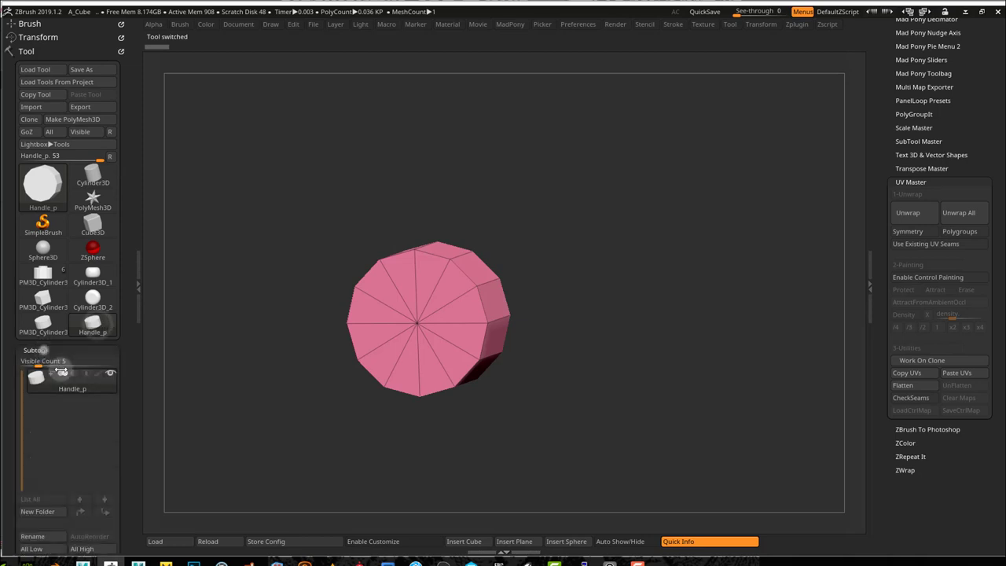
{"action": "left_click_drag", "start_coordinate": [128, 436], "coordinate": [130, 396]}
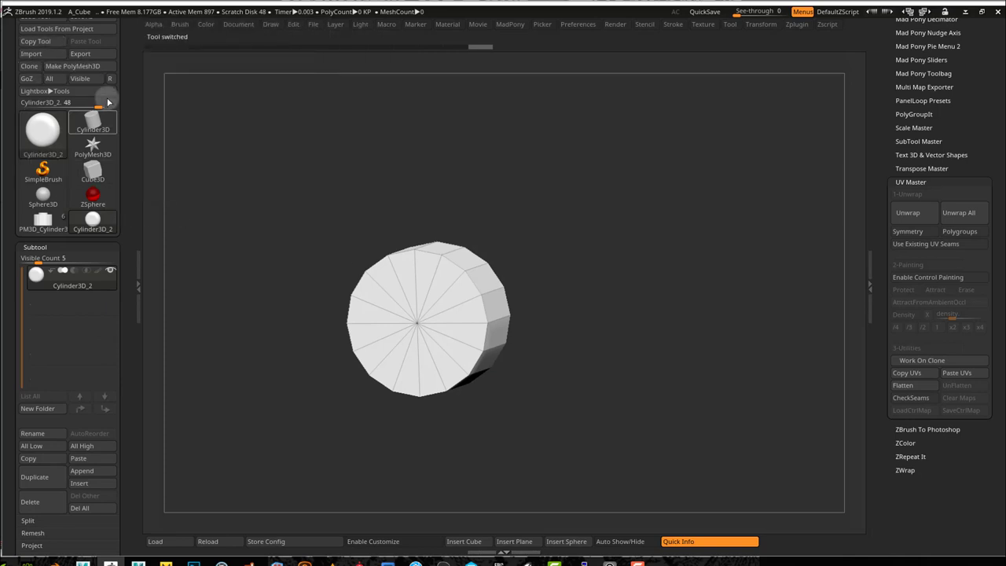
Convert the 16-sided Cylinder3D_2 to a PolyMesh3D and append it to the IV pole tool as a subtool
{"action": "left_click", "coordinate": [98, 68]}
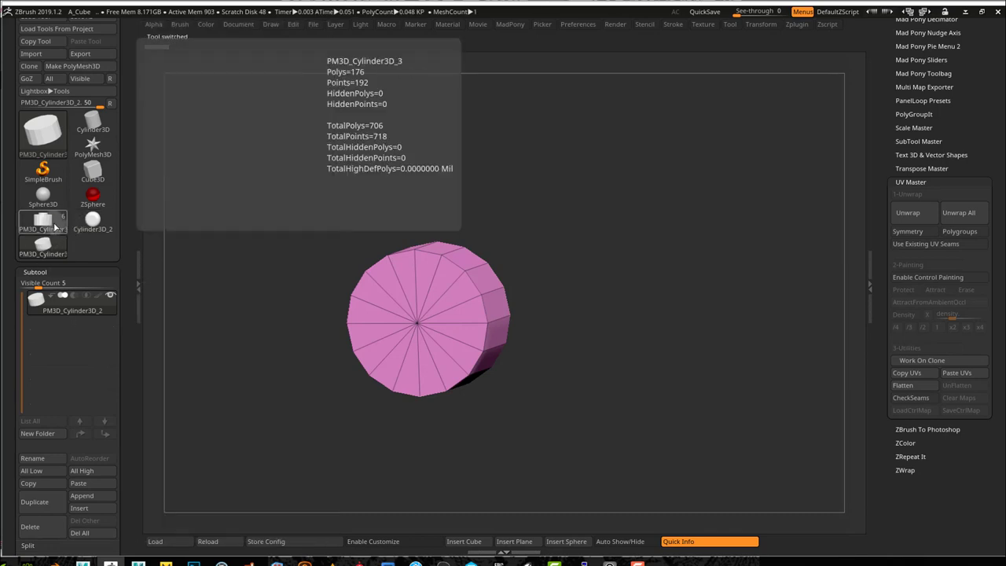
{"action": "left_click", "coordinate": [54, 225]}
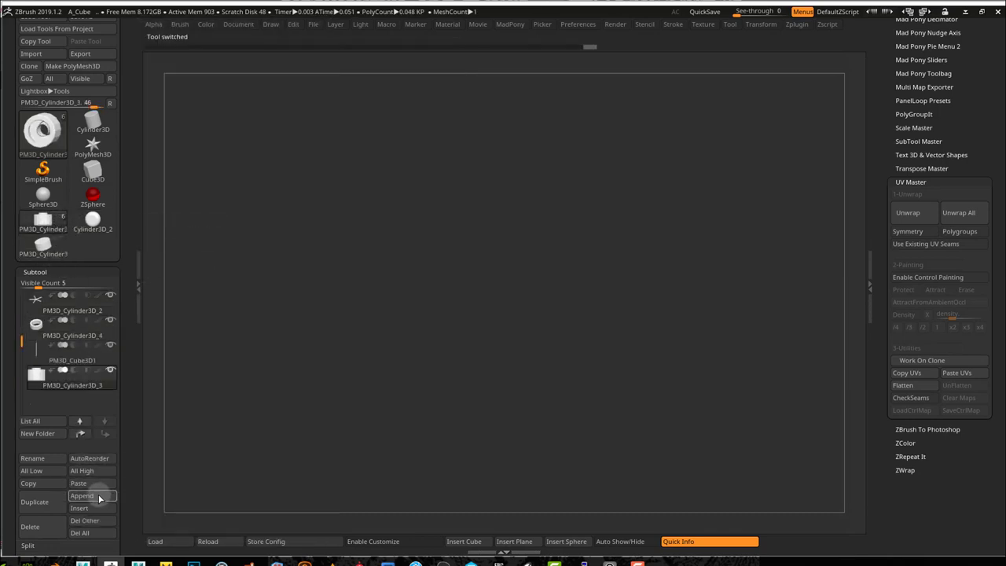
{"action": "left_click", "coordinate": [99, 496]}
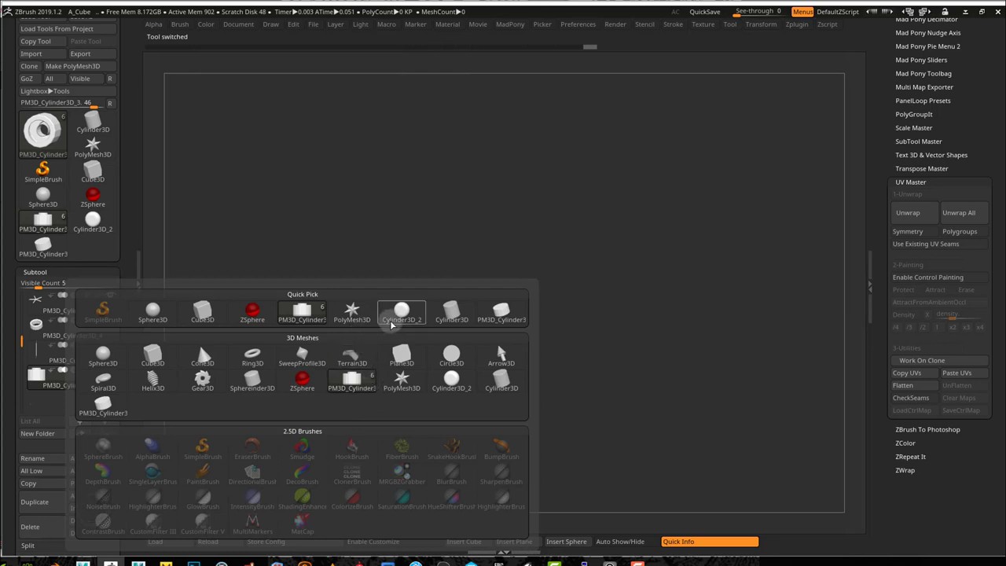
{"action": "left_click", "coordinate": [501, 314]}
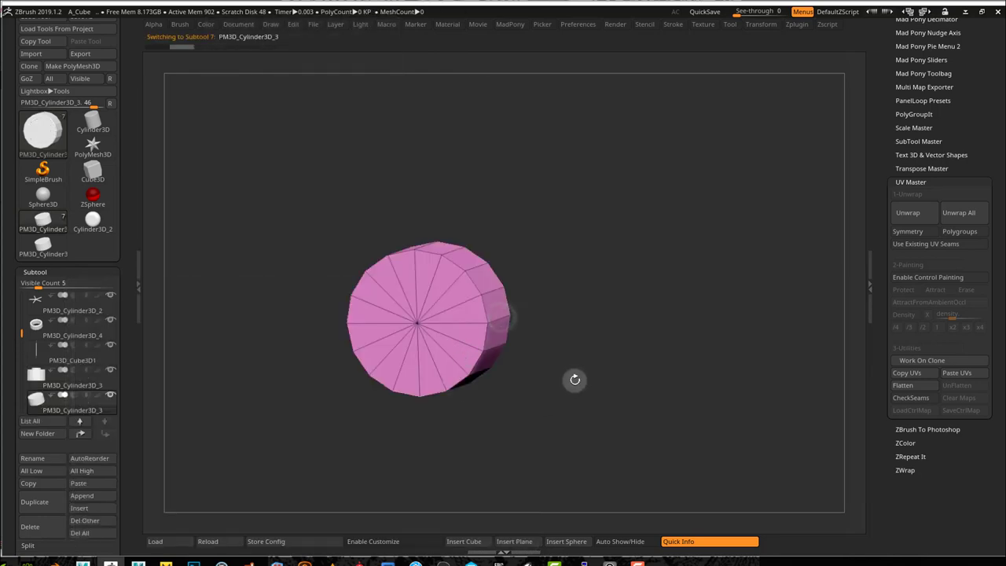
Temporarily group two adjacent side faces of the 16-sided cylinder and pull them outward symmetrically with QMesh to form two opposite wings
{"action": "left_click_drag", "start_coordinate": [575, 380], "coordinate": [568, 382]}
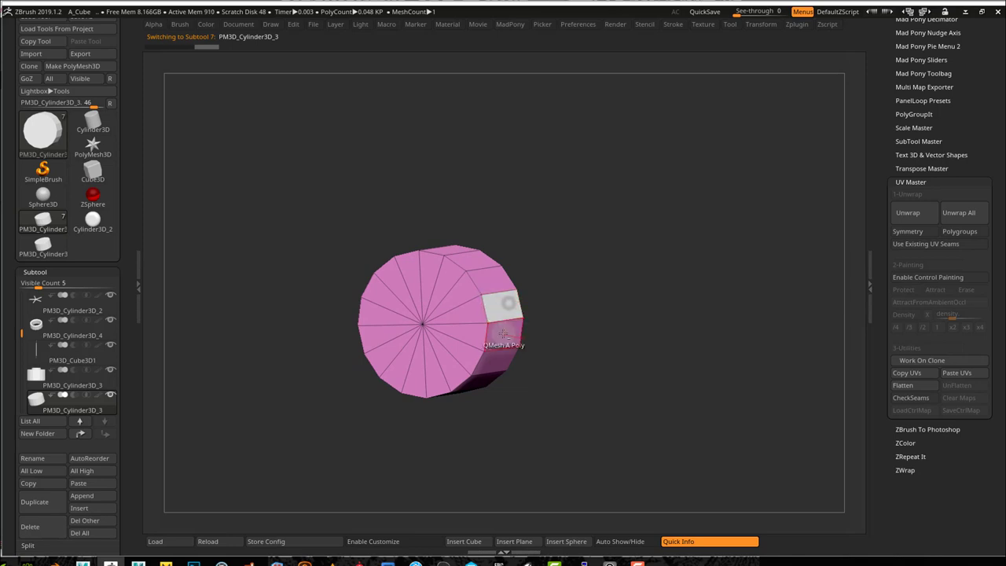
{"action": "left_click", "coordinate": [503, 334]}
{"action": "left_click_drag", "start_coordinate": [565, 333], "coordinate": [514, 353]}
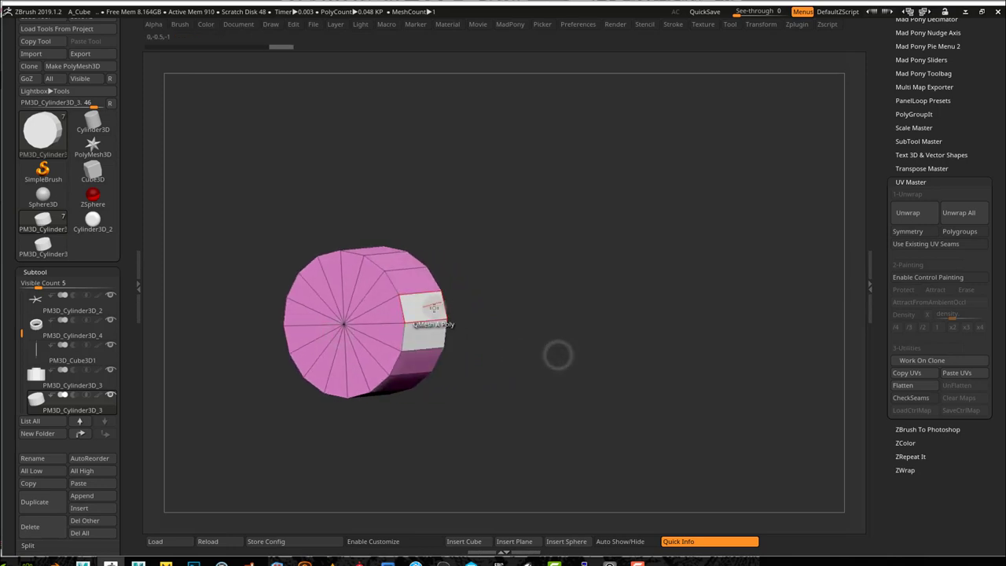
{"action": "left_click_drag", "start_coordinate": [460, 308], "coordinate": [490, 310]}
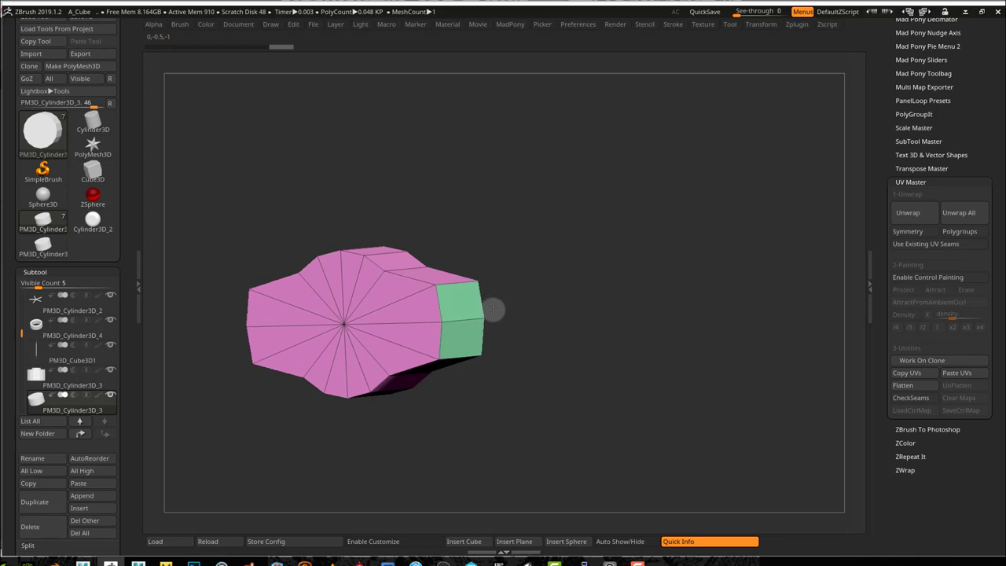
{"action": "left_click_drag", "start_coordinate": [539, 371], "coordinate": [562, 368]}
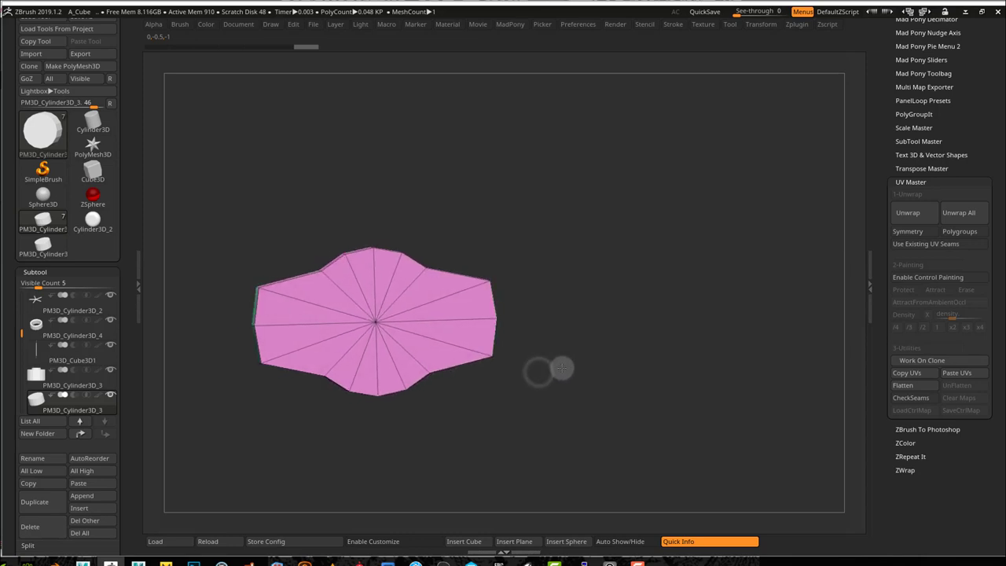
Scale down the end faces of both wings slightly using the ZModeler Scale action with target Polygroup All
{"action": "key", "text": "space"}
{"action": "left_click", "coordinate": [592, 324]}
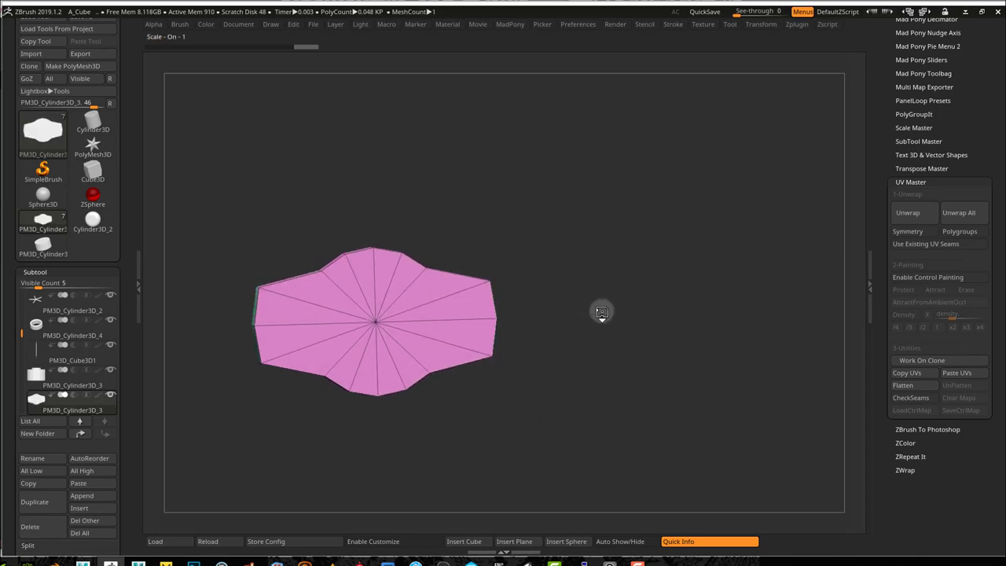
{"action": "left_click_drag", "start_coordinate": [596, 311], "coordinate": [574, 312]}
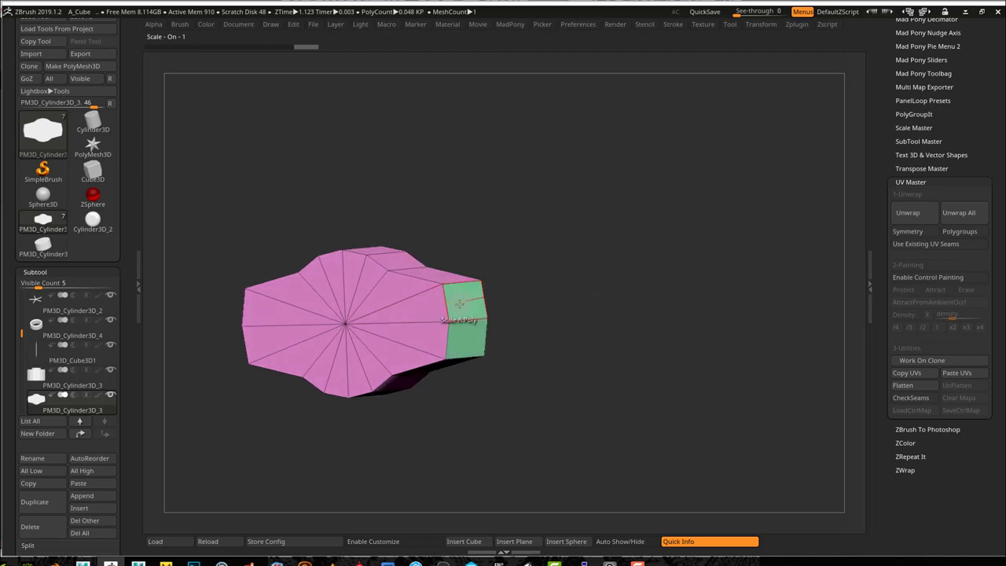
{"action": "right_click", "coordinate": [460, 303]}
{"action": "left_click", "coordinate": [529, 265]}
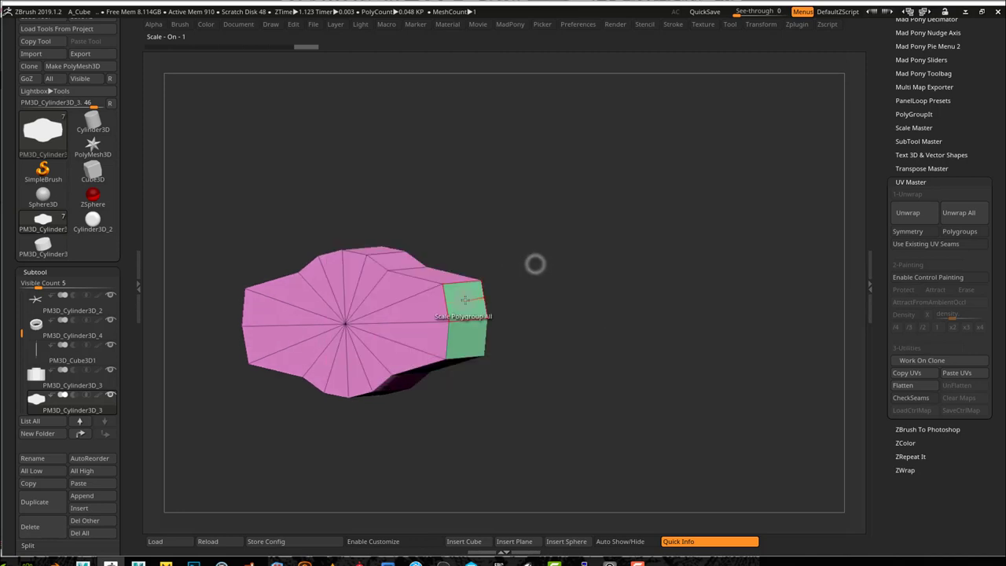
{"action": "left_click_drag", "start_coordinate": [464, 307], "coordinate": [456, 305]}
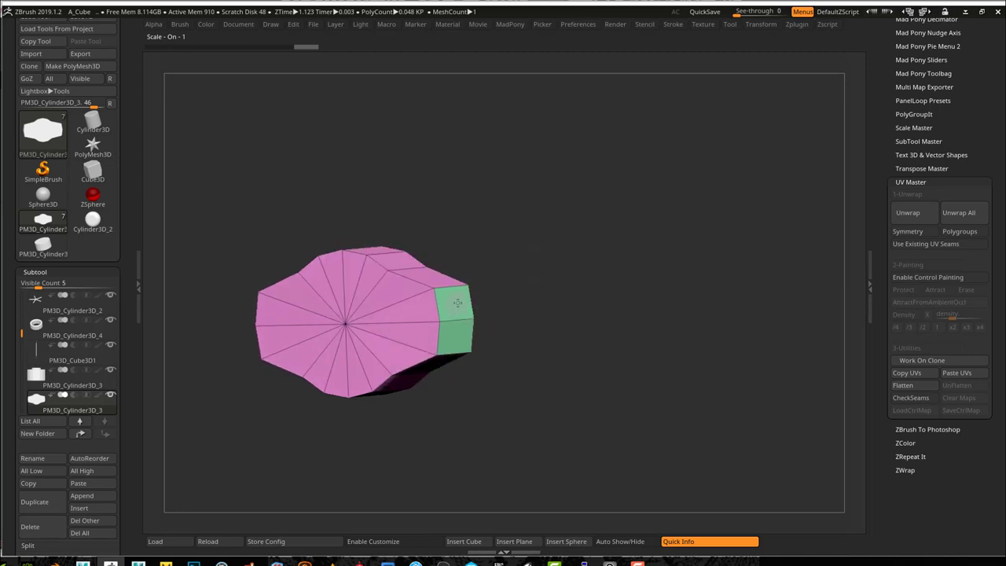
Select MaskLasso as the active masking brush for the winged cylinder seen face-on
{"action": "left_click_drag", "start_coordinate": [519, 363], "coordinate": [601, 373]}
{"action": "left_click_drag", "start_coordinate": [605, 376], "coordinate": [579, 385]}
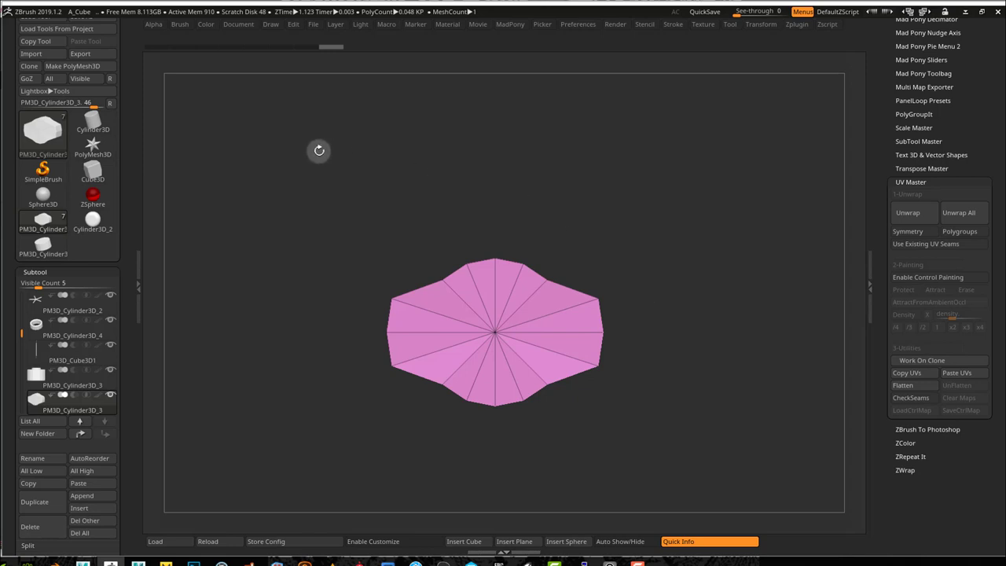
{"action": "key", "text": "space"}
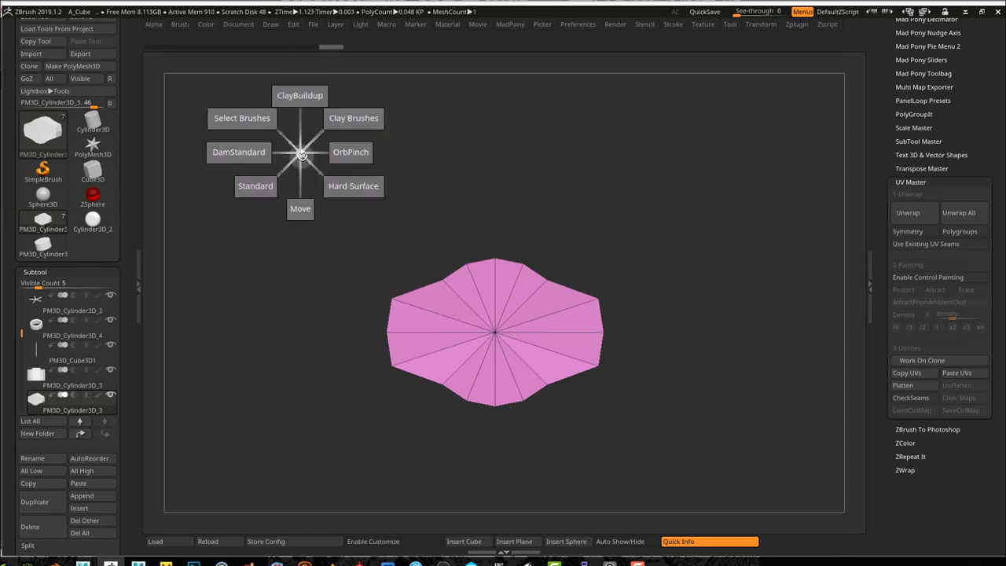
{"action": "left_click", "coordinate": [266, 118]}
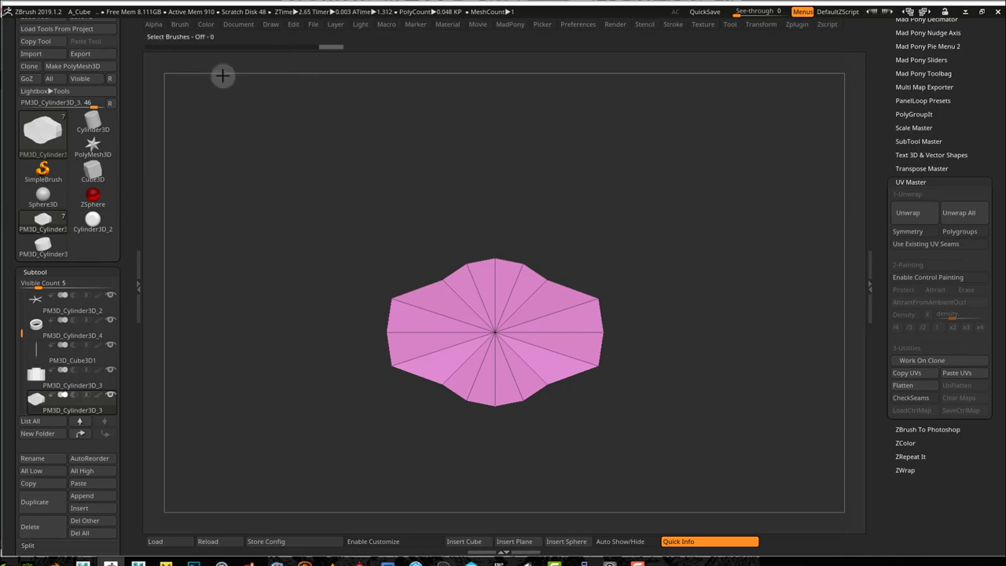
{"action": "key", "text": "b"}
{"action": "left_click", "coordinate": [673, 317]}
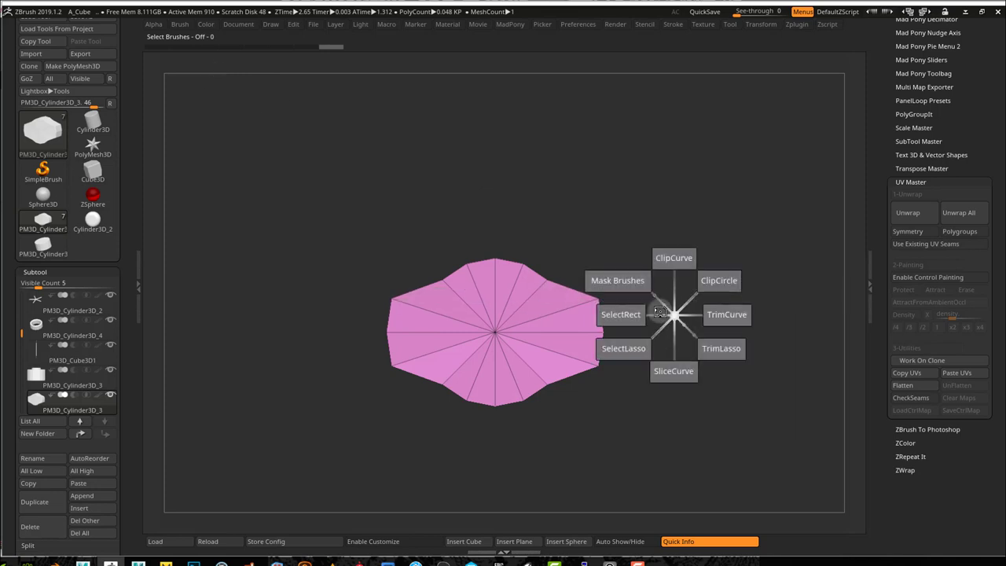
{"action": "left_click", "coordinate": [631, 280]}
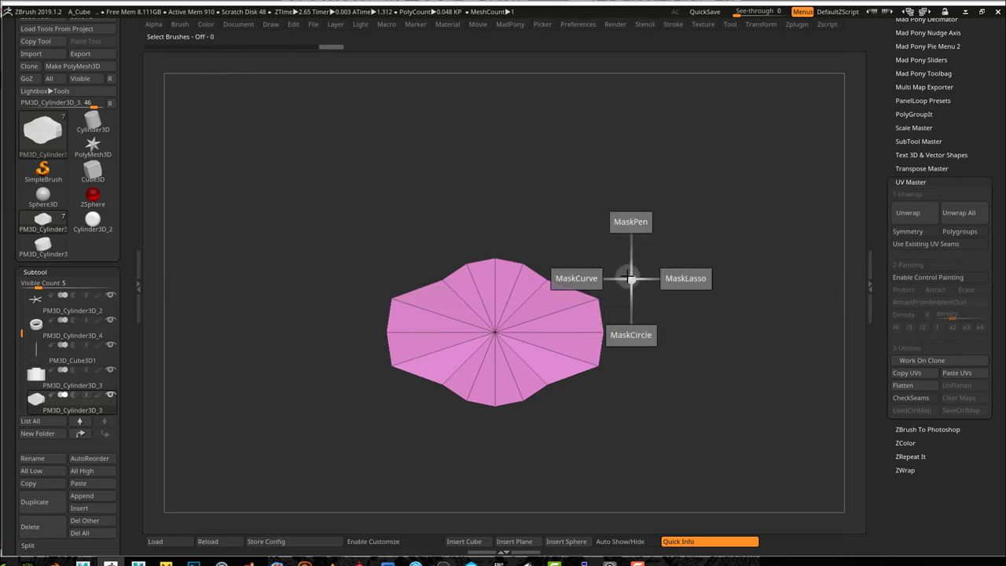
{"action": "left_click", "coordinate": [684, 279]}
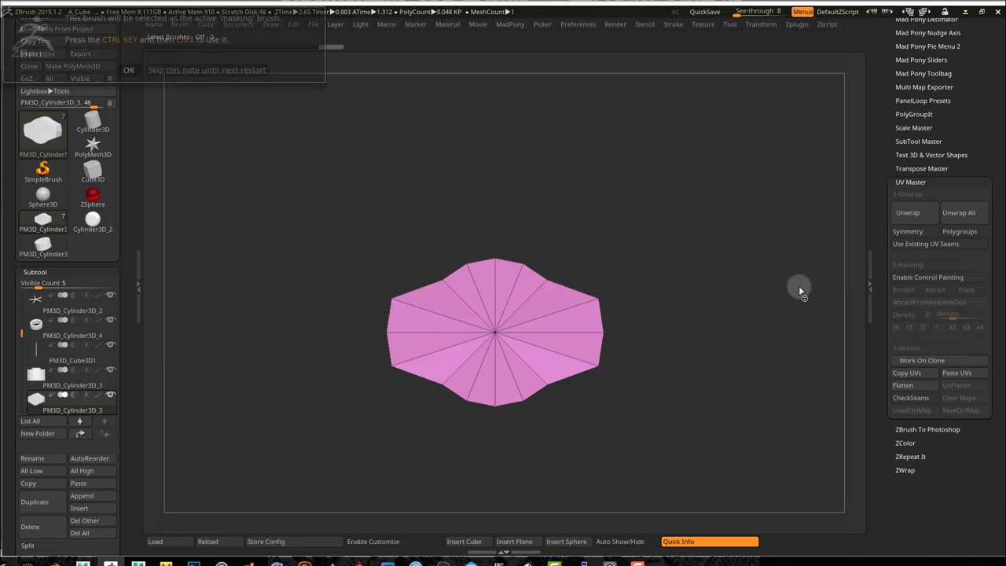
{"action": "left_click", "coordinate": [225, 70]}
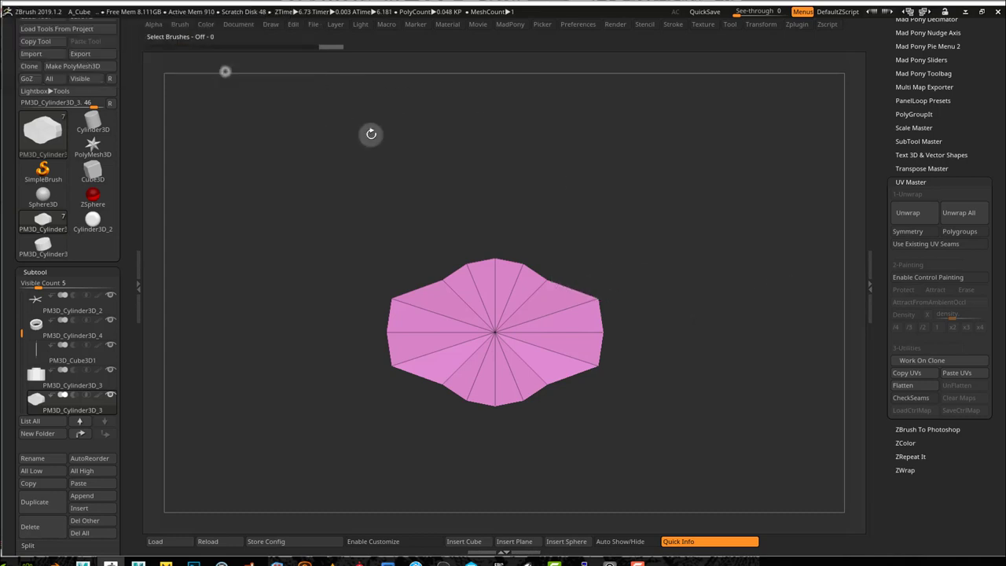
Lasso-mask the four outer corners of the two wings and invert the mask so that only those corners stay editable
{"action": "mouse_move", "coordinate": [628, 275]}
{"action": "left_mouse_down", "text": "ctrl"}
{"action": "mouse_move", "coordinate": [566, 278]}
{"action": "mouse_move", "coordinate": [625, 326]}
{"action": "left_mouse_up", "text": "ctrl"}
{"action": "mouse_move", "coordinate": [626, 368]}
{"action": "left_mouse_down", "text": "ctrl"}
{"action": "mouse_move", "coordinate": [589, 371]}
{"action": "mouse_move", "coordinate": [600, 387]}
{"action": "left_mouse_up", "text": "ctrl"}
{"action": "mouse_move", "coordinate": [383, 272]}
{"action": "left_mouse_down", "text": "ctrl"}
{"action": "mouse_move", "coordinate": [409, 304]}
{"action": "mouse_move", "coordinate": [371, 276]}
{"action": "left_mouse_up", "text": "ctrl"}
{"action": "mouse_move", "coordinate": [355, 355]}
{"action": "left_mouse_down", "text": "ctrl"}
{"action": "mouse_move", "coordinate": [415, 369]}
{"action": "mouse_move", "coordinate": [353, 380]}
{"action": "left_mouse_up", "text": "ctrl"}
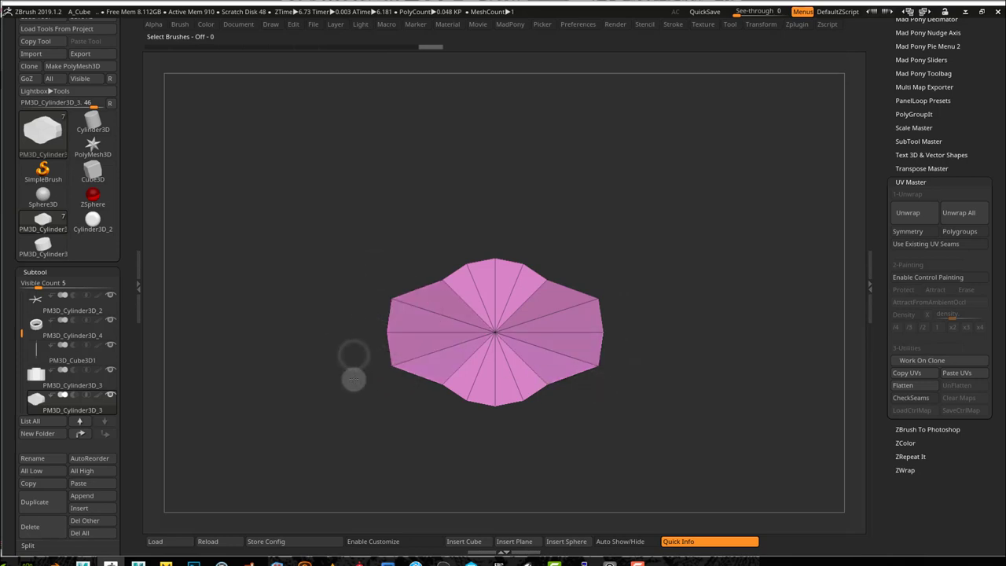
{"action": "left_click", "coordinate": [395, 413], "text": "ctrl"}
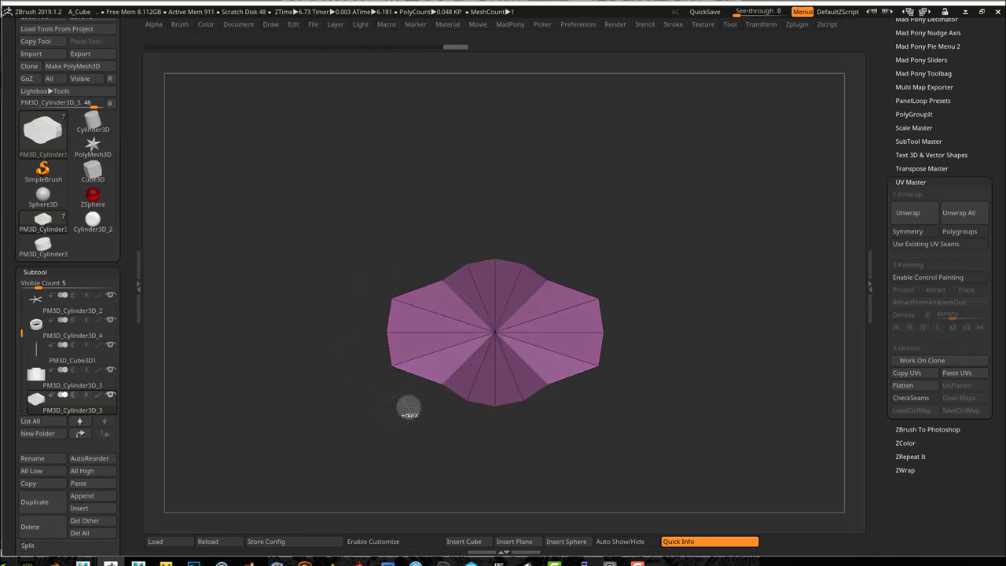
{"action": "right_click", "coordinate": [407, 405], "text": "ctrl"}
Try scaling the unmasked wing corners uniformly inward, and undo back to the masked state
{"action": "left_click", "coordinate": [497, 408]}
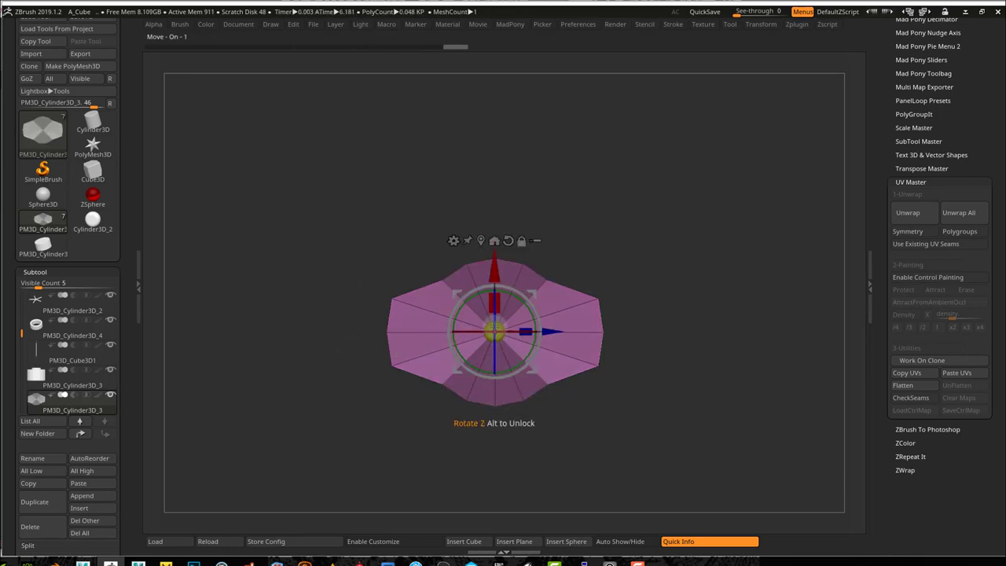
{"action": "left_click_drag", "start_coordinate": [498, 325], "coordinate": [495, 327]}
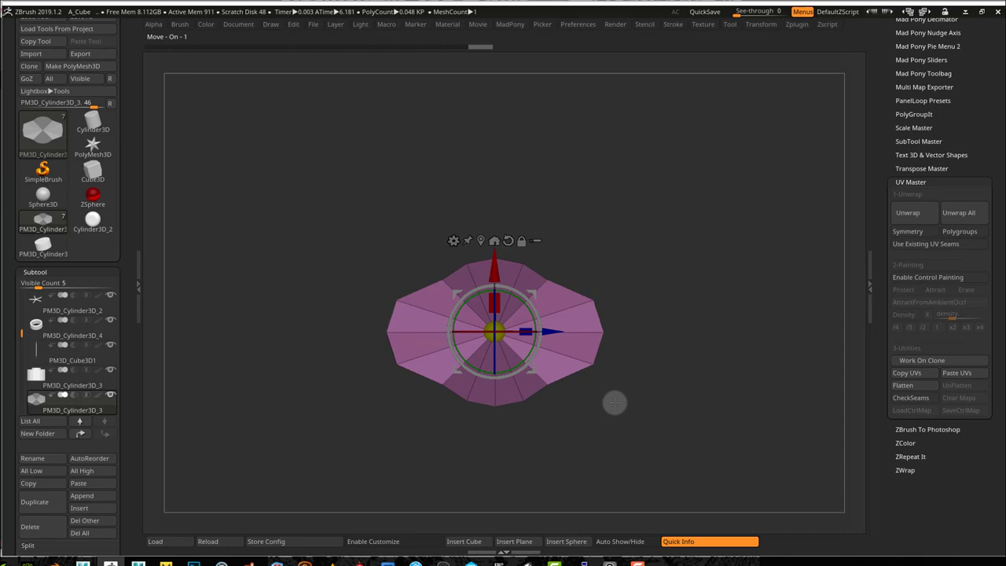
{"action": "left_click_drag", "start_coordinate": [615, 403], "coordinate": [633, 432]}
{"action": "key", "text": "space"}
{"action": "left_click", "coordinate": [563, 401]}
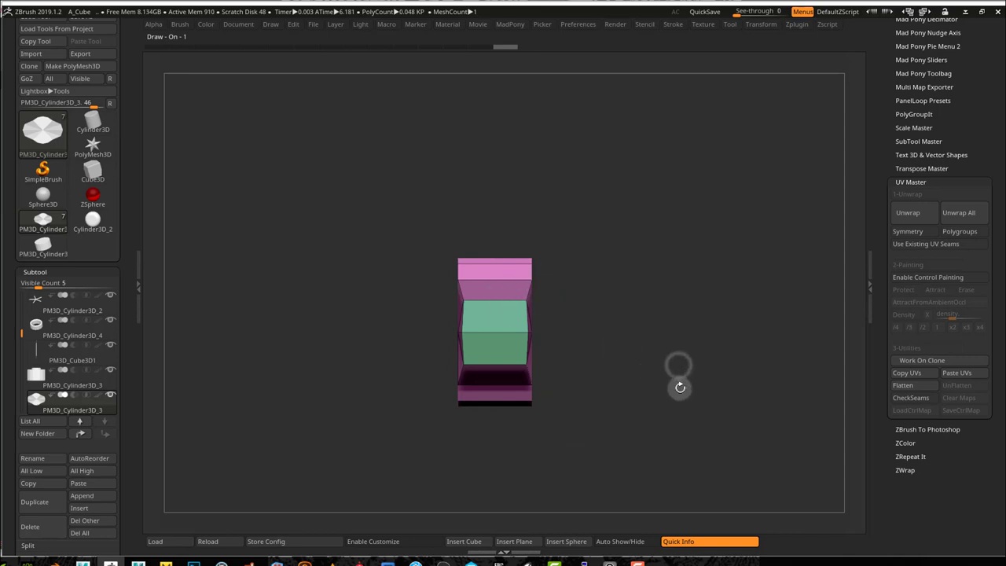
{"action": "left_click_drag", "start_coordinate": [659, 399], "coordinate": [605, 402]}
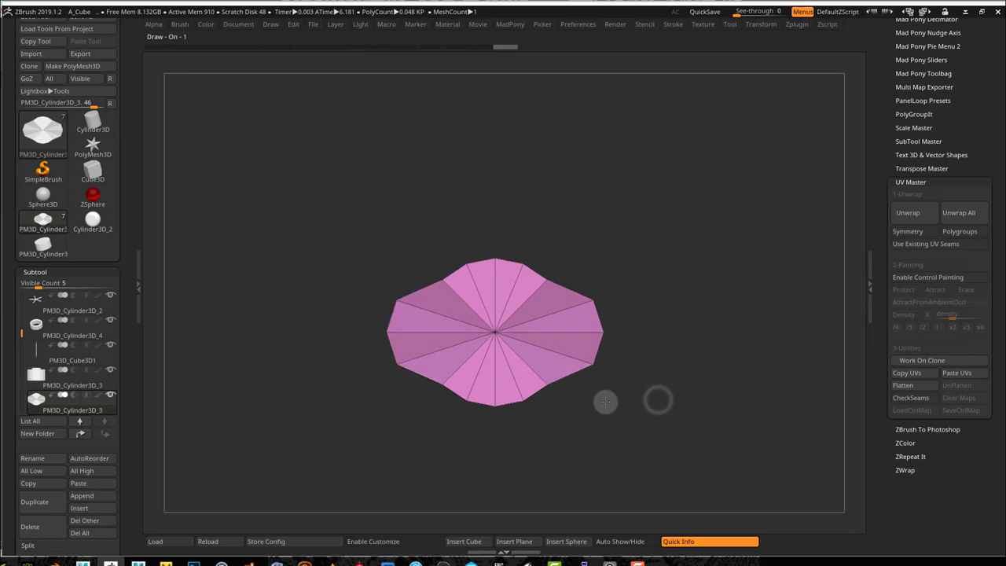
{"action": "left_click", "coordinate": [480, 48]}
{"action": "left_click_drag", "start_coordinate": [480, 48], "coordinate": [461, 47]}
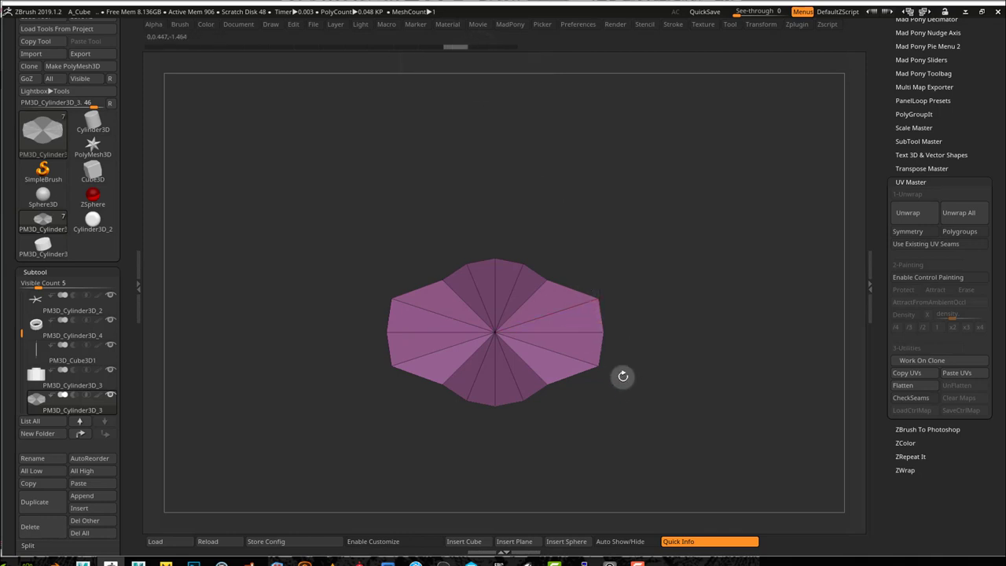
Scale the unmasked wing corners inward along Z to about 0.95 and clear the mask
{"action": "key", "text": "space"}
{"action": "left_click", "coordinate": [687, 288]}
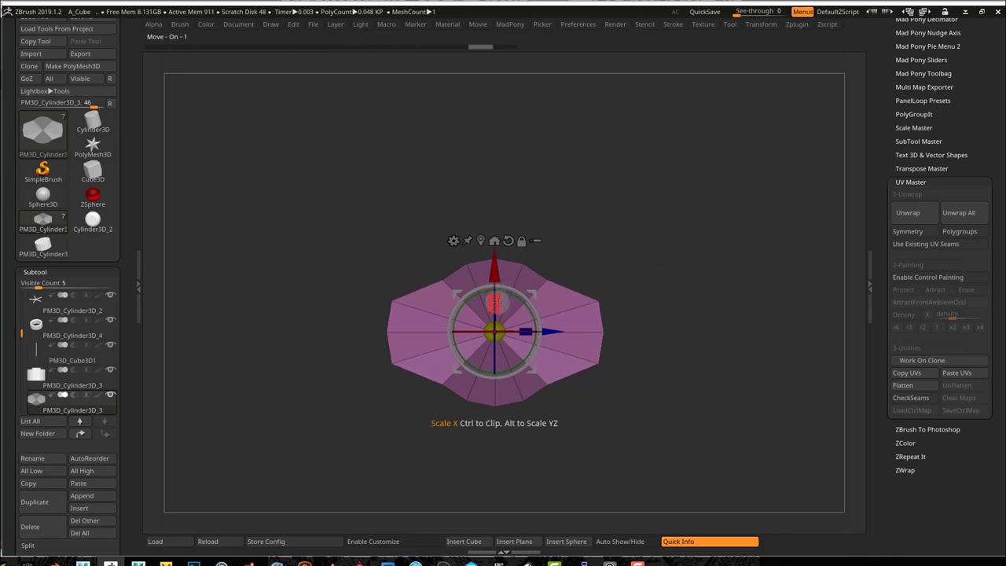
{"action": "left_click_drag", "start_coordinate": [524, 330], "coordinate": [519, 327]}
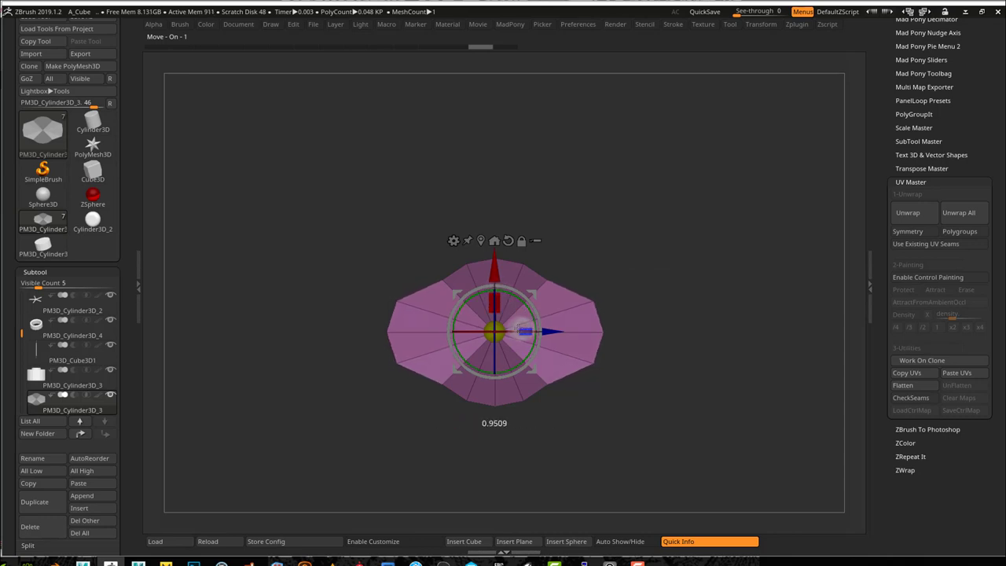
{"action": "mouse_move", "coordinate": [670, 382]}
{"action": "left_mouse_down"}
{"action": "mouse_move", "coordinate": [715, 386]}
{"action": "mouse_move", "coordinate": [667, 383]}
{"action": "mouse_move", "coordinate": [643, 433]}
{"action": "left_mouse_up"}
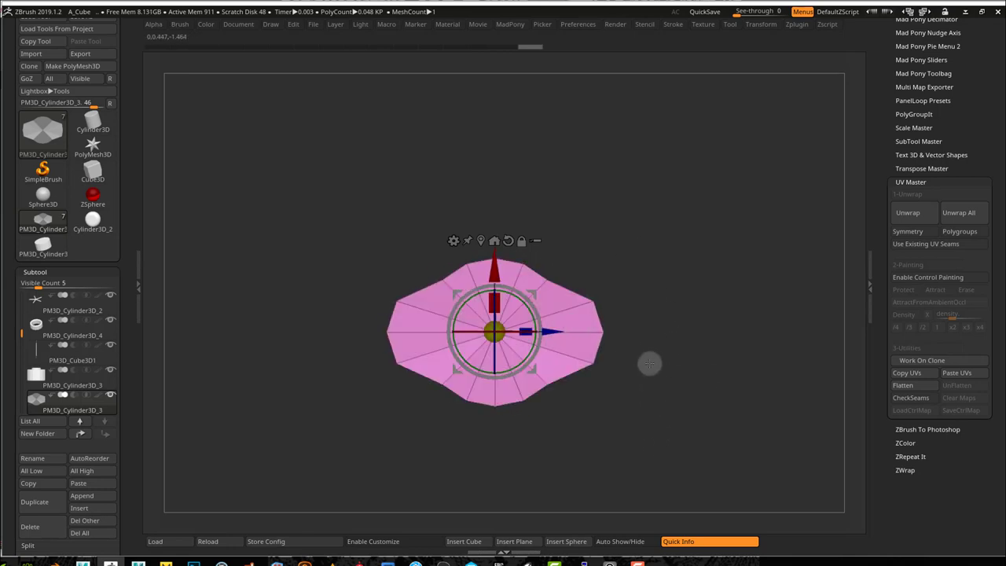
{"action": "right_click_drag", "start_coordinate": [660, 362], "coordinate": [533, 360]}
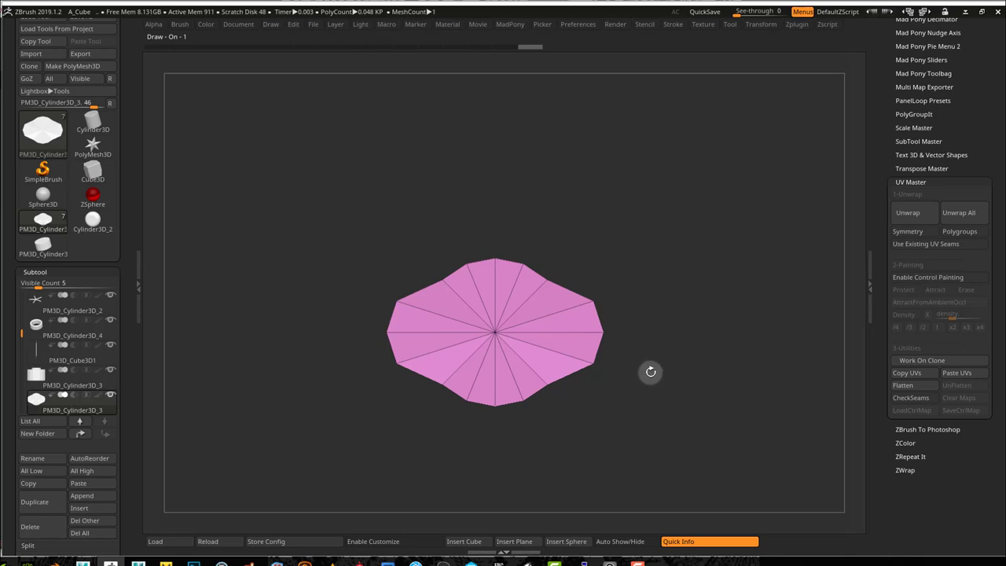
Scale the whole winged knob down slightly along X for a narrower, more elongated outline
{"action": "key", "text": "space"}
{"action": "left_click", "coordinate": [751, 373]}
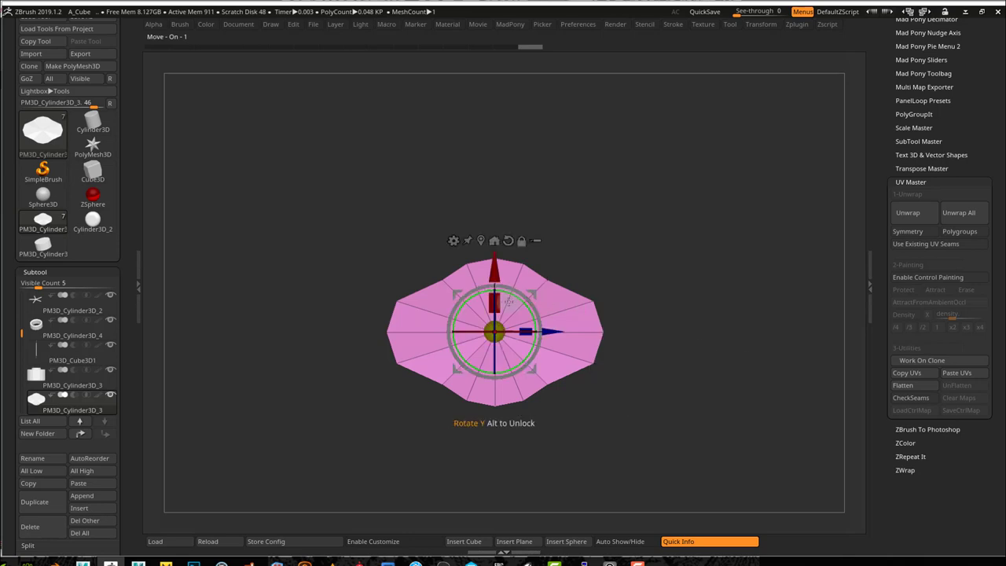
{"action": "left_click_drag", "start_coordinate": [494, 301], "coordinate": [499, 314]}
{"action": "mouse_move", "coordinate": [614, 424]}
{"action": "left_mouse_down"}
{"action": "mouse_move", "coordinate": [546, 420]}
{"action": "mouse_move", "coordinate": [707, 432]}
{"action": "mouse_move", "coordinate": [600, 427]}
{"action": "mouse_move", "coordinate": [612, 425]}
{"action": "mouse_move", "coordinate": [631, 383]}
{"action": "left_mouse_up"}
Bevel the outer rim edges around both flat faces of the knob with the ZModeler Bevel action
{"action": "key", "text": "space"}
{"action": "left_click", "coordinate": [592, 379]}
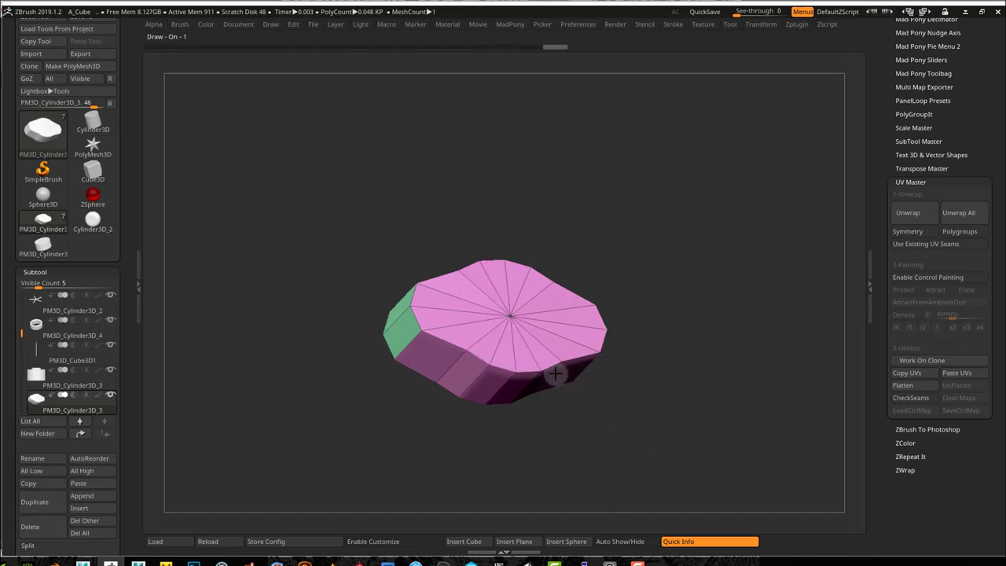
{"action": "key", "text": "space"}
{"action": "left_click", "coordinate": [601, 372]}
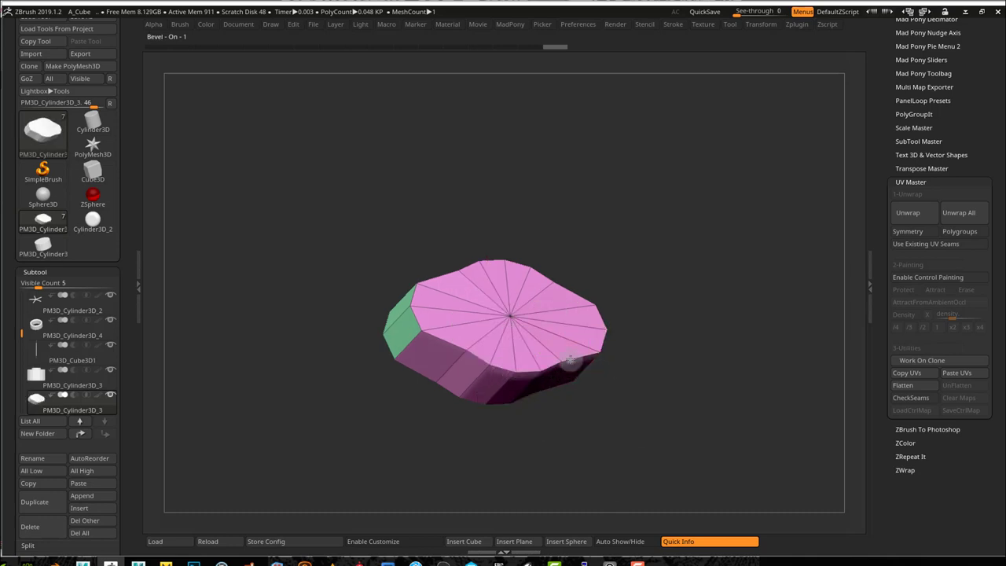
{"action": "left_click_drag", "start_coordinate": [571, 360], "coordinate": [569, 368]}
{"action": "left_click_drag", "start_coordinate": [584, 419], "coordinate": [649, 386]}
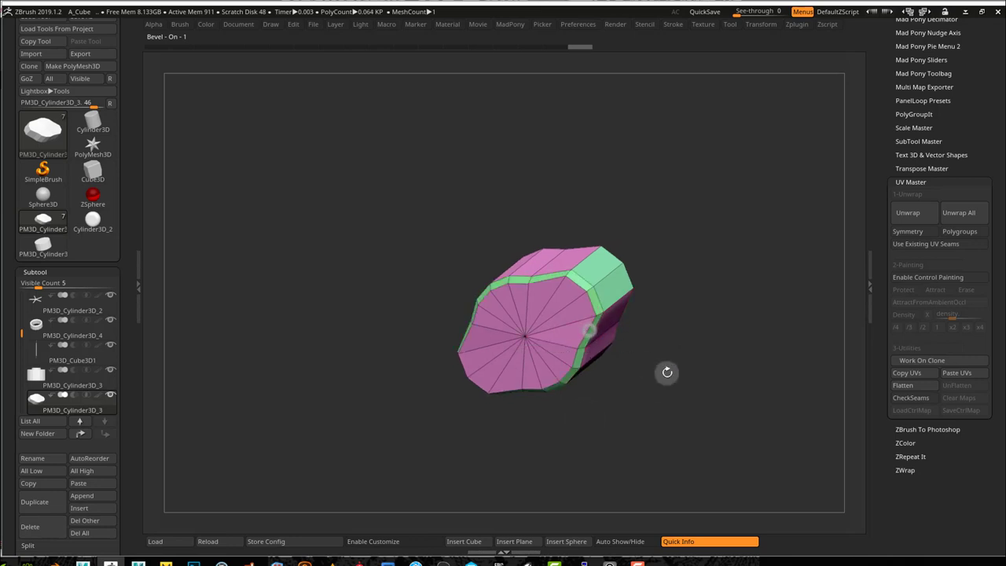
{"action": "left_click_drag", "start_coordinate": [589, 309], "coordinate": [633, 351]}
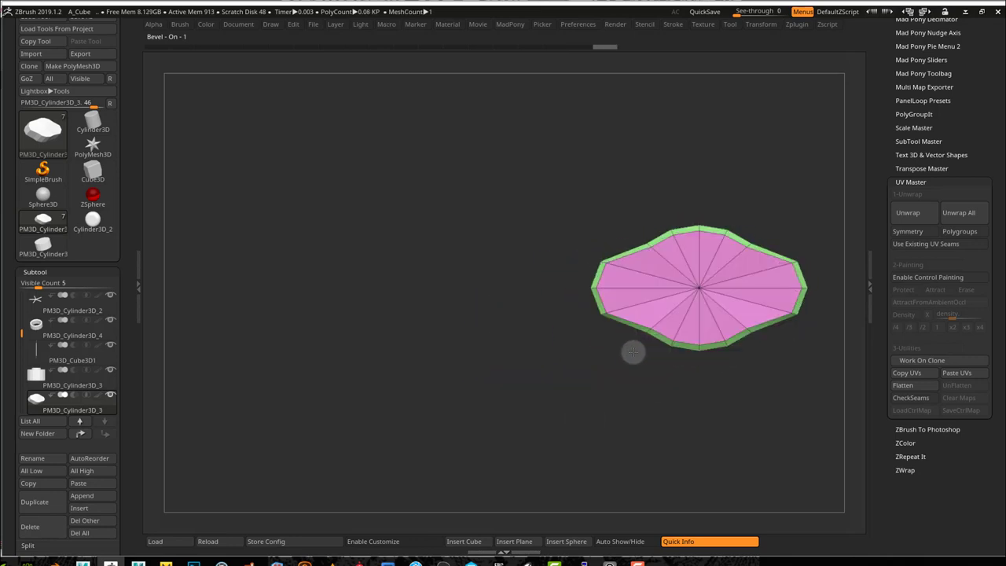
{"action": "left_click_drag", "start_coordinate": [740, 398], "coordinate": [557, 408], "text": "alt"}
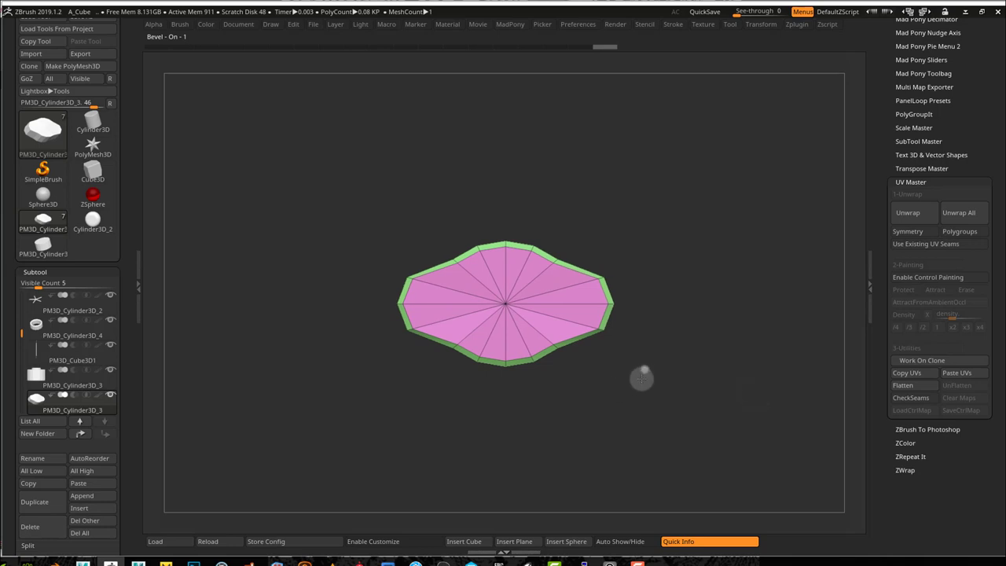
{"action": "left_click_drag", "start_coordinate": [642, 378], "coordinate": [669, 363]}
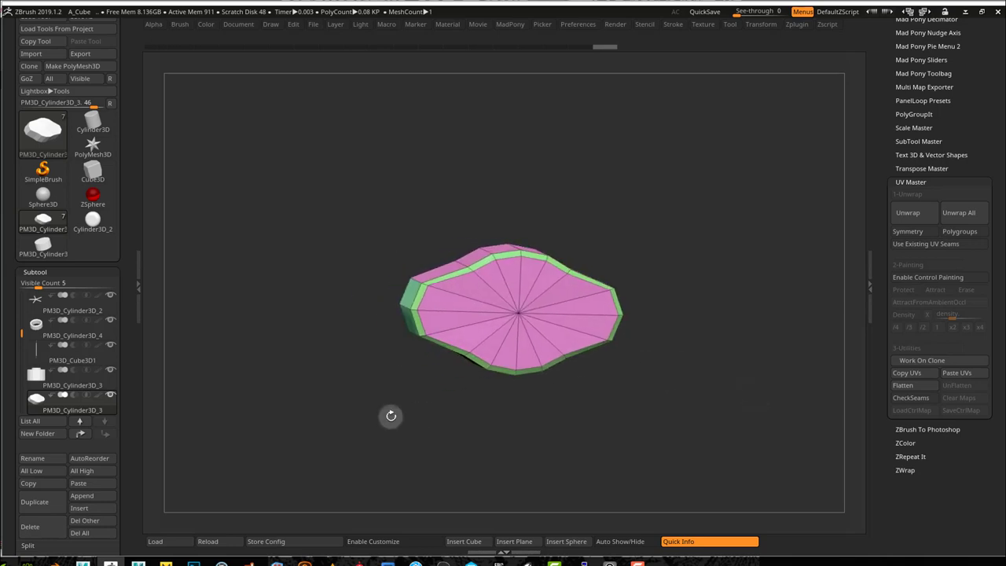
QuickSave the project and unwrap the knob subtool's UVs with UV Master
{"action": "left_click", "coordinate": [705, 12]}
{"action": "left_click", "coordinate": [919, 214]}
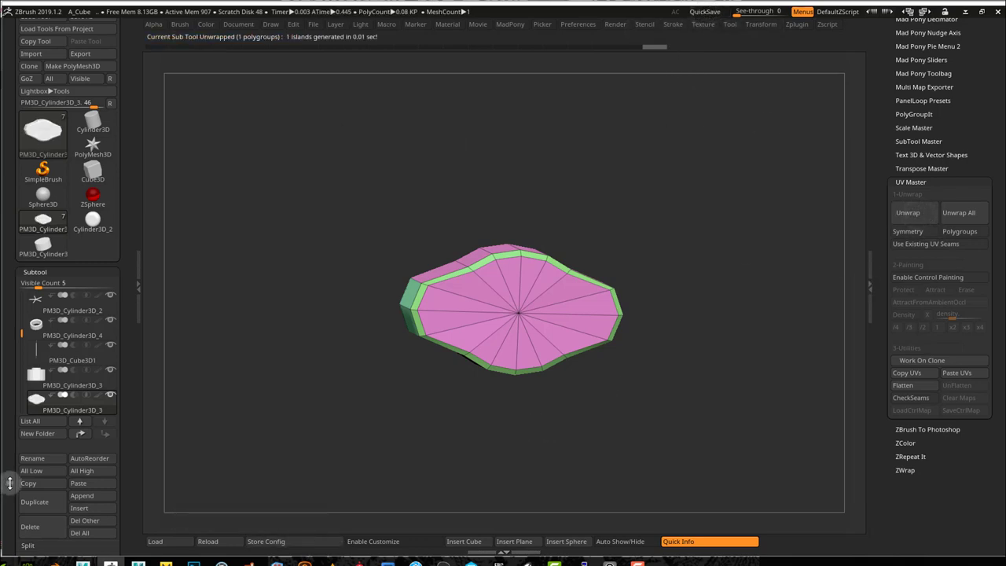
Send the knob to Substance Painter, discarding the open project's changes, and inspect its shading from several angles
{"action": "scroll", "coordinate": [4, 482], "scroll_direction": "down", "scroll_amount": 8}
{"action": "scroll", "coordinate": [7, 376], "scroll_direction": "down", "scroll_amount": 5}
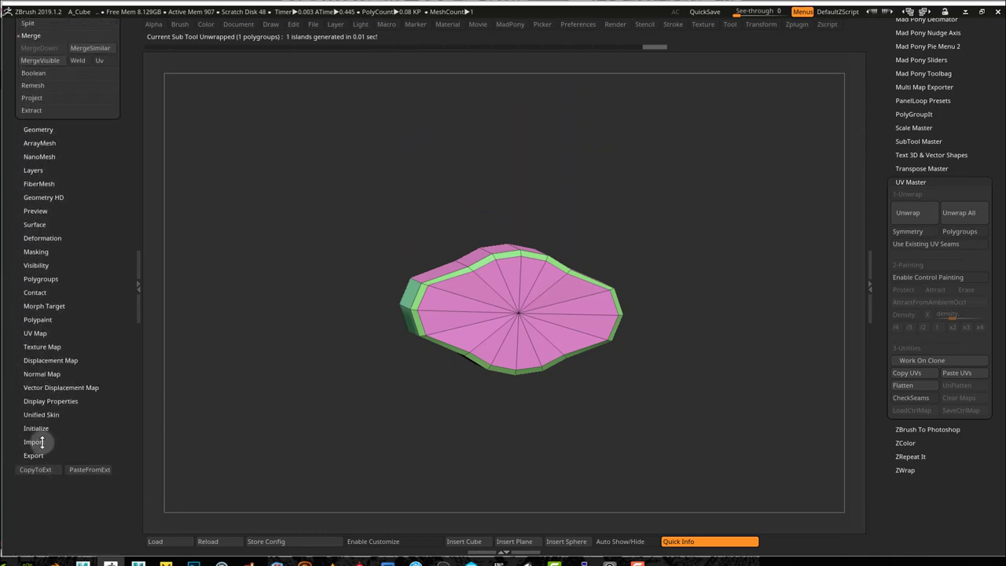
{"action": "left_click", "coordinate": [36, 470]}
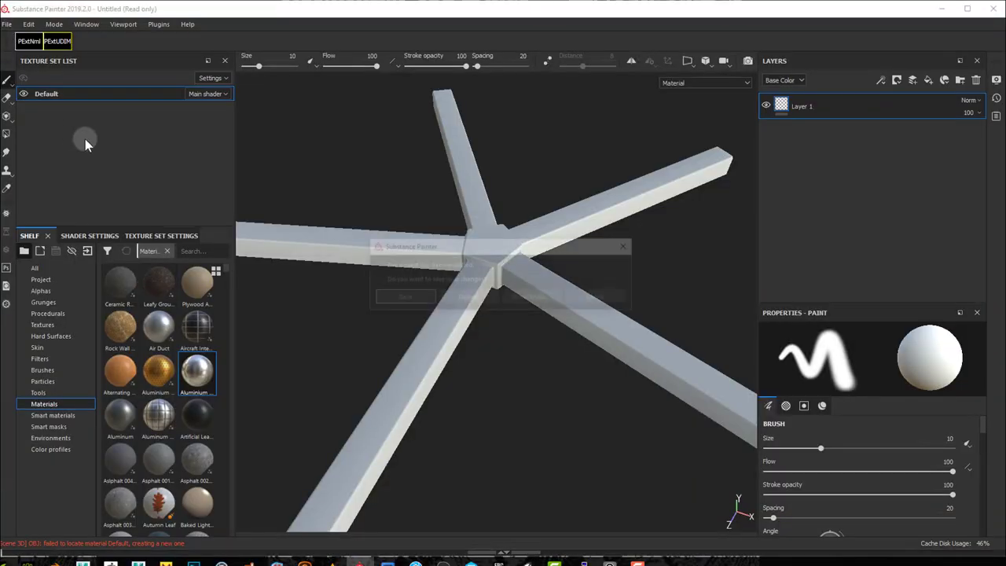
{"action": "left_click", "coordinate": [464, 298]}
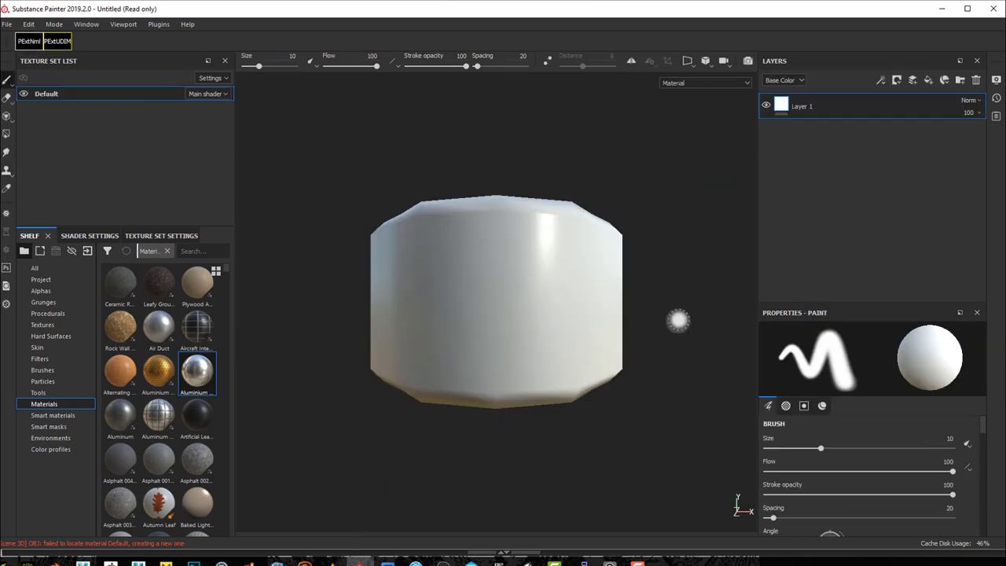
{"action": "scroll", "coordinate": [645, 308], "scroll_direction": "down", "scroll_amount": 5}
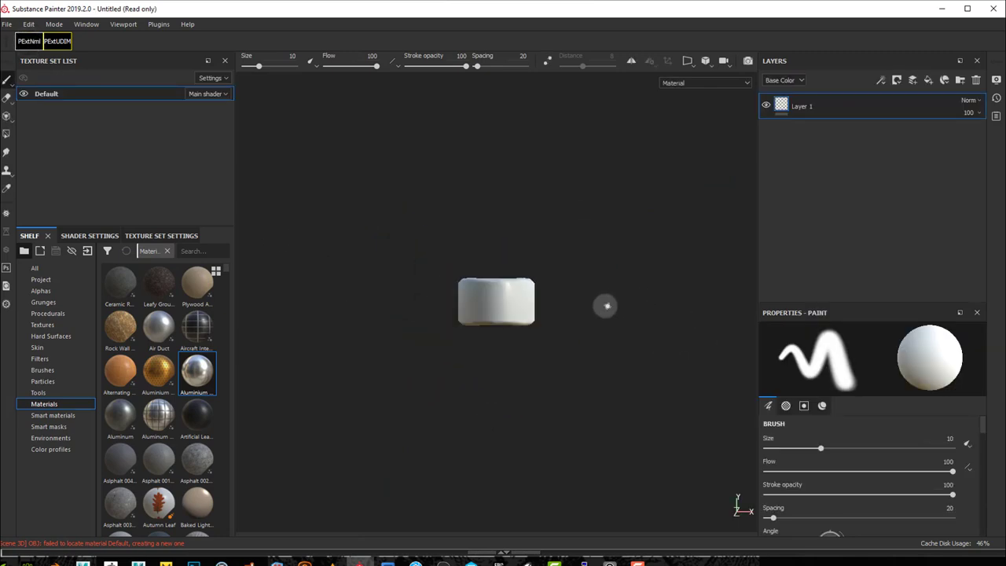
{"action": "left_click_drag", "start_coordinate": [575, 294], "coordinate": [504, 350], "text": "alt"}
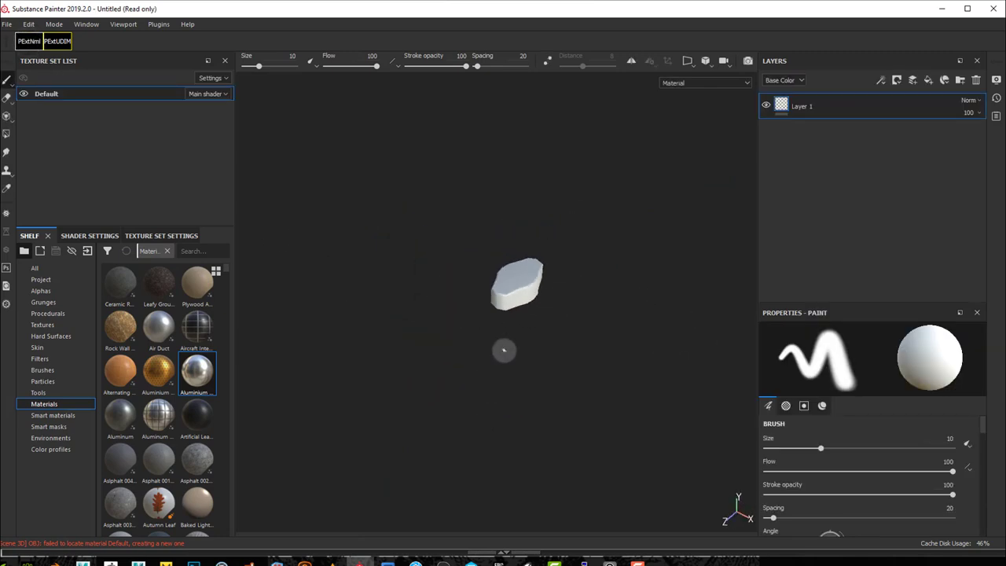
{"action": "left_click_drag", "start_coordinate": [556, 313], "coordinate": [419, 322], "text": "alt"}
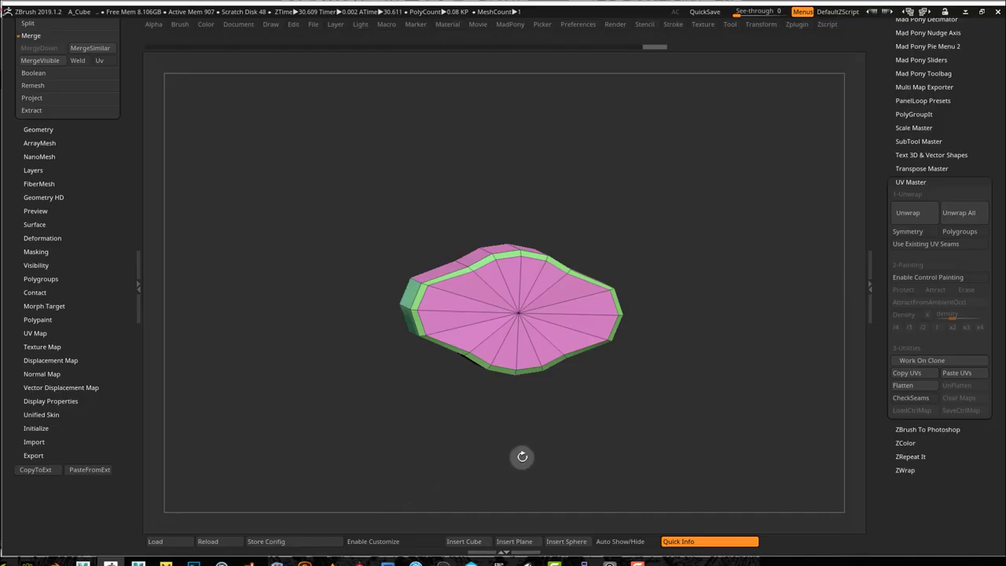
Show all subtools, move the knob to the pole's top, scale it down uniformly and shift it along Z beside the clamp collar
{"action": "left_click_drag", "start_coordinate": [512, 434], "coordinate": [522, 458]}
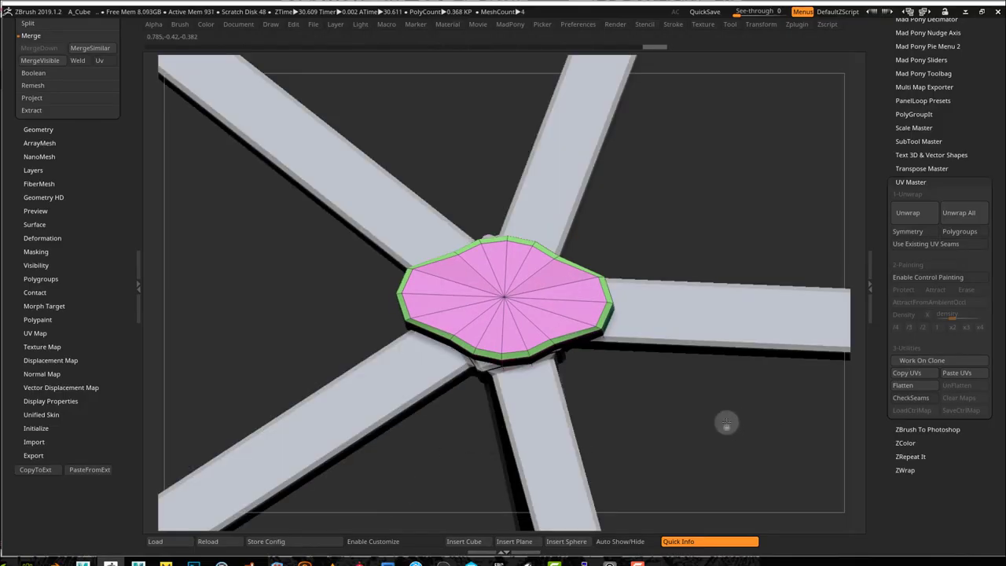
{"action": "mouse_move", "coordinate": [723, 422]}
{"action": "left_mouse_down"}
{"action": "mouse_move", "coordinate": [735, 454]}
{"action": "mouse_move", "coordinate": [728, 526]}
{"action": "mouse_move", "coordinate": [736, 428]}
{"action": "left_mouse_up"}
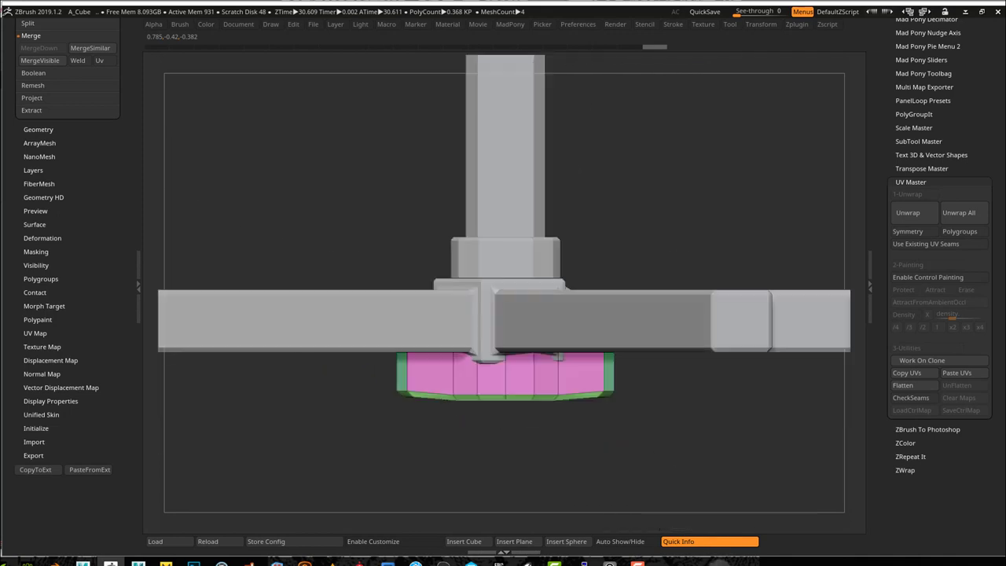
{"action": "left_click_drag", "start_coordinate": [731, 472], "coordinate": [719, 474], "text": "alt"}
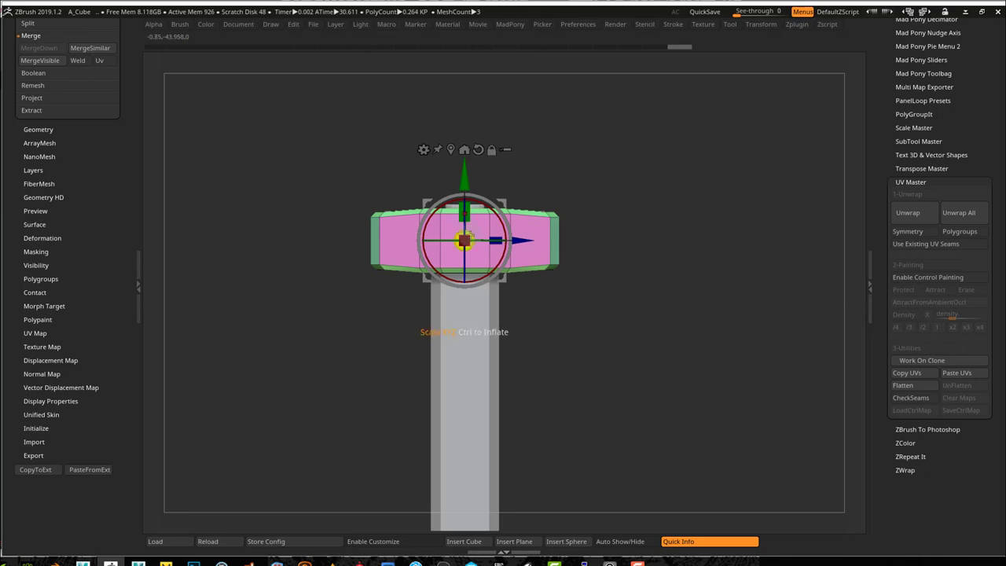
{"action": "left_click_drag", "start_coordinate": [468, 236], "coordinate": [409, 237]}
{"action": "left_click_drag", "start_coordinate": [520, 240], "coordinate": [378, 240]}
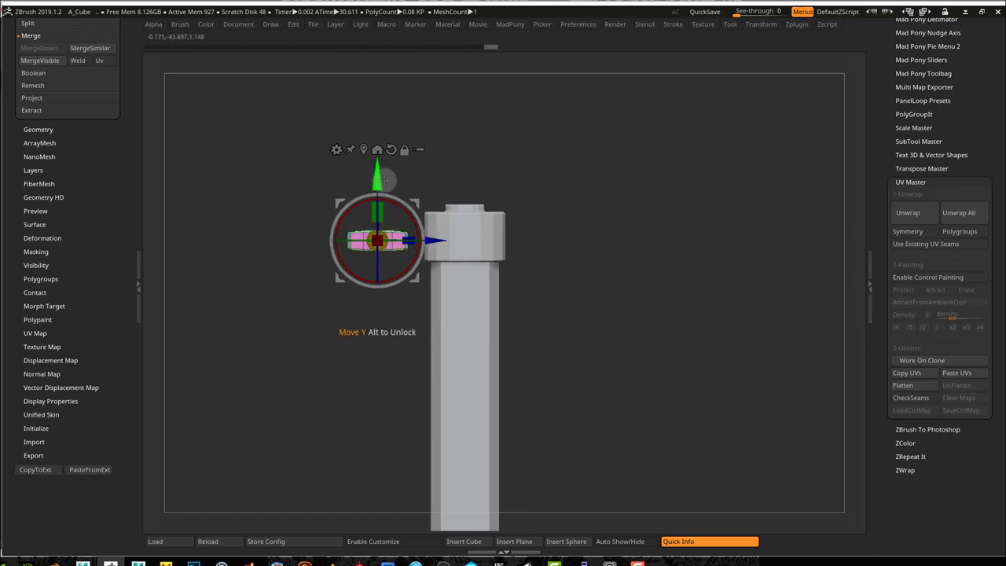
Rotate the knob a quarter turn so it stands upright, and position it facing the side of the clamp collar
{"action": "left_click_drag", "start_coordinate": [376, 182], "coordinate": [376, 177]}
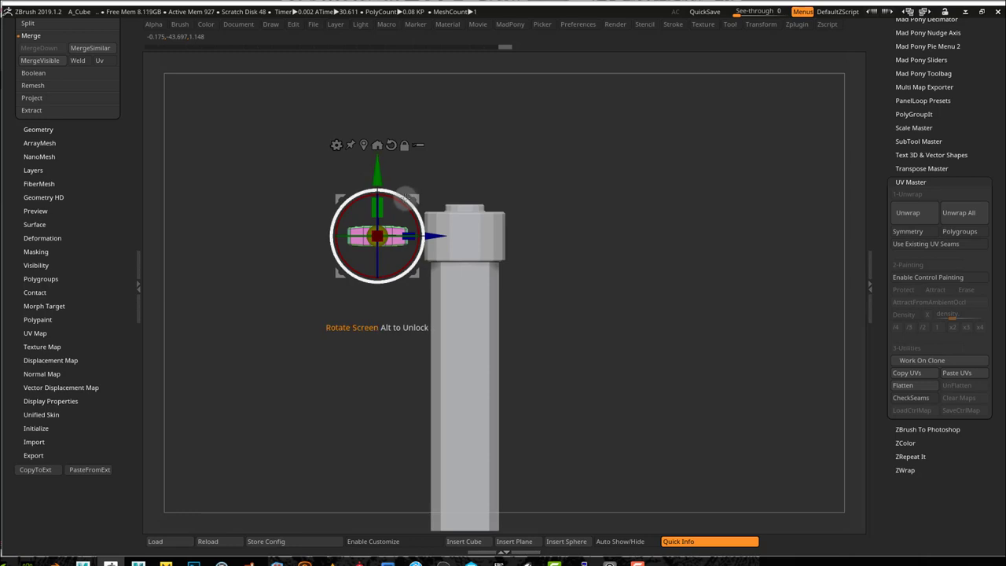
{"action": "left_click_drag", "start_coordinate": [406, 196], "coordinate": [318, 180]}
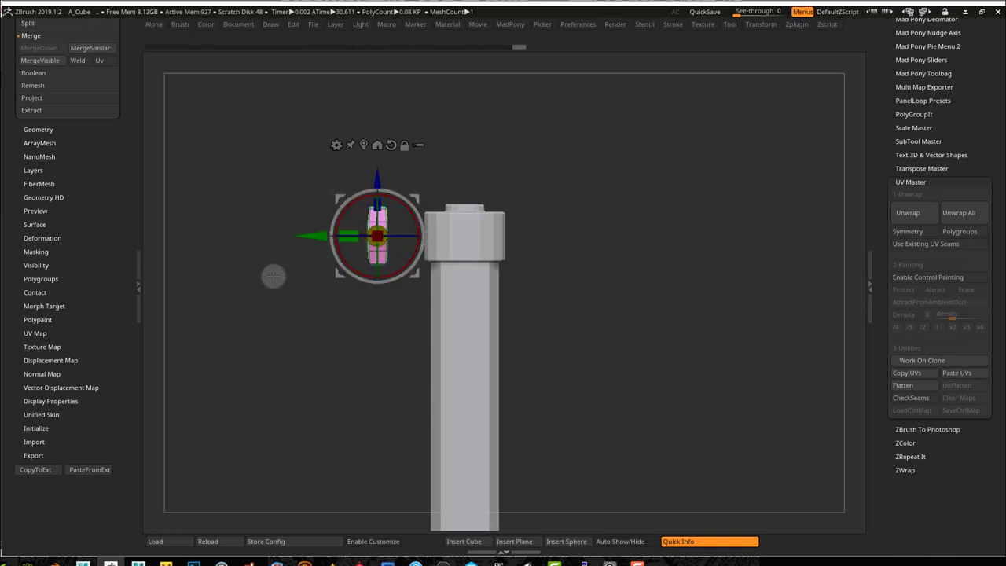
{"action": "left_click_drag", "start_coordinate": [311, 237], "coordinate": [336, 247]}
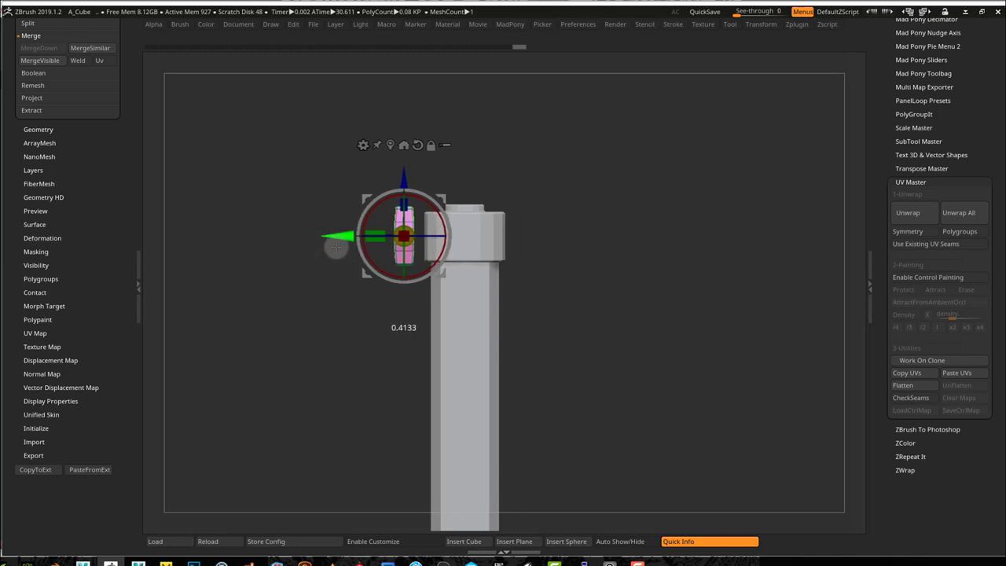
{"action": "left_click_drag", "start_coordinate": [338, 236], "coordinate": [486, 341]}
{"action": "left_click_drag", "start_coordinate": [415, 346], "coordinate": [412, 345]}
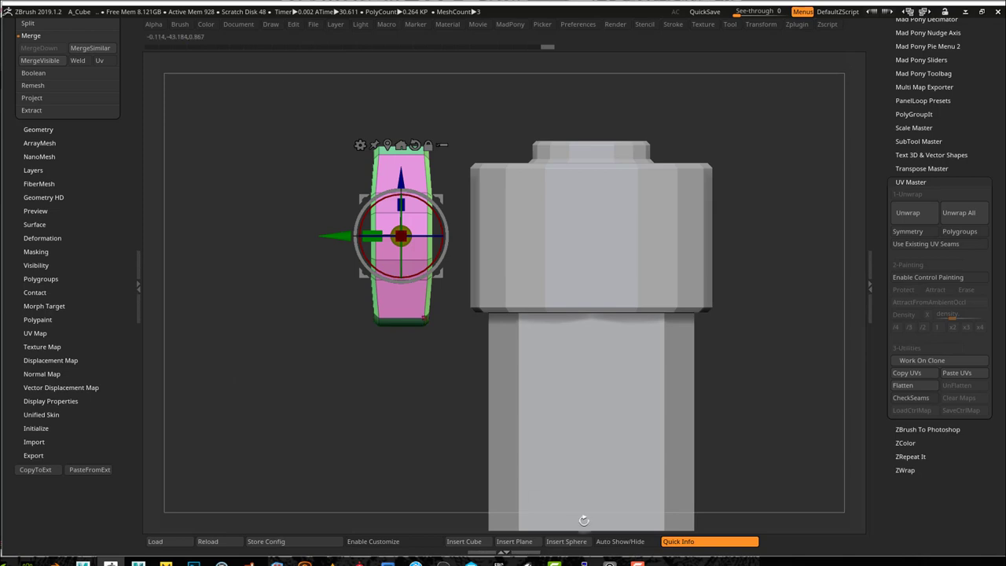
Insert a new cube subtool and initialize it as a QCyl X primitive
{"action": "left_click", "coordinate": [466, 543]}
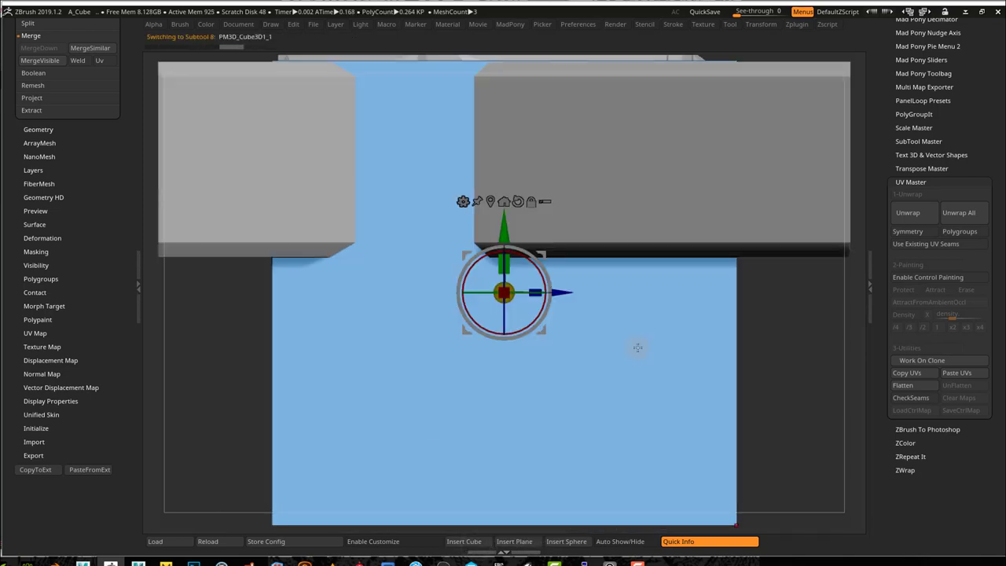
{"action": "right_click_drag", "start_coordinate": [673, 353], "coordinate": [328, 180], "text": "ctrl"}
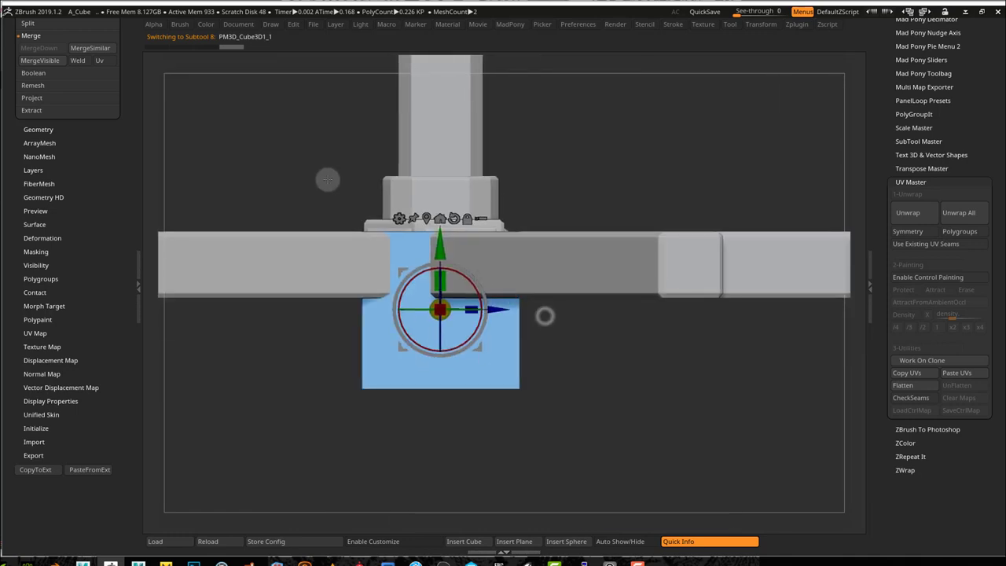
{"action": "left_click", "coordinate": [36, 428]}
{"action": "left_click_drag", "start_coordinate": [59, 329], "coordinate": [62, 428]}
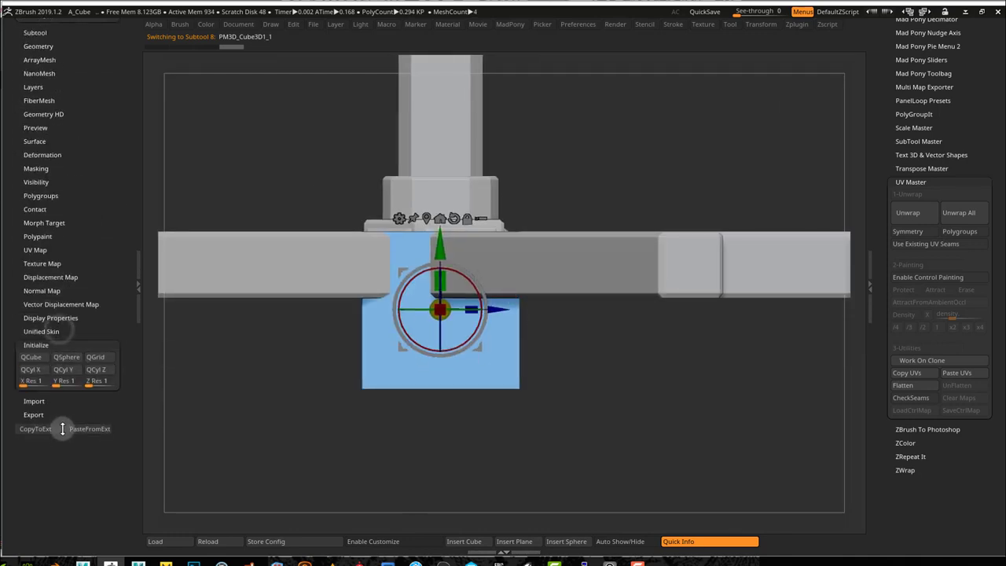
{"action": "left_click", "coordinate": [30, 370]}
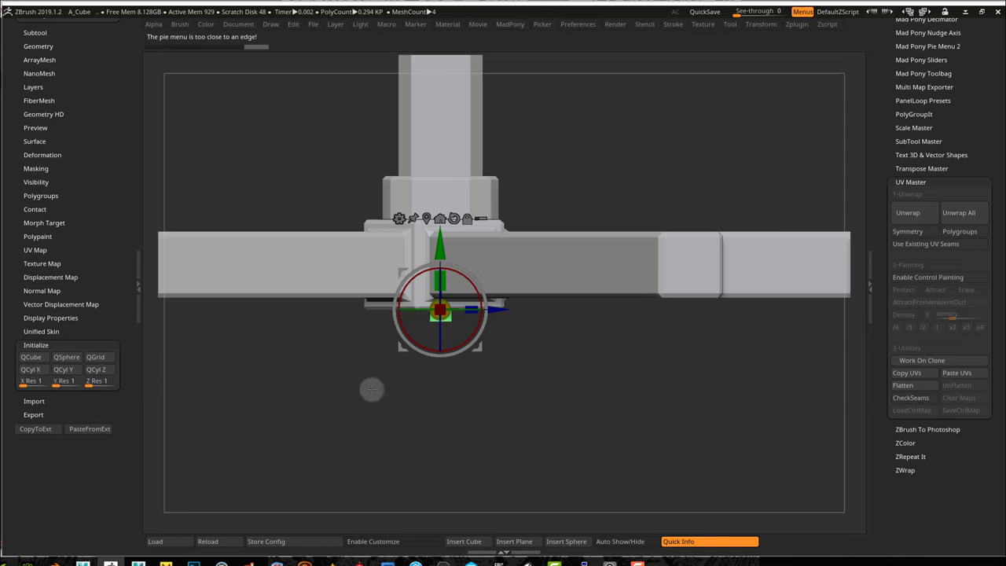
Isolate the new primitive and rebuild it as a QCyl Z cylinder with X Res 2 and Y Res 2
{"action": "key", "text": "space"}
{"action": "left_click", "coordinate": [370, 452]}
{"action": "mouse_move", "coordinate": [332, 337]}
{"action": "left_mouse_down"}
{"action": "mouse_move", "coordinate": [340, 356]}
{"action": "mouse_move", "coordinate": [316, 359]}
{"action": "left_mouse_up"}
{"action": "key", "text": "space"}
{"action": "left_click", "coordinate": [290, 345]}
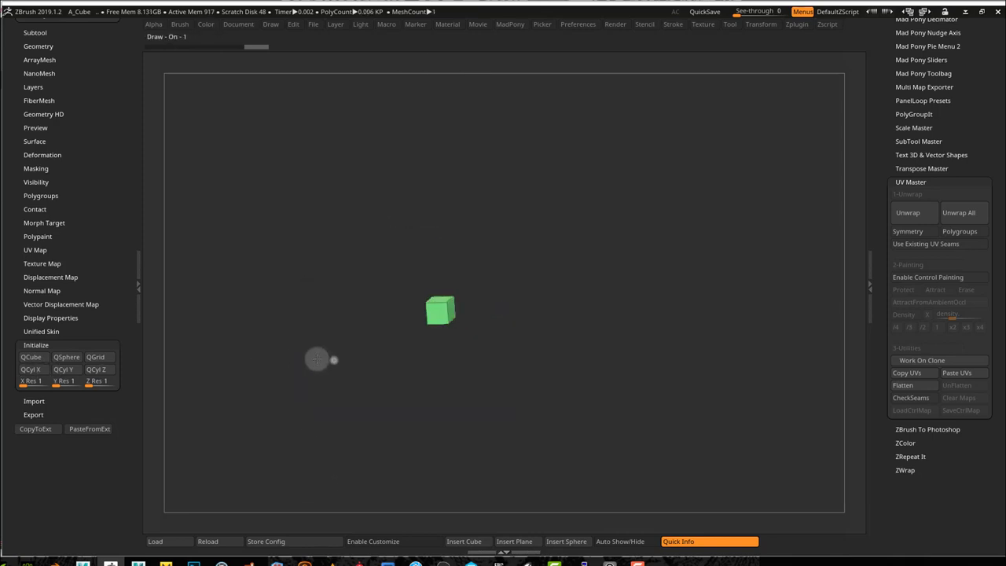
{"action": "left_click", "coordinate": [63, 383]}
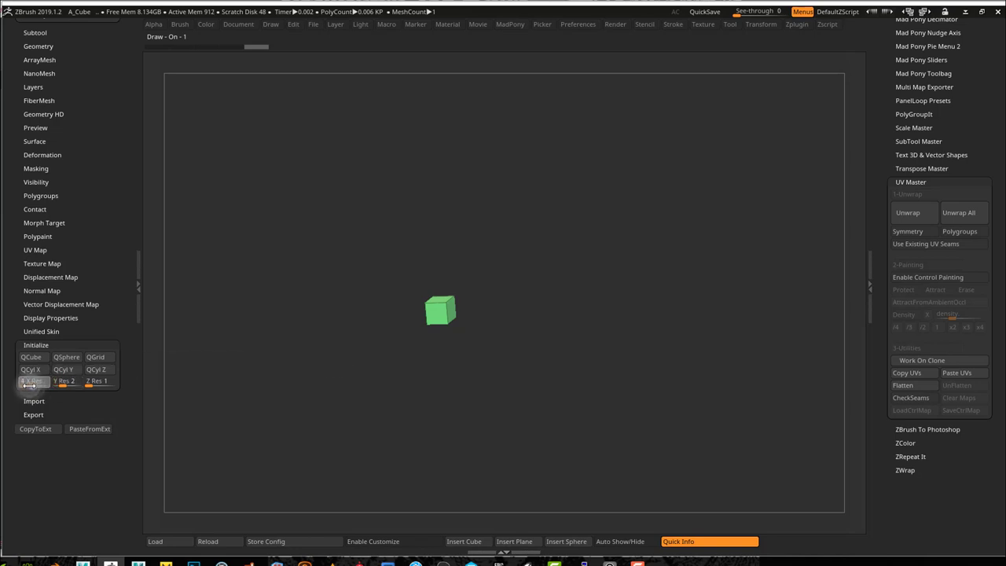
{"action": "left_click", "coordinate": [31, 369]}
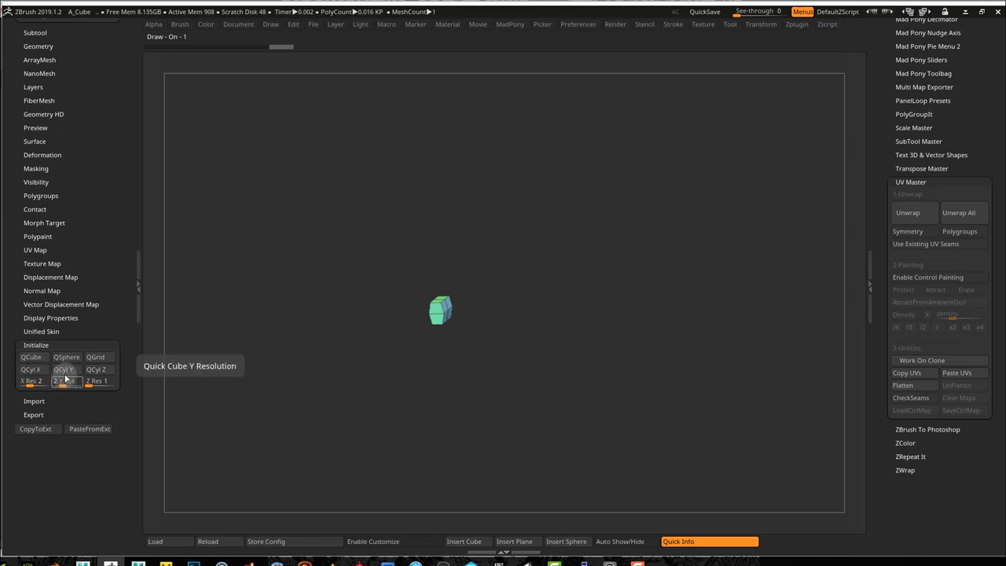
{"action": "mouse_move", "coordinate": [342, 370]}
{"action": "left_mouse_down"}
{"action": "mouse_move", "coordinate": [353, 382]}
{"action": "mouse_move", "coordinate": [353, 369]}
{"action": "mouse_move", "coordinate": [386, 367]}
{"action": "mouse_move", "coordinate": [342, 362]}
{"action": "mouse_move", "coordinate": [355, 364]}
{"action": "left_mouse_up"}
{"action": "left_click", "coordinate": [96, 370]}
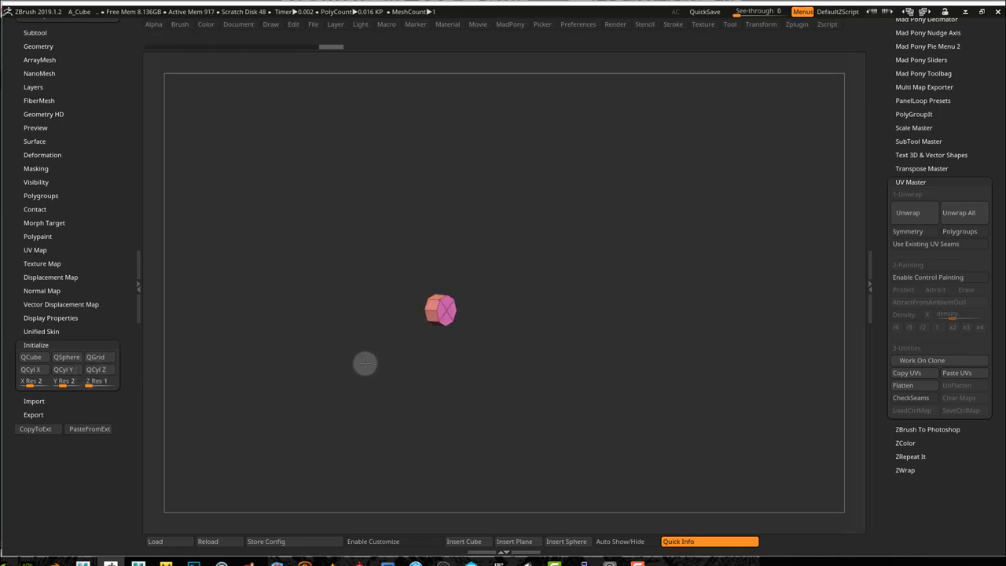
Delete both end caps of the cylinder with the ZModeler Delete polygon action
{"action": "left_click_drag", "start_coordinate": [440, 347], "coordinate": [443, 351]}
{"action": "key", "text": "space"}
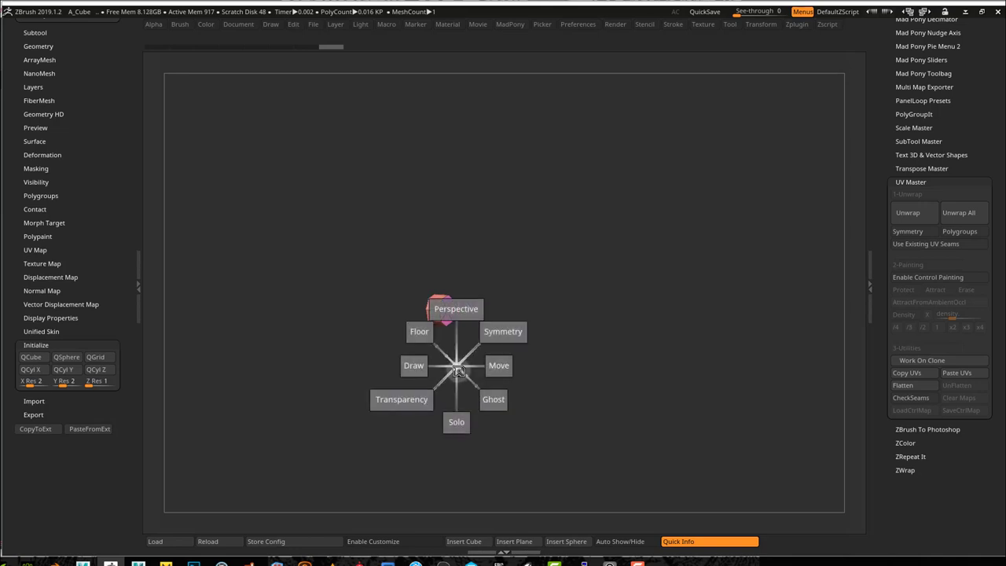
{"action": "left_click", "coordinate": [413, 366]}
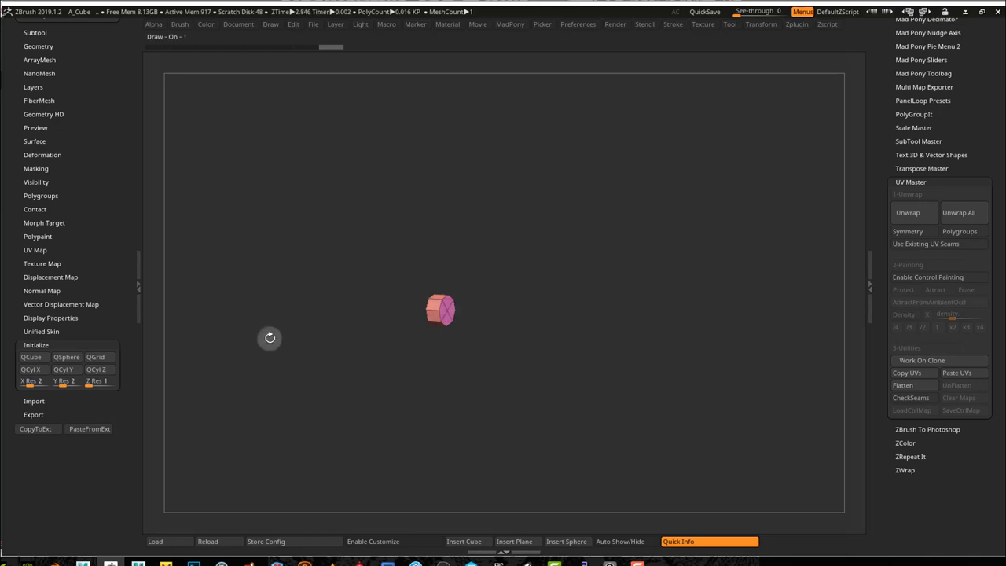
{"action": "left_click_drag", "start_coordinate": [475, 351], "coordinate": [457, 360]}
{"action": "key", "text": "space"}
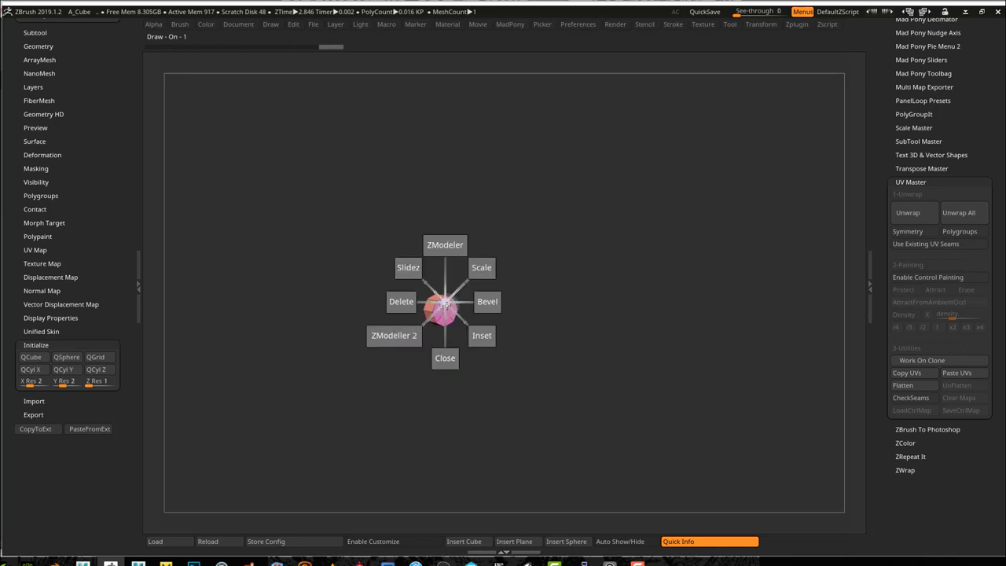
{"action": "left_click", "coordinate": [384, 303]}
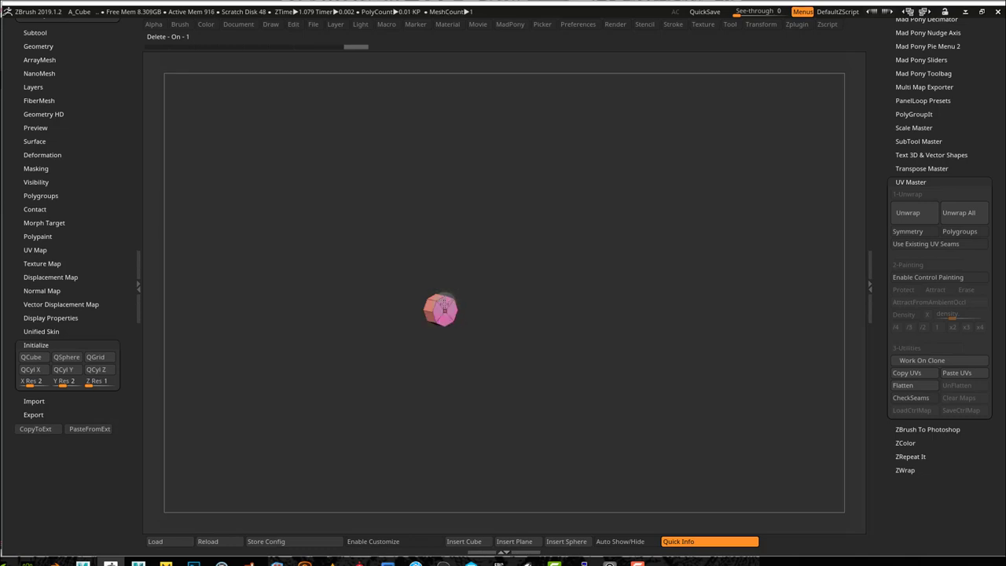
{"action": "key", "text": "space"}
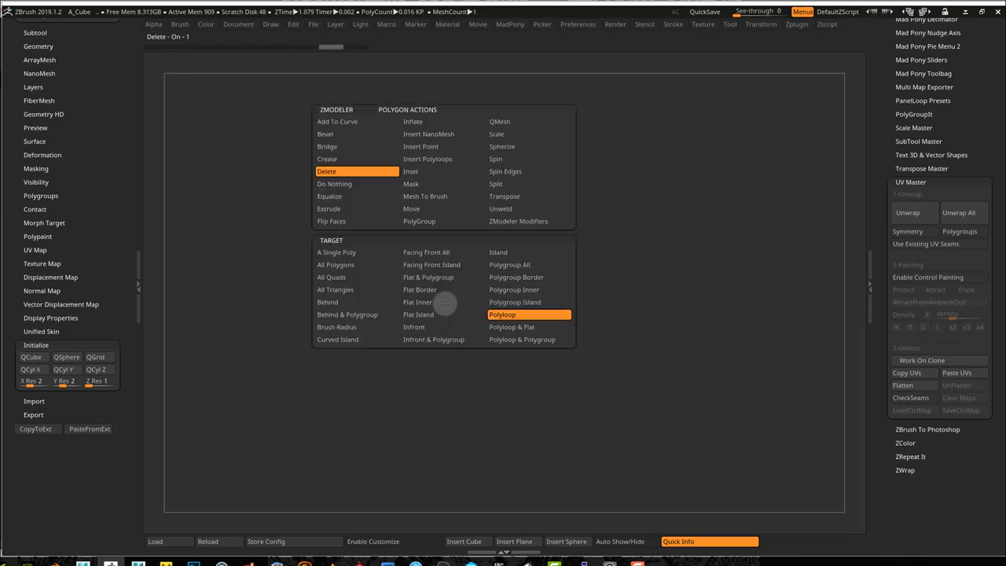
{"action": "left_click", "coordinate": [507, 260]}
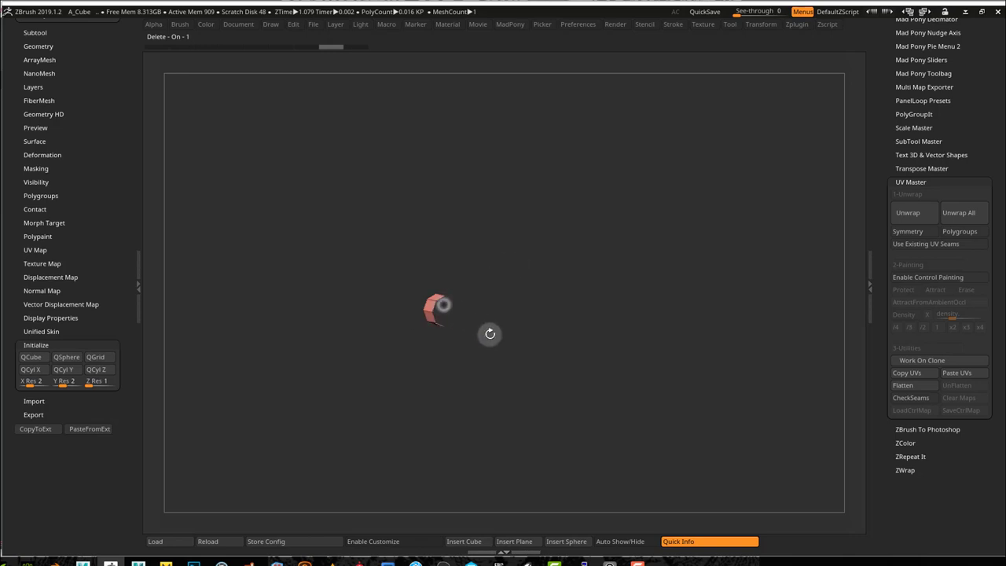
{"action": "left_click_drag", "start_coordinate": [490, 334], "coordinate": [511, 349]}
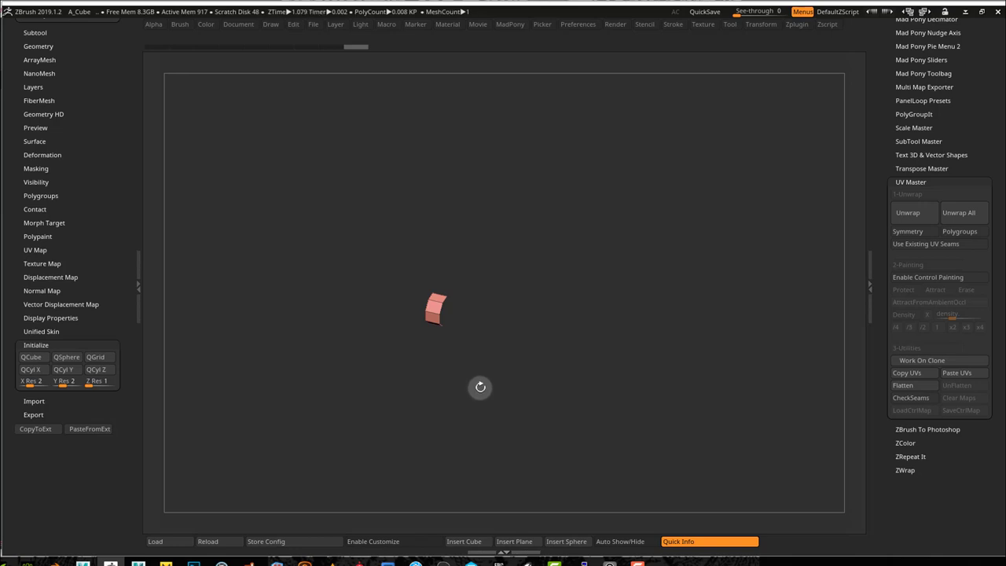
Show all subtools and move the open cylinder up the pole and along Z into the gap between knob and collar
{"action": "right_click_drag", "start_coordinate": [480, 387], "coordinate": [500, 501]}
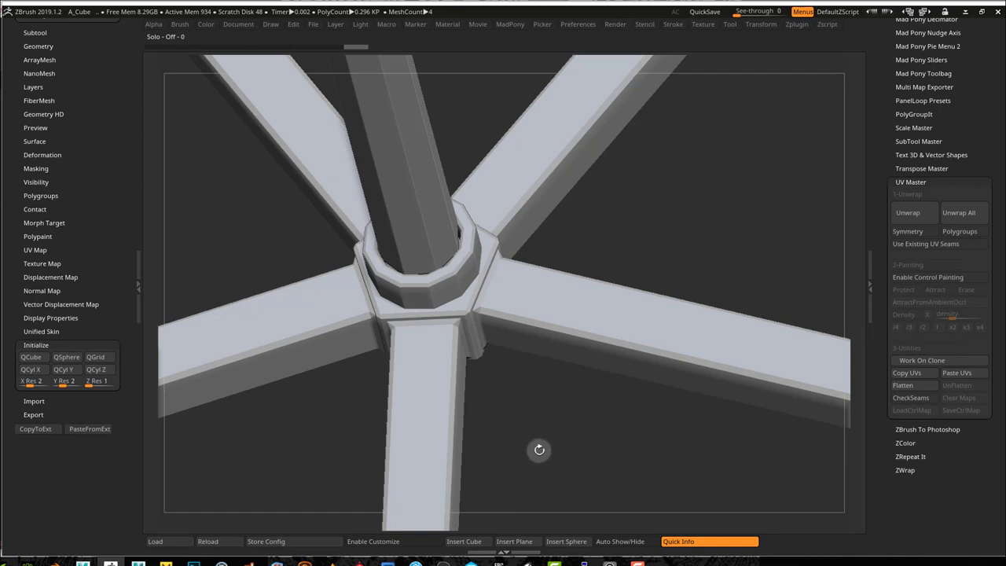
{"action": "left_click_drag", "start_coordinate": [539, 449], "coordinate": [547, 391]}
{"action": "right_click_drag", "start_coordinate": [547, 391], "coordinate": [668, 395]}
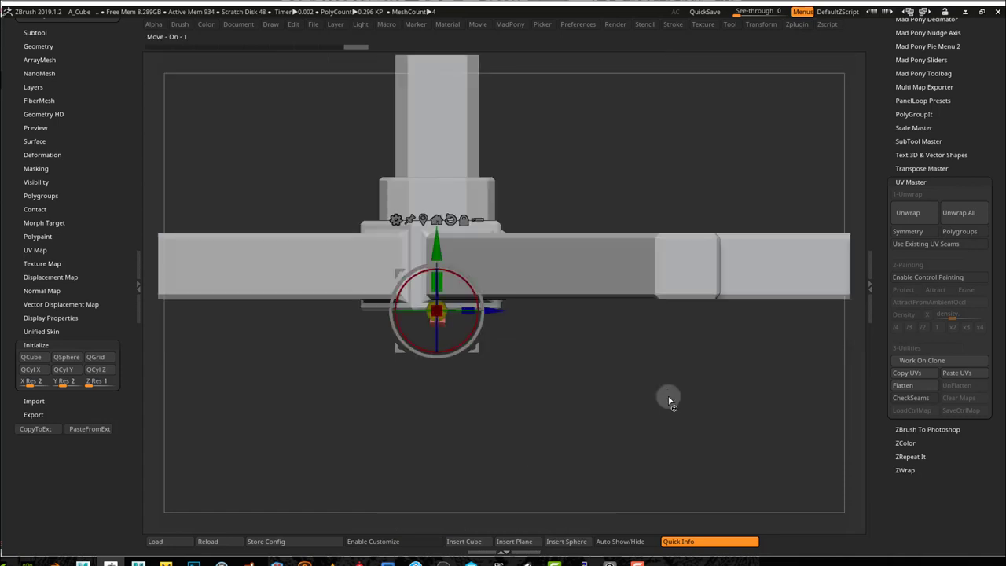
{"action": "left_click_drag", "start_coordinate": [536, 399], "coordinate": [84, 213], "text": "alt"}
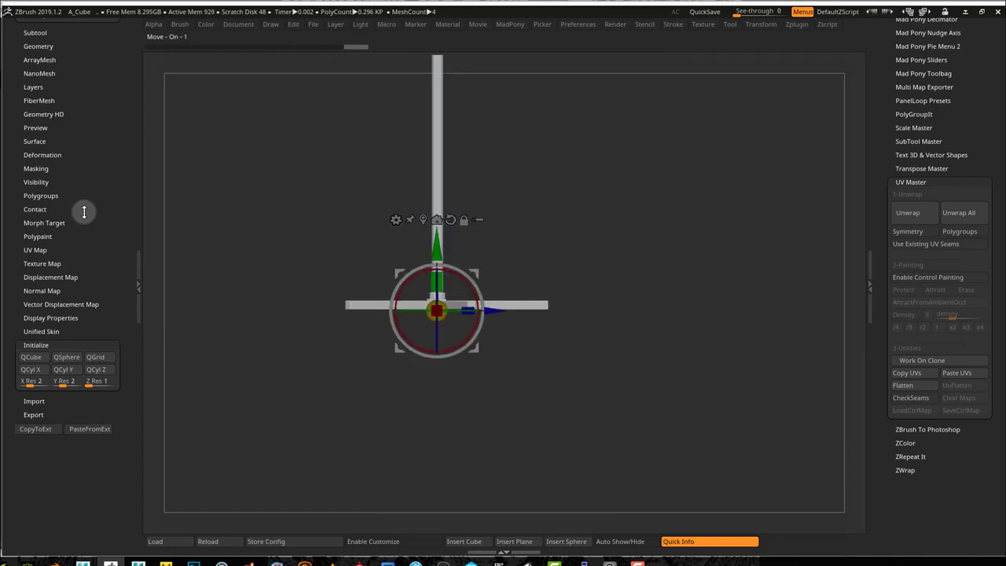
{"action": "left_click_drag", "start_coordinate": [542, 202], "coordinate": [546, 357], "text": "alt"}
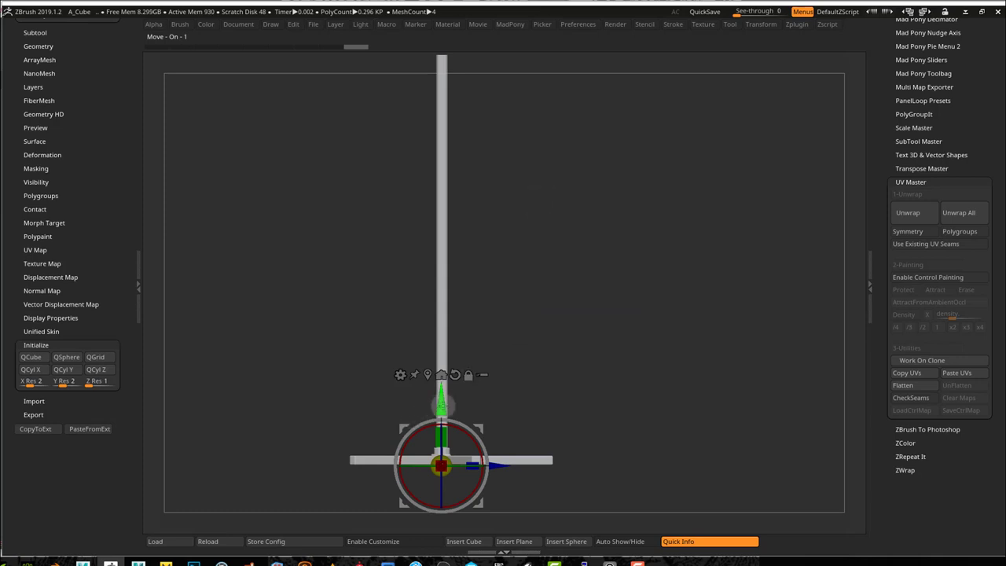
{"action": "left_click_drag", "start_coordinate": [443, 407], "coordinate": [461, 56], "text": "alt"}
{"action": "left_click_drag", "start_coordinate": [574, 160], "coordinate": [574, 454], "text": "alt"}
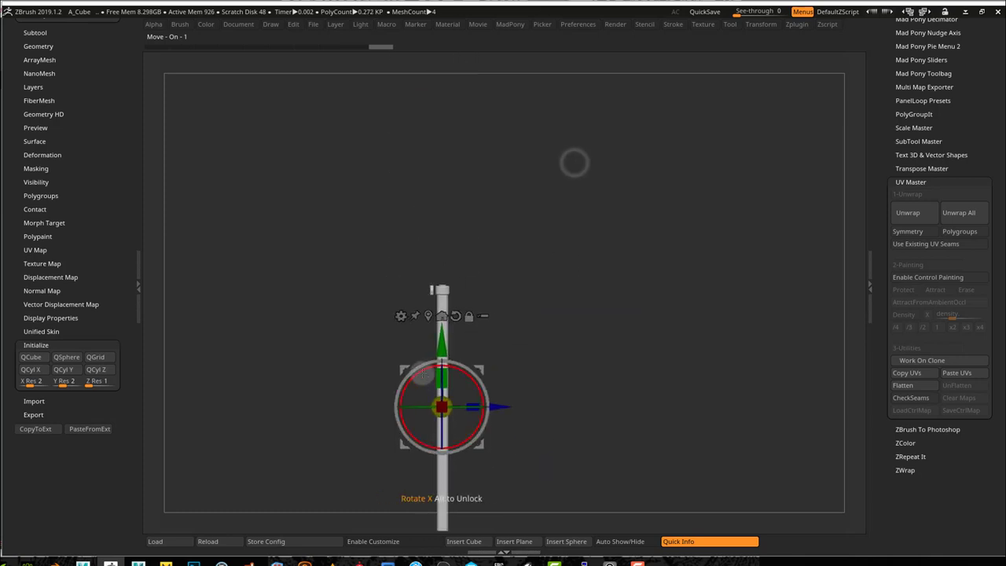
{"action": "left_click_drag", "start_coordinate": [441, 350], "coordinate": [441, 233]}
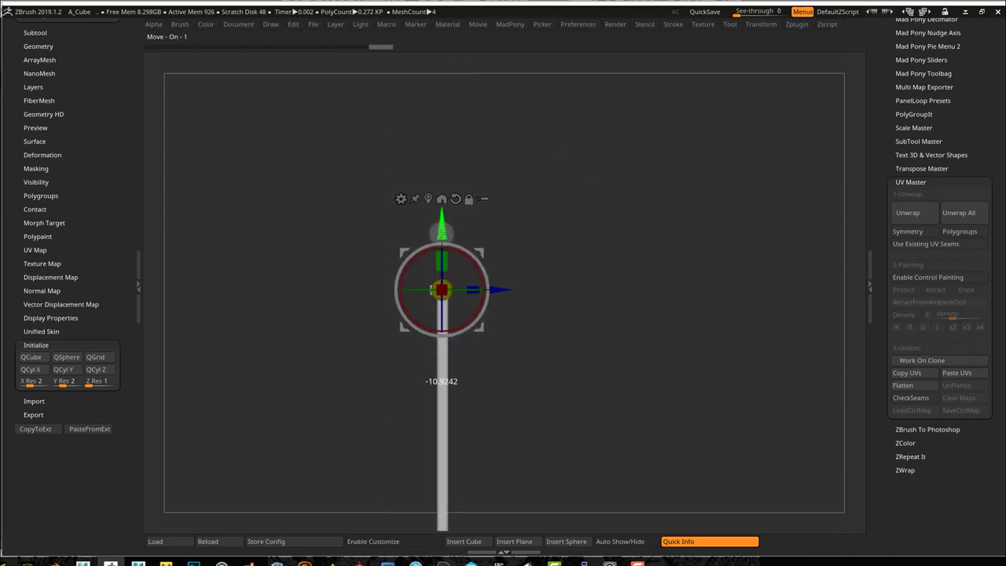
{"action": "left_click_drag", "start_coordinate": [659, 355], "coordinate": [946, 428], "text": "alt"}
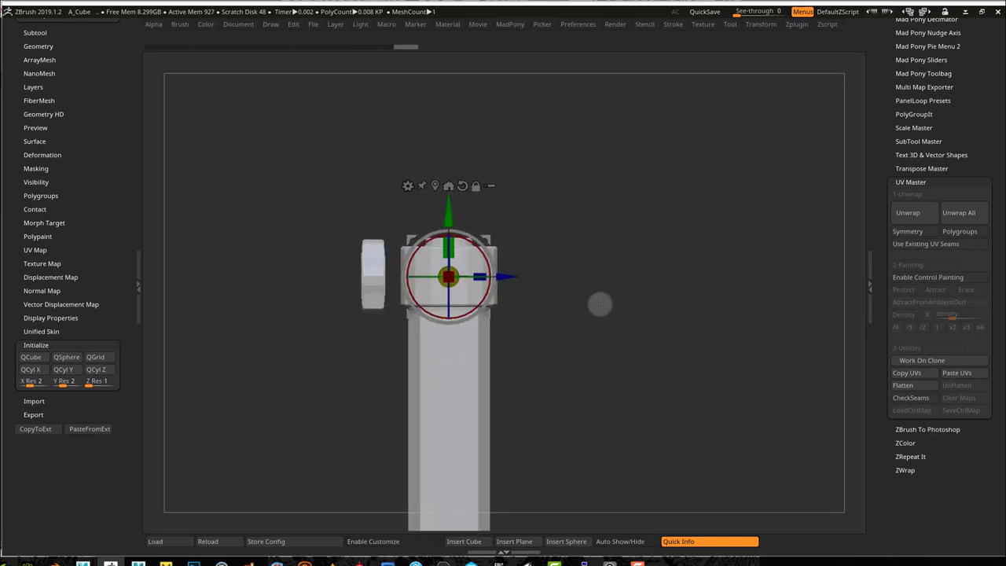
{"action": "left_click_drag", "start_coordinate": [505, 277], "coordinate": [449, 277]}
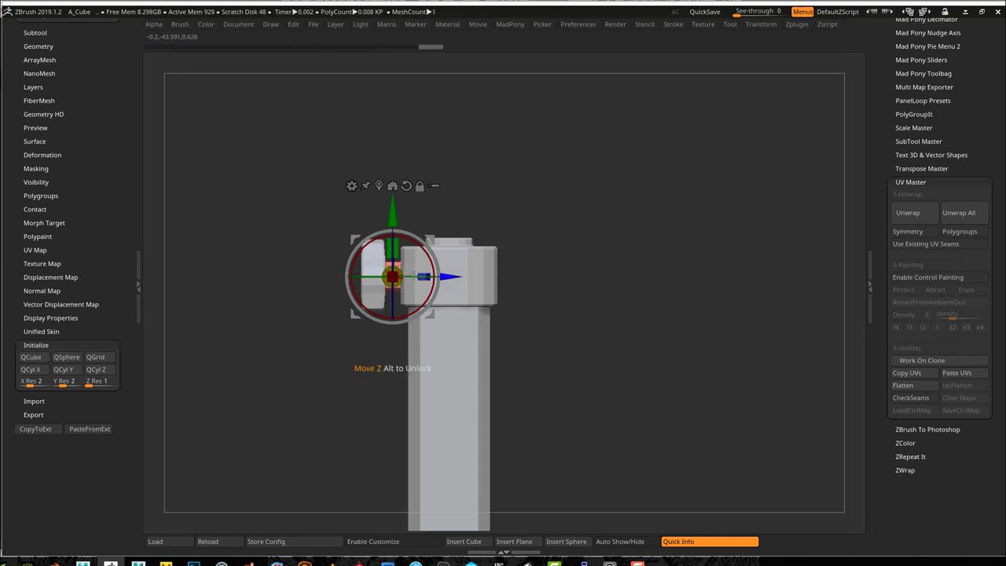
Scale the cylinder down to a thin shaft joining the knob and collar, and nudge it slightly up along Y
{"action": "left_click_drag", "start_coordinate": [318, 250], "coordinate": [621, 355], "text": "alt"}
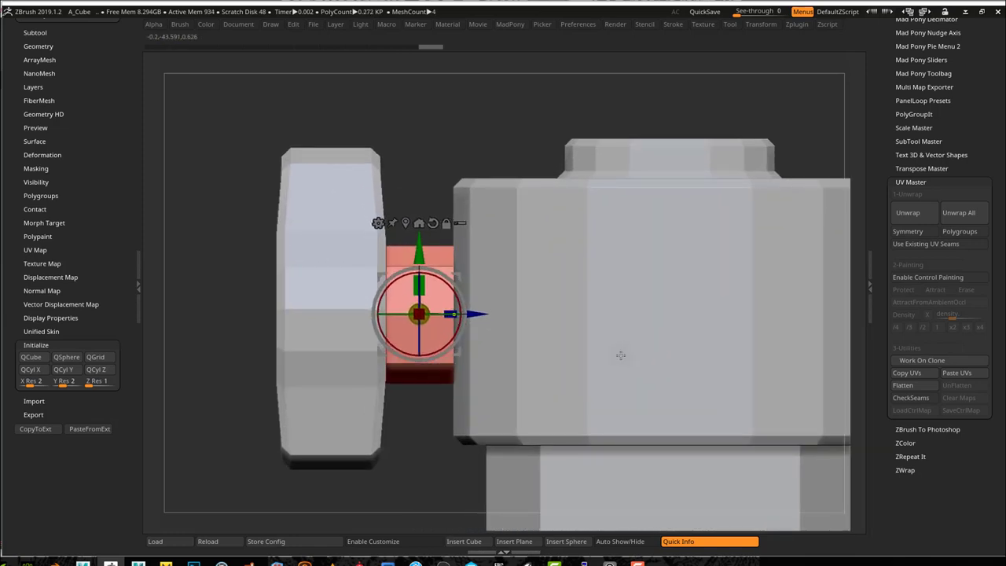
{"action": "left_click_drag", "start_coordinate": [423, 311], "coordinate": [334, 303]}
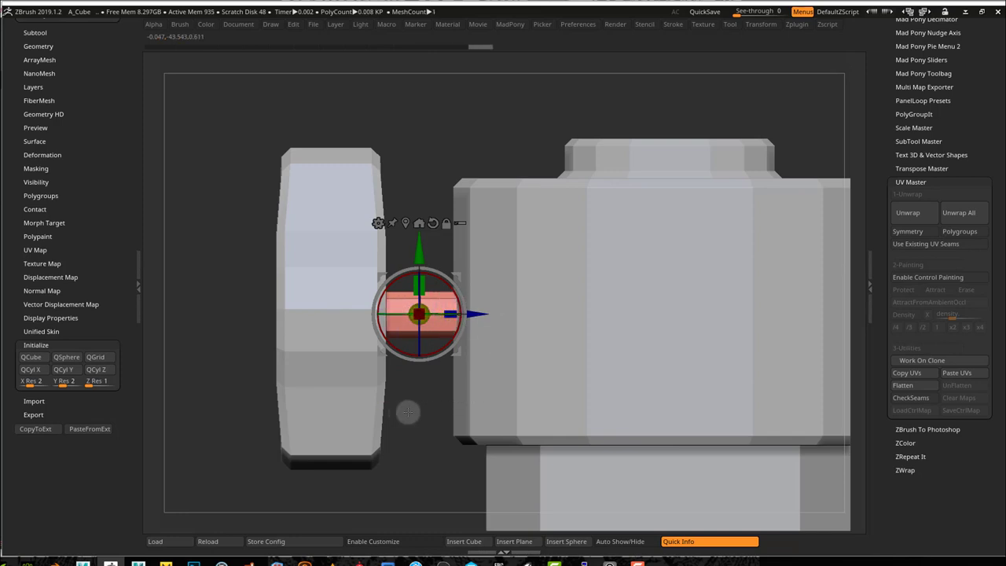
{"action": "left_click_drag", "start_coordinate": [409, 412], "coordinate": [403, 434]}
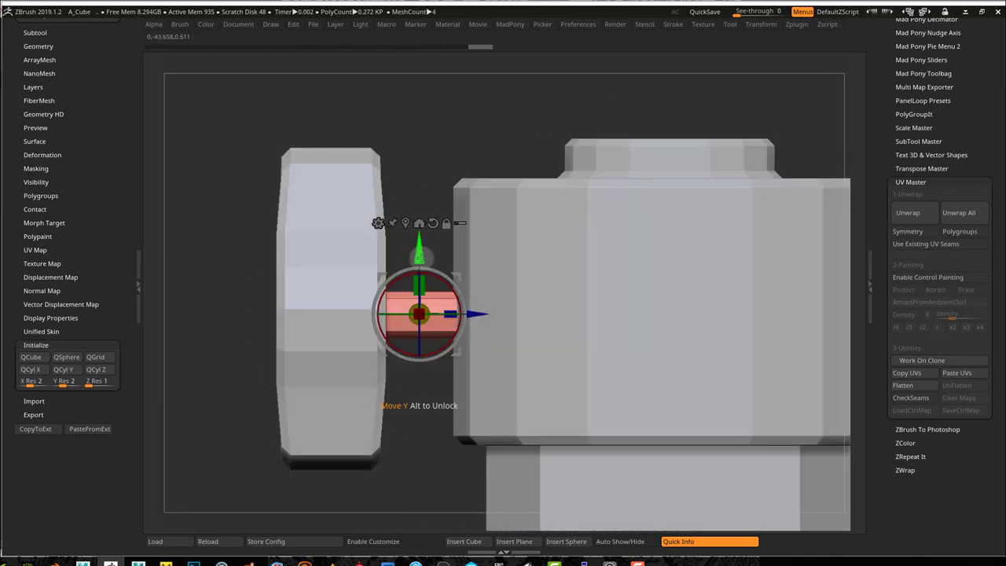
{"action": "left_click_drag", "start_coordinate": [420, 257], "coordinate": [420, 253]}
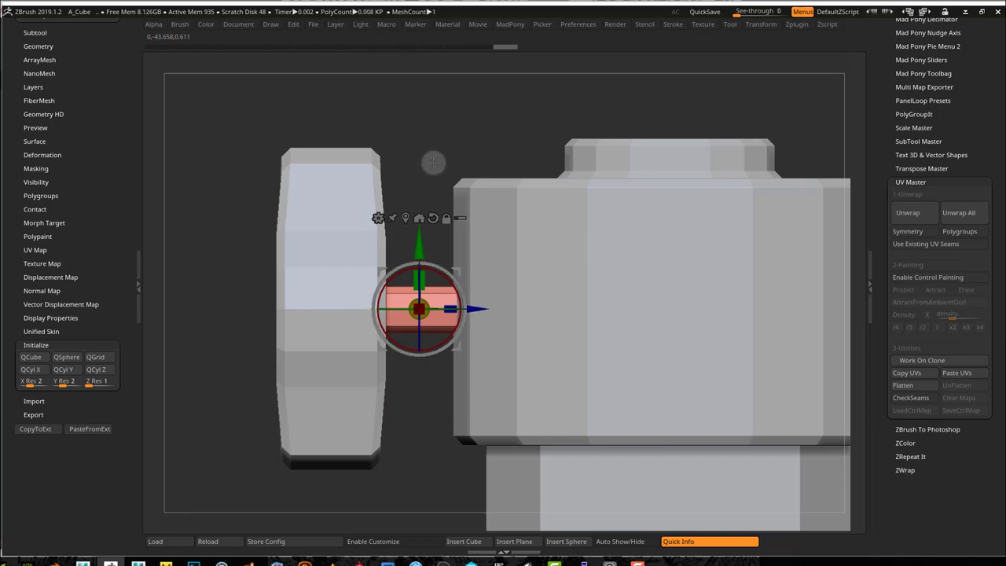
Quick-save the project and unwrap the connecting shaft's UVs with UV Master
{"action": "left_click_drag", "start_coordinate": [431, 157], "coordinate": [429, 188]}
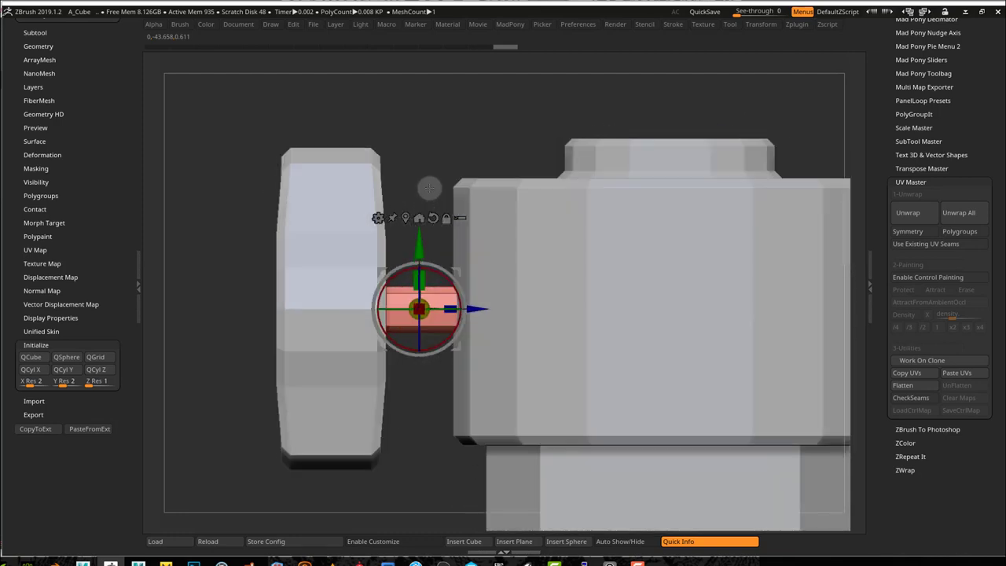
{"action": "right_click_drag", "start_coordinate": [577, 303], "coordinate": [419, 237], "text": "ctrl"}
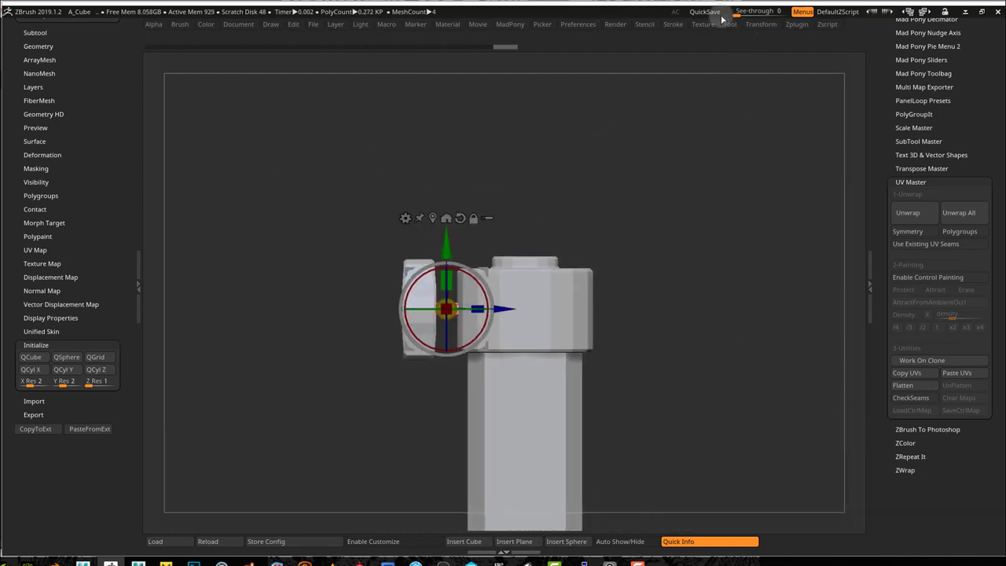
{"action": "left_click", "coordinate": [908, 212]}
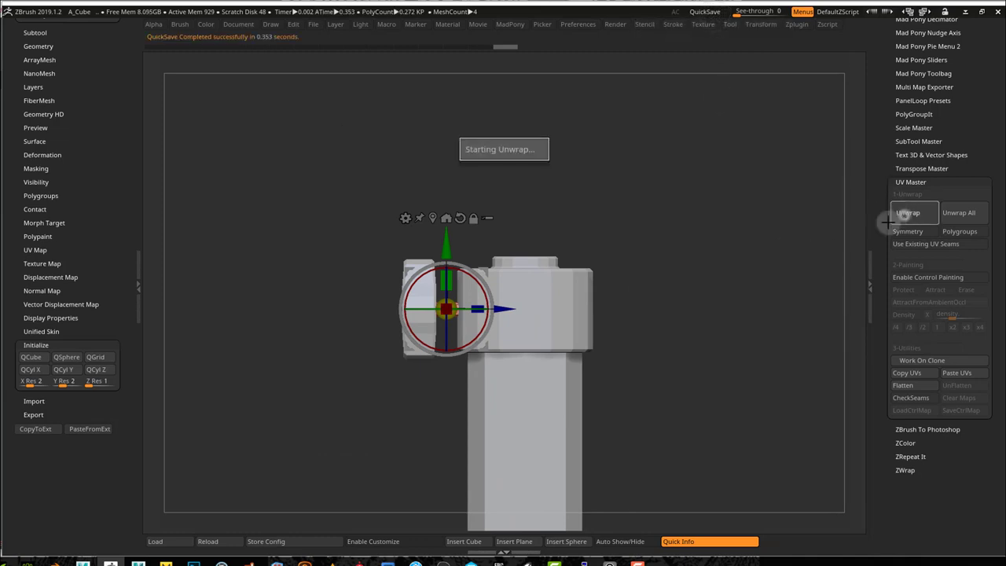
Select the Holder subtool and move it up along Y from the base to just above the clamp collar
{"action": "left_click_drag", "start_coordinate": [689, 375], "coordinate": [613, 353], "text": "alt"}
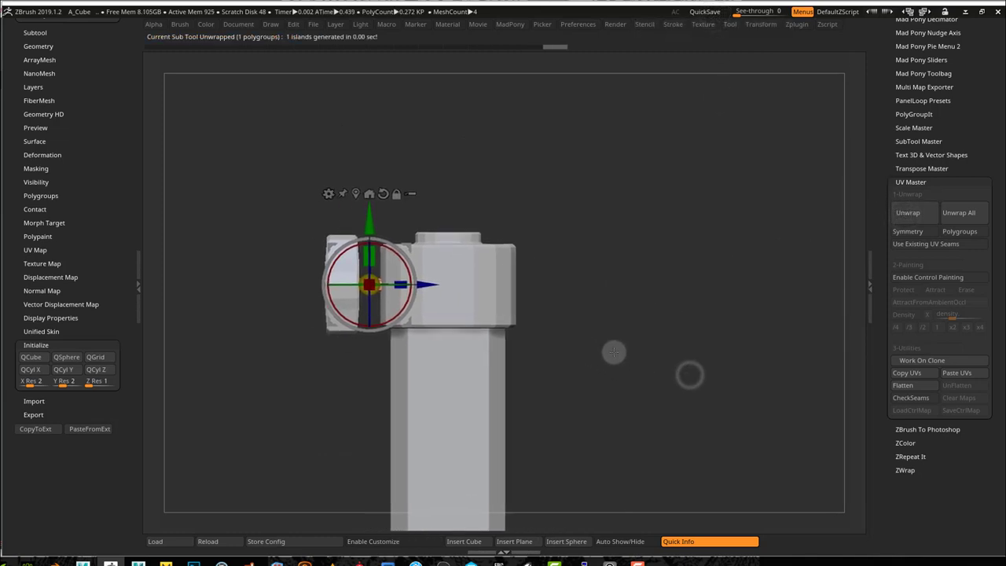
{"action": "left_click_drag", "start_coordinate": [626, 313], "coordinate": [626, 353]}
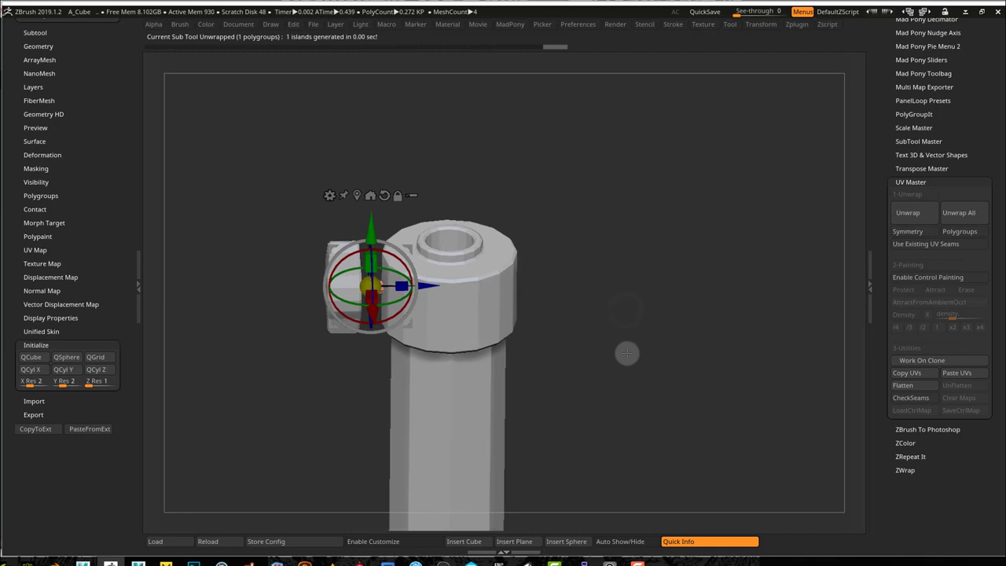
{"action": "left_click_drag", "start_coordinate": [677, 419], "coordinate": [311, 312]}
{"action": "left_click_drag", "start_coordinate": [586, 428], "coordinate": [693, 193], "text": "alt"}
{"action": "left_click_drag", "start_coordinate": [706, 272], "coordinate": [542, 231], "text": "alt"}
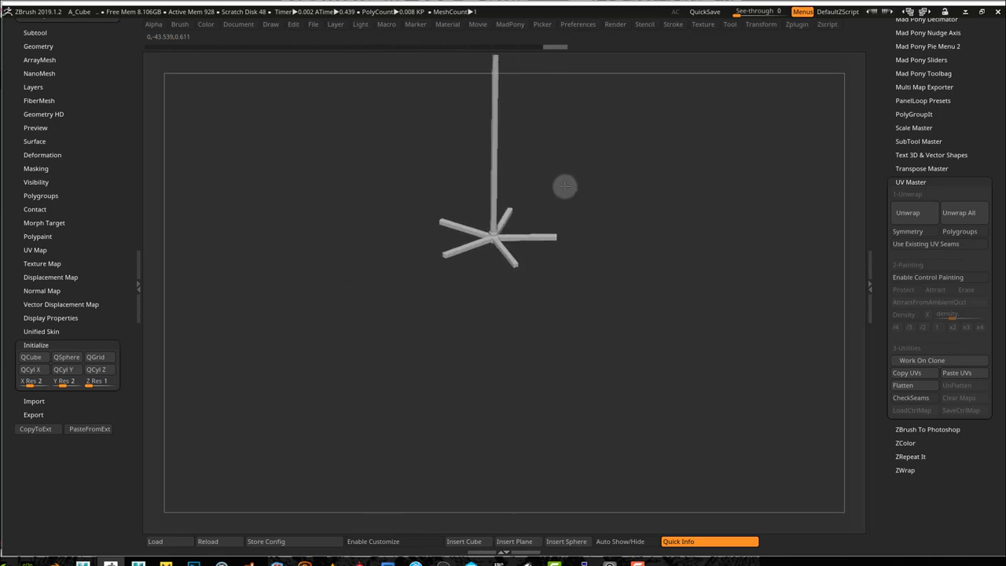
{"action": "left_click_drag", "start_coordinate": [569, 180], "coordinate": [548, 344], "text": "alt"}
{"action": "left_click_drag", "start_coordinate": [86, 165], "coordinate": [91, 257]}
{"action": "left_click", "coordinate": [51, 277]}
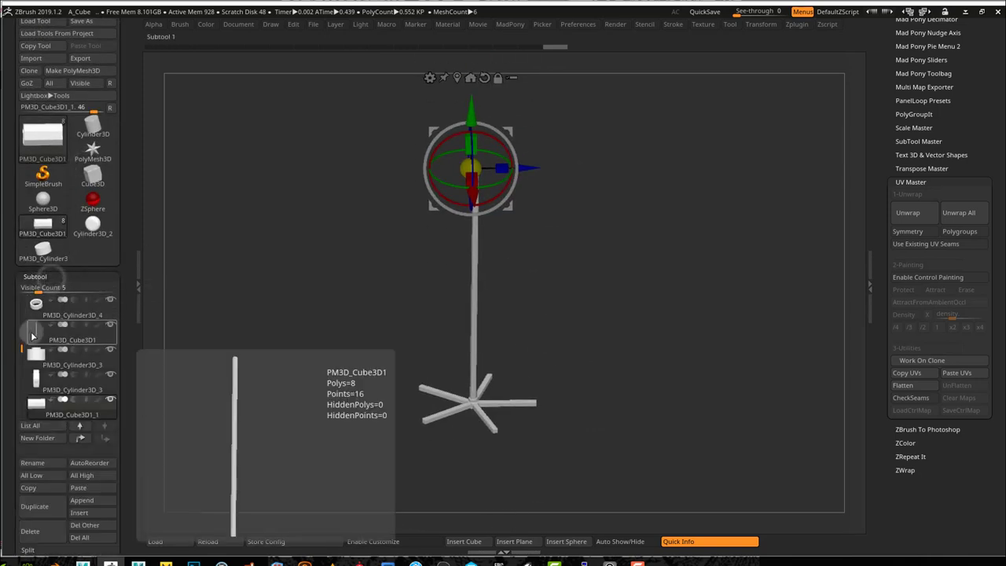
{"action": "left_click_drag", "start_coordinate": [23, 338], "coordinate": [22, 273]}
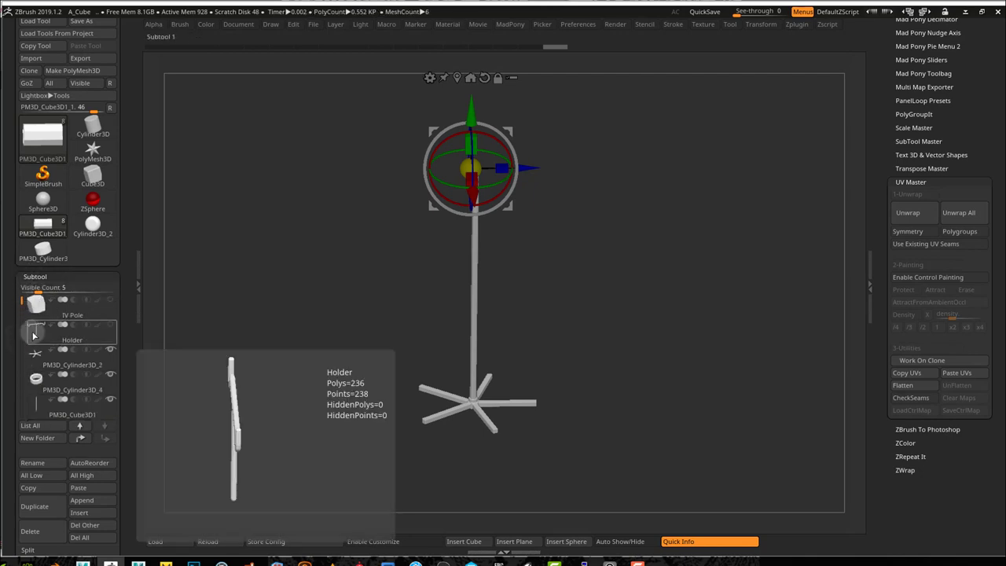
{"action": "left_click", "coordinate": [25, 327]}
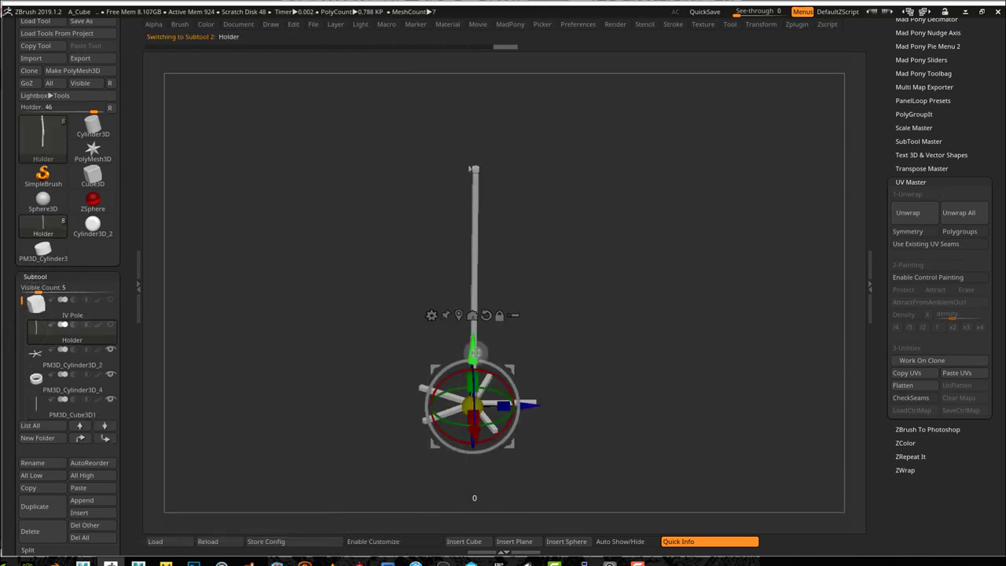
{"action": "left_click_drag", "start_coordinate": [476, 353], "coordinate": [519, 85], "text": "alt"}
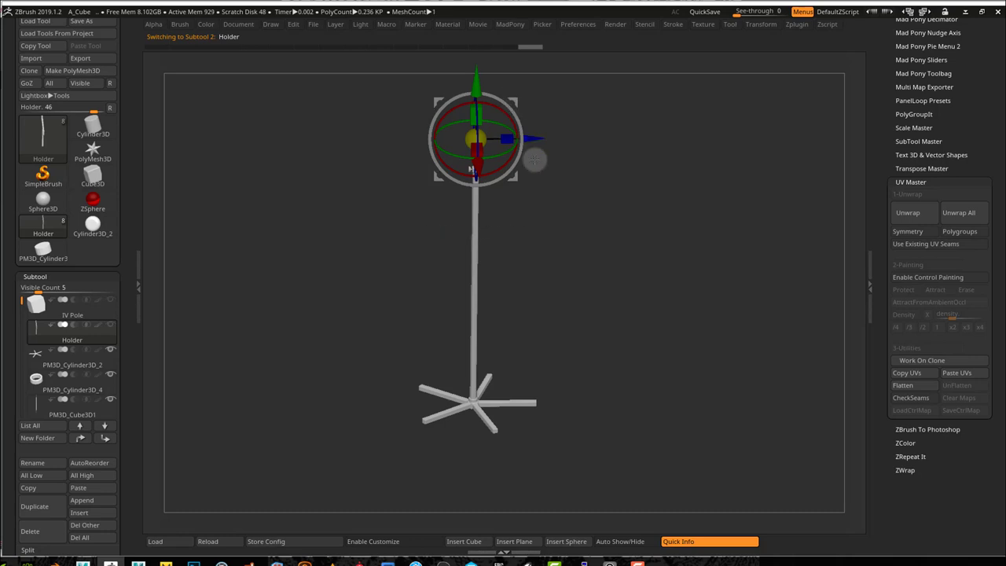
Rotate the hooked holder a quarter turn about Y and scale it up uniformly until its stem reaches the collar
{"action": "left_click_drag", "start_coordinate": [535, 160], "coordinate": [983, 321]}
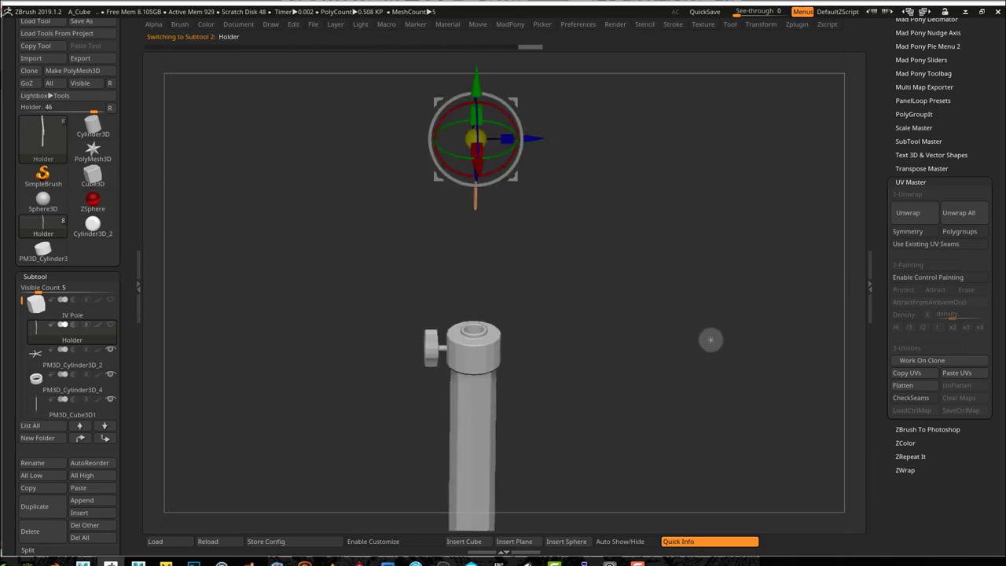
{"action": "left_click_drag", "start_coordinate": [711, 340], "coordinate": [713, 301], "text": "shift"}
{"action": "left_click_drag", "start_coordinate": [646, 317], "coordinate": [671, 314], "text": "shift"}
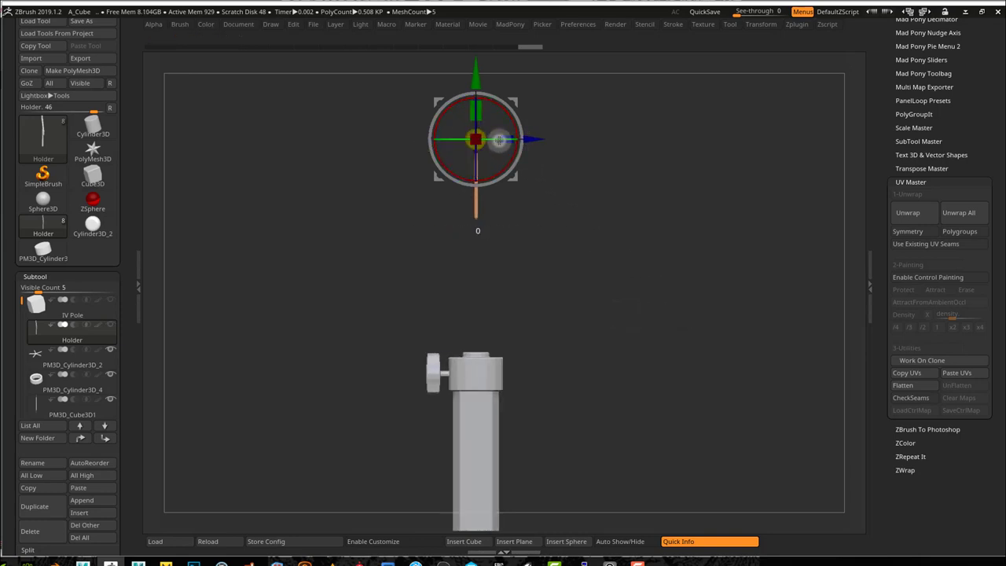
{"action": "left_click_drag", "start_coordinate": [464, 140], "coordinate": [409, 139]}
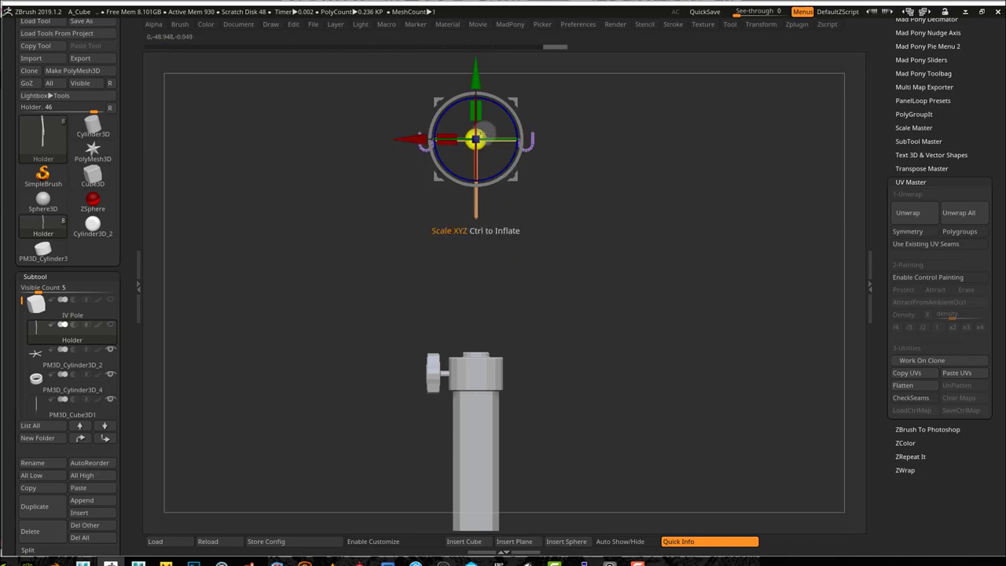
{"action": "left_click_drag", "start_coordinate": [482, 132], "coordinate": [710, 128]}
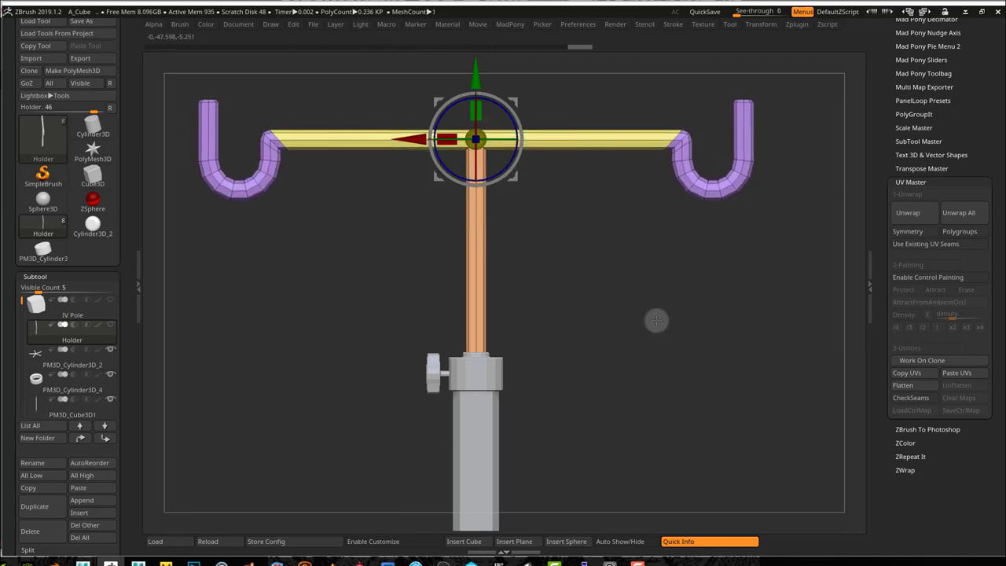
Scale the holder down slightly so its stem fits inside the collar's opening
{"action": "left_click_drag", "start_coordinate": [660, 354], "coordinate": [658, 398]}
{"action": "right_click_drag", "start_coordinate": [540, 252], "coordinate": [561, 268], "text": "ctrl"}
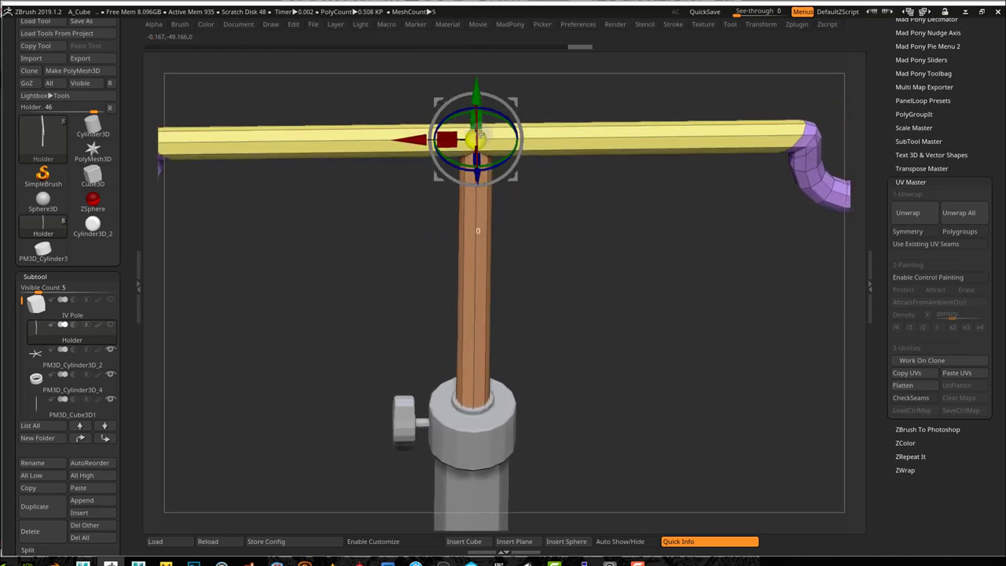
{"action": "left_click_drag", "start_coordinate": [480, 135], "coordinate": [461, 138]}
{"action": "key", "text": "q"}
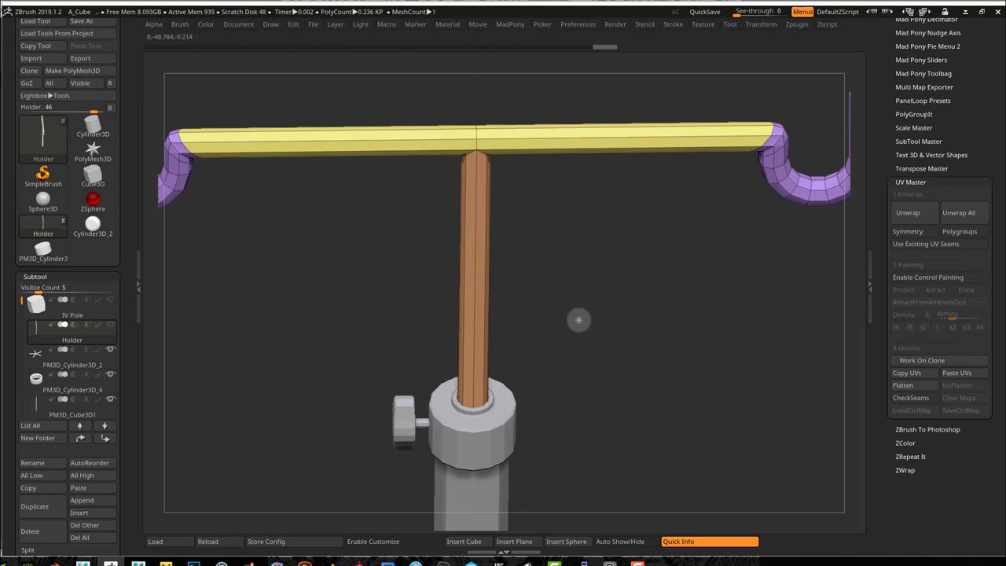
Lower the holder along Y by about 2.4 units so its stem slides into the pole
{"action": "left_click_drag", "start_coordinate": [579, 320], "coordinate": [566, 281], "text": "shift"}
{"action": "right_click_drag", "start_coordinate": [699, 358], "coordinate": [536, 277], "text": "ctrl"}
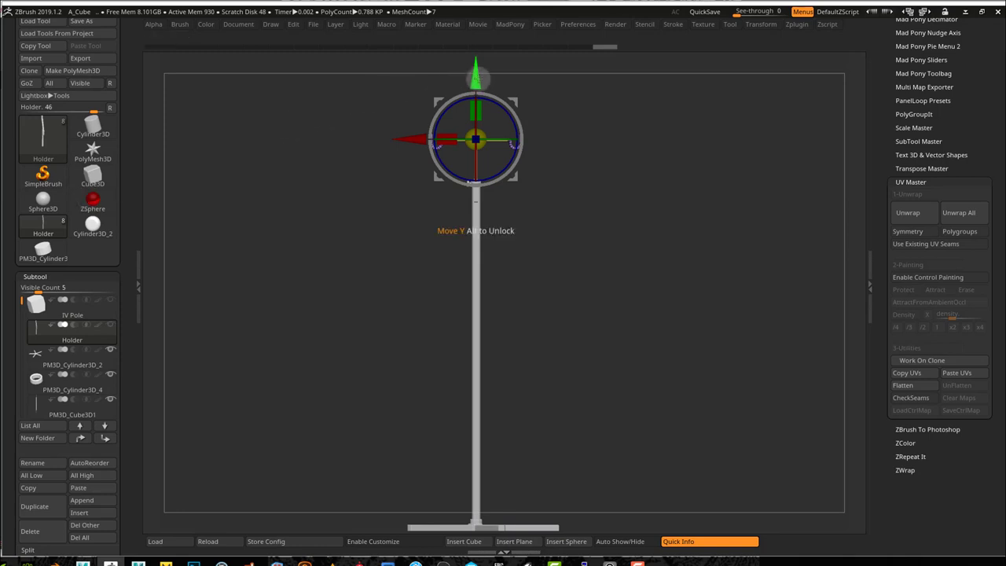
{"action": "left_click_drag", "start_coordinate": [476, 77], "coordinate": [475, 97]}
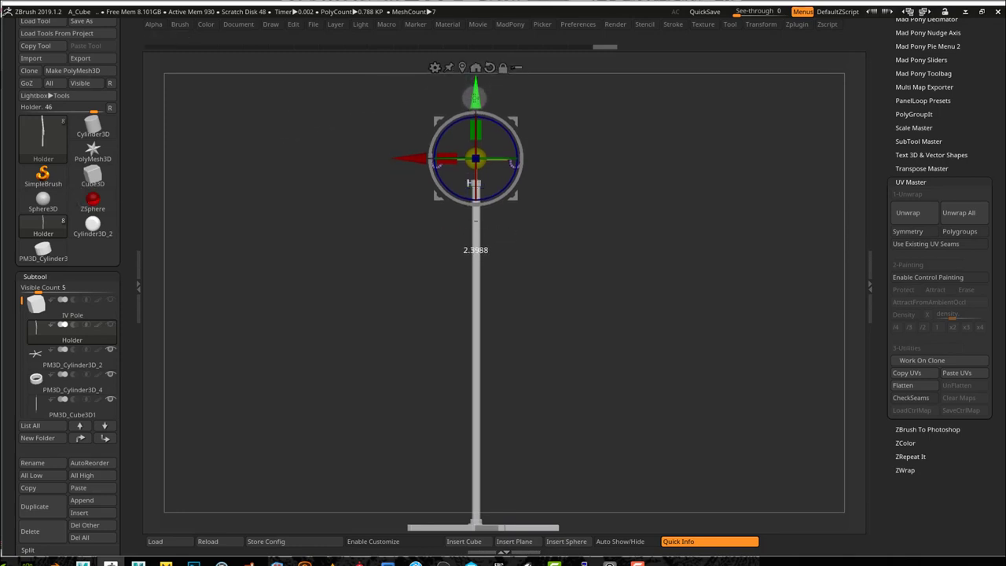